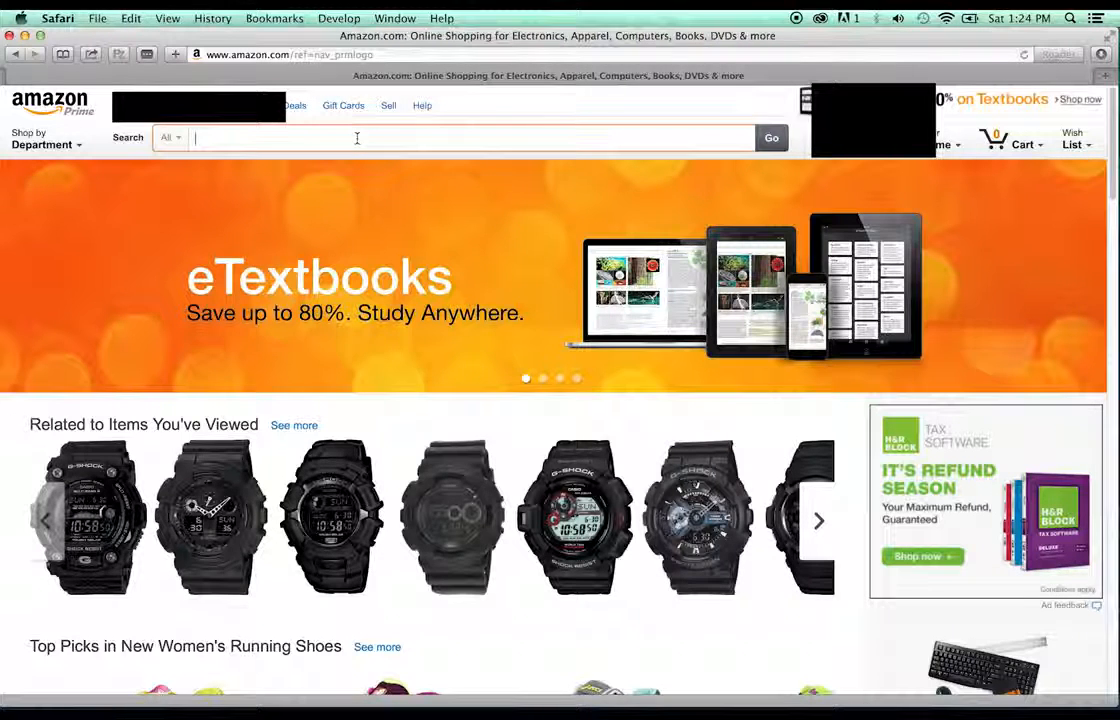
- Search for "men's watches" within the Men's Watches department
{"action": "type", "text": "men's "}
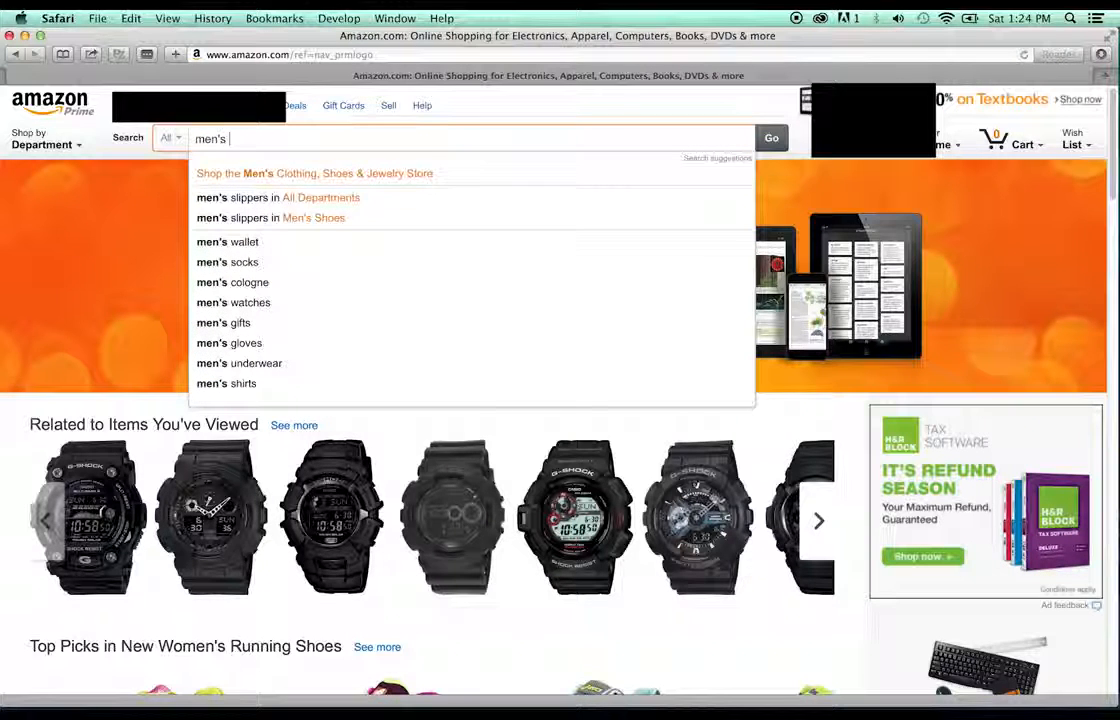
{"action": "type", "text": "watches"}
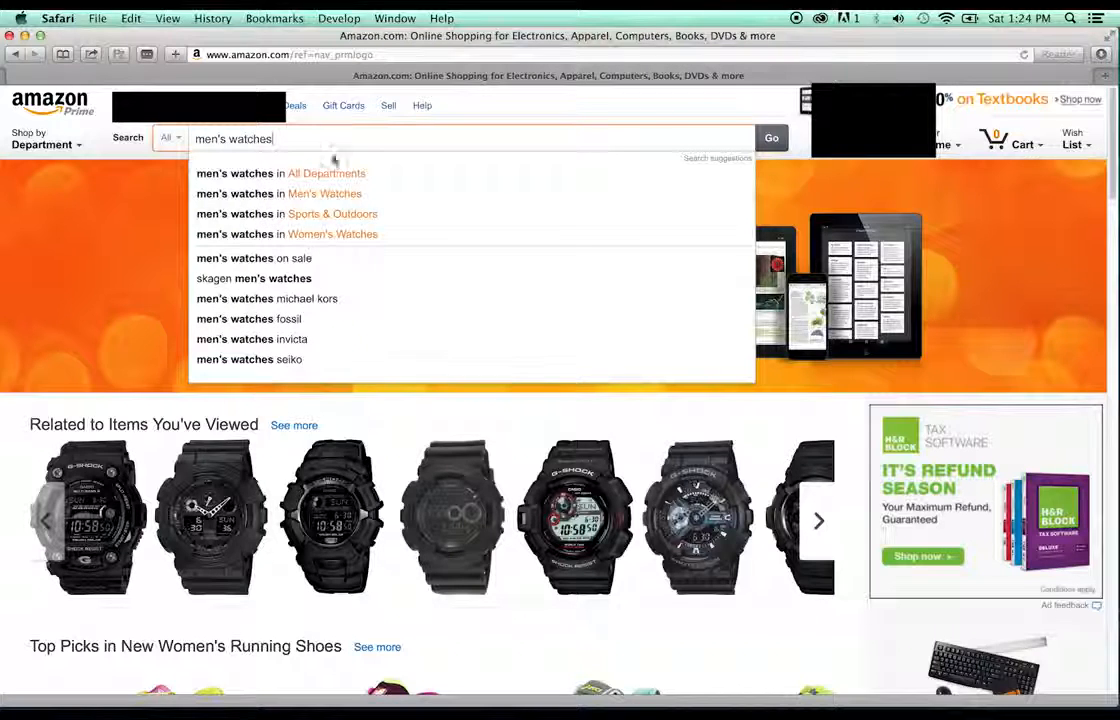
{"action": "left_click", "coordinate": [326, 194]}
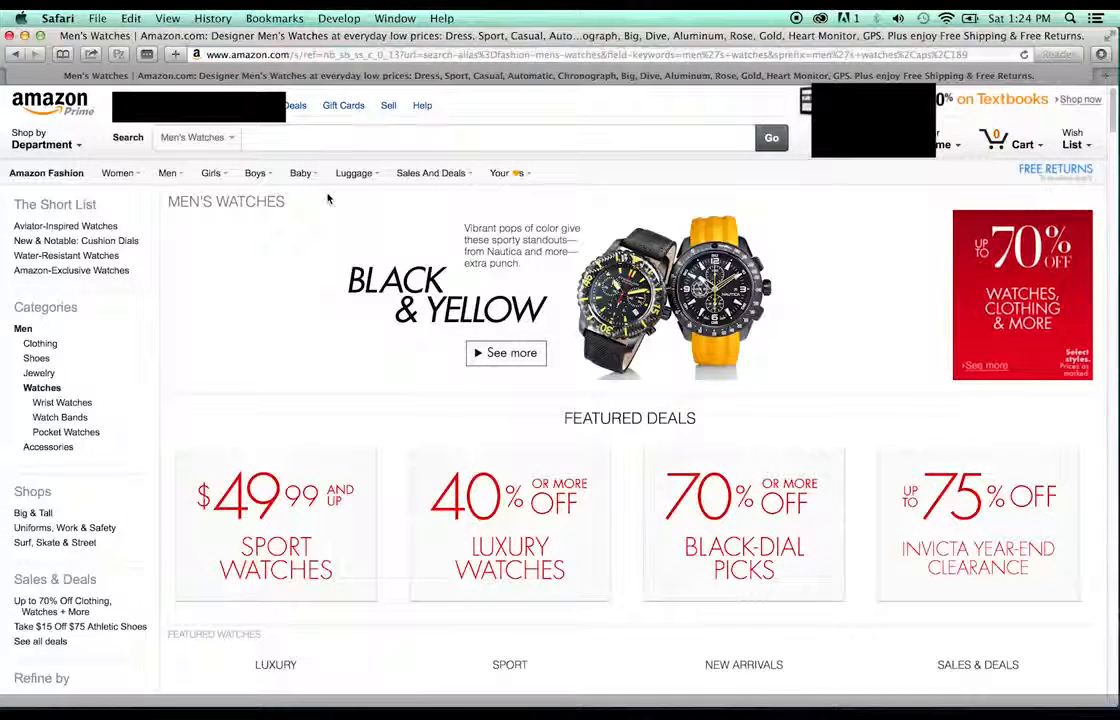
- Open the Sport category from the featured men's watches
{"action": "scroll", "coordinate": [669, 275], "scroll_direction": "down", "scroll_amount": 5}
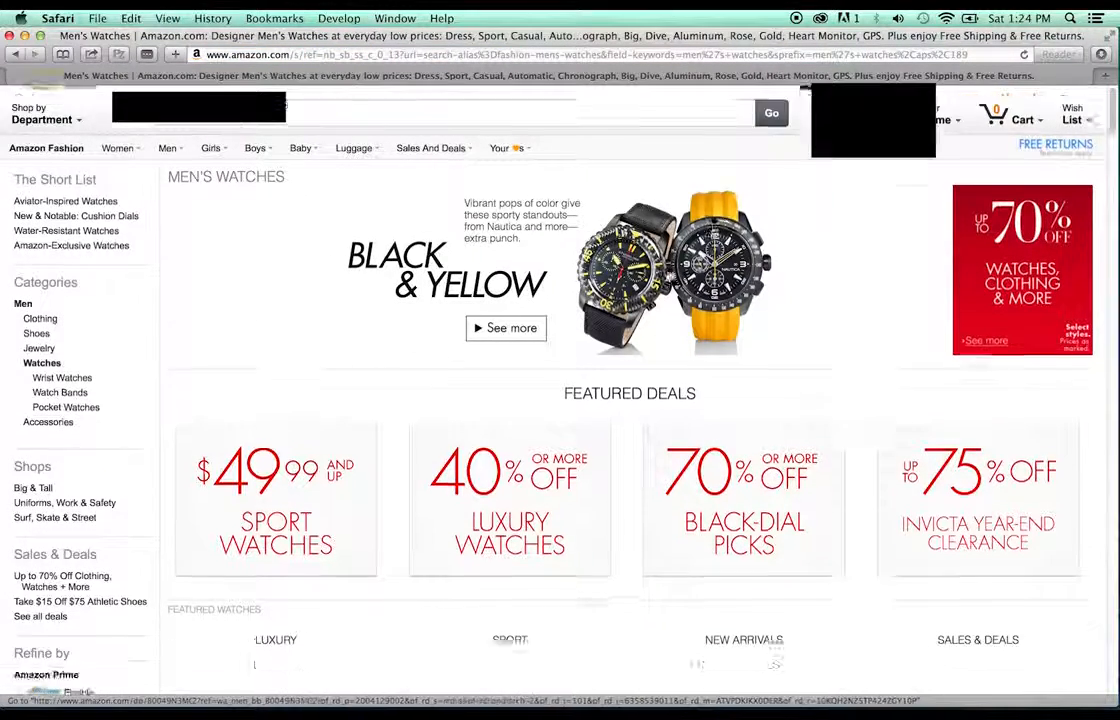
{"action": "scroll", "coordinate": [669, 275], "scroll_direction": "up", "scroll_amount": 5}
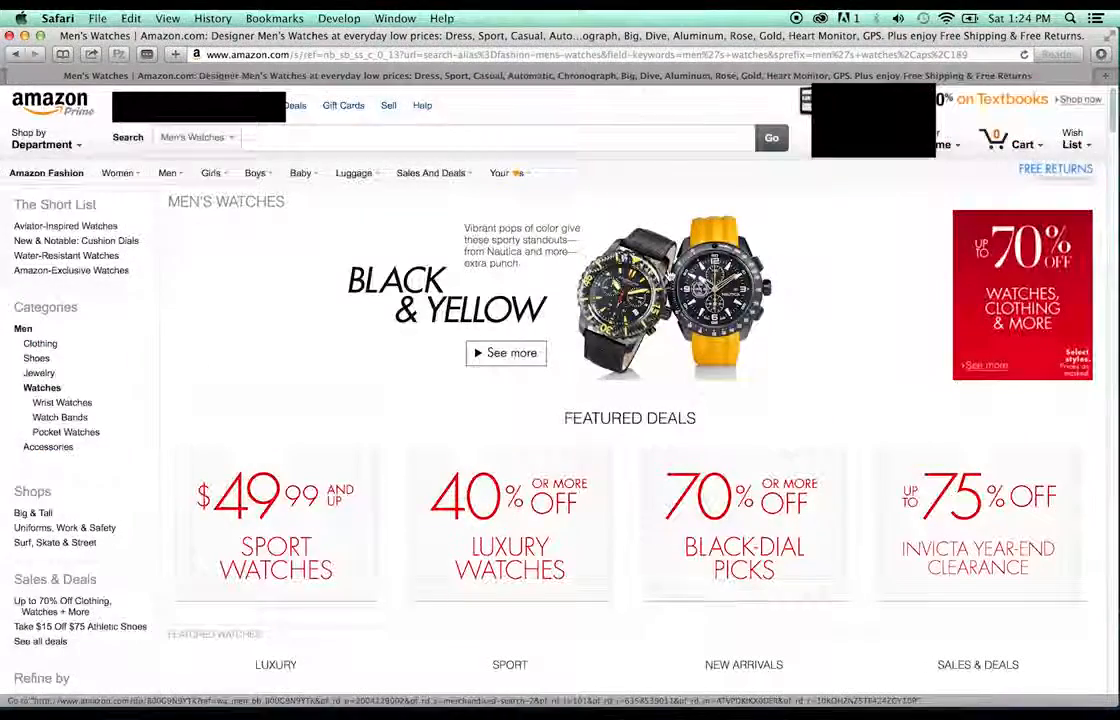
{"action": "scroll", "coordinate": [669, 275], "scroll_direction": "down", "scroll_amount": 6}
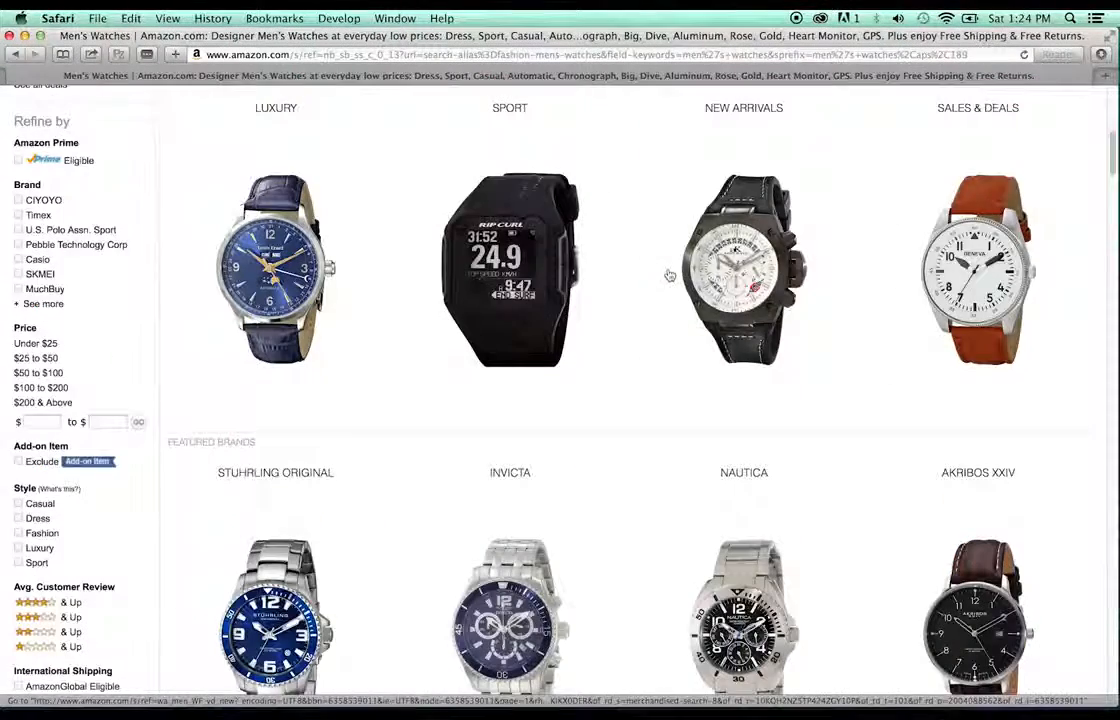
{"action": "left_click", "coordinate": [533, 241]}
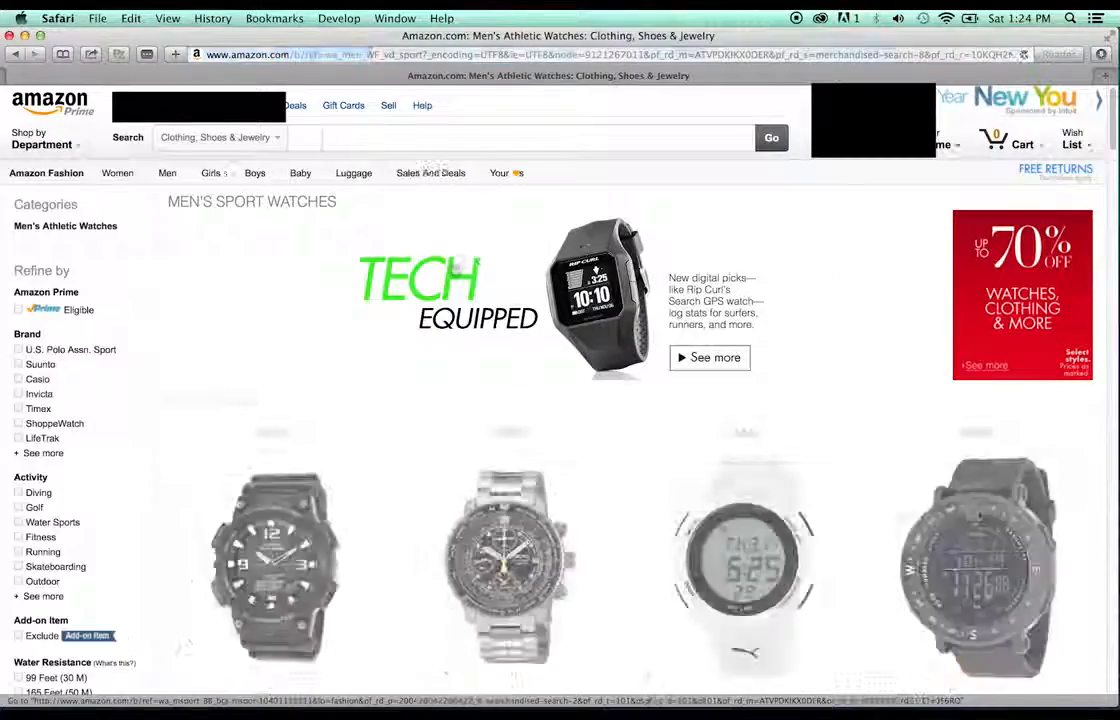
- Browse the men's athletic watches and open the G-Shock X-Large Combination Watch--Military Black Casio product page
{"action": "scroll", "coordinate": [485, 220], "scroll_direction": "down", "scroll_amount": 10}
{"action": "scroll", "coordinate": [485, 220], "scroll_direction": "up", "scroll_amount": 9}
{"action": "scroll", "coordinate": [485, 220], "scroll_direction": "down", "scroll_amount": 3}
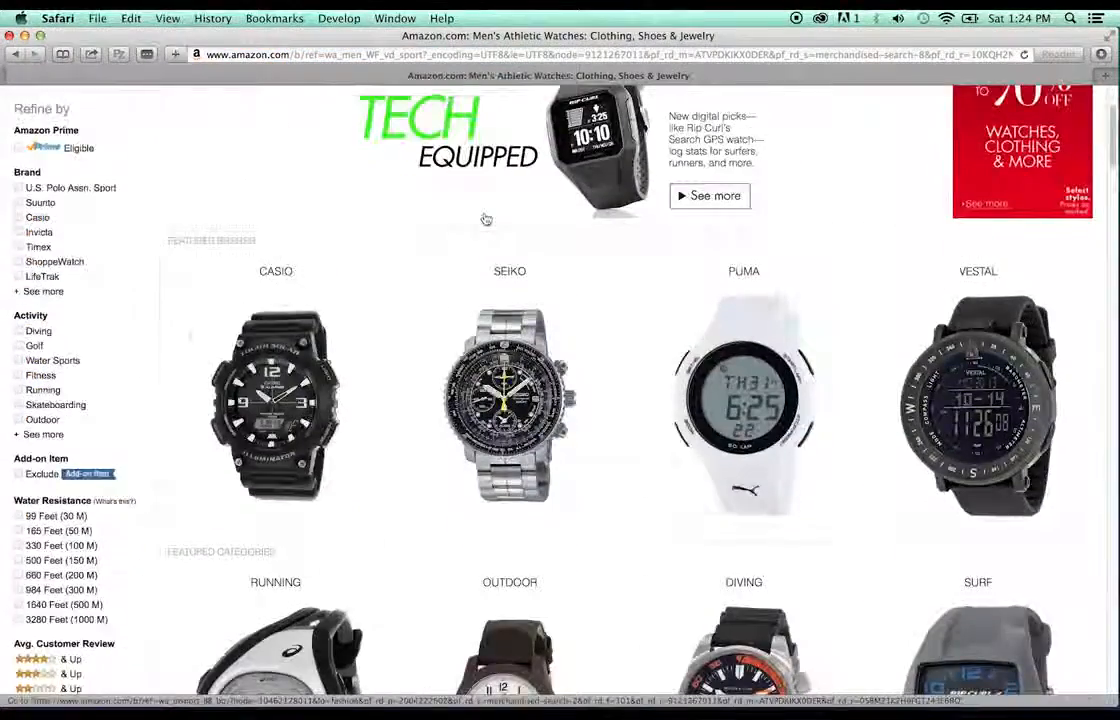
{"action": "scroll", "coordinate": [485, 220], "scroll_direction": "down", "scroll_amount": 10}
{"action": "scroll", "coordinate": [485, 220], "scroll_direction": "up", "scroll_amount": 8}
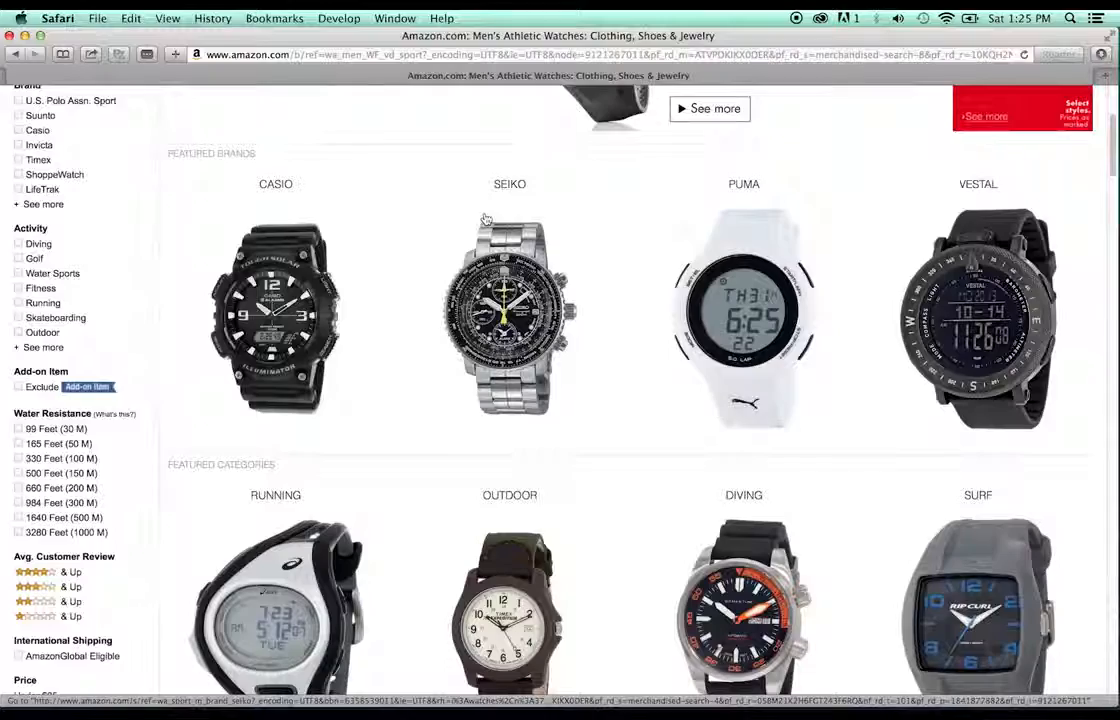
{"action": "scroll", "coordinate": [485, 220], "scroll_direction": "down", "scroll_amount": 10}
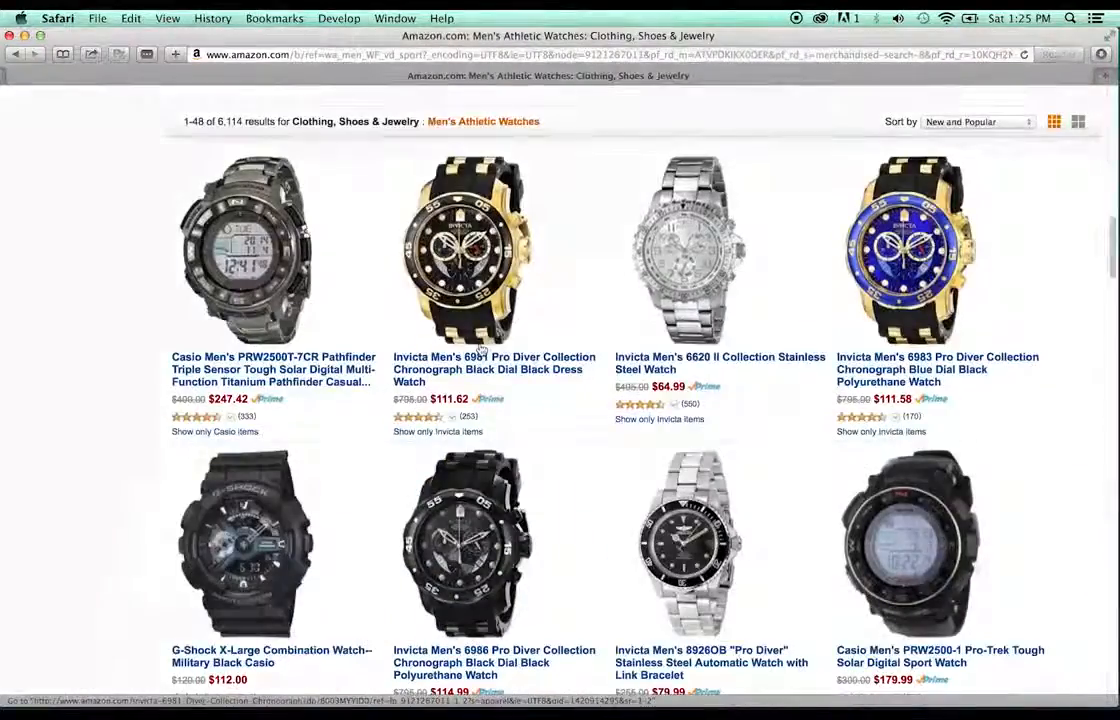
{"action": "scroll", "coordinate": [500, 290], "scroll_direction": "down", "scroll_amount": 3}
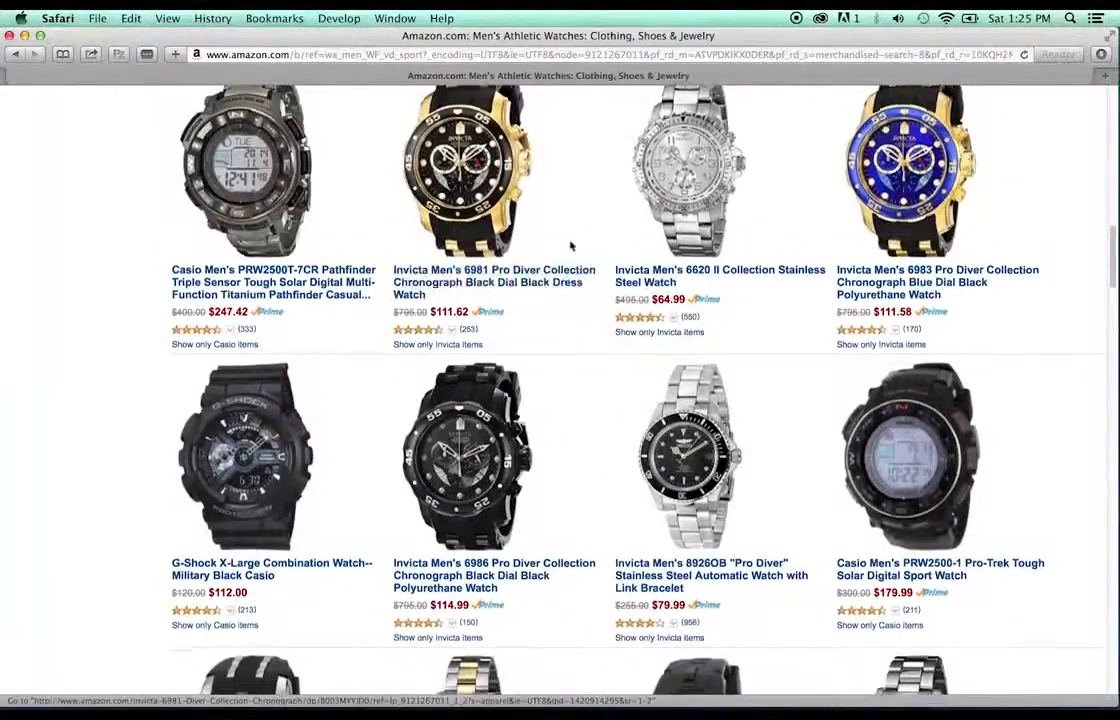
{"action": "scroll", "coordinate": [571, 245], "scroll_direction": "down", "scroll_amount": 5}
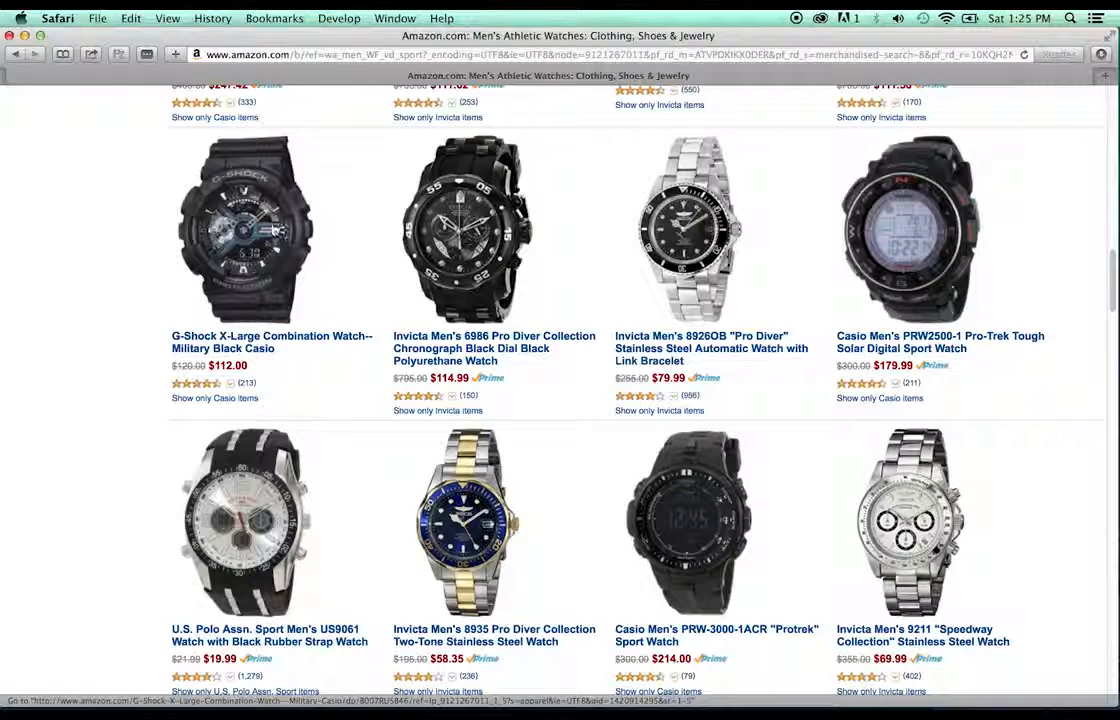
{"action": "left_click", "coordinate": [272, 228]}
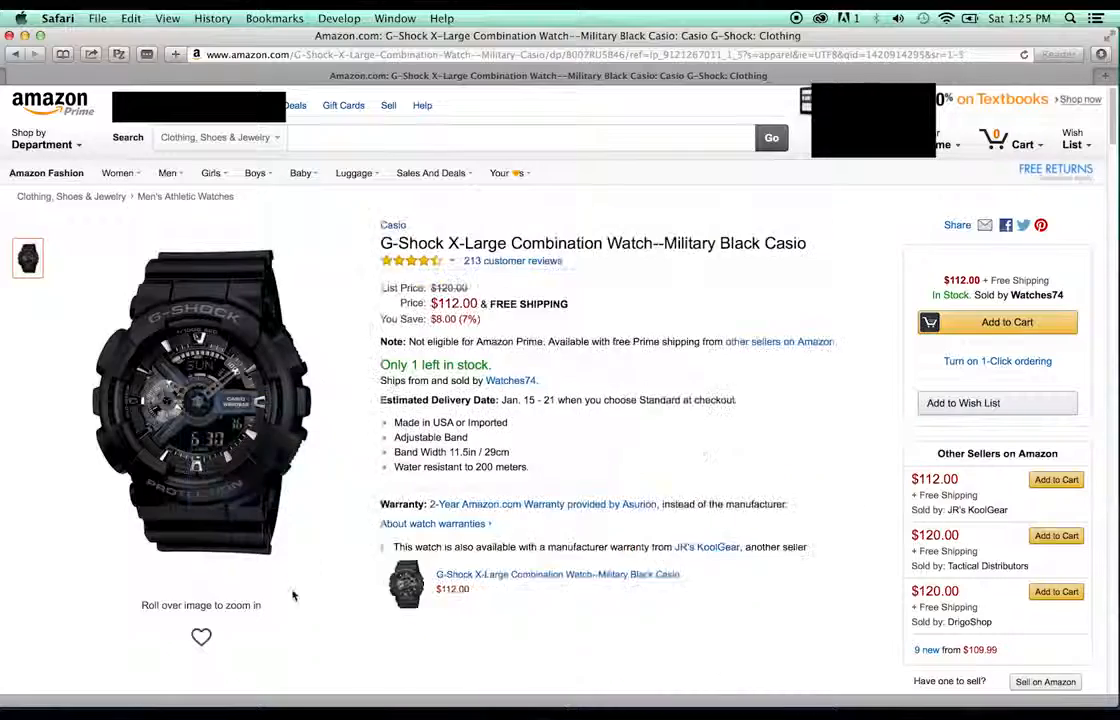
- Go back to the results, open the Invicta Men's 6986 Pro Diver product page and check its main picture's context options
{"action": "left_click", "coordinate": [16, 55]}
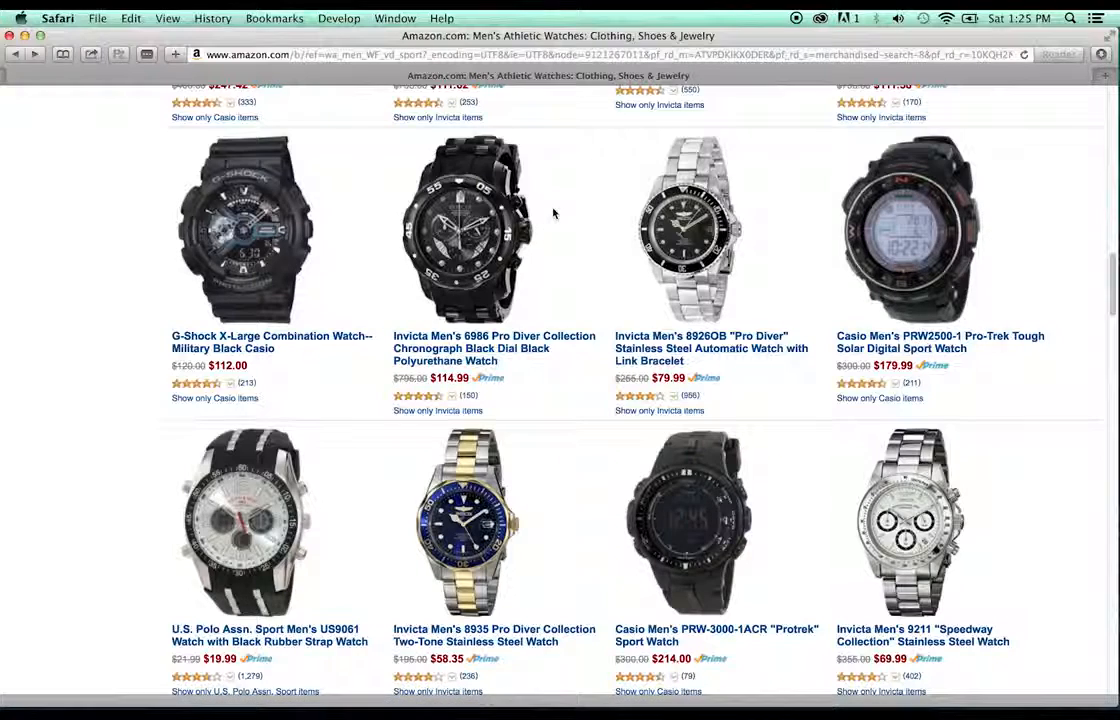
{"action": "left_click", "coordinate": [517, 262]}
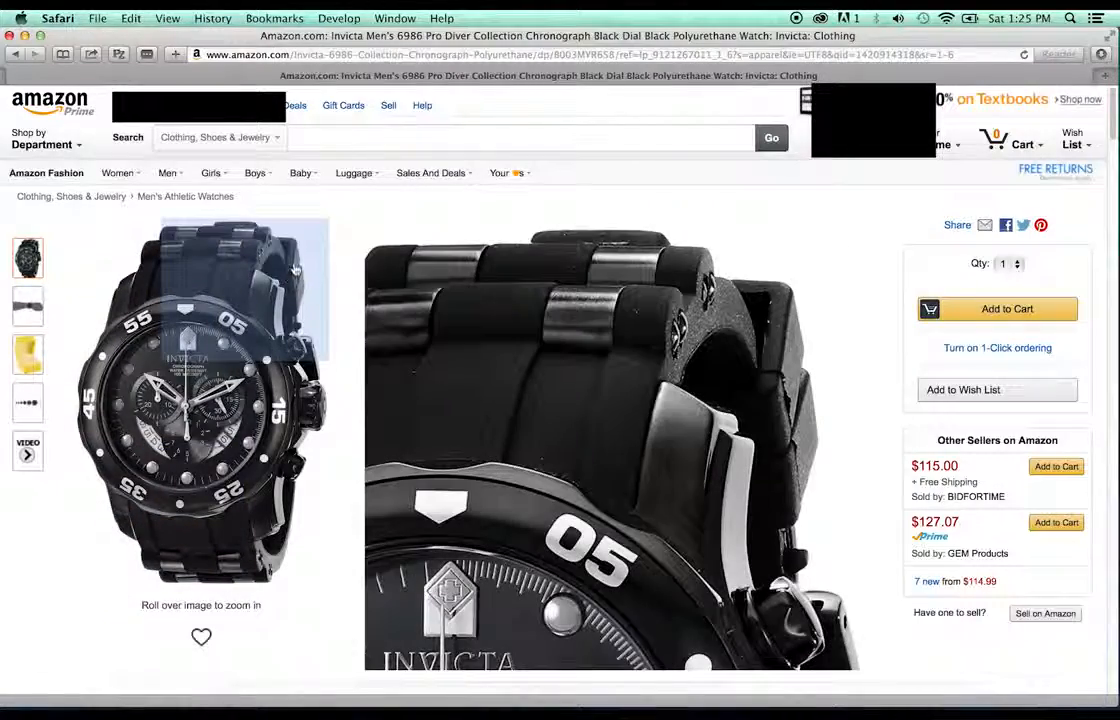
{"action": "right_click", "coordinate": [211, 296]}
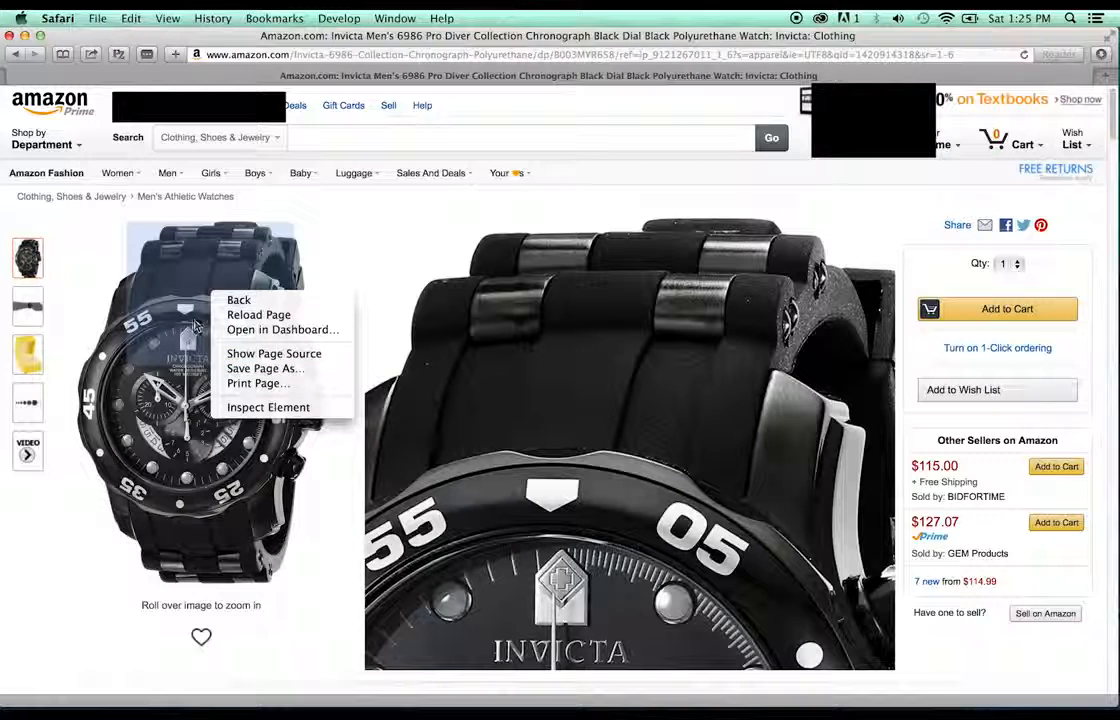
{"action": "left_click", "coordinate": [288, 214]}
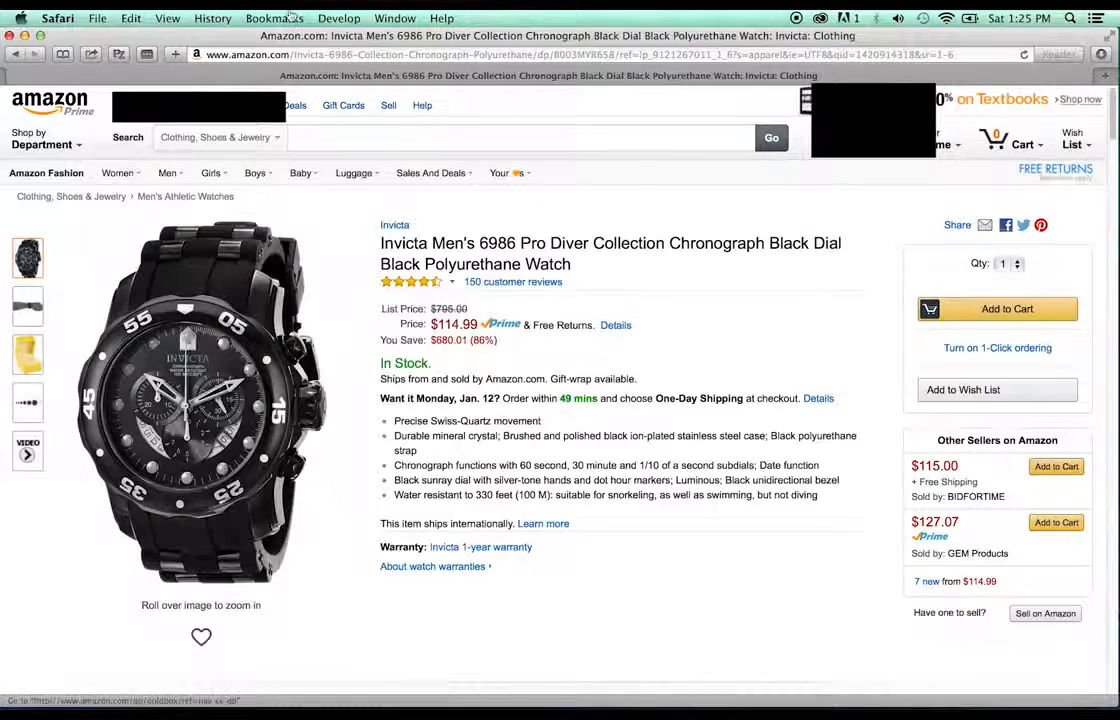
- Show the Invicta page's source in the Web Inspector and expand its Images folder
{"action": "left_click", "coordinate": [335, 17]}
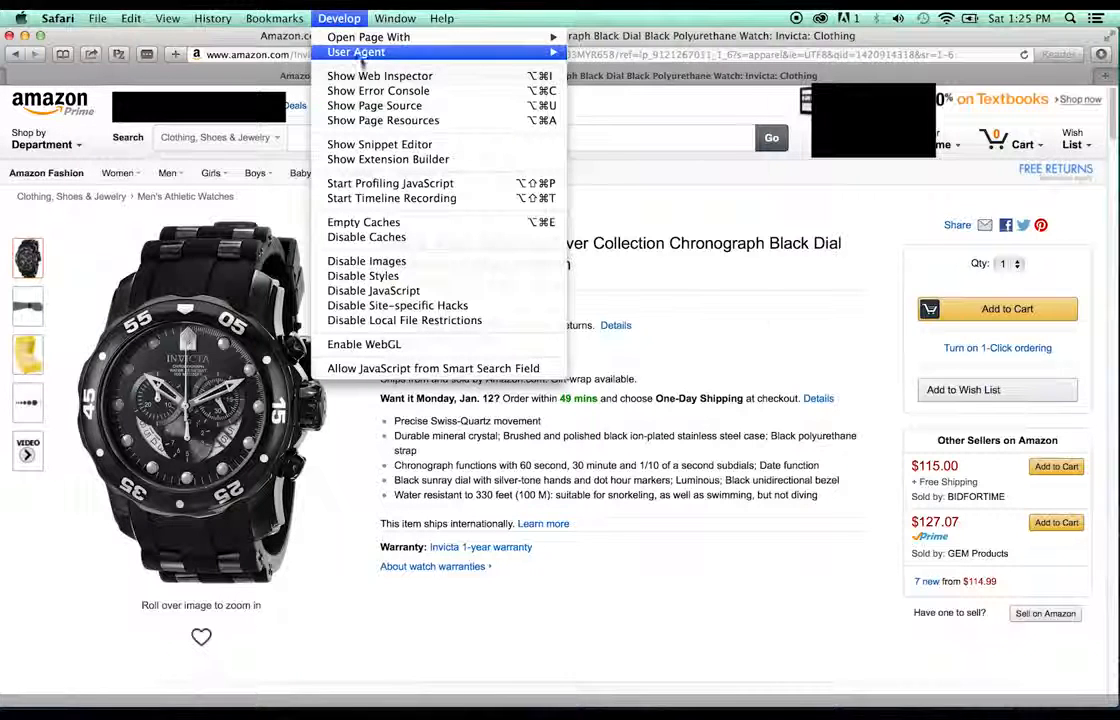
{"action": "left_click", "coordinate": [380, 105]}
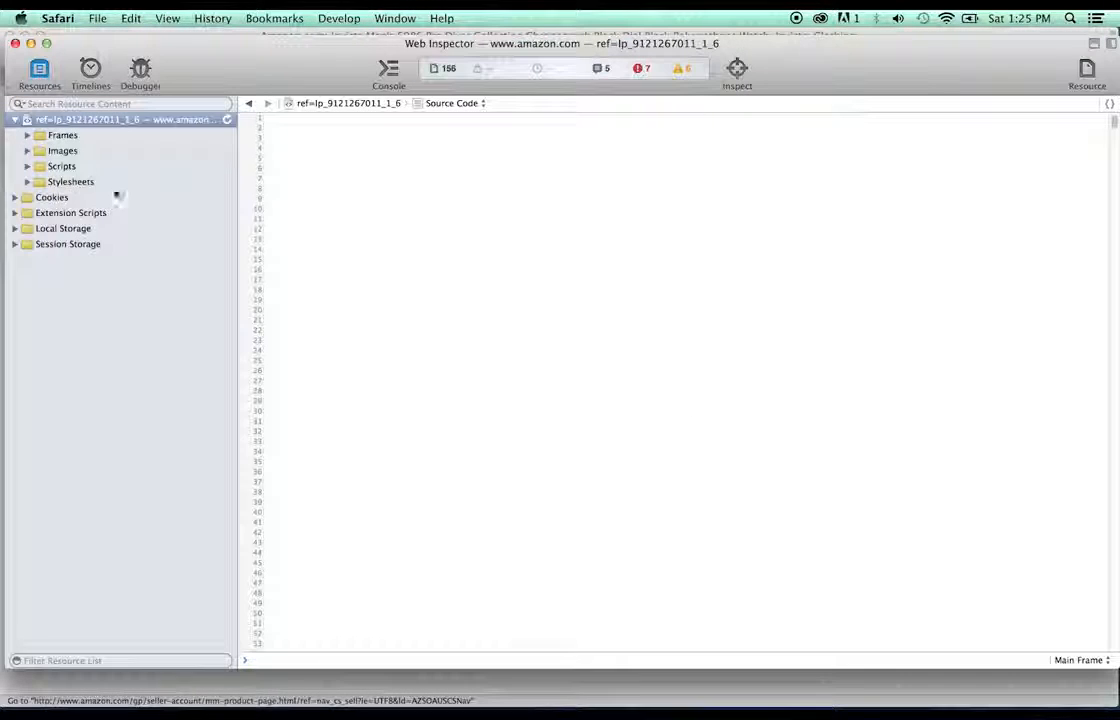
{"action": "left_click", "coordinate": [28, 151]}
- Step through the page's image resources to the full-size watch picture 91zt92ZZIrL._UL1500_.jpg
{"action": "left_click", "coordinate": [131, 244]}
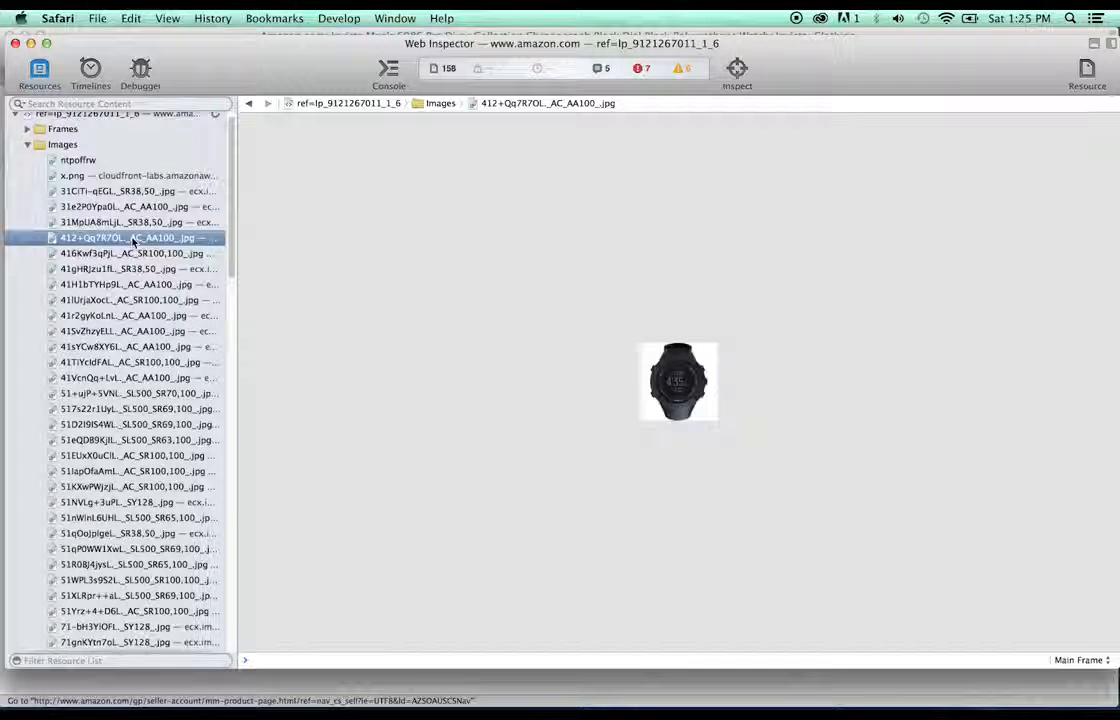
{"action": "key", "text": "Down"}
{"action": "key", "text": "Down"}
{"action": "key", "text": "Down"}
{"action": "key", "text": "Down"}
{"action": "key", "text": "Down"}
{"action": "key", "text": "Down"}
{"action": "key", "text": "Down"}
{"action": "key", "text": "Down"}
{"action": "key", "text": "Down"}
{"action": "key", "text": "Down"}
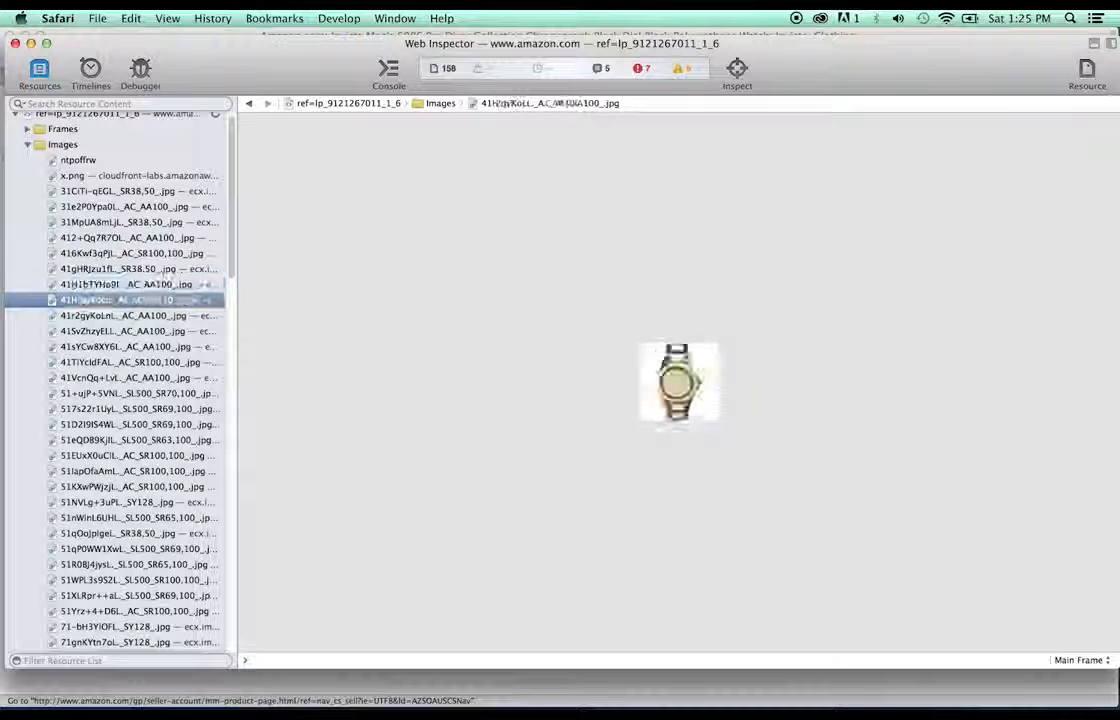
{"action": "key", "text": "Down"}
{"action": "key", "text": "Down"}
{"action": "key", "text": "Down"}
{"action": "key", "text": "Down"}
{"action": "key", "text": "Down"}
{"action": "key", "text": "Down"}
{"action": "key", "text": "Down"}
{"action": "key", "text": "Down"}
{"action": "key", "text": "Down"}
{"action": "key", "text": "Down"}
{"action": "key", "text": "Down"}
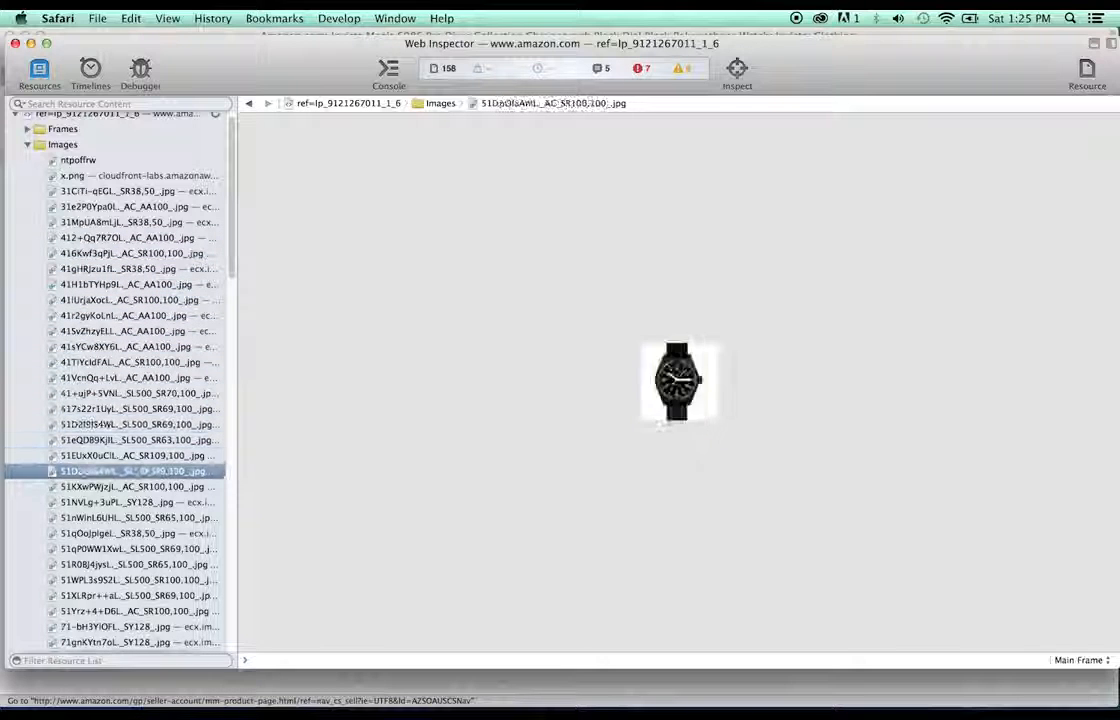
{"action": "key", "text": "Down"}
{"action": "key", "text": "Down"}
{"action": "key", "text": "Down"}
{"action": "key", "text": "Down"}
{"action": "key", "text": "Down"}
{"action": "key", "text": "Down"}
{"action": "key", "text": "Down"}
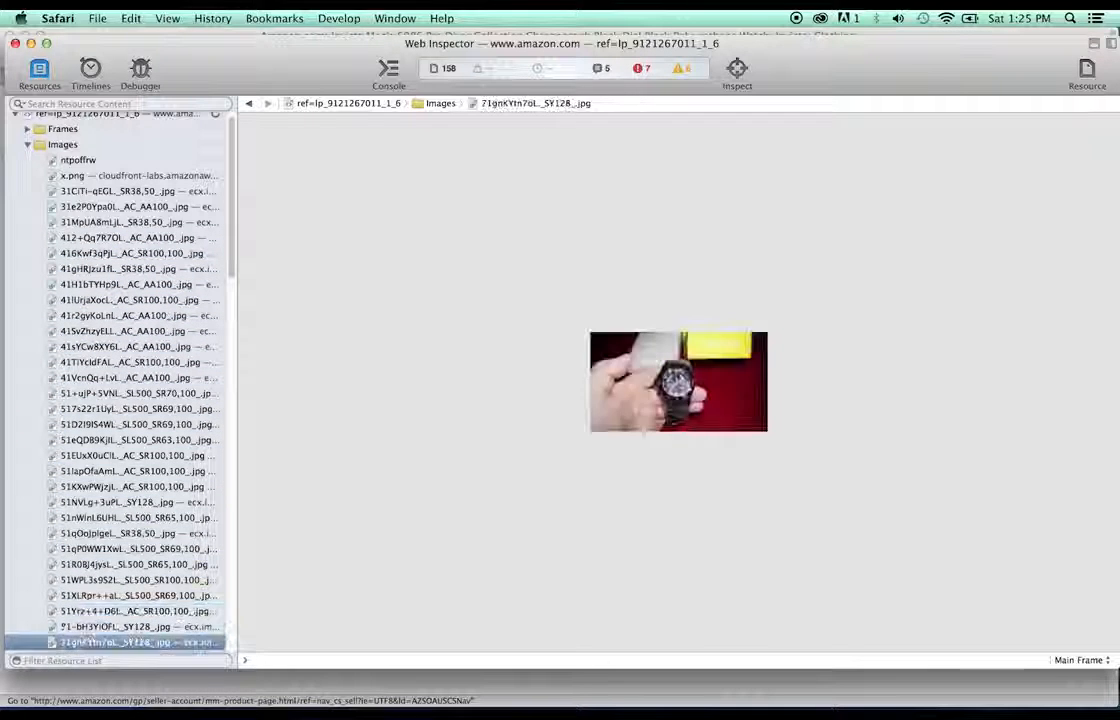
{"action": "key", "text": "Up"}
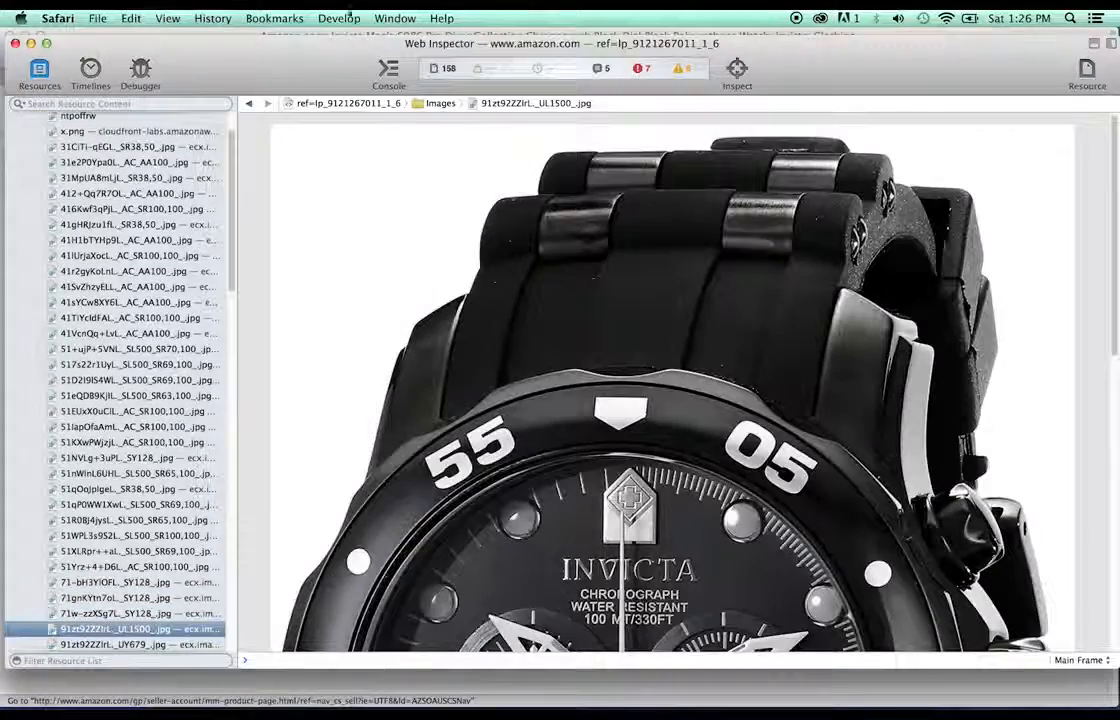
- Rearrange the overlapping windows so the Web Inspector sits lower and the Invicta product page is back at full view in front
{"action": "left_click", "coordinate": [337, 33]}
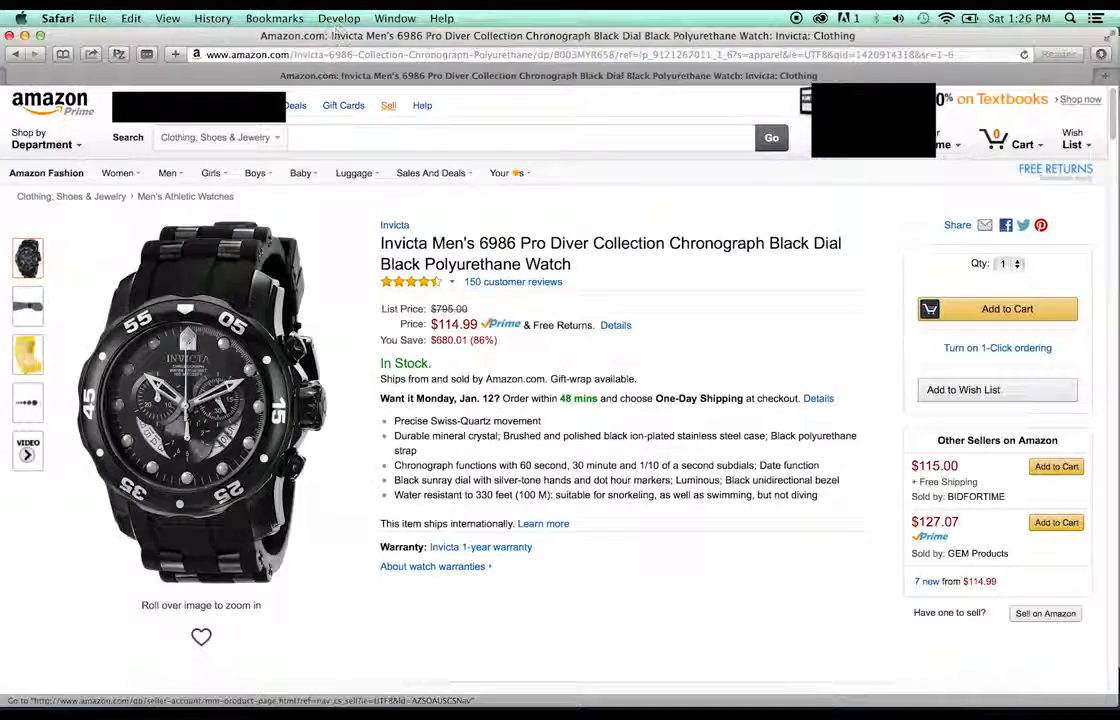
{"action": "left_click_drag", "start_coordinate": [332, 38], "coordinate": [316, 154]}
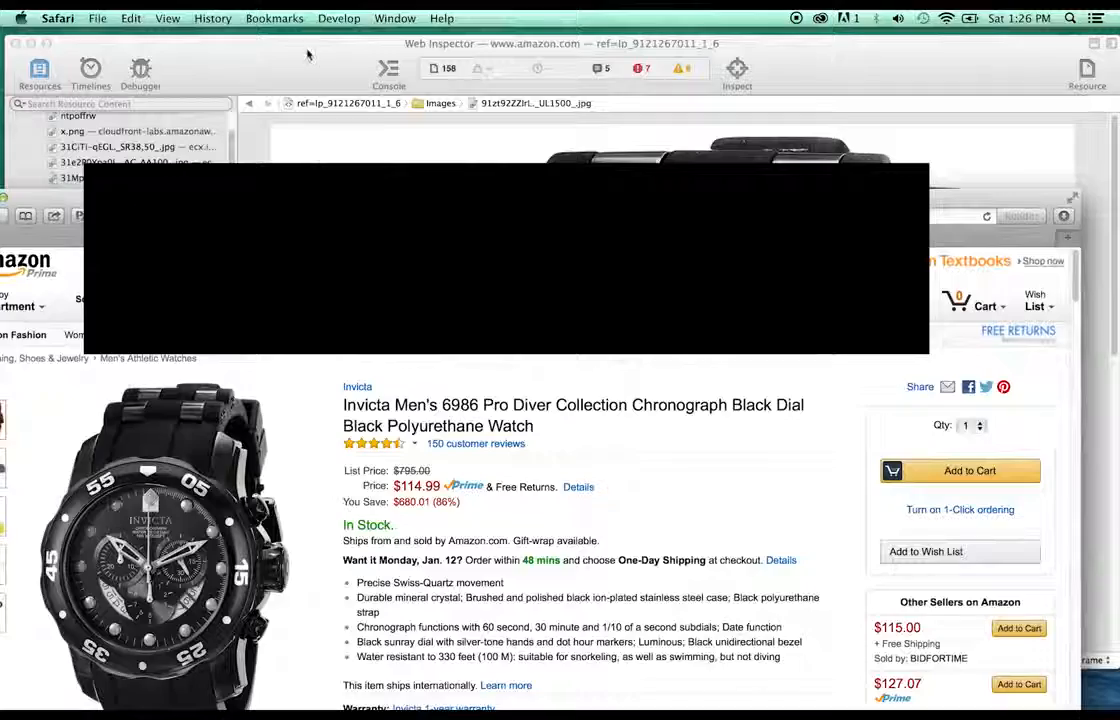
{"action": "left_click_drag", "start_coordinate": [308, 55], "coordinate": [435, 175]}
{"action": "left_click_drag", "start_coordinate": [632, 285], "coordinate": [565, 75]}
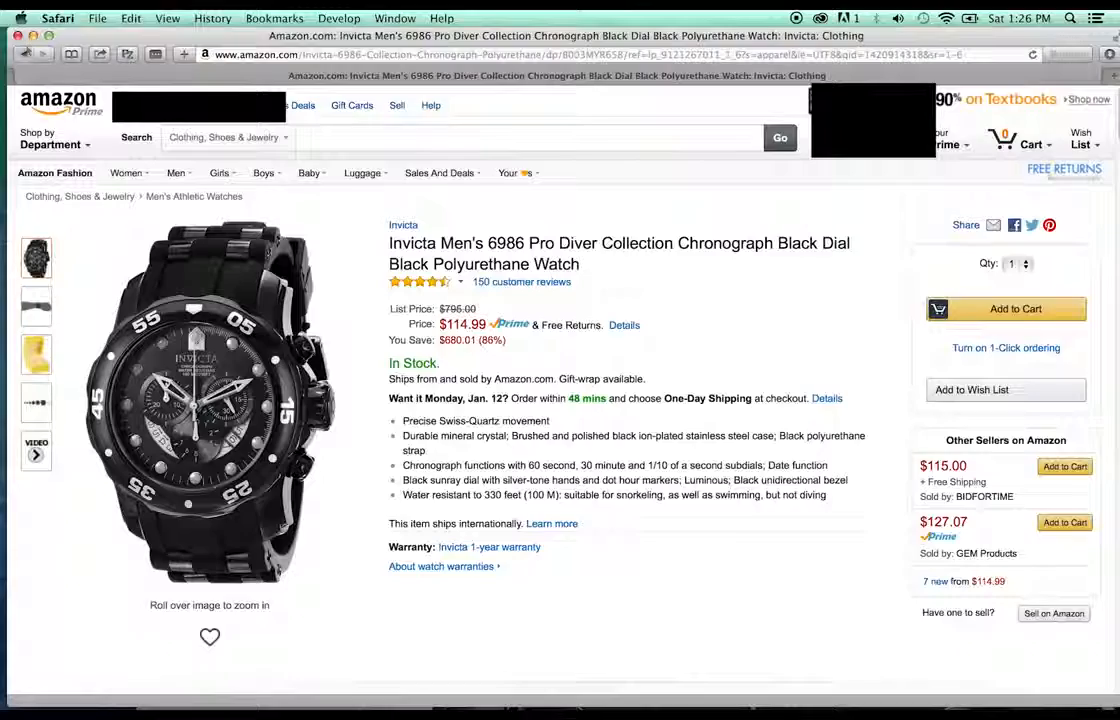
- Return to the athletic watch results and open the Casio Men's GA-110TS-1A4 G-Shock product page, viewing its main picture zoomed in
{"action": "left_click", "coordinate": [27, 53]}
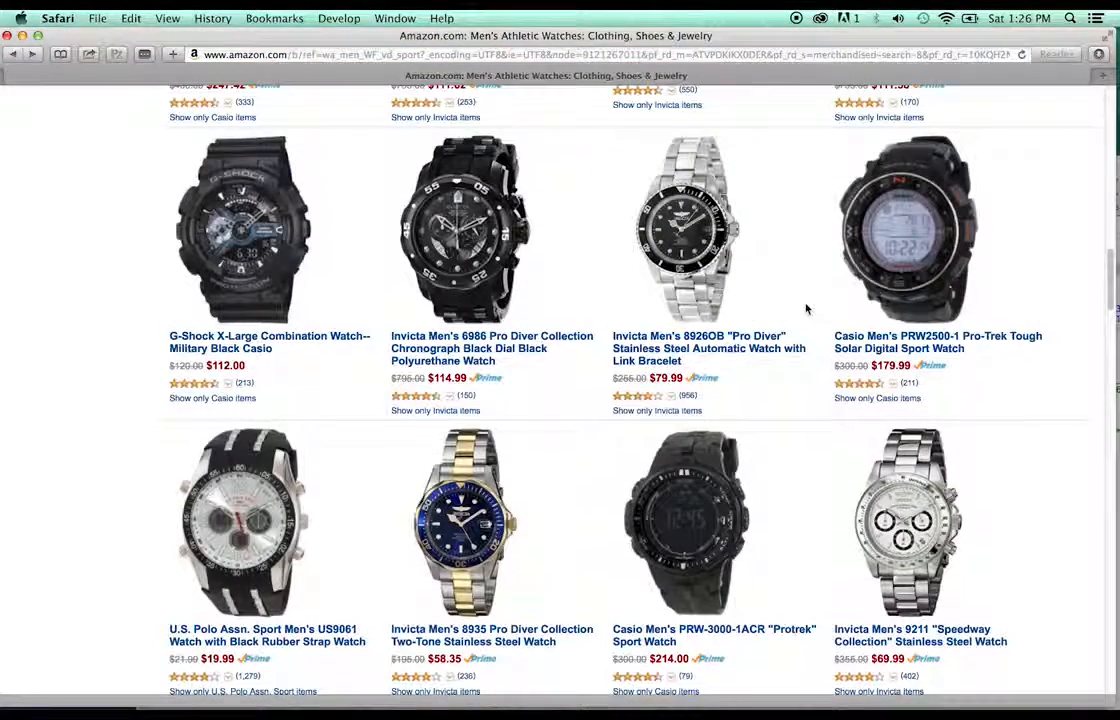
{"action": "scroll", "coordinate": [806, 309], "scroll_direction": "down", "scroll_amount": 2}
{"action": "scroll", "coordinate": [806, 309], "scroll_direction": "down", "scroll_amount": 5}
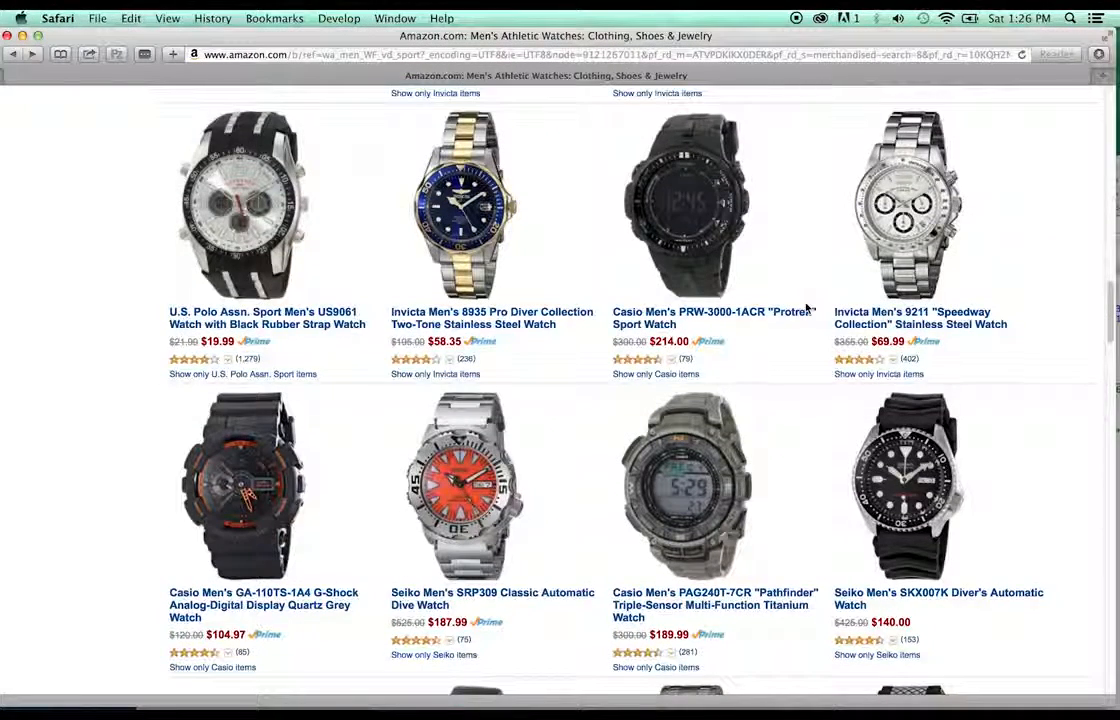
{"action": "left_click", "coordinate": [264, 486]}
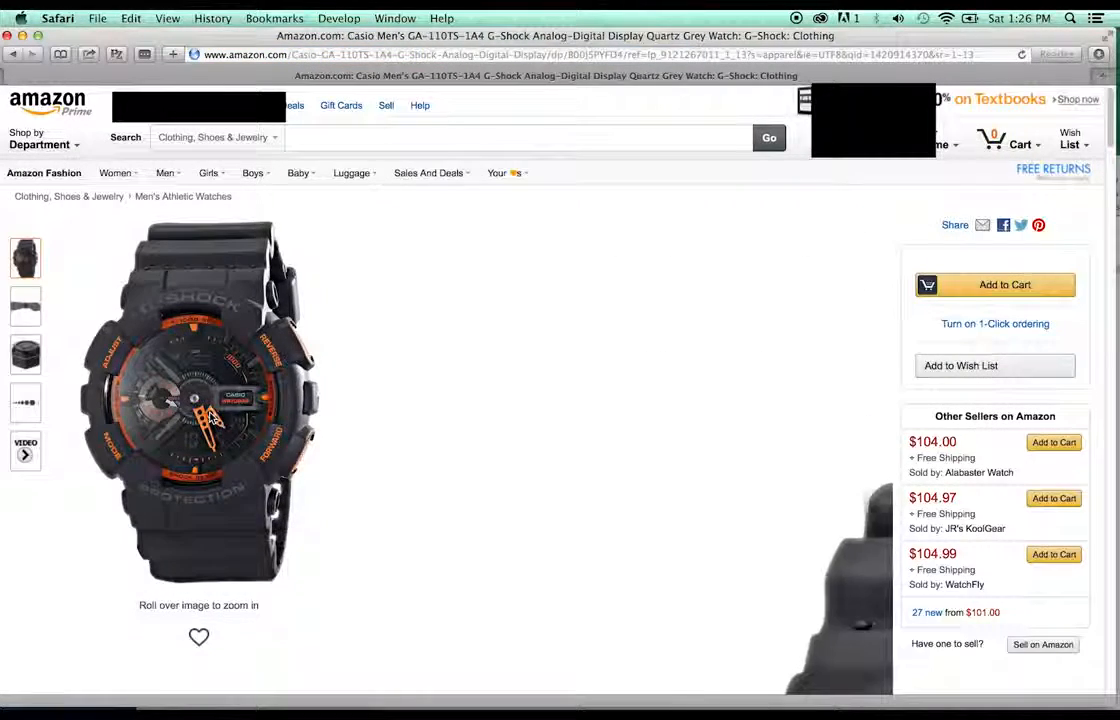
{"action": "mouse_move", "coordinate": [217, 396]}
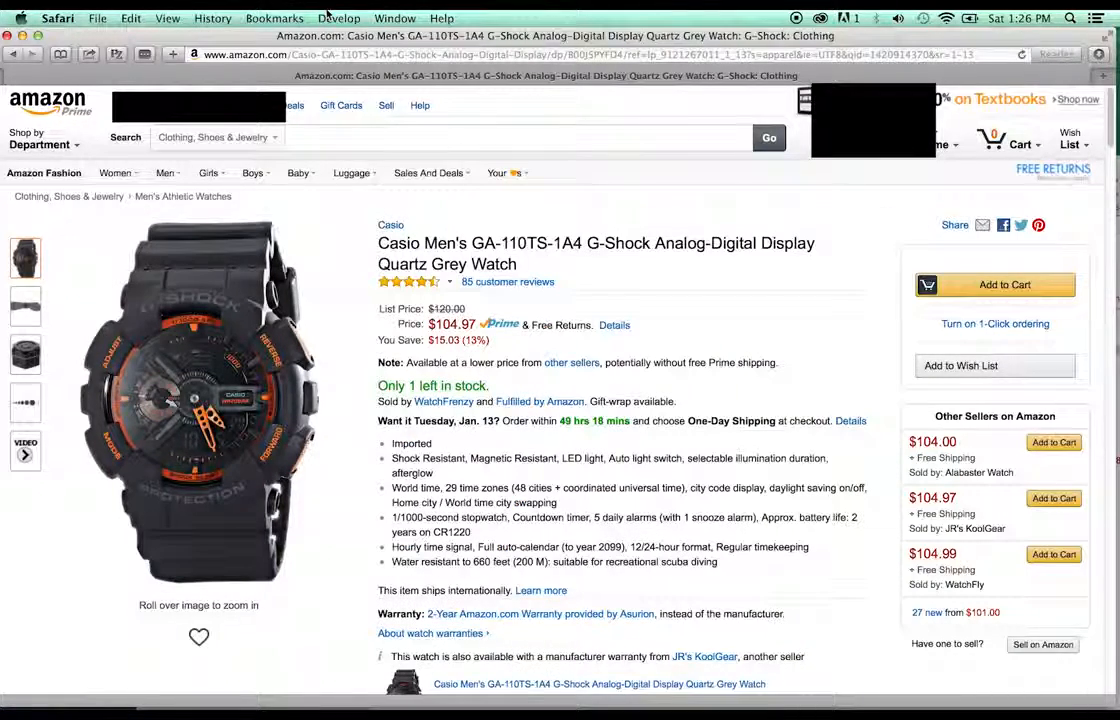
{"action": "mouse_move", "coordinate": [200, 520]}
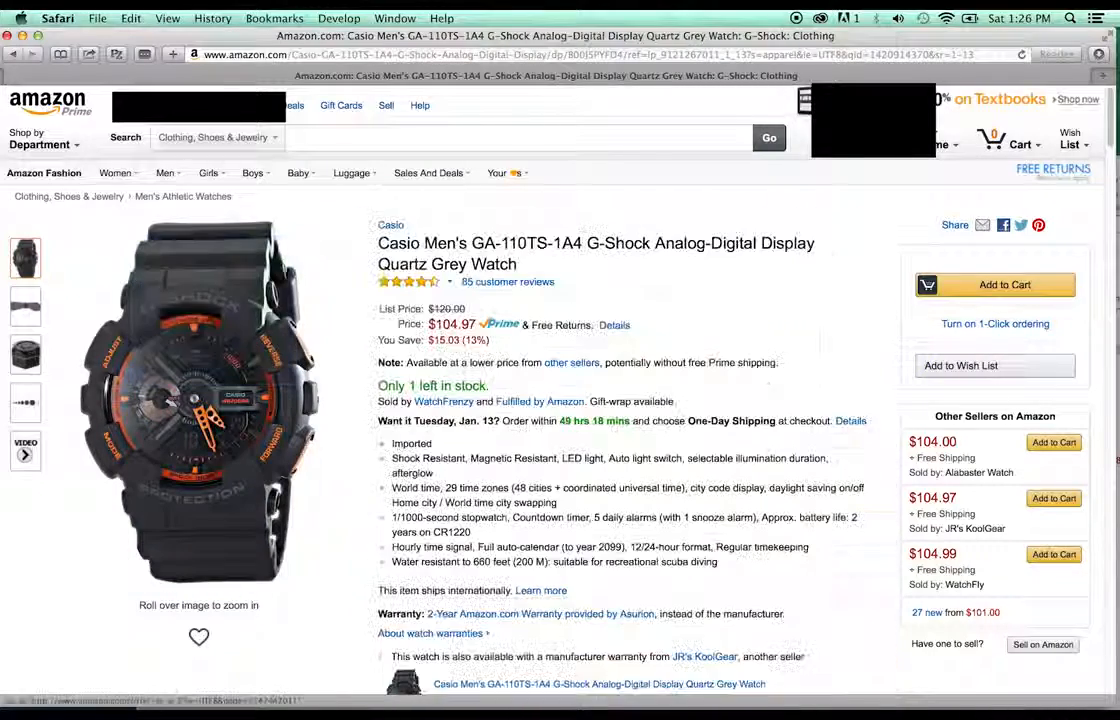
- Show the Casio GA-110TS-1A4 page's source in the Web Inspector and expand its Images folder
{"action": "left_click", "coordinate": [339, 18]}
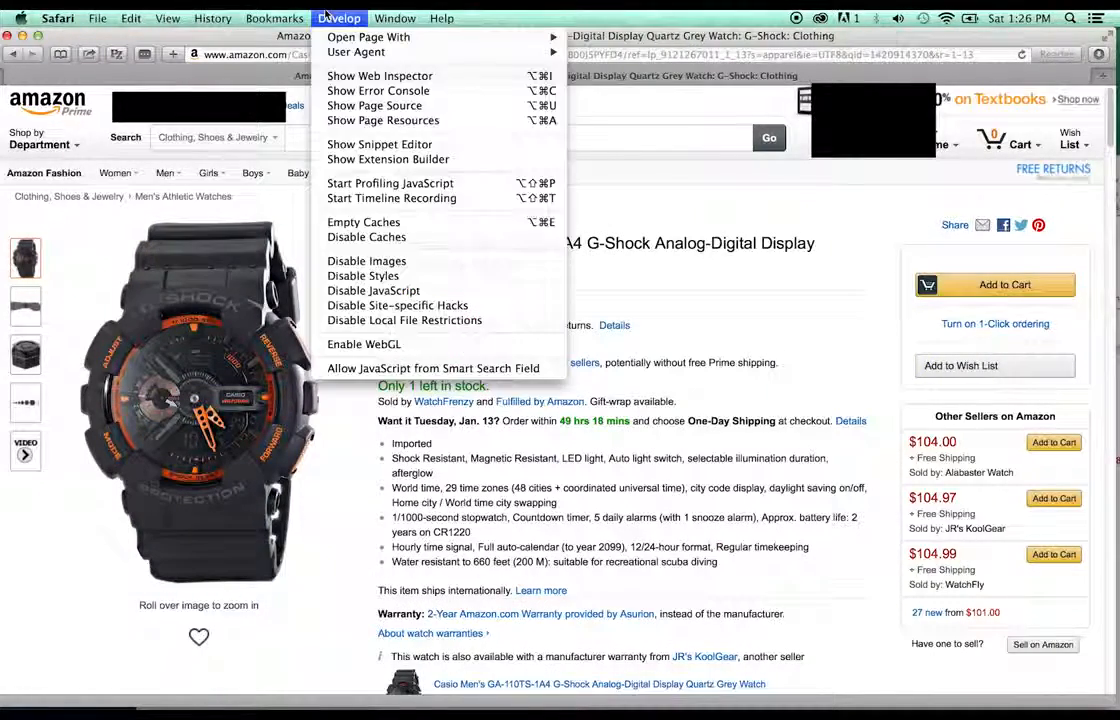
{"action": "left_click", "coordinate": [450, 105]}
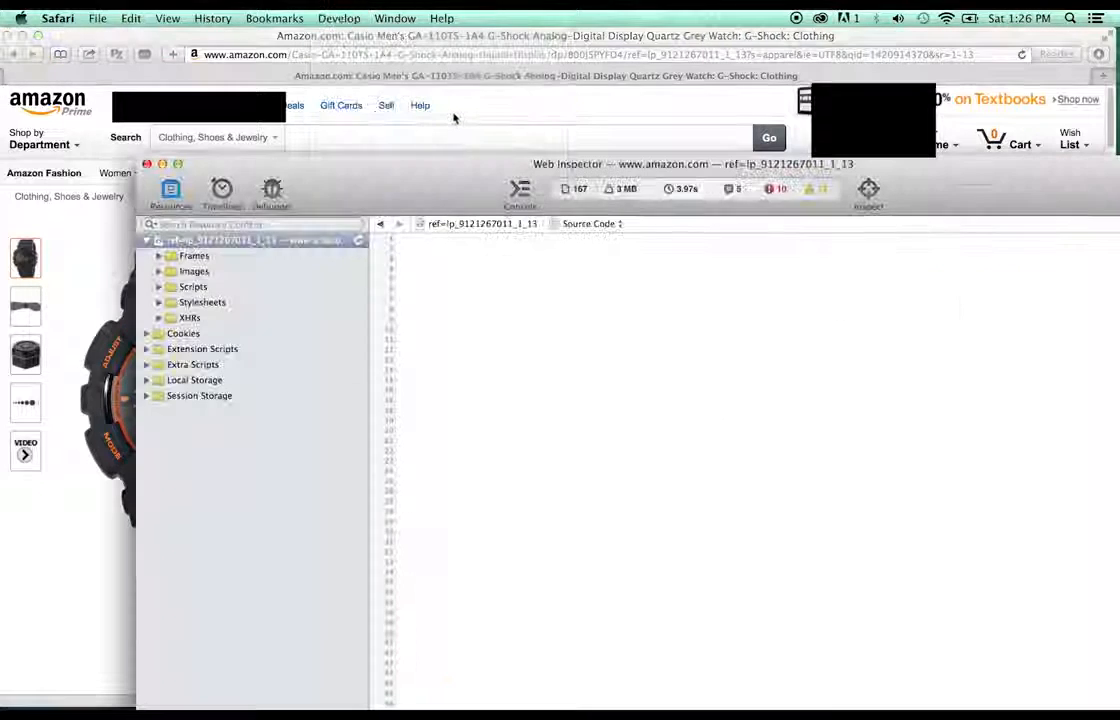
{"action": "left_click", "coordinate": [158, 272]}
- Step through the Casio page's image resources to the full-size watch picture 81TZgbuNtAL._UL1500_.jpg
{"action": "left_click", "coordinate": [297, 443]}
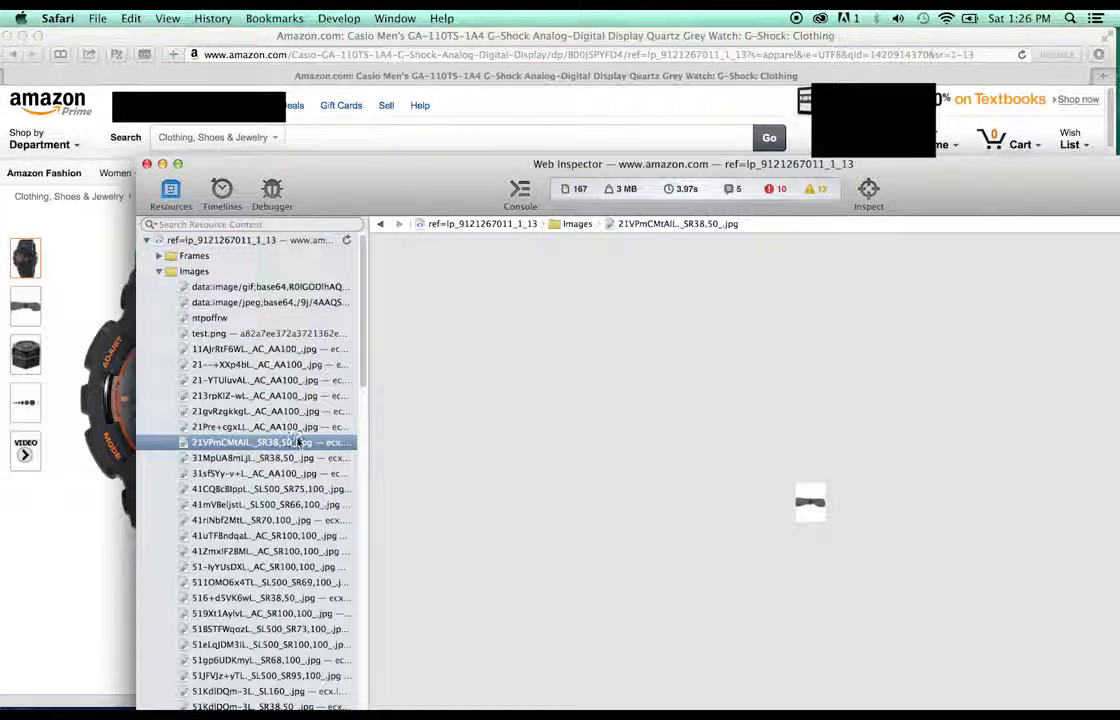
{"action": "key", "text": "Down"}
{"action": "key", "text": "Down"}
{"action": "key", "text": "Down"}
{"action": "key", "text": "Down"}
{"action": "key", "text": "Down"}
{"action": "key", "text": "Down"}
{"action": "key", "text": "Down"}
{"action": "key", "text": "Down"}
{"action": "key", "text": "Down"}
{"action": "key", "text": "Down"}
{"action": "key", "text": "Down"}
{"action": "key", "text": "Down"}
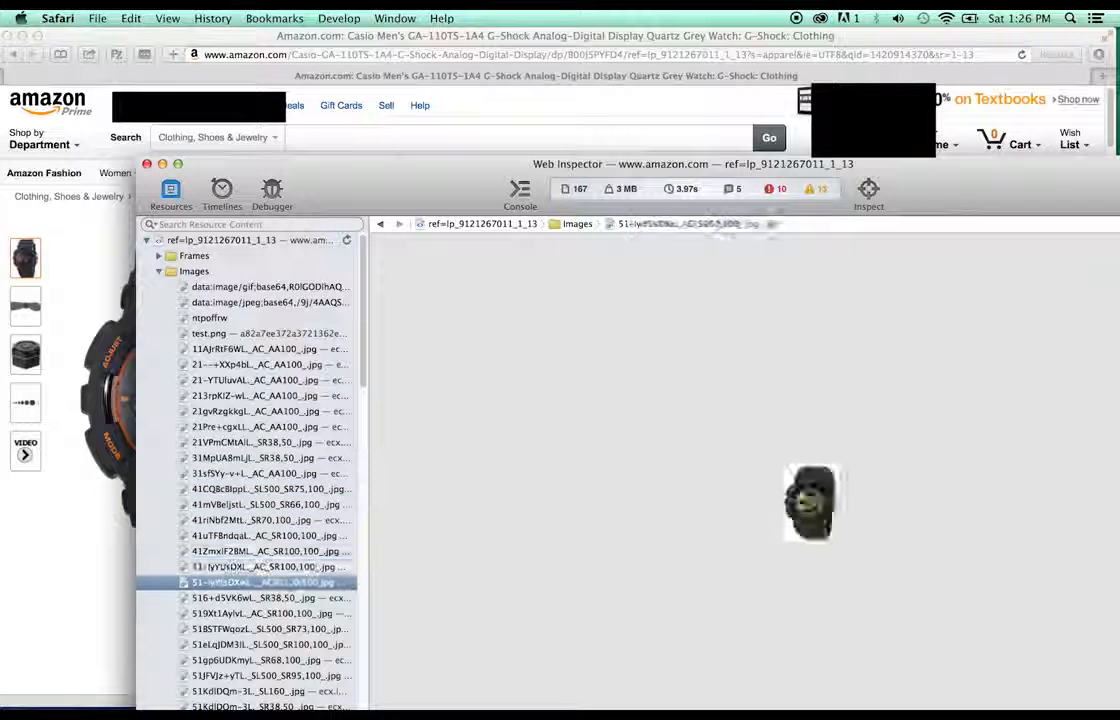
{"action": "key", "text": "Down"}
{"action": "key", "text": "Down"}
{"action": "key", "text": "Down"}
{"action": "key", "text": "Down"}
{"action": "key", "text": "Down"}
{"action": "key", "text": "Down"}
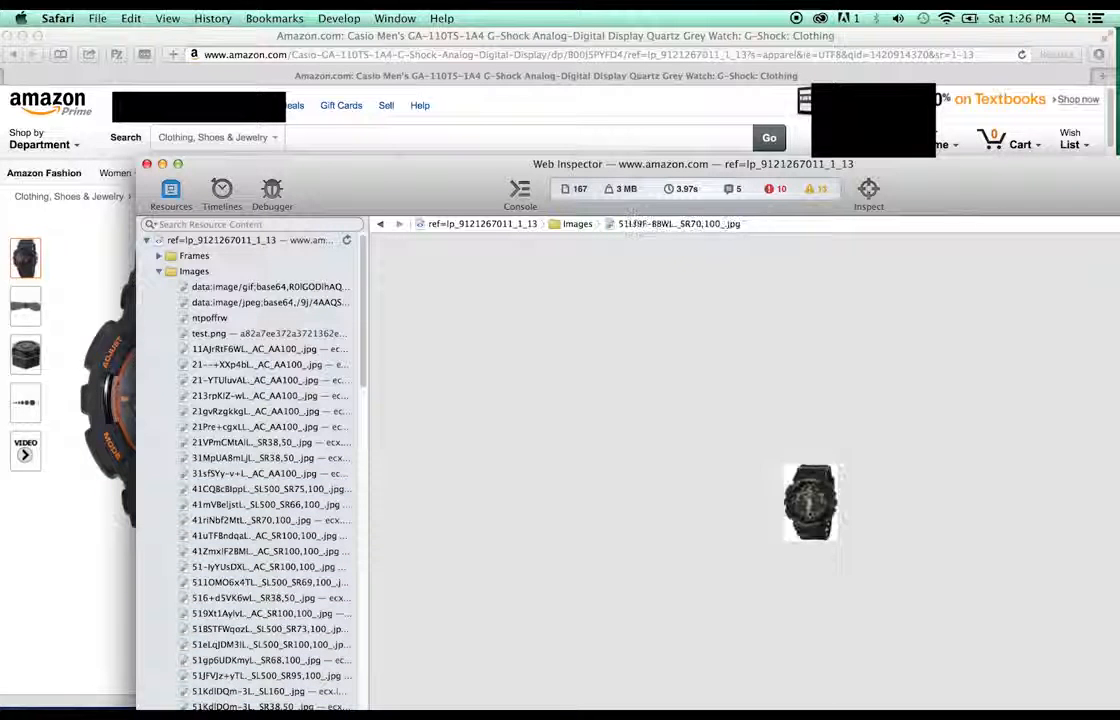
{"action": "key", "text": "Down"}
{"action": "key", "text": "Down"}
{"action": "key", "text": "Down"}
{"action": "key", "text": "Down"}
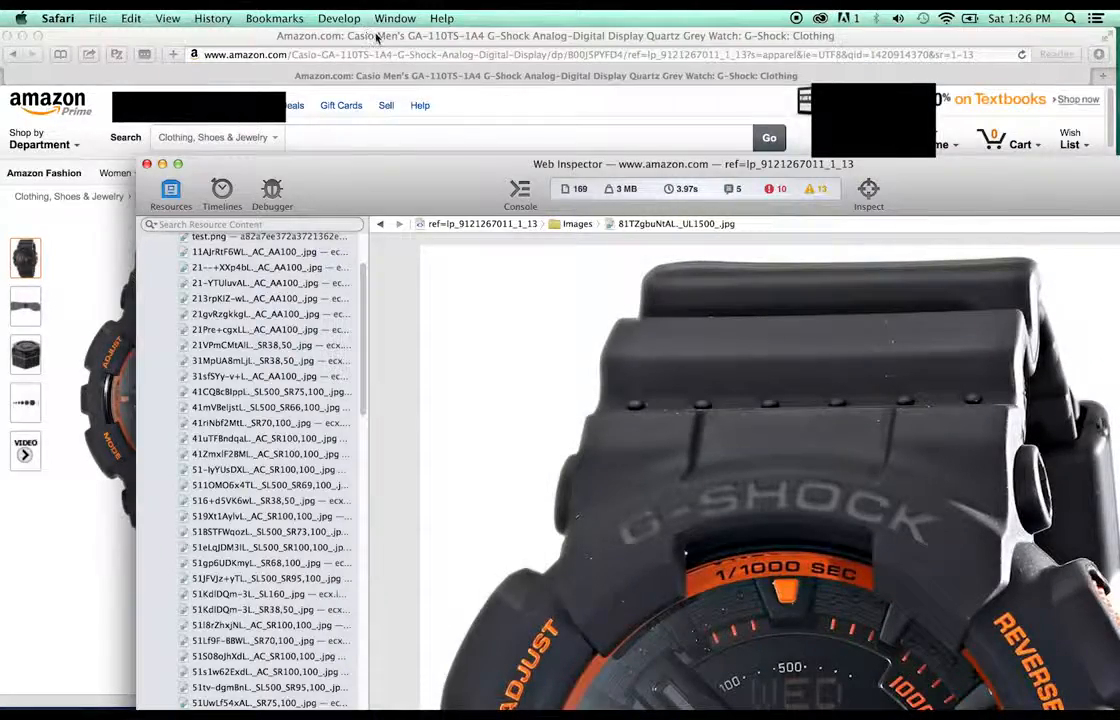
- Move the browser window aside, save the full-size Casio picture to the desktop and bring the product page back in front
{"action": "left_click_drag", "start_coordinate": [377, 37], "coordinate": [328, 476]}
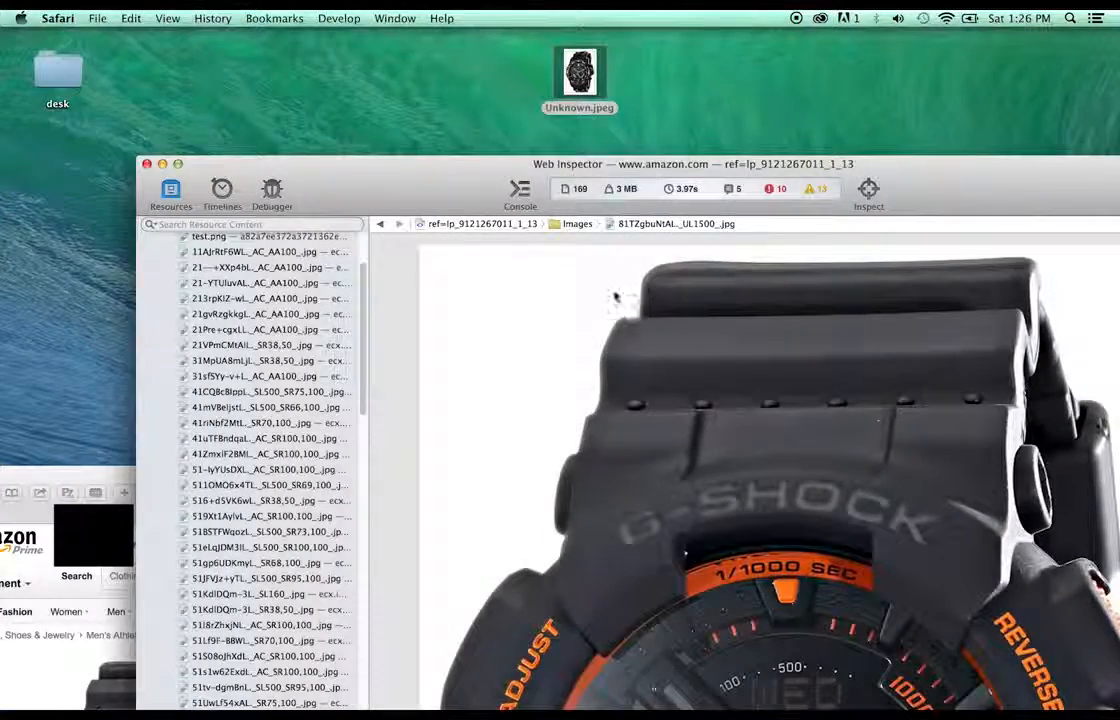
{"action": "left_click_drag", "start_coordinate": [616, 297], "coordinate": [507, 75]}
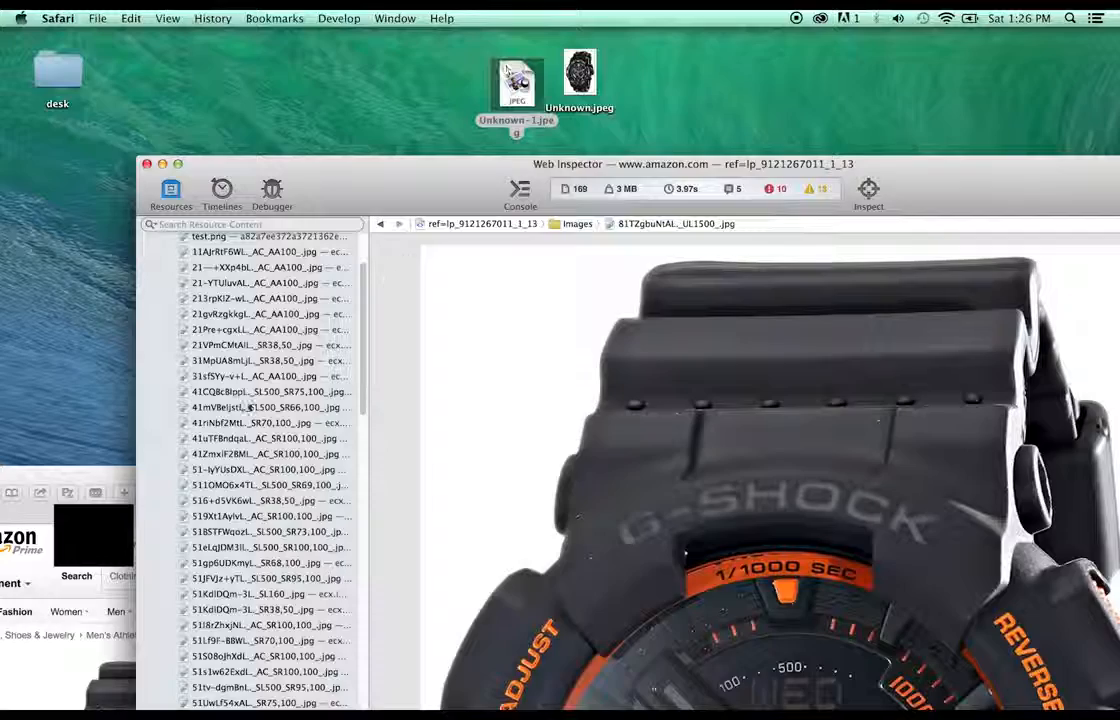
{"action": "double_click", "coordinate": [129, 472]}
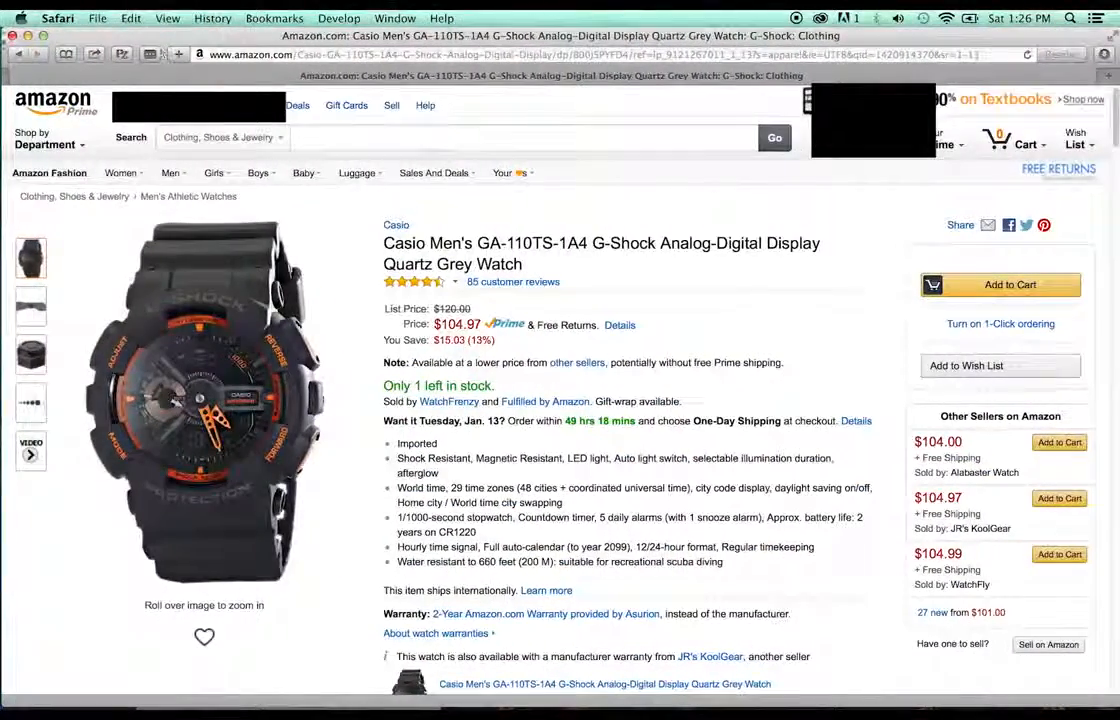
- Return to the athletic watch results and open the Seiko Men's SKX007K Diver's Automatic Watch product page
{"action": "left_click", "coordinate": [20, 55]}
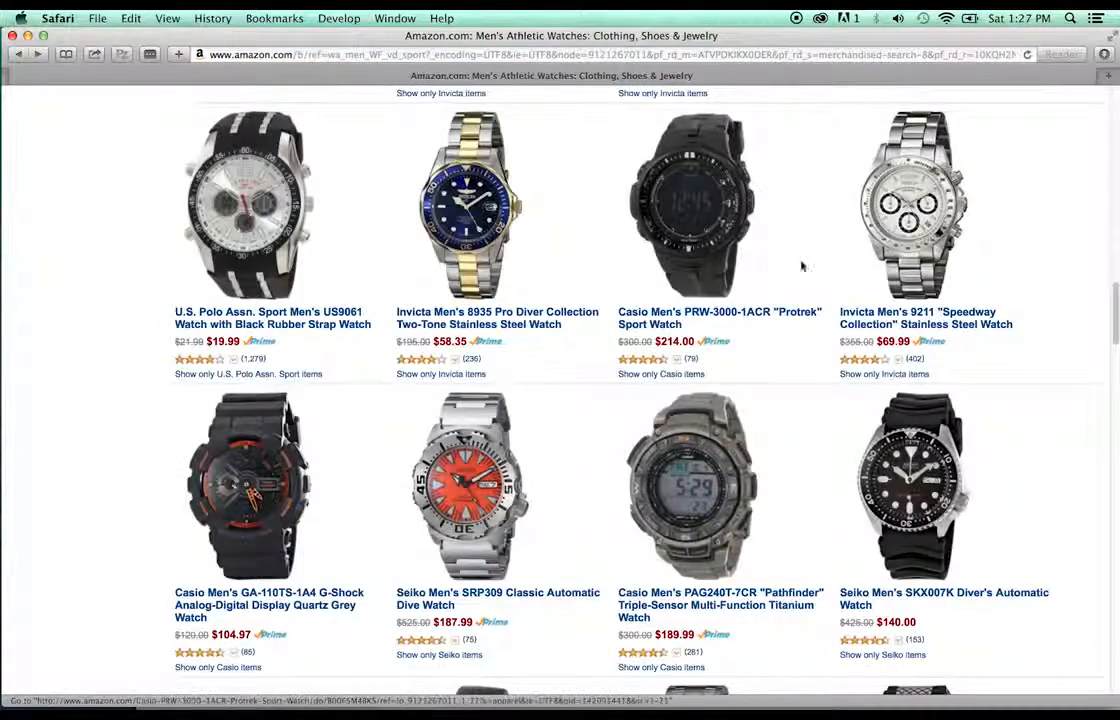
{"action": "scroll", "coordinate": [801, 266], "scroll_direction": "down", "scroll_amount": 5}
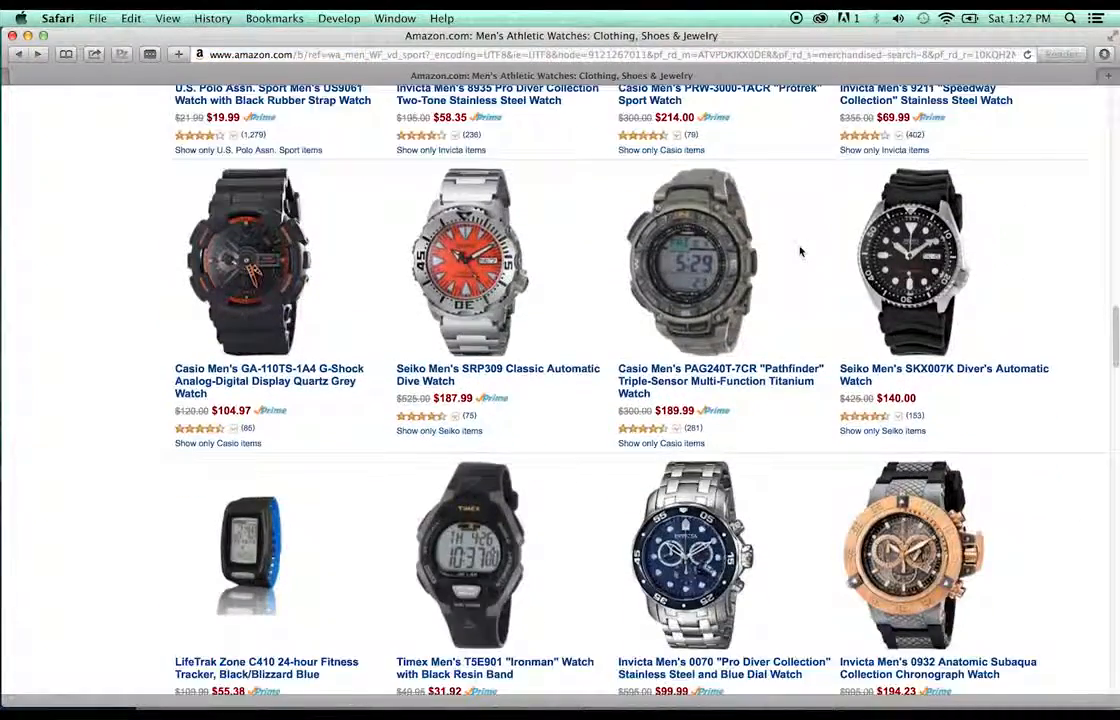
{"action": "scroll", "coordinate": [800, 251], "scroll_direction": "down", "scroll_amount": 2}
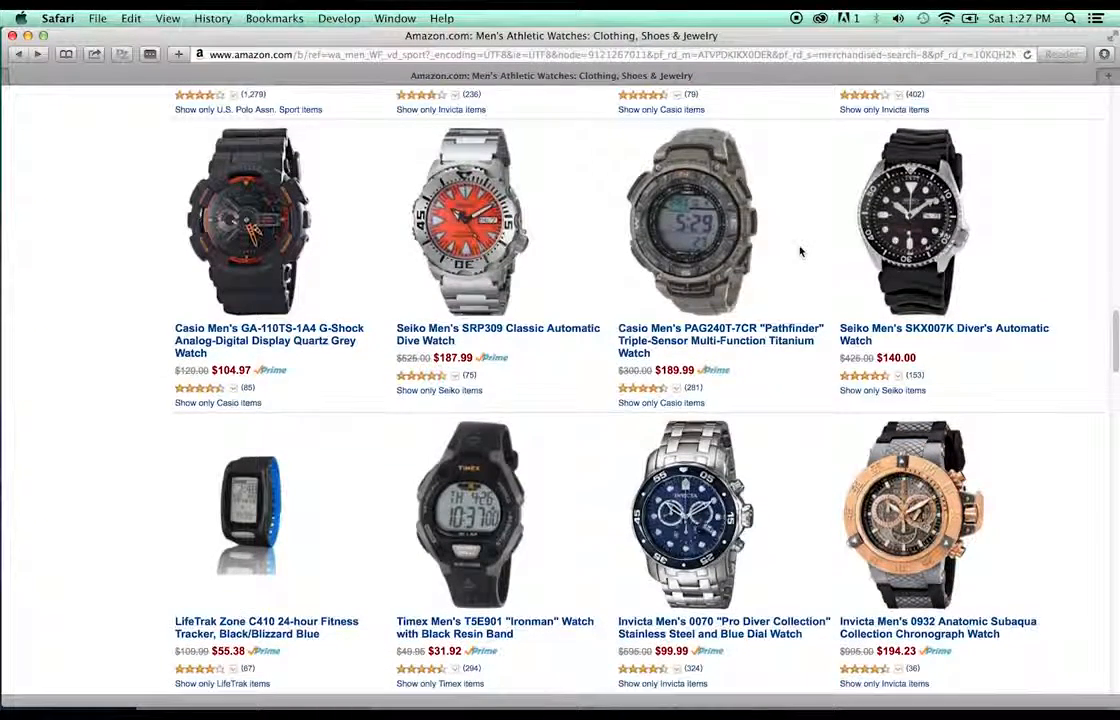
{"action": "scroll", "coordinate": [800, 251], "scroll_direction": "down", "scroll_amount": 1}
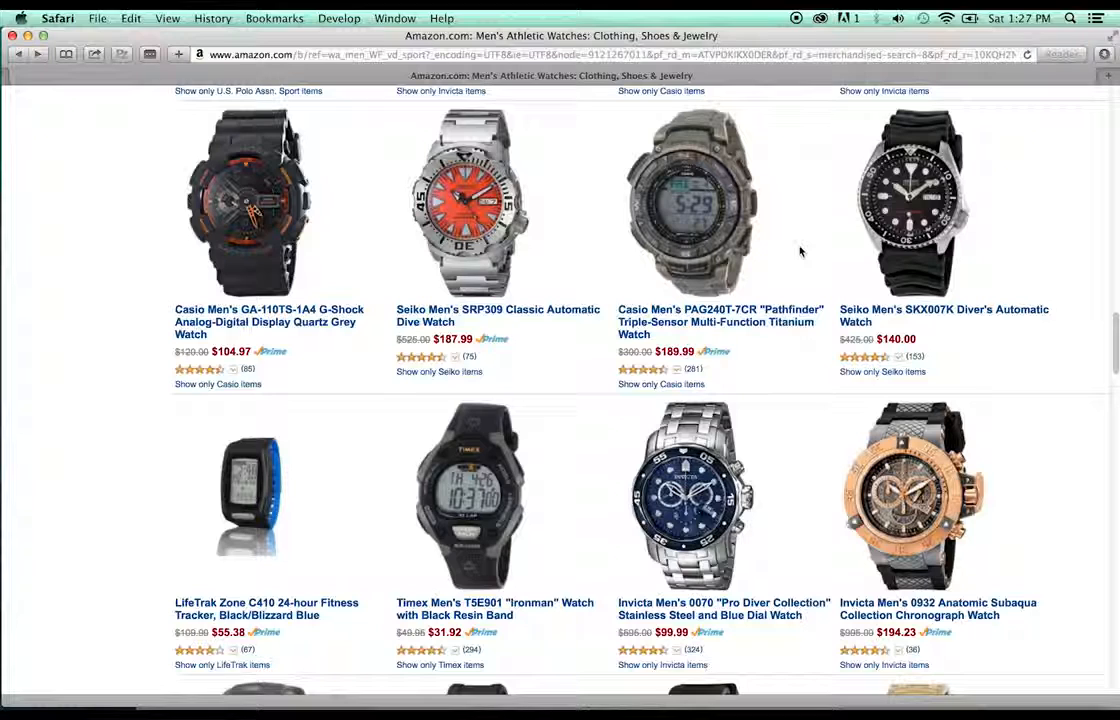
{"action": "left_click", "coordinate": [896, 198]}
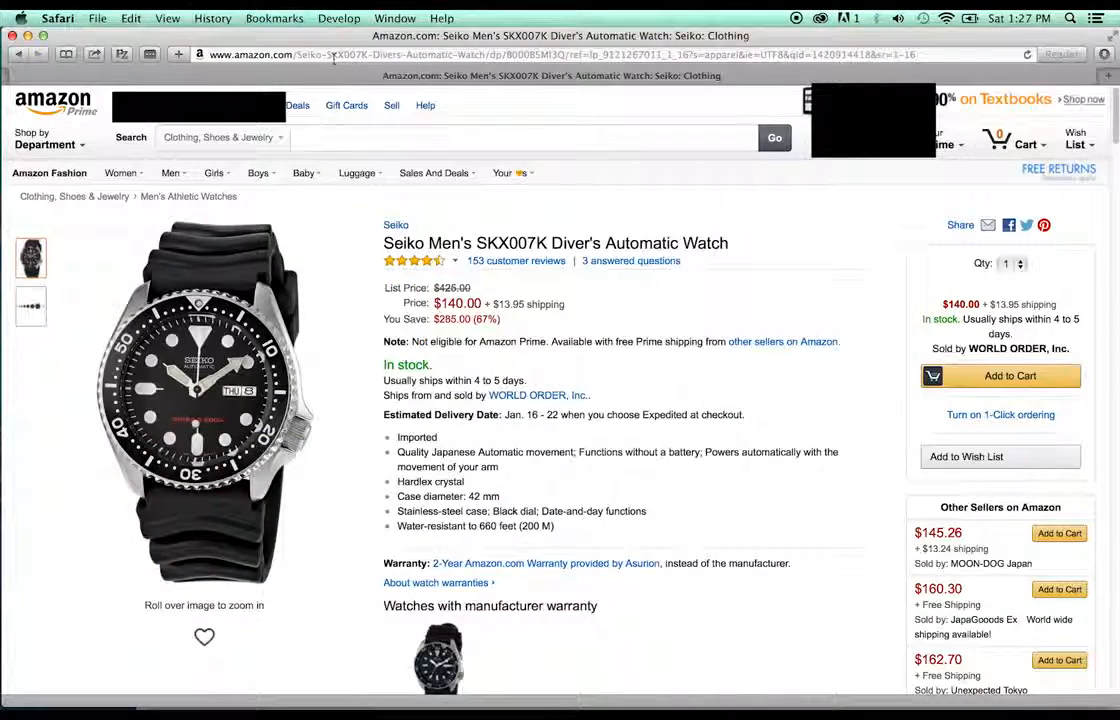
- Show the Seiko SKX007K page's source in the Web Inspector and expand its Images folder
{"action": "left_click", "coordinate": [337, 18]}
{"action": "left_click", "coordinate": [380, 105]}
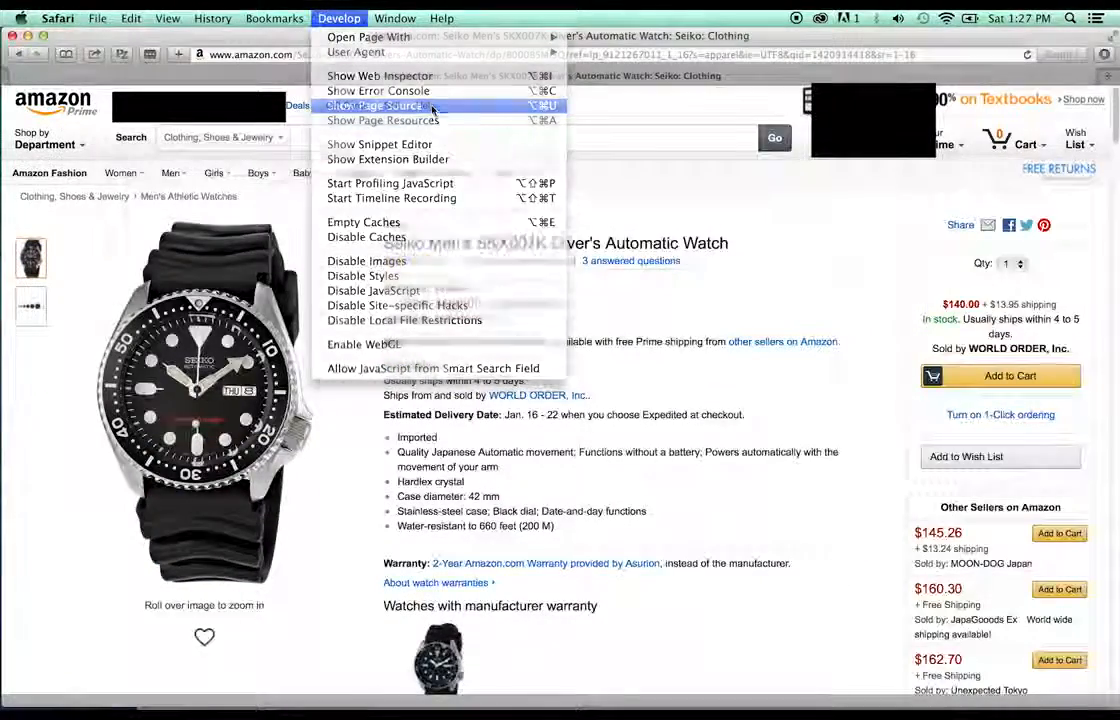
{"action": "left_click", "coordinate": [158, 271]}
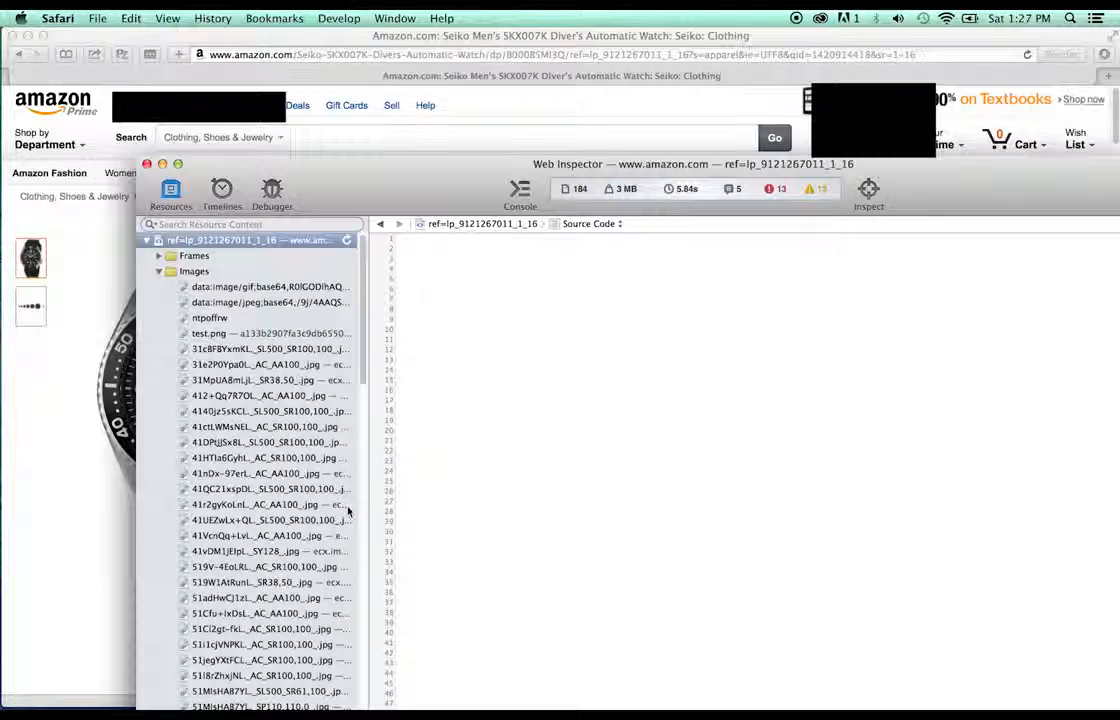
- Step through the Seiko page's image resources to the full-size watch picture 81VdQ8+XJ1L._UL1500_.jpg
{"action": "left_click", "coordinate": [300, 489]}
{"action": "key", "text": "Down"}
{"action": "key", "text": "Down"}
{"action": "key", "text": "Down"}
{"action": "key", "text": "Down"}
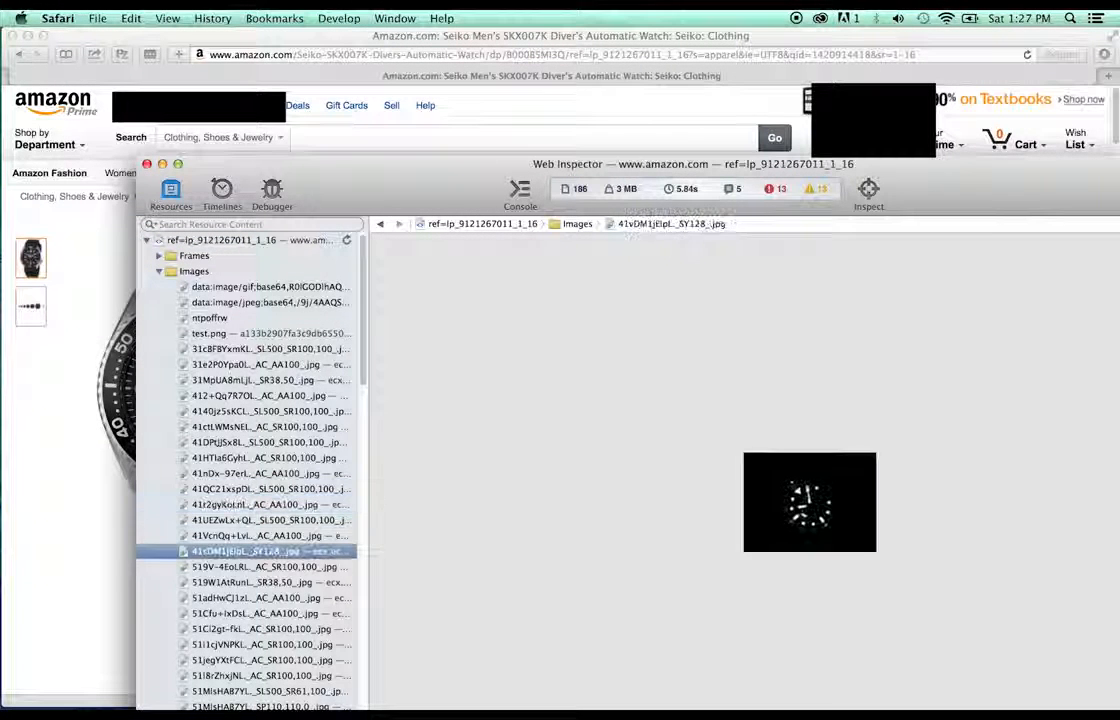
{"action": "key", "text": "Down"}
{"action": "key", "text": "Down"}
{"action": "key", "text": "Down"}
{"action": "key", "text": "Down"}
{"action": "key", "text": "Down"}
{"action": "key", "text": "Down"}
{"action": "key", "text": "Down"}
{"action": "key", "text": "Down"}
{"action": "key", "text": "Down"}
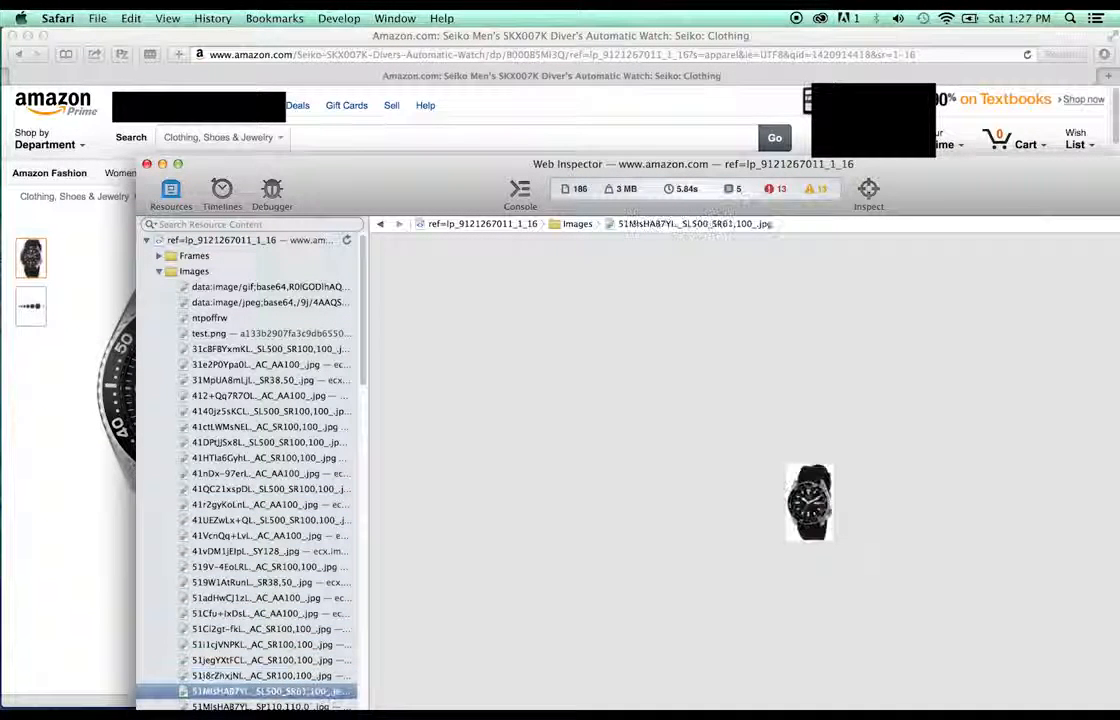
{"action": "key", "text": "Down"}
{"action": "key", "text": "Down"}
{"action": "key", "text": "Down"}
{"action": "key", "text": "Down"}
{"action": "key", "text": "Down"}
{"action": "key", "text": "Down"}
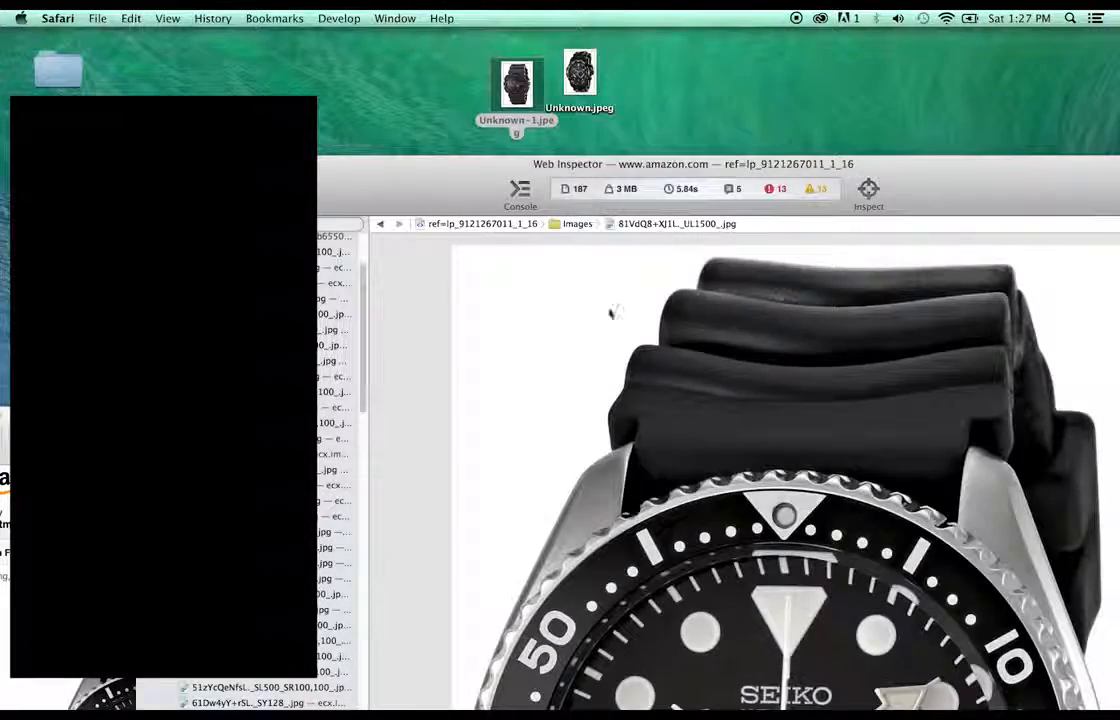
- Save the full-size Seiko picture to the desktop and go back from the product page to the athletic watch results
{"action": "left_click_drag", "start_coordinate": [615, 312], "coordinate": [690, 62]}
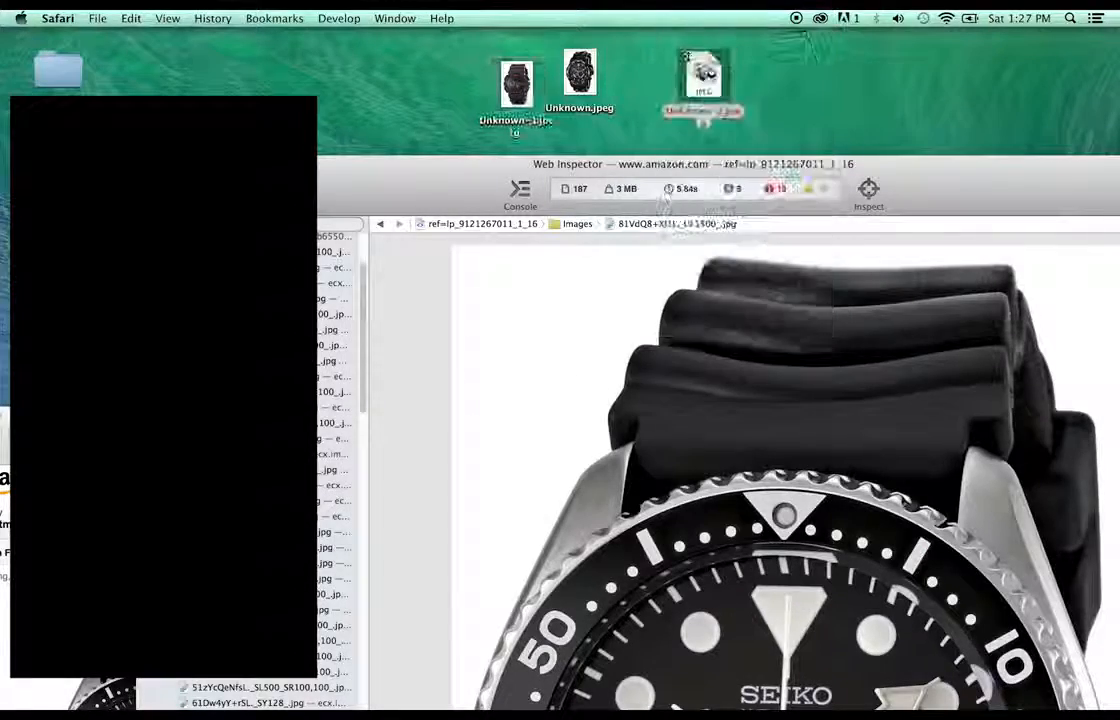
{"action": "key", "text": "F11"}
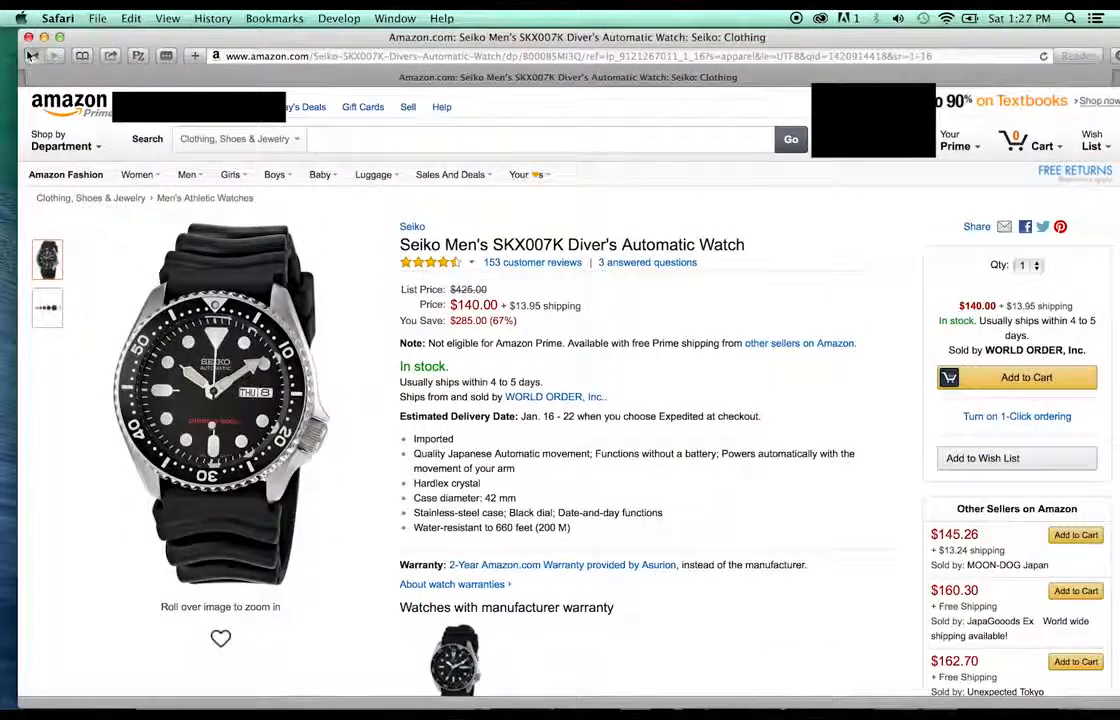
{"action": "left_click", "coordinate": [32, 55]}
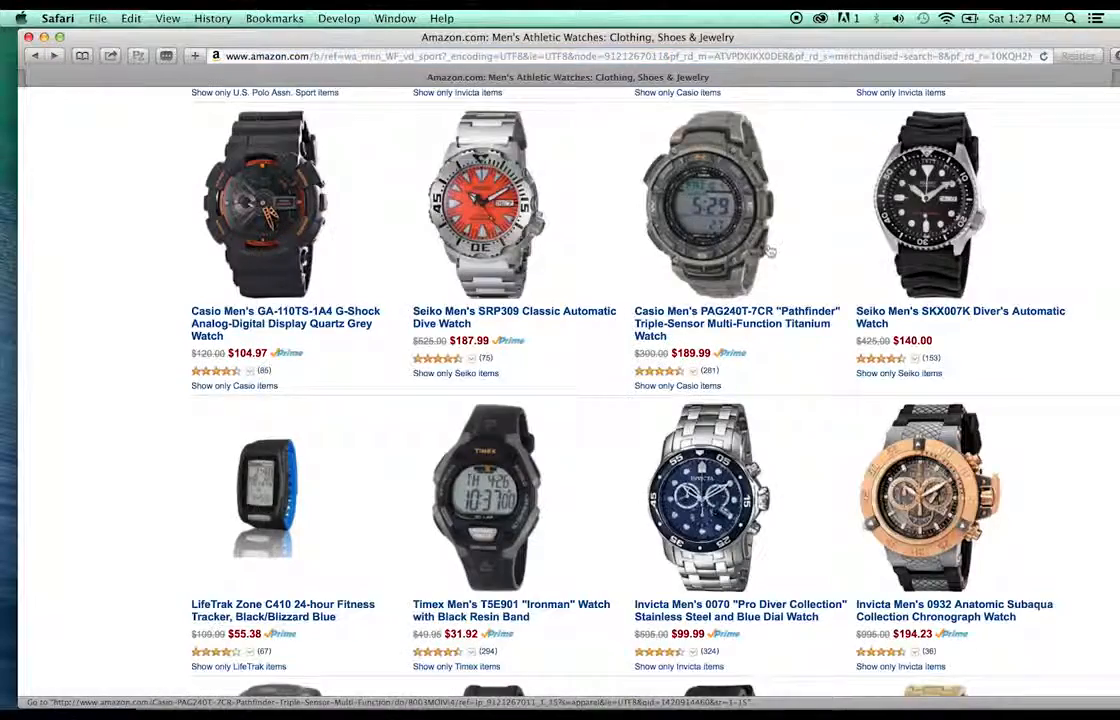
- Browse the rest of the results page, check the Citizen Men's JY0050-55L "Blue Angels Skyhawk A-T" product page and return to the results
{"action": "scroll", "coordinate": [769, 250], "scroll_direction": "down", "scroll_amount": 10}
{"action": "scroll", "coordinate": [769, 250], "scroll_direction": "down", "scroll_amount": 8}
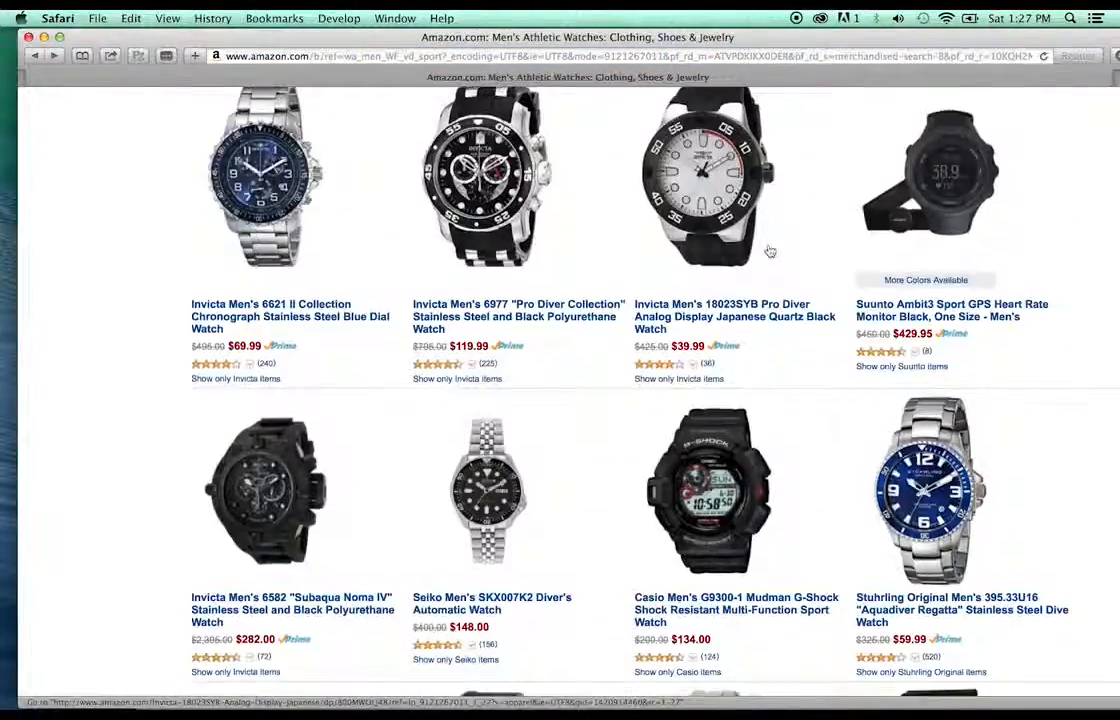
{"action": "scroll", "coordinate": [769, 250], "scroll_direction": "down", "scroll_amount": 9}
{"action": "scroll", "coordinate": [769, 250], "scroll_direction": "up", "scroll_amount": 3}
{"action": "scroll", "coordinate": [769, 250], "scroll_direction": "down", "scroll_amount": 8}
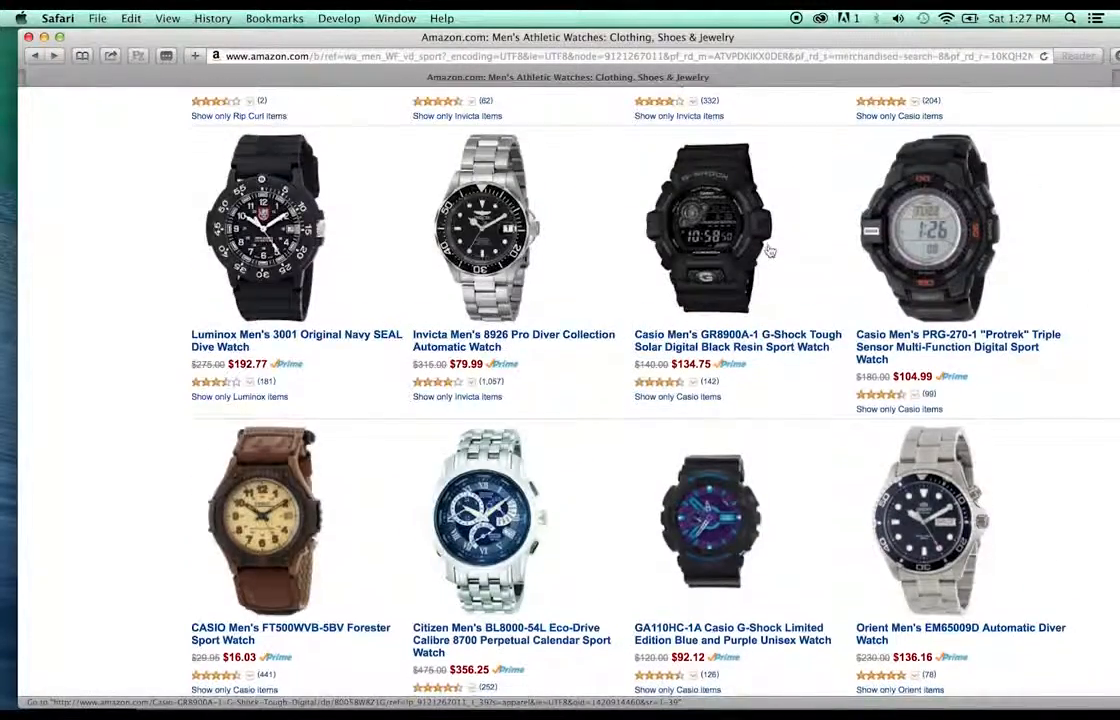
{"action": "scroll", "coordinate": [770, 251], "scroll_direction": "down", "scroll_amount": 5}
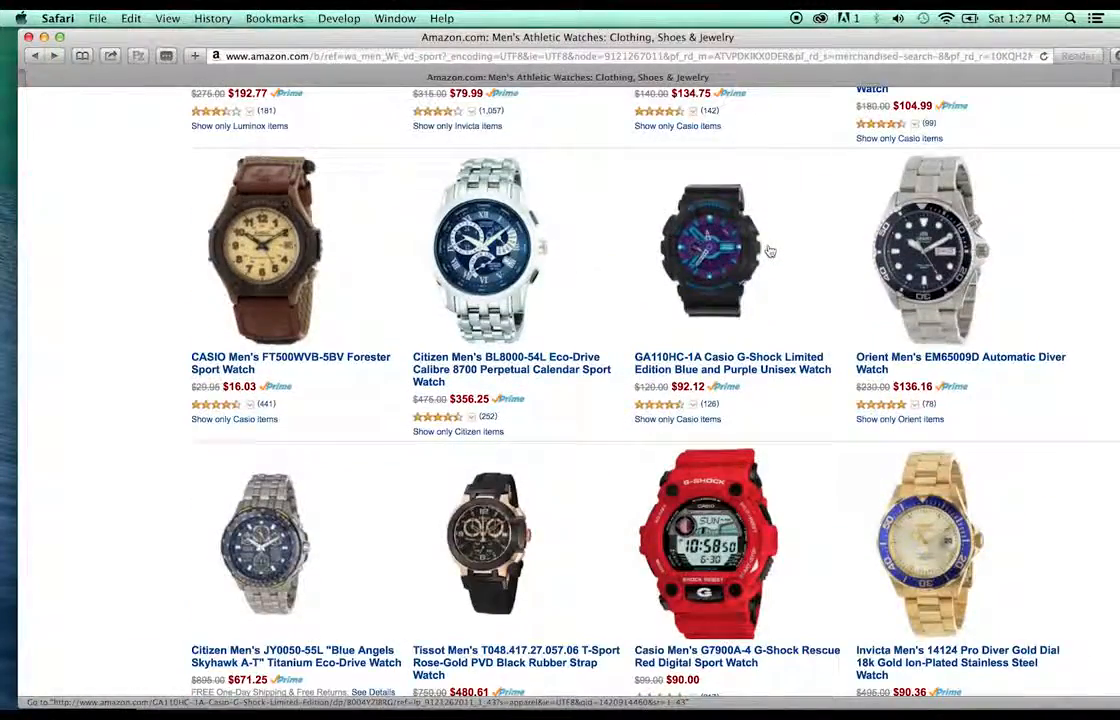
{"action": "scroll", "coordinate": [770, 251], "scroll_direction": "down", "scroll_amount": 2}
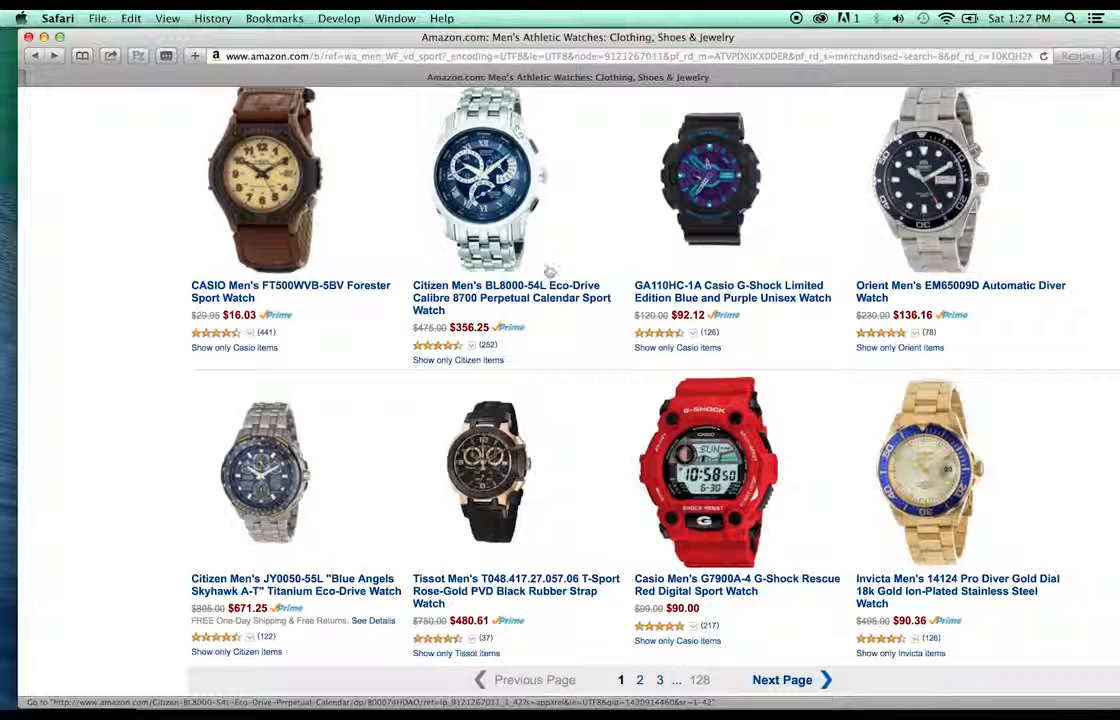
{"action": "scroll", "coordinate": [500, 250], "scroll_direction": "down", "scroll_amount": 1}
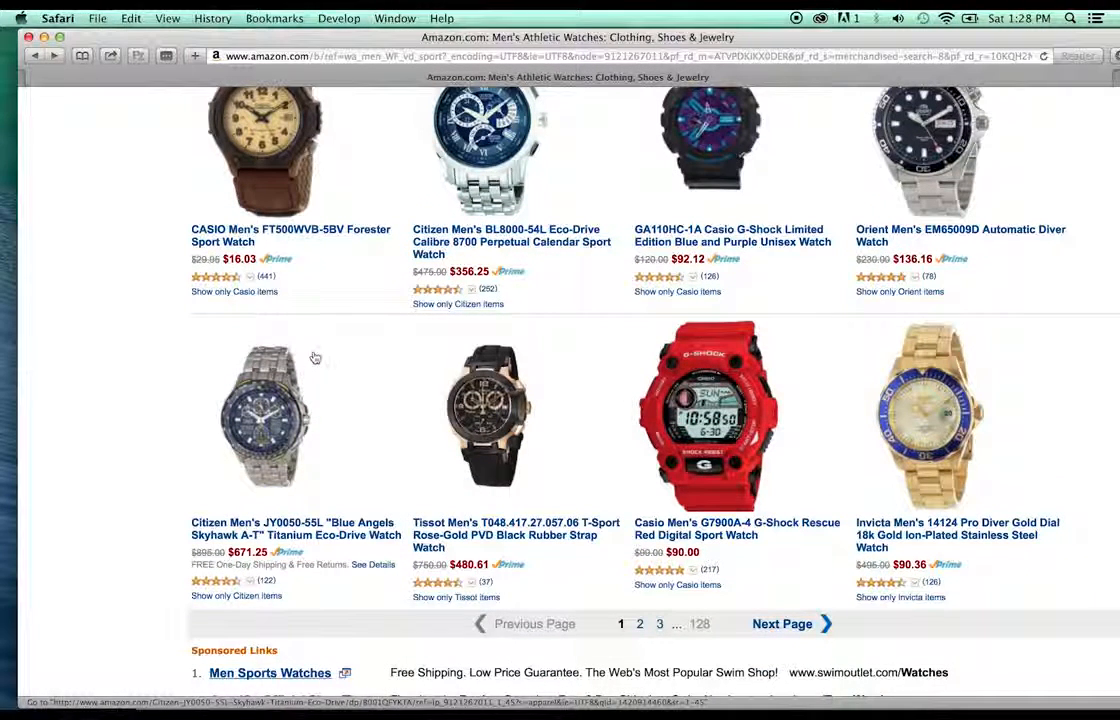
{"action": "left_click", "coordinate": [246, 328]}
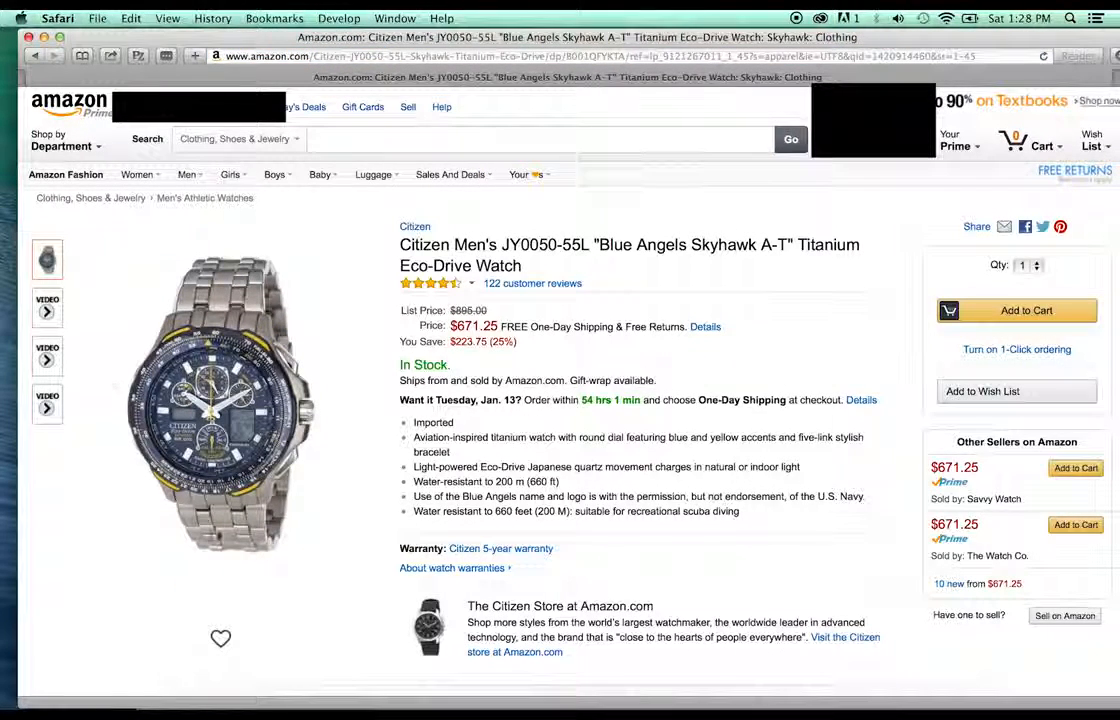
{"action": "left_click", "coordinate": [50, 59]}
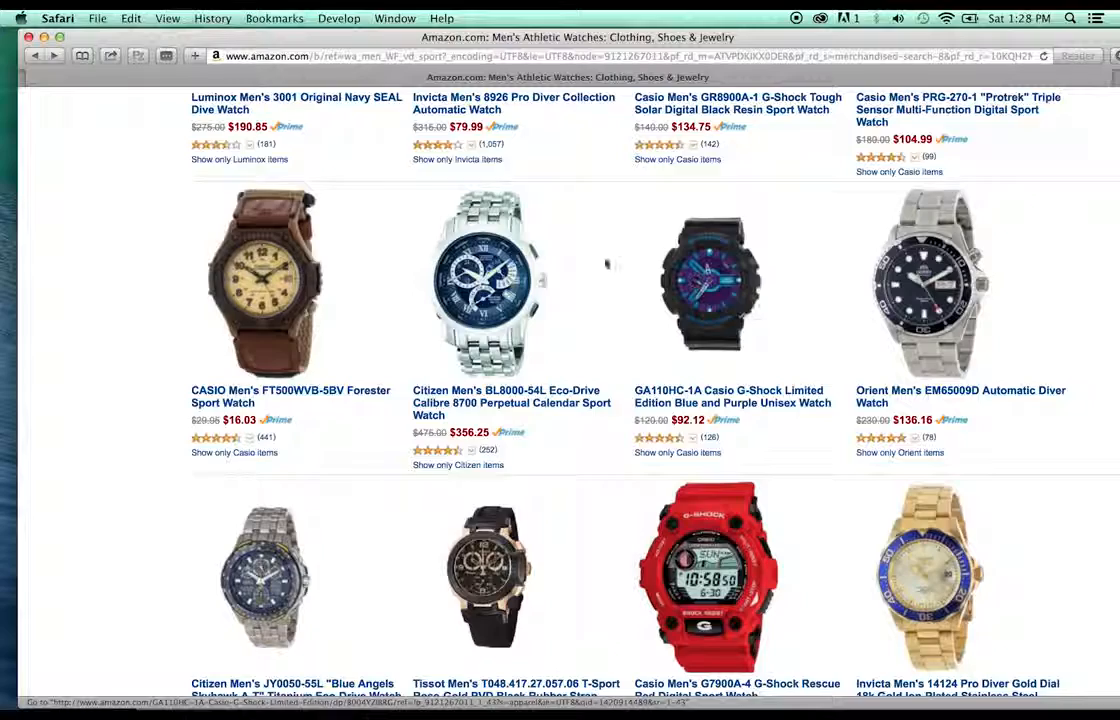
- Open the Luminox Men's 3001 Original Navy SEAL Dive Watch product page and view its main picture zoomed in
{"action": "scroll", "coordinate": [606, 263], "scroll_direction": "up", "scroll_amount": 5}
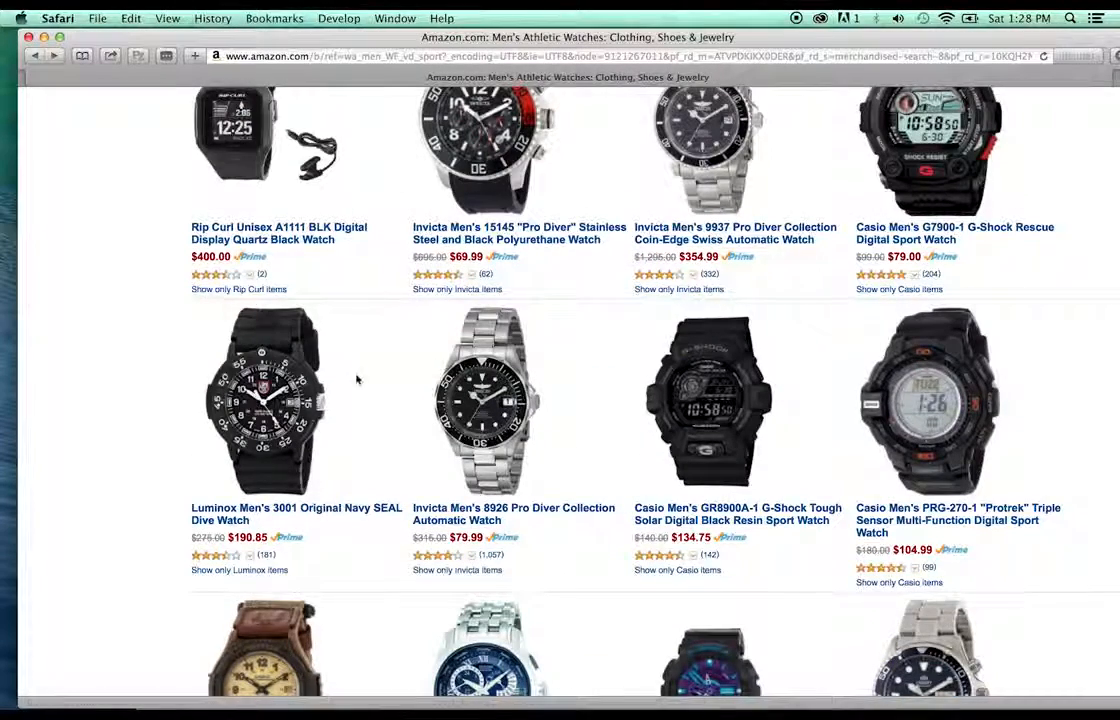
{"action": "left_click", "coordinate": [287, 405]}
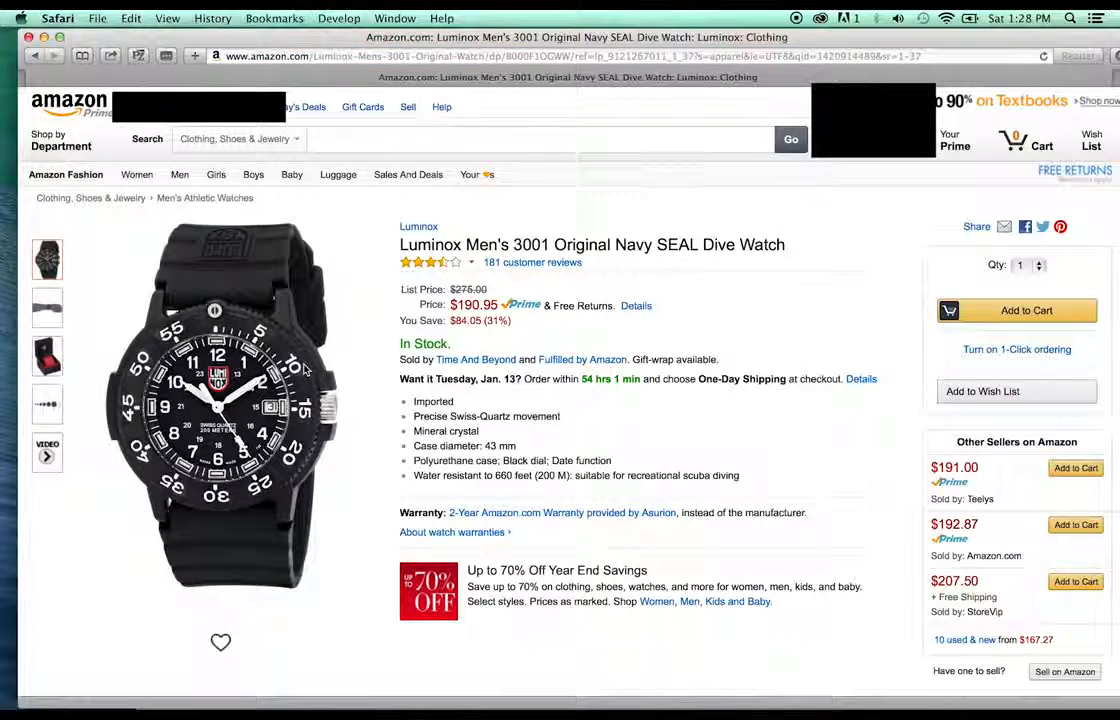
{"action": "mouse_move", "coordinate": [255, 240]}
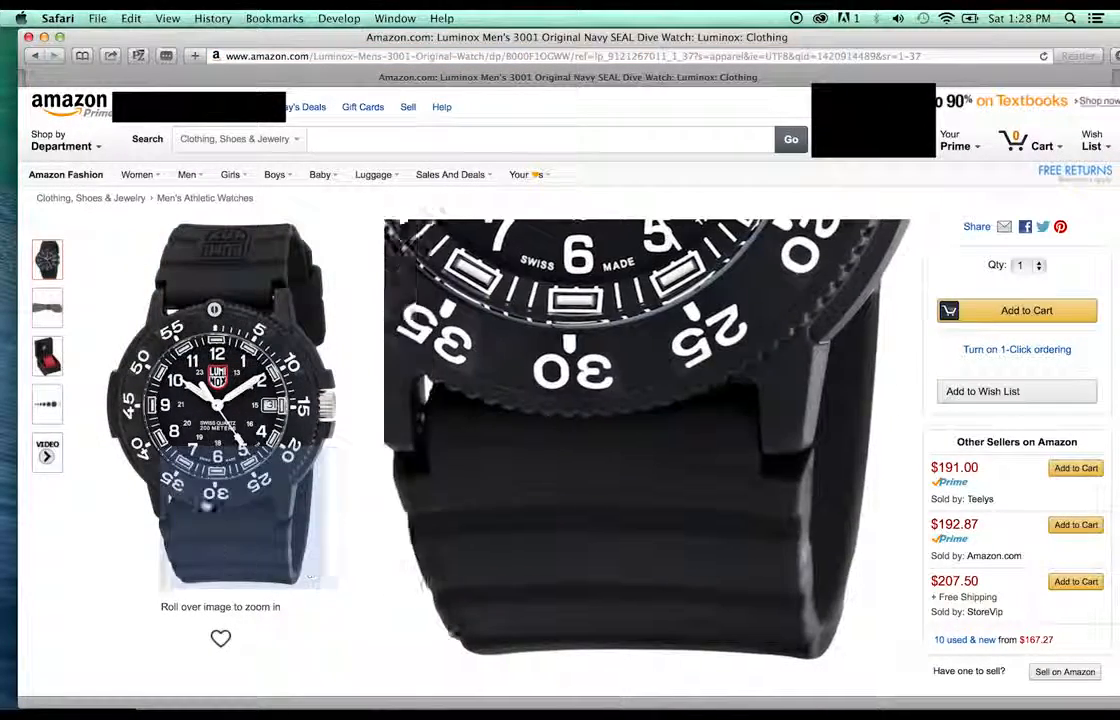
- Show the Luminox page's source in the Web Inspector, expand its Images folder and select 31FadEGGEkL._SL500_SR100,100_.jpg
{"action": "left_click", "coordinate": [339, 18]}
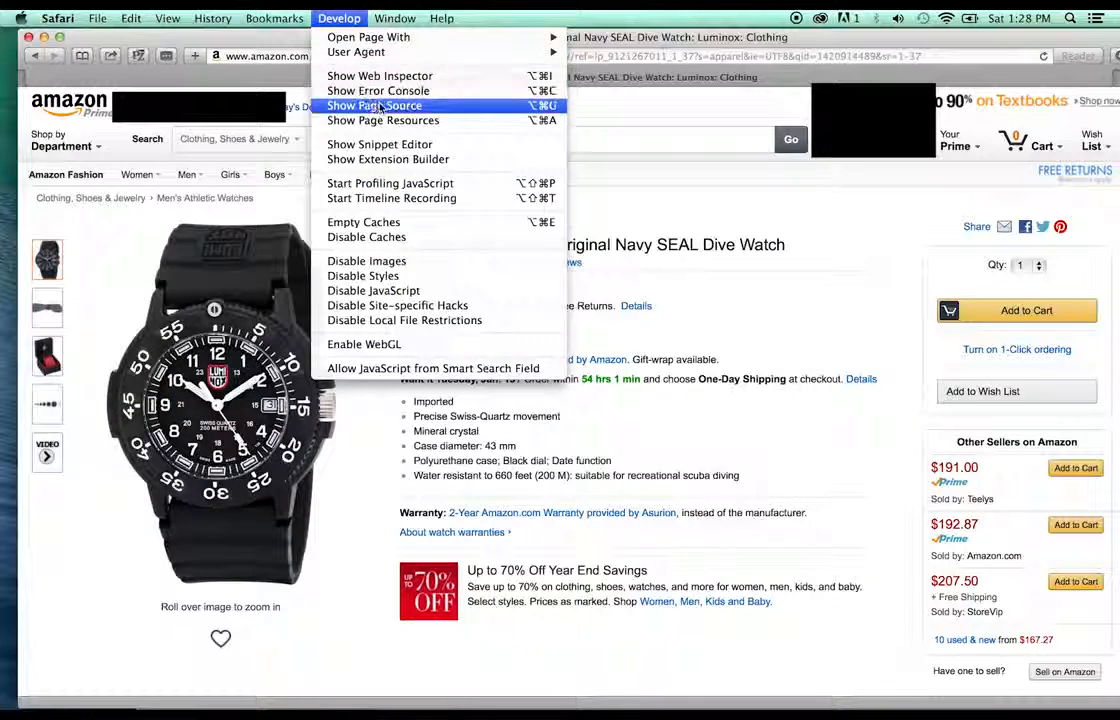
{"action": "left_click", "coordinate": [379, 106]}
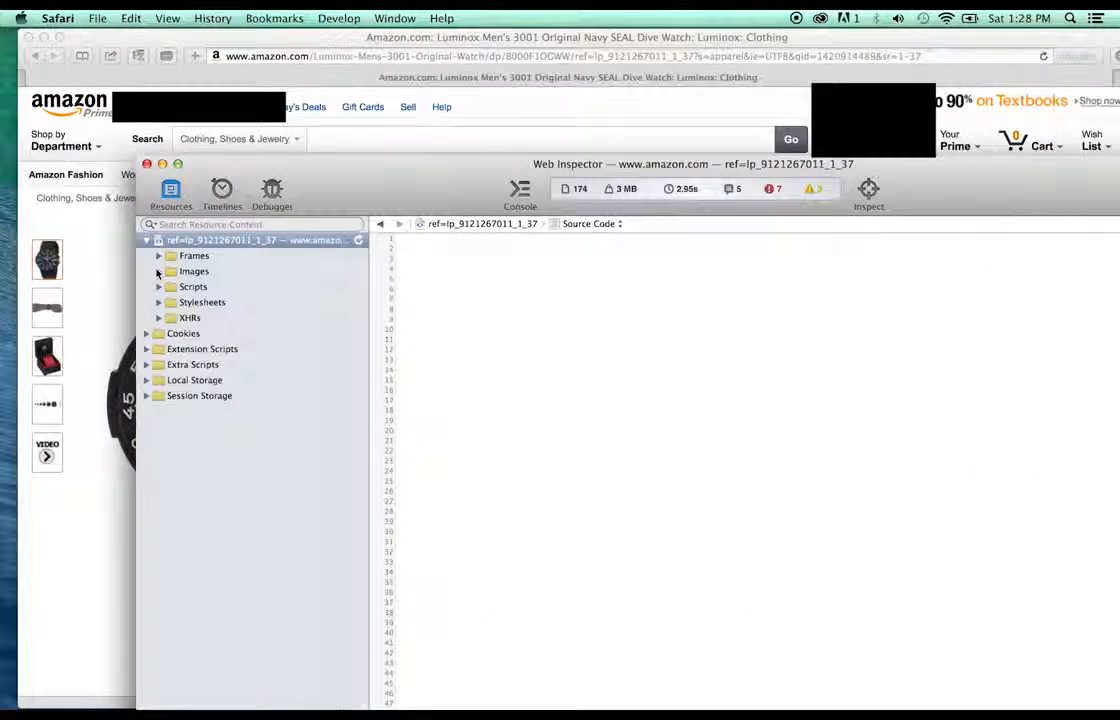
{"action": "left_click", "coordinate": [158, 271]}
{"action": "left_click", "coordinate": [260, 395]}
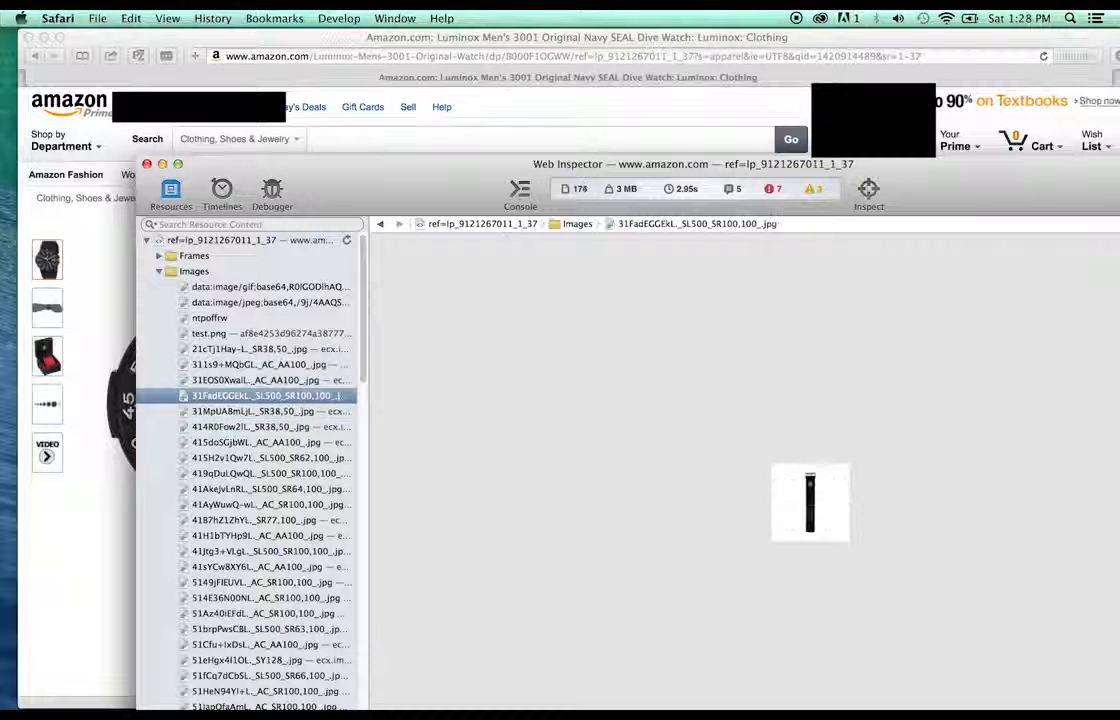
- Step through the Luminox page's image resources to the full-size watch picture 81kmtAquq4L._UL1500_.jpg
{"action": "key", "text": "Down"}
{"action": "key", "text": "Down"}
{"action": "key", "text": "Down"}
{"action": "key", "text": "Down"}
{"action": "key", "text": "Down"}
{"action": "key", "text": "Down"}
{"action": "key", "text": "Down"}
{"action": "key", "text": "Down"}
{"action": "key", "text": "Down"}
{"action": "key", "text": "Down"}
{"action": "key", "text": "Down"}
{"action": "key", "text": "Down"}
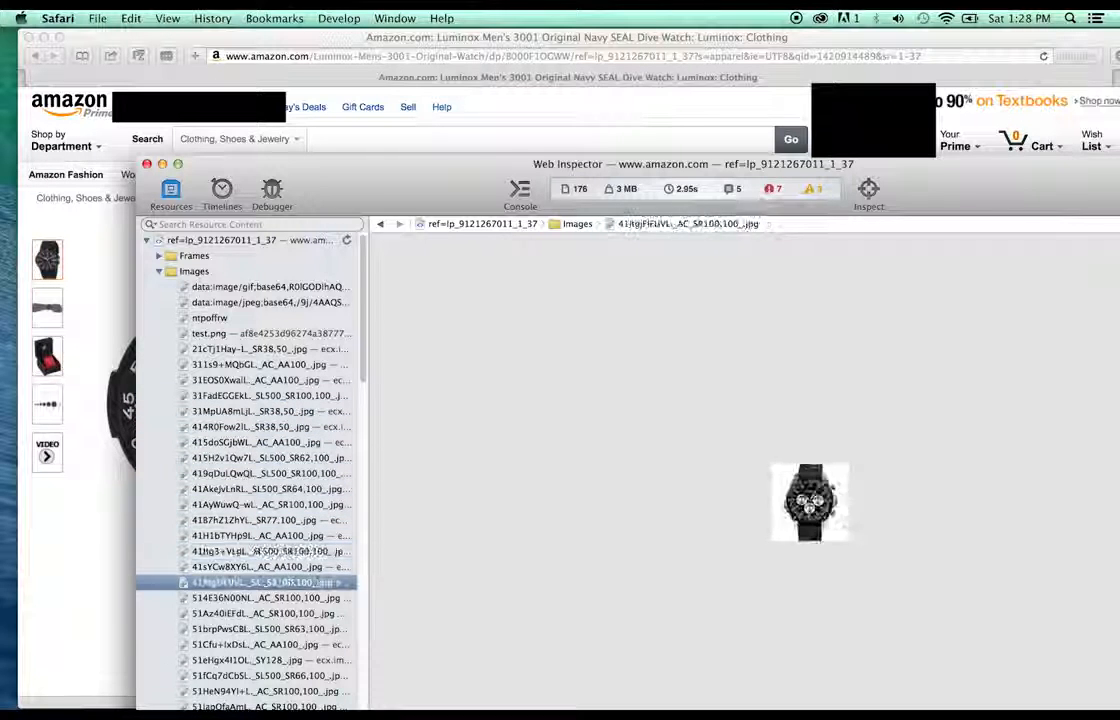
{"action": "key", "text": "Down"}
{"action": "key", "text": "Down"}
{"action": "key", "text": "Down"}
{"action": "key", "text": "Down"}
{"action": "key", "text": "Down"}
{"action": "key", "text": "Down"}
{"action": "key", "text": "Down"}
{"action": "key", "text": "Down"}
{"action": "key", "text": "Down"}
{"action": "key", "text": "Down"}
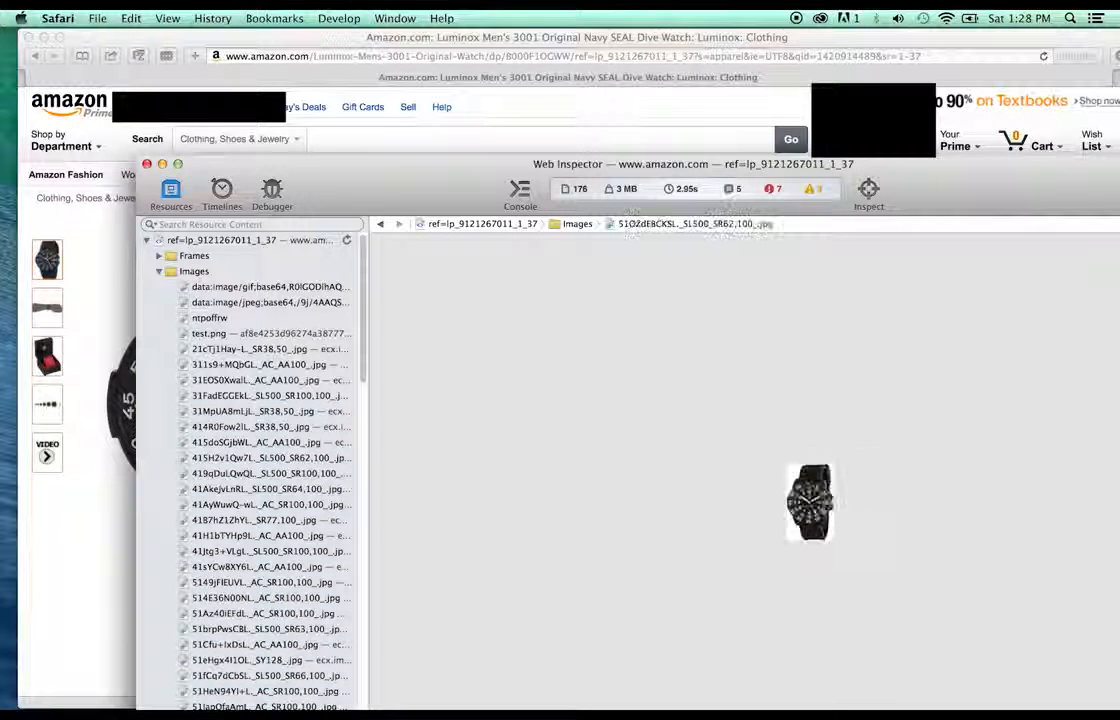
{"action": "key", "text": "Down"}
{"action": "key", "text": "Down"}
{"action": "key", "text": "Down"}
{"action": "key", "text": "Down"}
{"action": "key", "text": "Down"}
{"action": "key", "text": "Down"}
{"action": "key", "text": "Down"}
{"action": "key", "text": "Down"}
{"action": "key", "text": "Down"}
{"action": "key", "text": "Down"}
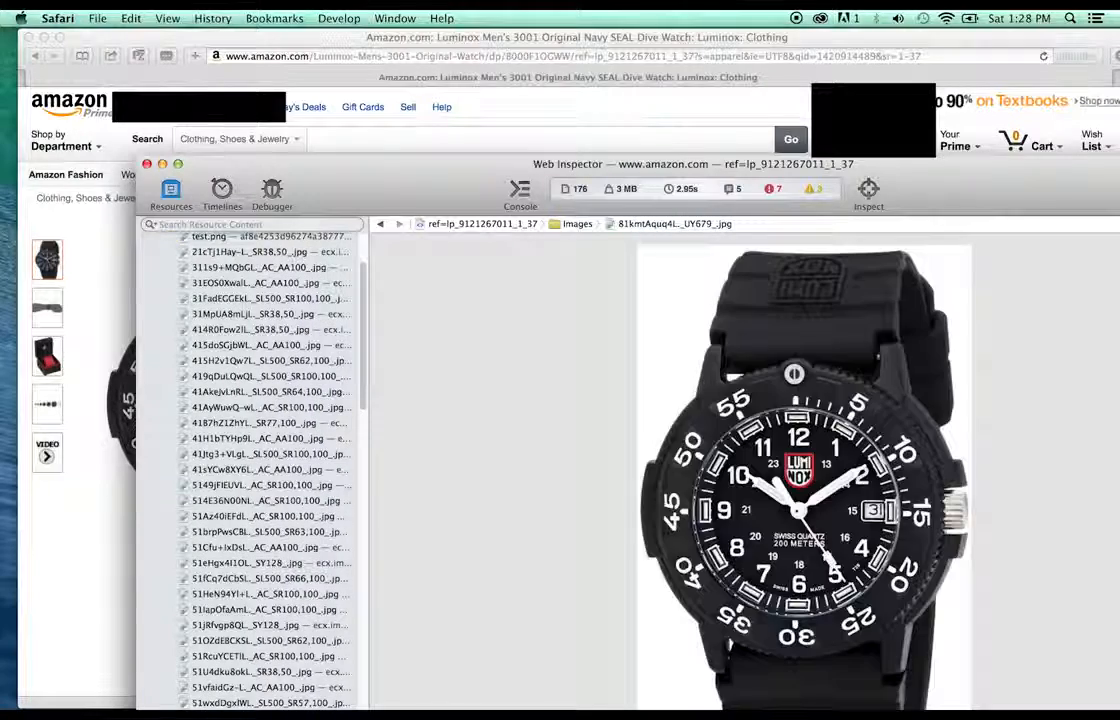
{"action": "key", "text": "Down"}
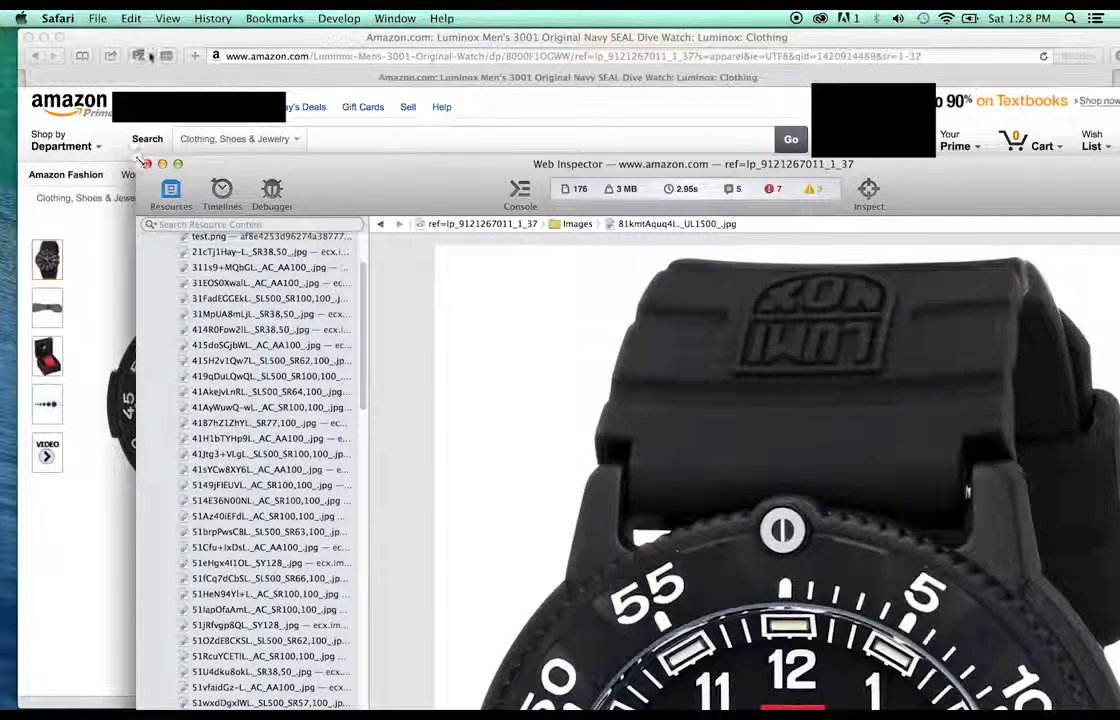
- Save the full-size Luminox picture to the desktop, close the Web Inspector and go back to the athletic watch results
{"action": "left_click", "coordinate": [145, 163]}
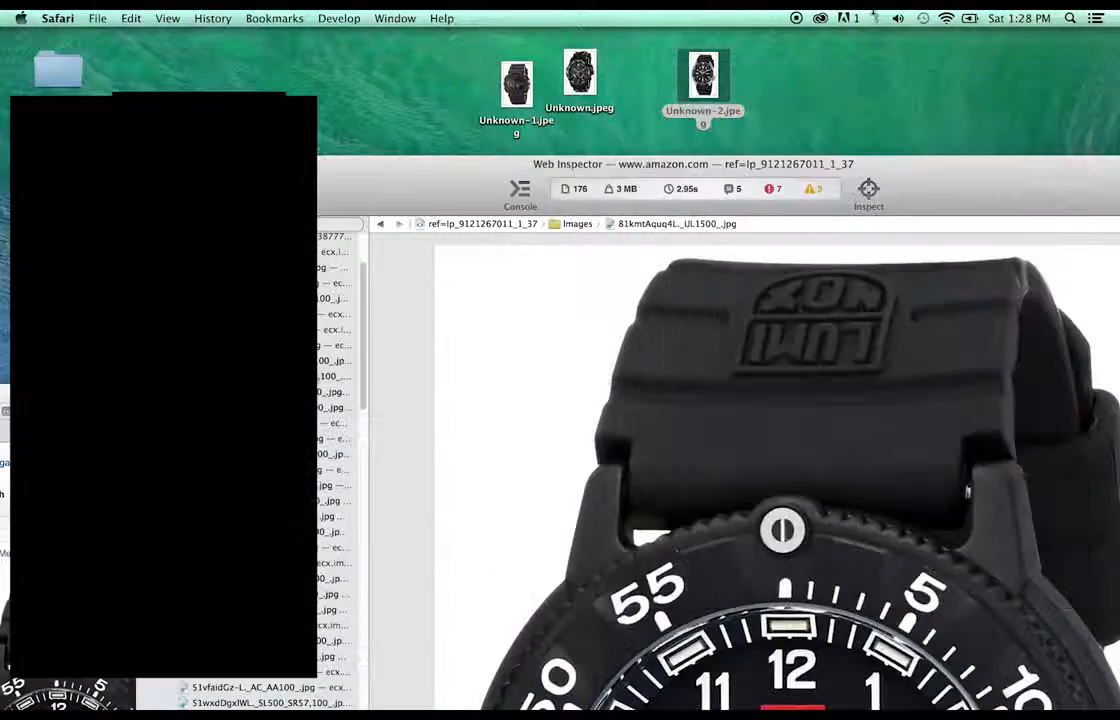
{"action": "left_click_drag", "start_coordinate": [779, 296], "coordinate": [841, 95]}
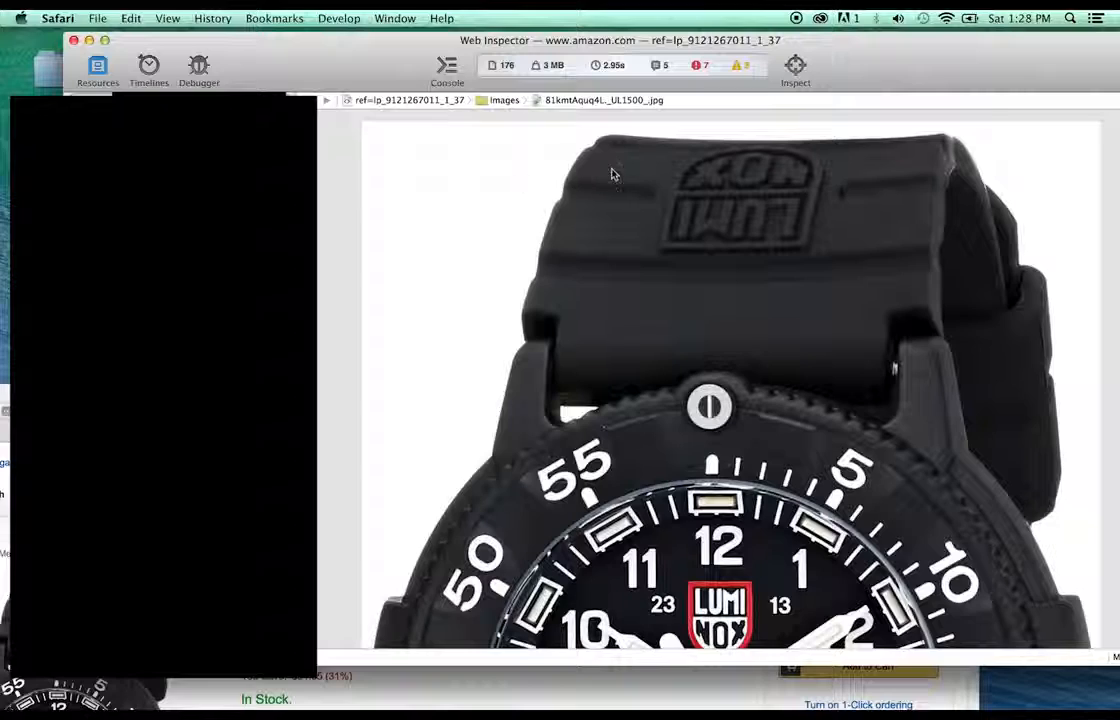
{"action": "left_click", "coordinate": [74, 40]}
{"action": "left_click_drag", "start_coordinate": [403, 388], "coordinate": [572, 32]}
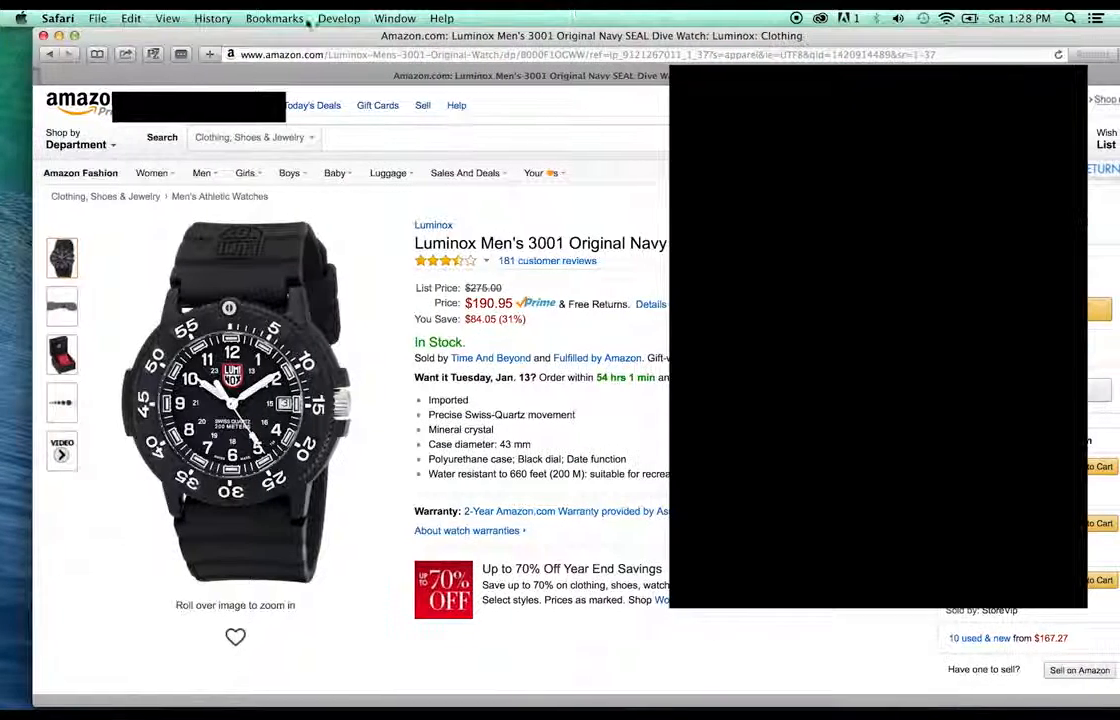
{"action": "left_click", "coordinate": [50, 54]}
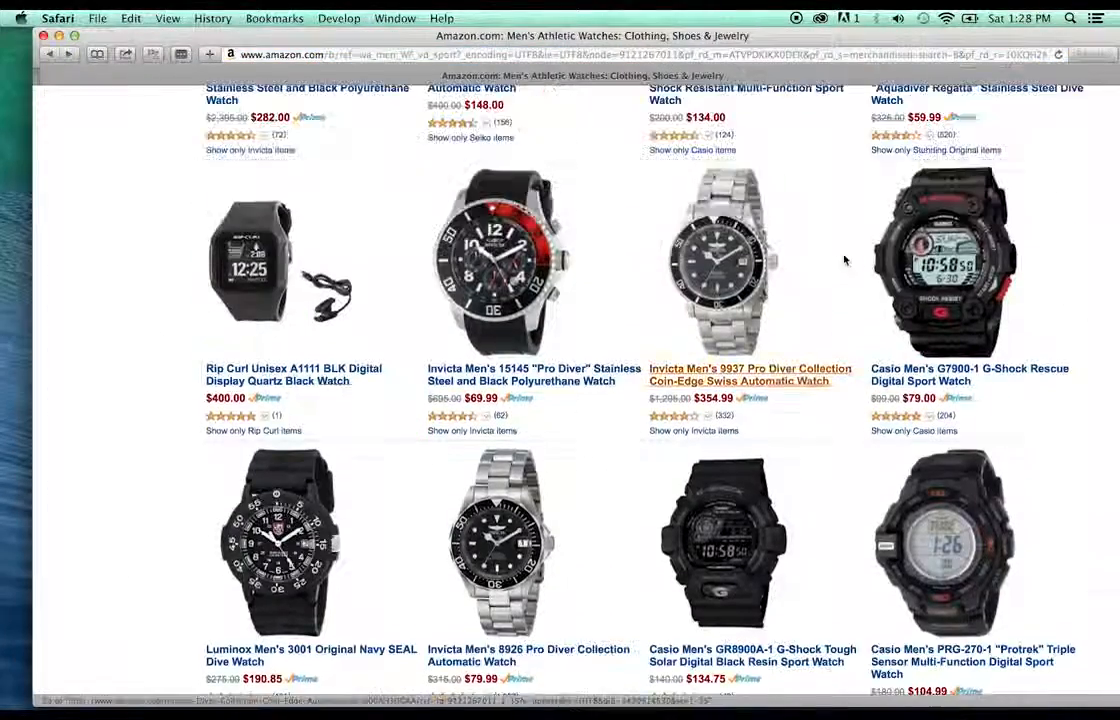
- Look through the first page of men's athletic watch results for another watch to collect
{"action": "scroll", "coordinate": [846, 257], "scroll_direction": "down", "scroll_amount": 8}
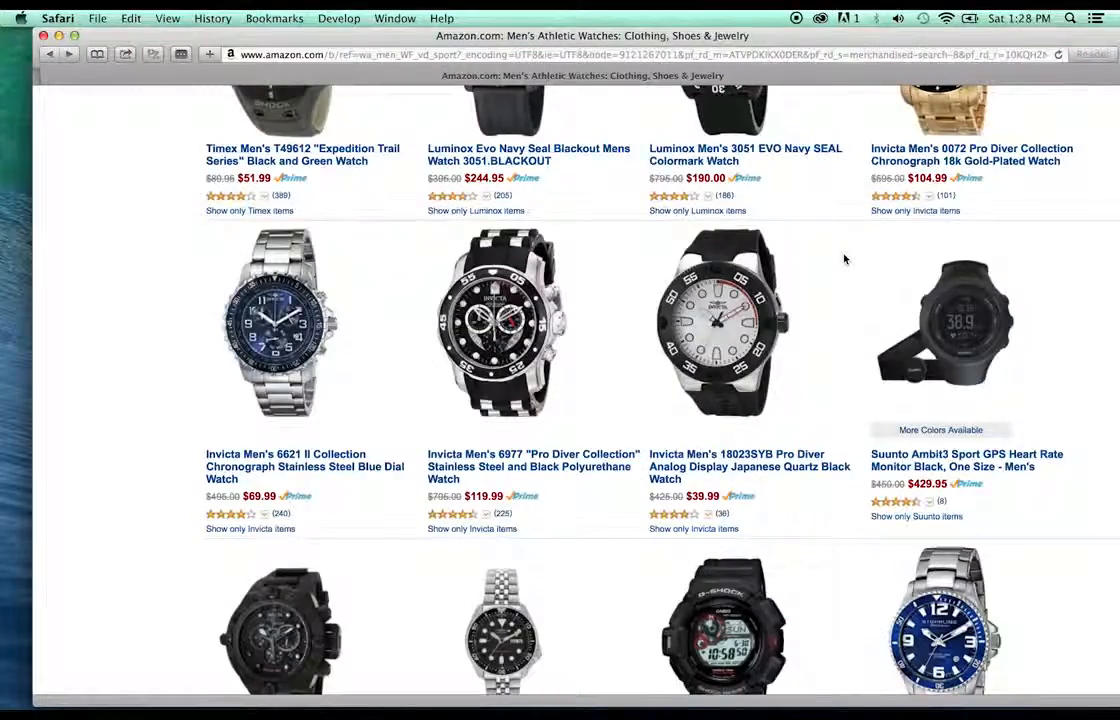
{"action": "scroll", "coordinate": [844, 259], "scroll_direction": "up", "scroll_amount": 5}
{"action": "scroll", "coordinate": [844, 259], "scroll_direction": "up", "scroll_amount": 5}
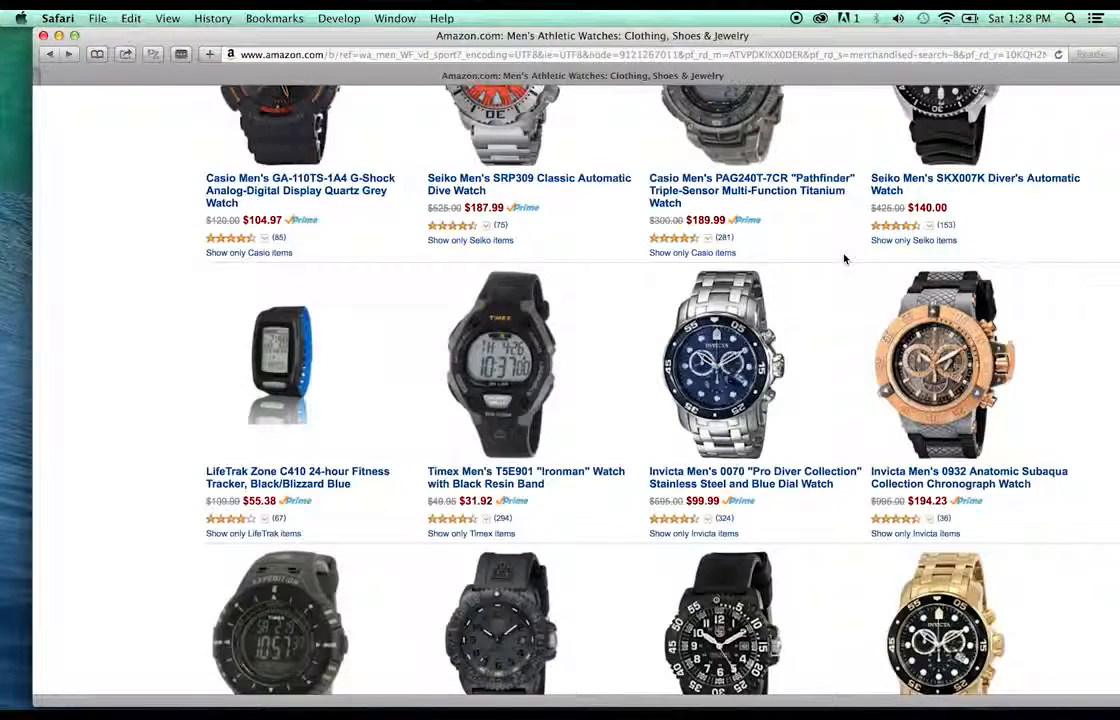
{"action": "scroll", "coordinate": [844, 259], "scroll_direction": "up", "scroll_amount": 6}
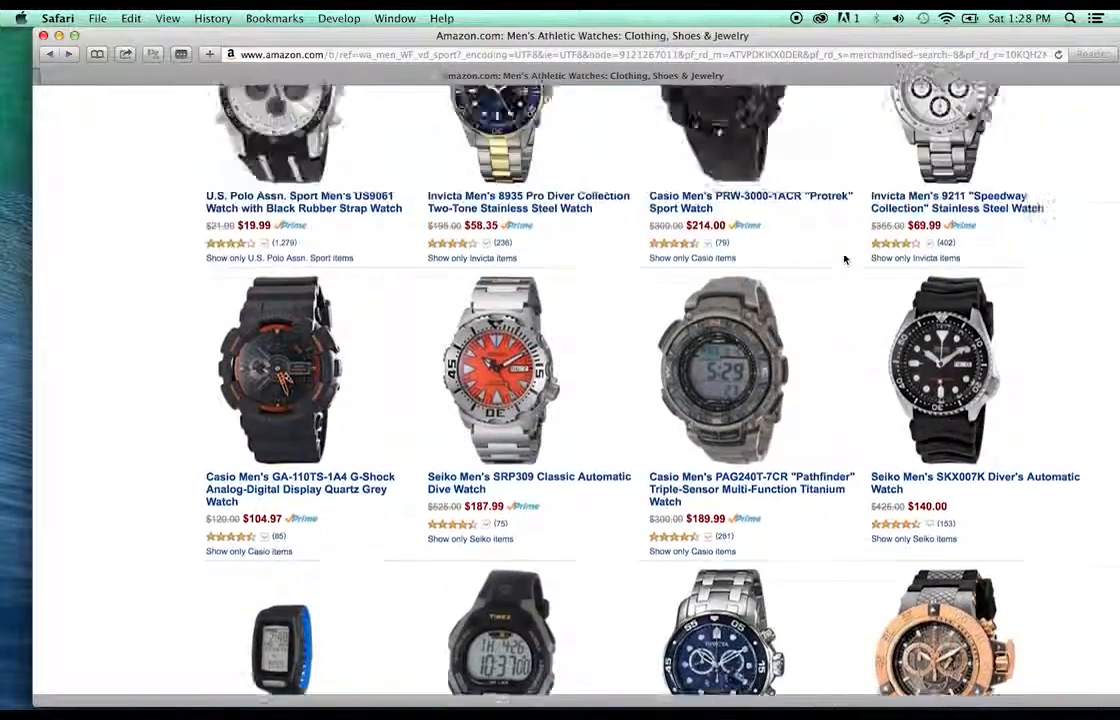
{"action": "scroll", "coordinate": [844, 259], "scroll_direction": "up", "scroll_amount": 5}
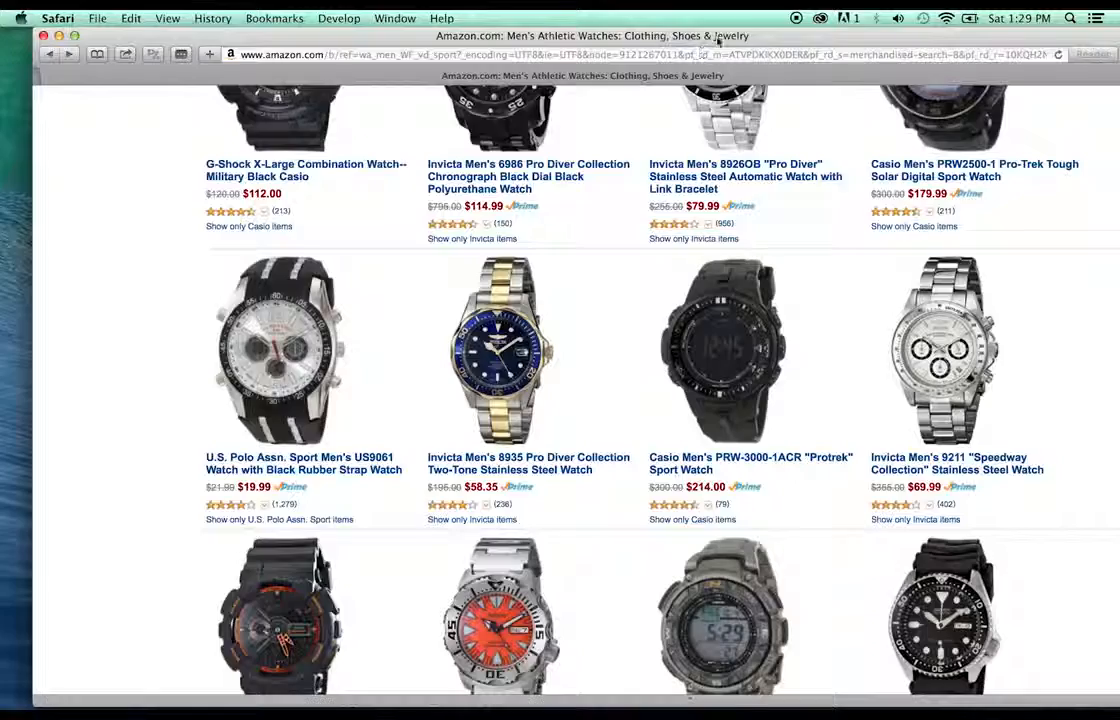
{"action": "left_click_drag", "start_coordinate": [712, 35], "coordinate": [637, 96]}
{"action": "scroll", "coordinate": [772, 367], "scroll_direction": "up", "scroll_amount": 9}
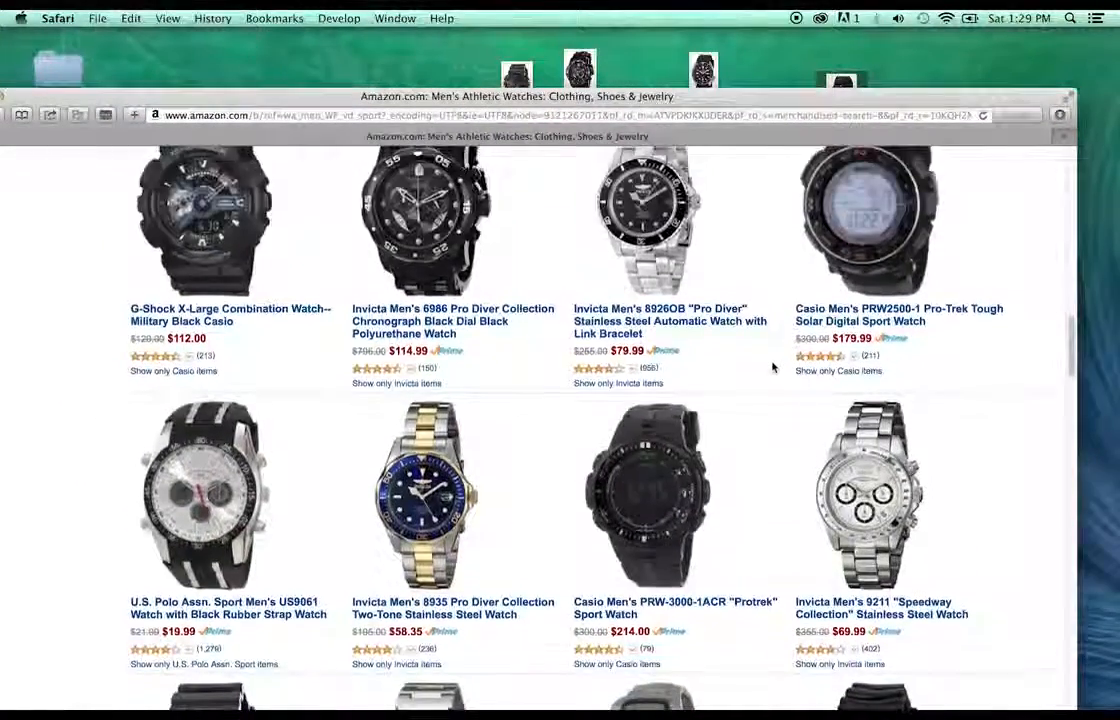
{"action": "scroll", "coordinate": [772, 367], "scroll_direction": "up", "scroll_amount": 10}
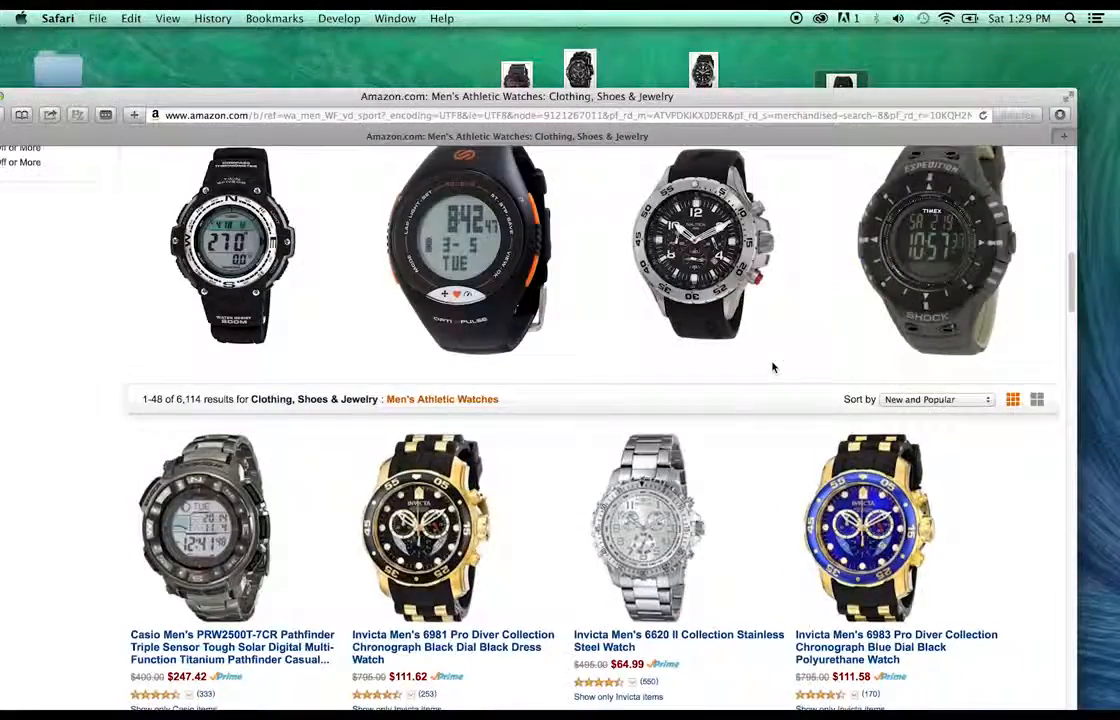
{"action": "scroll", "coordinate": [772, 367], "scroll_direction": "up", "scroll_amount": 10}
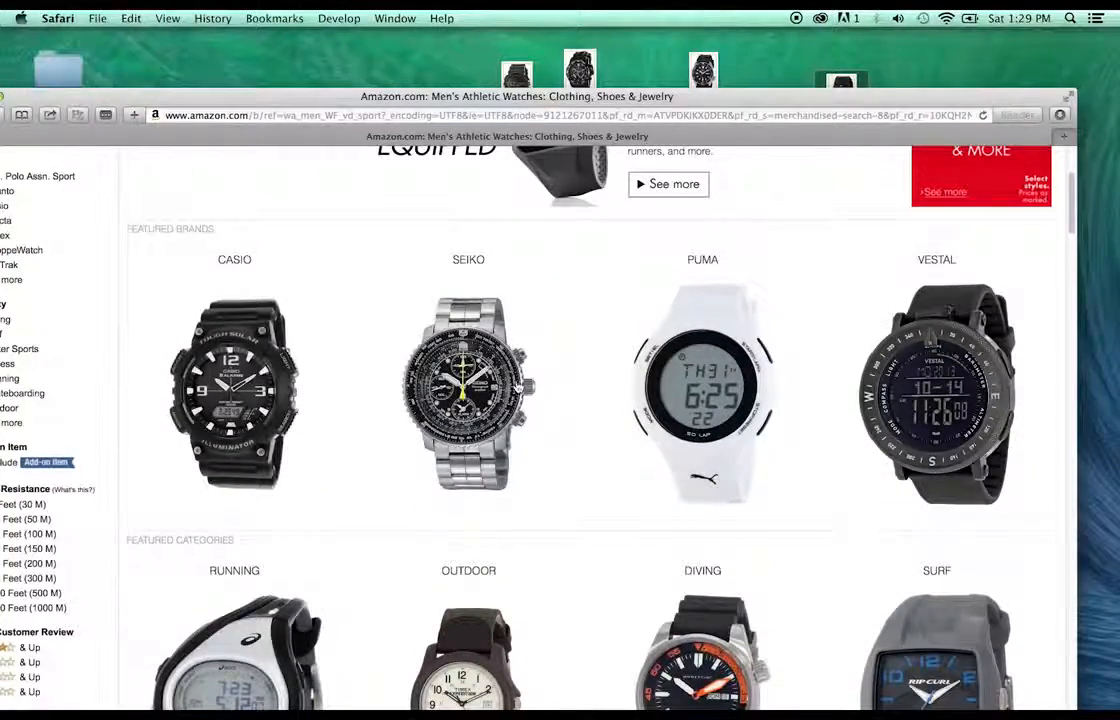
{"action": "scroll", "coordinate": [517, 388], "scroll_direction": "down", "scroll_amount": 20}
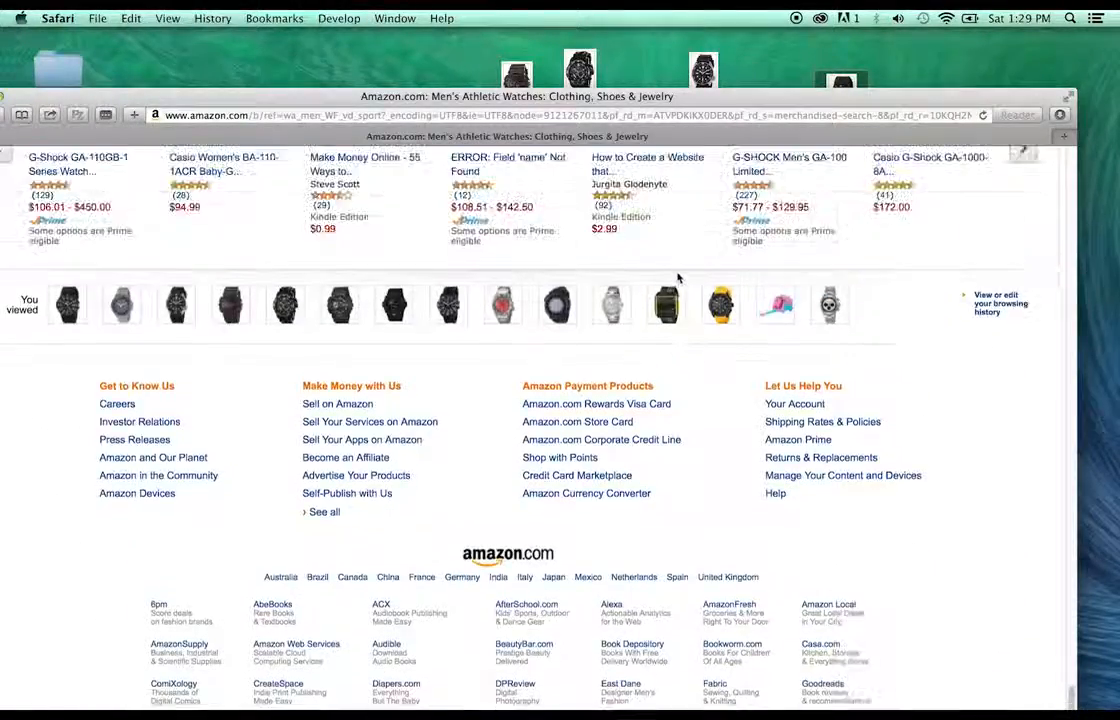
- Go to the second page of men's athletic watch results and browse its first rows of watches
{"action": "scroll", "coordinate": [677, 278], "scroll_direction": "up", "scroll_amount": 10}
{"action": "left_click", "coordinate": [721, 444]}
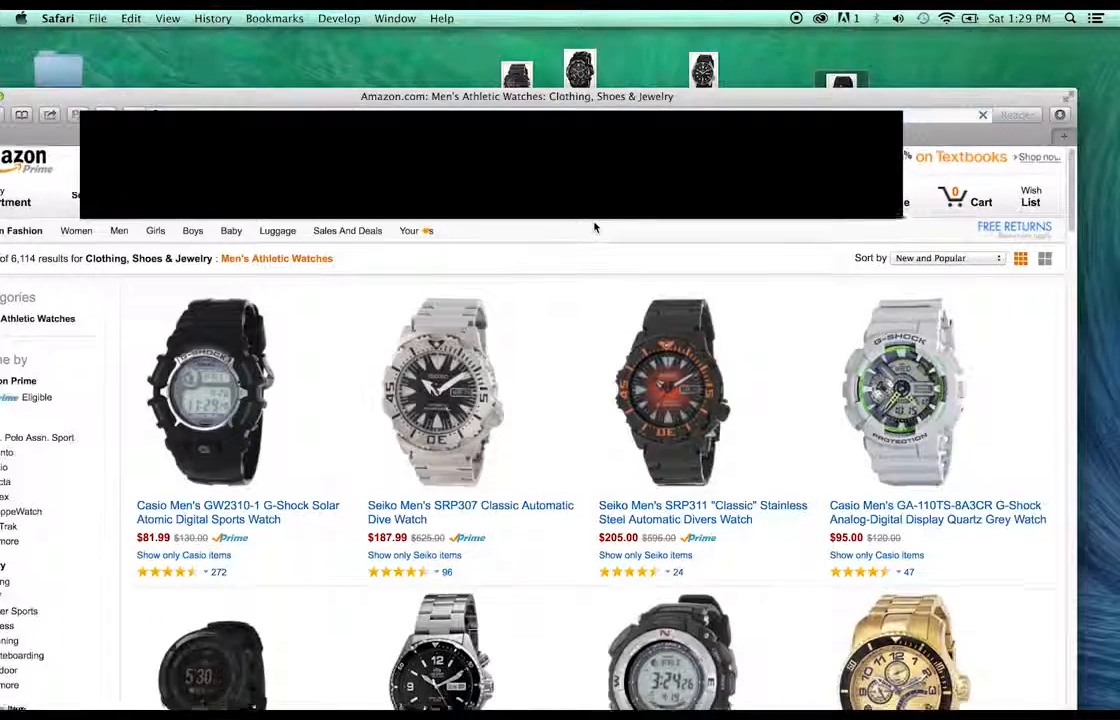
{"action": "scroll", "coordinate": [595, 225], "scroll_direction": "down", "scroll_amount": 5}
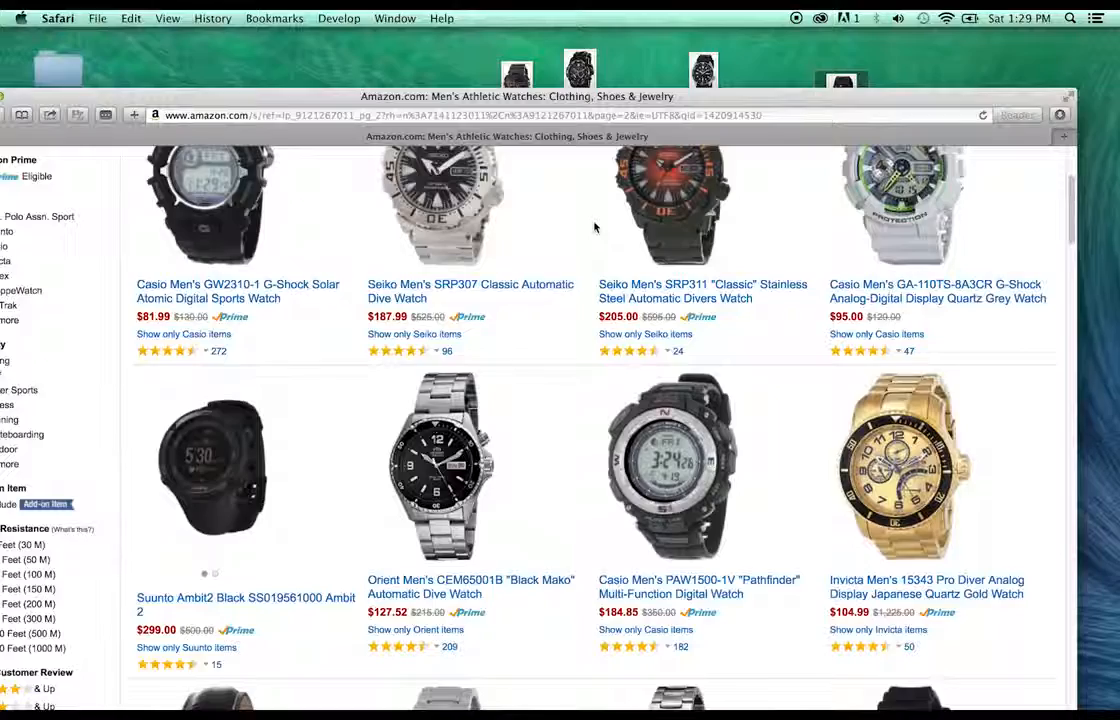
{"action": "scroll", "coordinate": [594, 228], "scroll_direction": "down", "scroll_amount": 2}
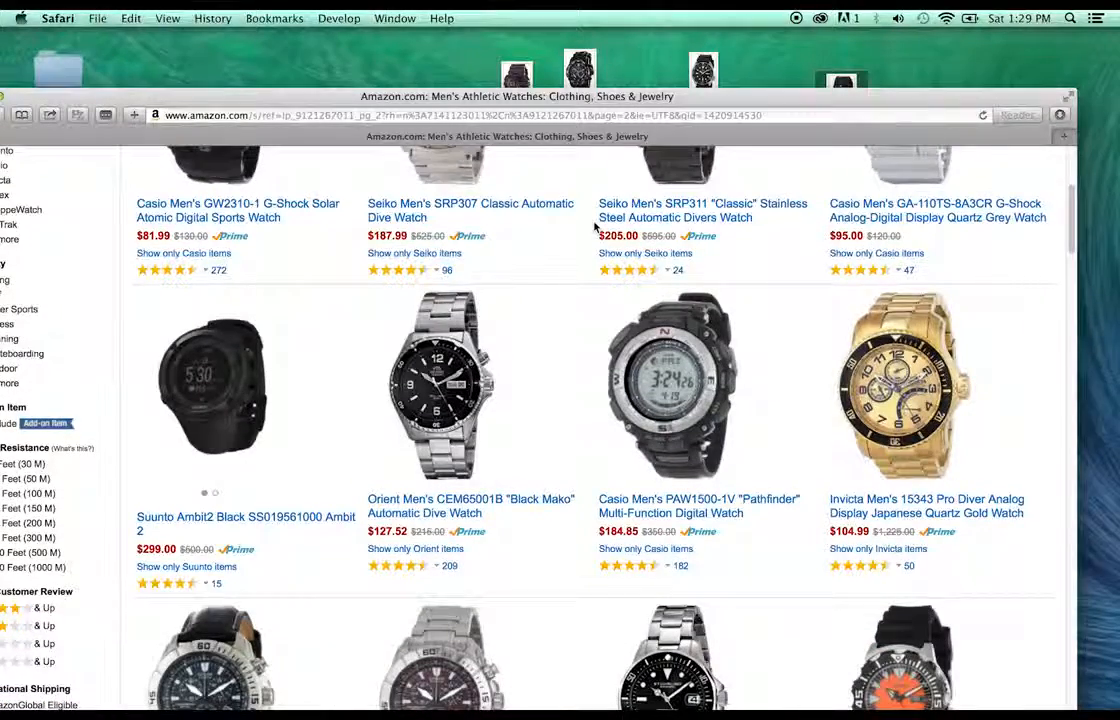
{"action": "scroll", "coordinate": [595, 228], "scroll_direction": "down", "scroll_amount": 10}
{"action": "scroll", "coordinate": [595, 228], "scroll_direction": "up", "scroll_amount": 2}
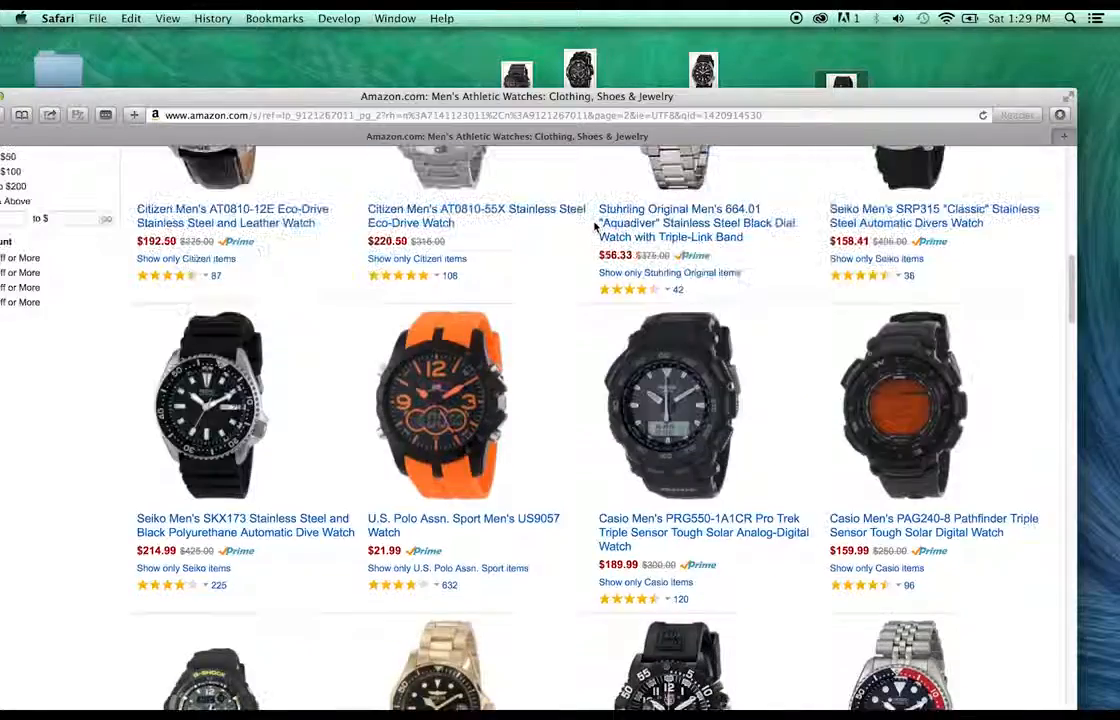
{"action": "scroll", "coordinate": [594, 228], "scroll_direction": "up", "scroll_amount": 6}
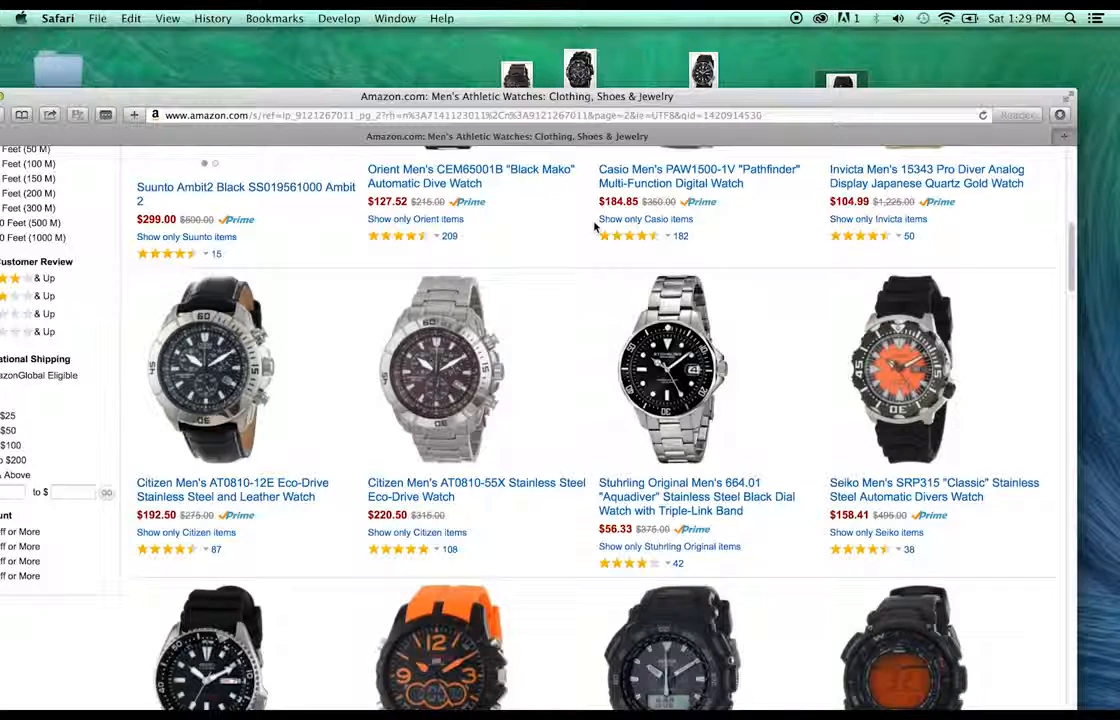
- Check the Citizen Men's AT0810-55X product page, return to the results and open the Seiko Men's SRP307 Classic Automatic Dive Watch
{"action": "left_click", "coordinate": [443, 377]}
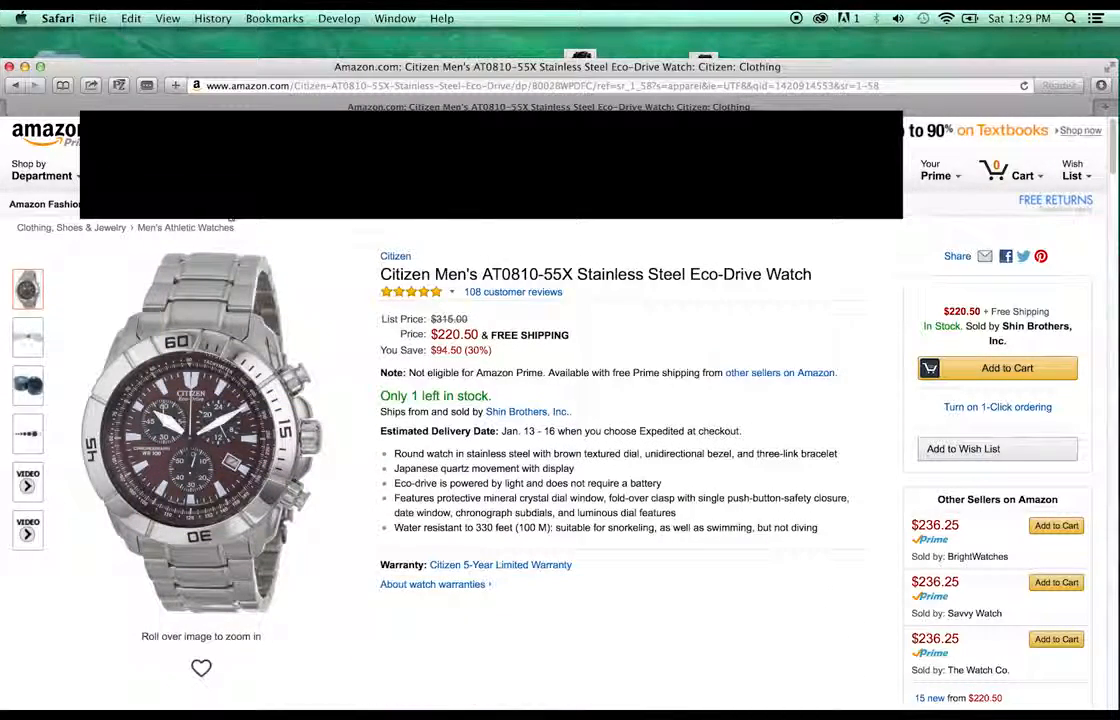
{"action": "left_click", "coordinate": [15, 85]}
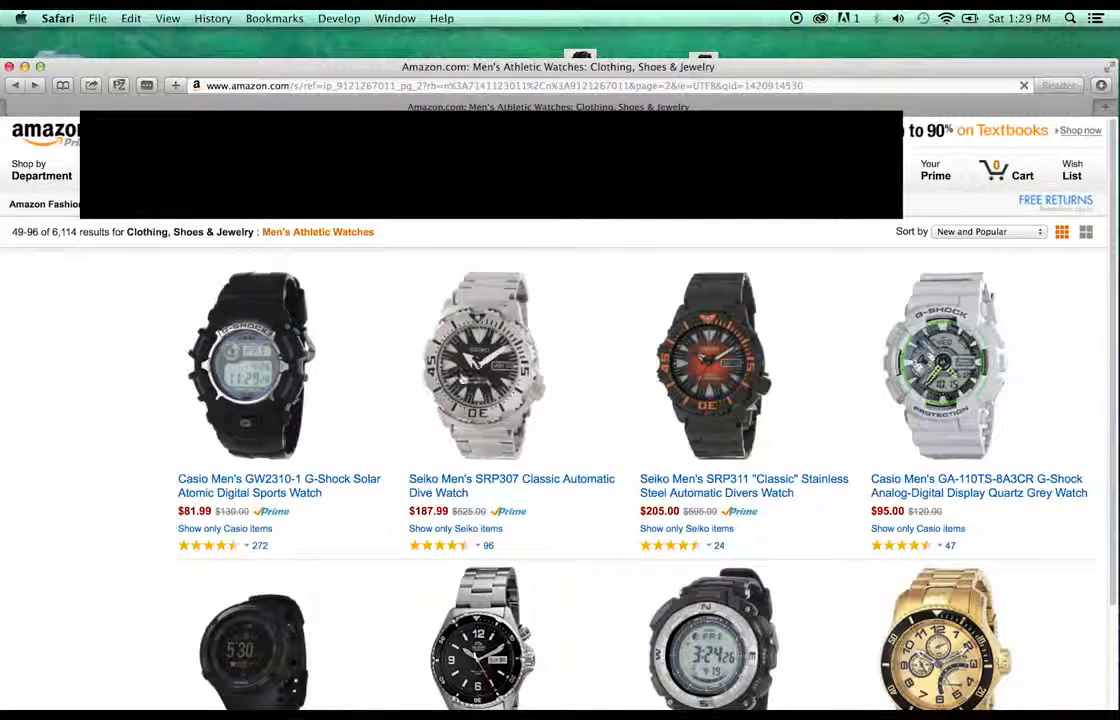
{"action": "left_click", "coordinate": [461, 379]}
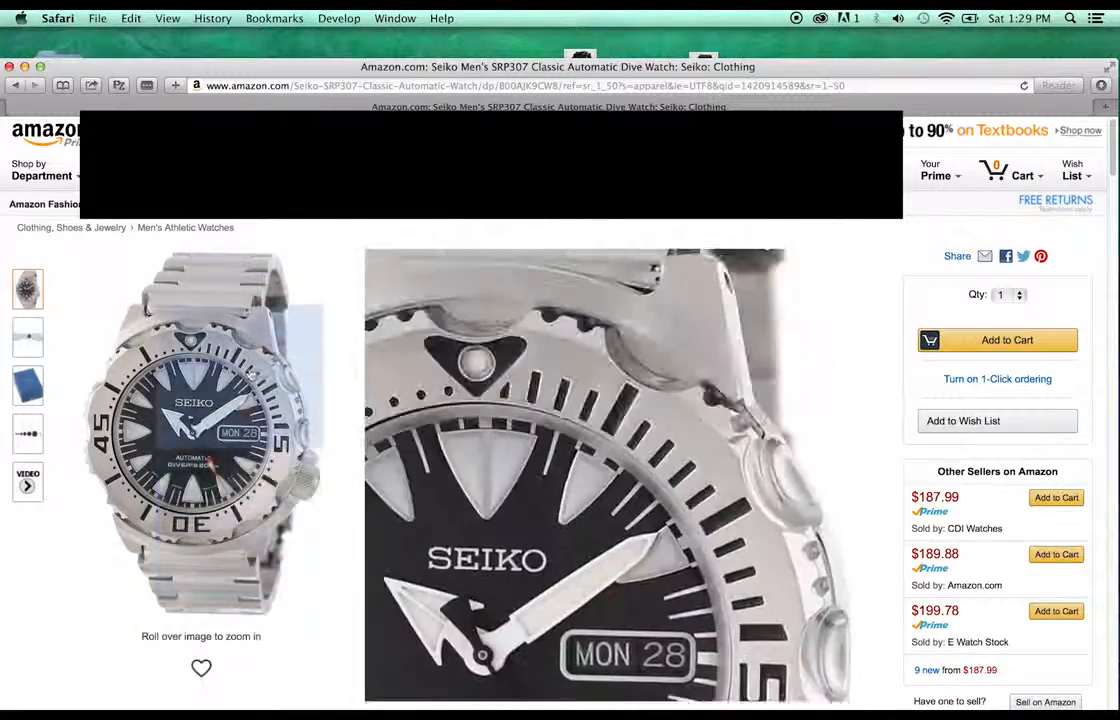
- Show the Seiko SRP307 page's source in the Web Inspector, expand its Images folder and select 41Y0nGx5p5L._SL500_SR74,100_.jpg
{"action": "left_click", "coordinate": [339, 18]}
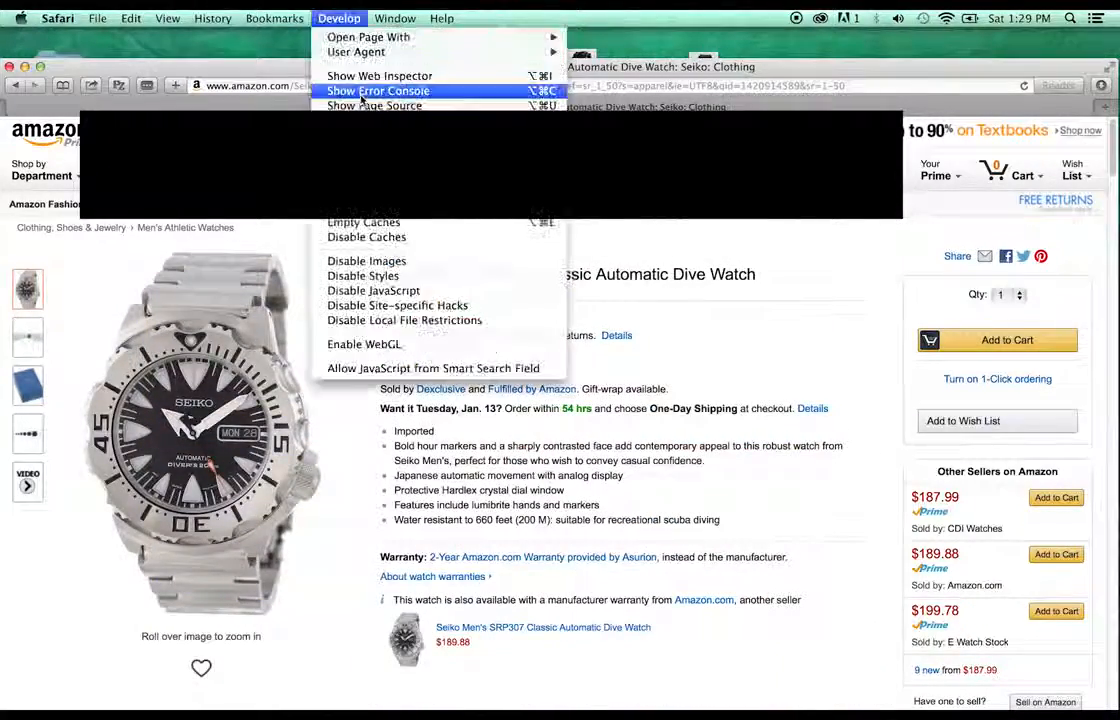
{"action": "left_click", "coordinate": [355, 104]}
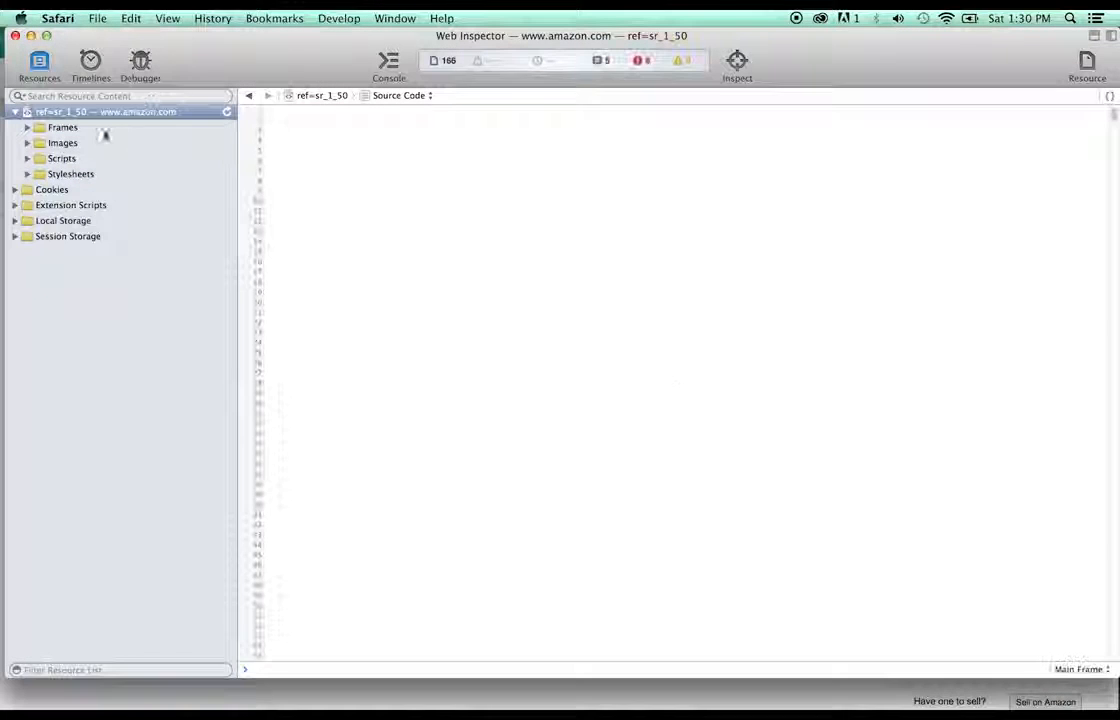
{"action": "left_click", "coordinate": [28, 143]}
{"action": "left_click", "coordinate": [126, 410]}
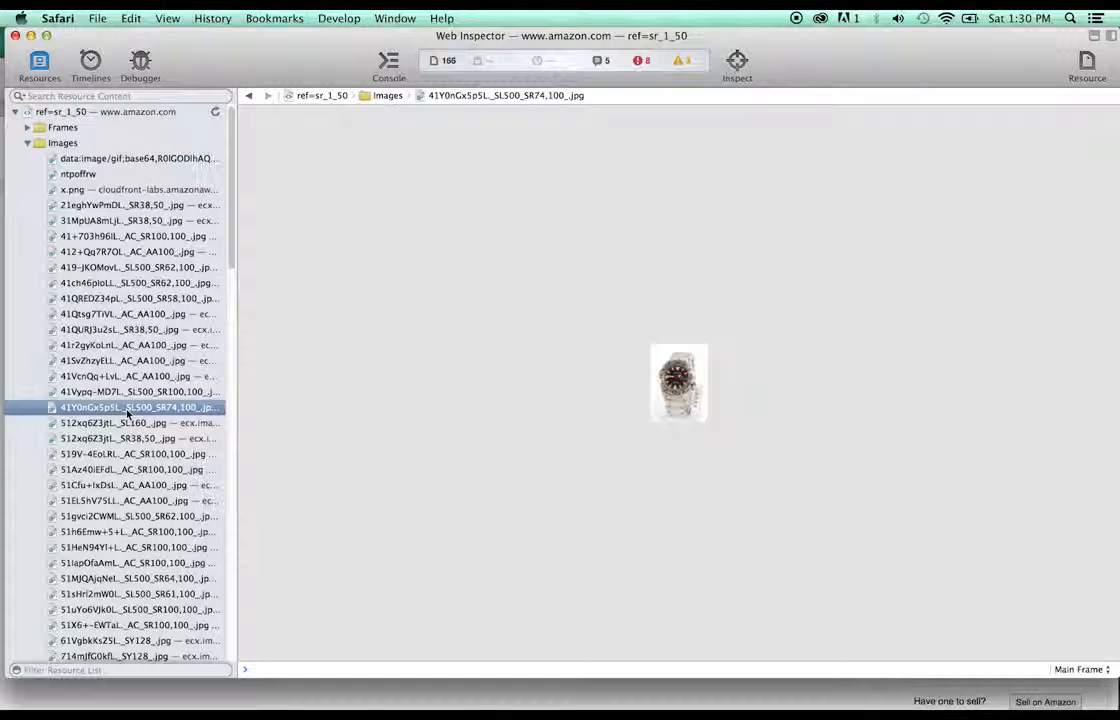
- Step through the Seiko page's image resources to the full-size picture 81s6-k5anOL._UL1500_.jpg
{"action": "key", "text": "Down"}
{"action": "key", "text": "Down"}
{"action": "key", "text": "Down"}
{"action": "key", "text": "Down"}
{"action": "key", "text": "Down"}
{"action": "key", "text": "Down"}
{"action": "key", "text": "Down"}
{"action": "key", "text": "Down"}
{"action": "key", "text": "Down"}
{"action": "key", "text": "Down"}
{"action": "key", "text": "Down"}
{"action": "key", "text": "Down"}
{"action": "key", "text": "Down"}
{"action": "key", "text": "Down"}
{"action": "key", "text": "Down"}
{"action": "key", "text": "Down"}
{"action": "key", "text": "Down"}
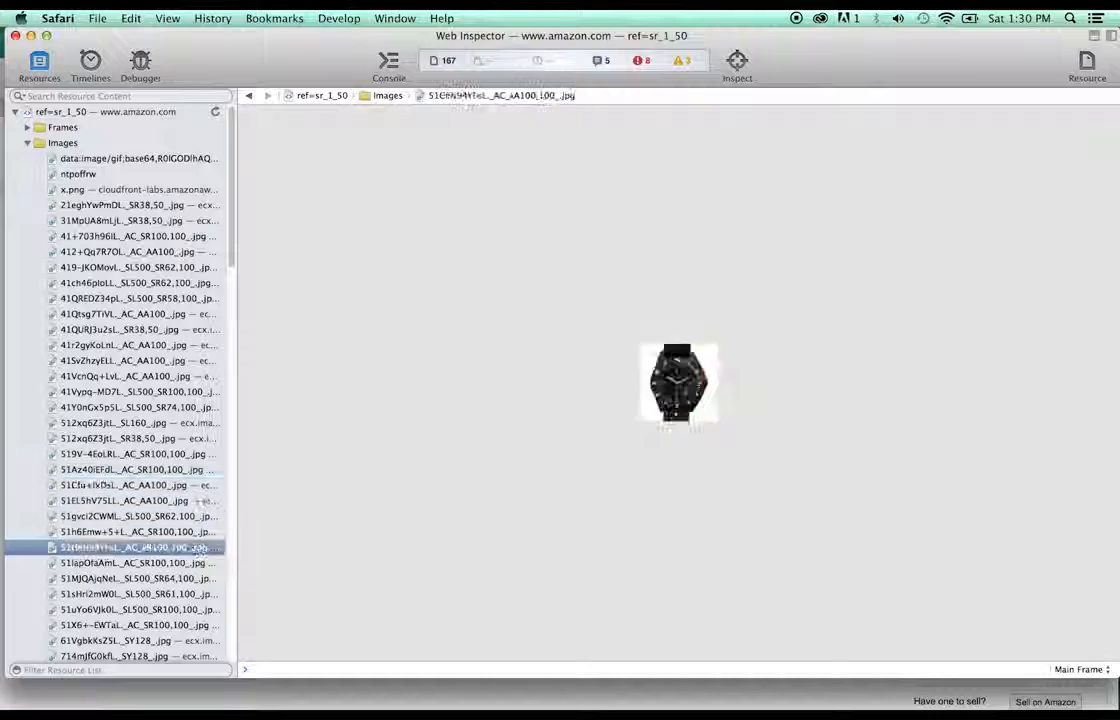
{"action": "key", "text": "Down"}
{"action": "key", "text": "Down"}
{"action": "key", "text": "Down"}
{"action": "key", "text": "Down"}
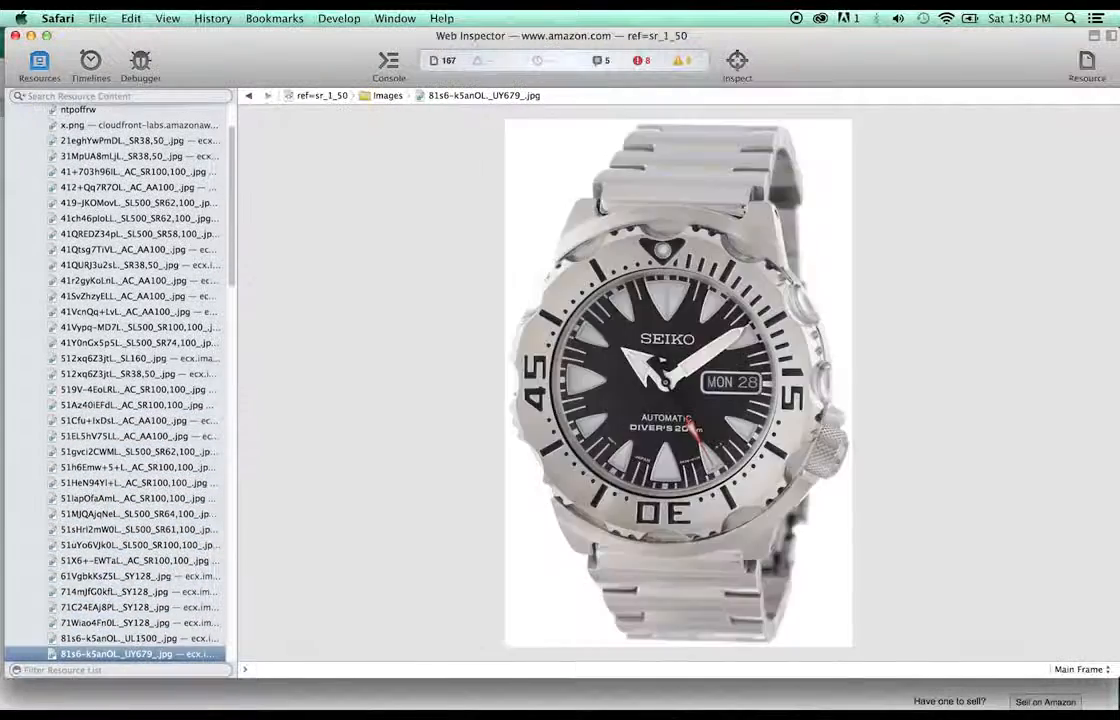
{"action": "key", "text": "Up"}
{"action": "key", "text": "Up"}
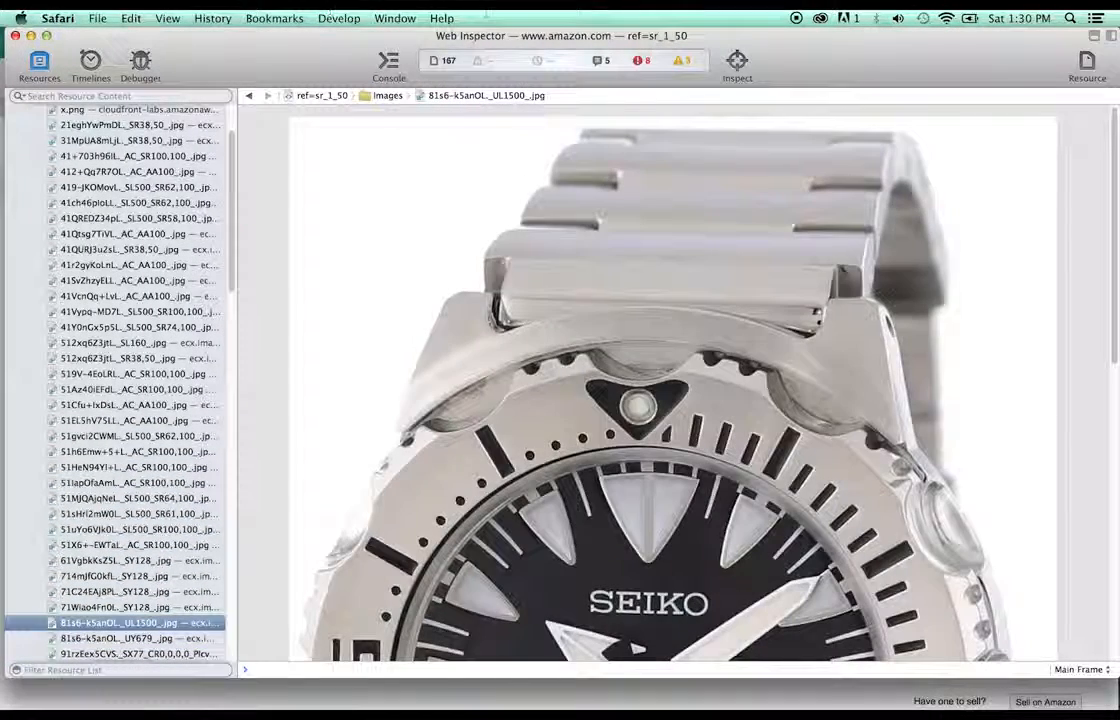
- Save the full-size Seiko SRP307 picture to the desktop, then close the Web Inspector and the browser window
{"action": "left_click_drag", "start_coordinate": [609, 35], "coordinate": [582, 218]}
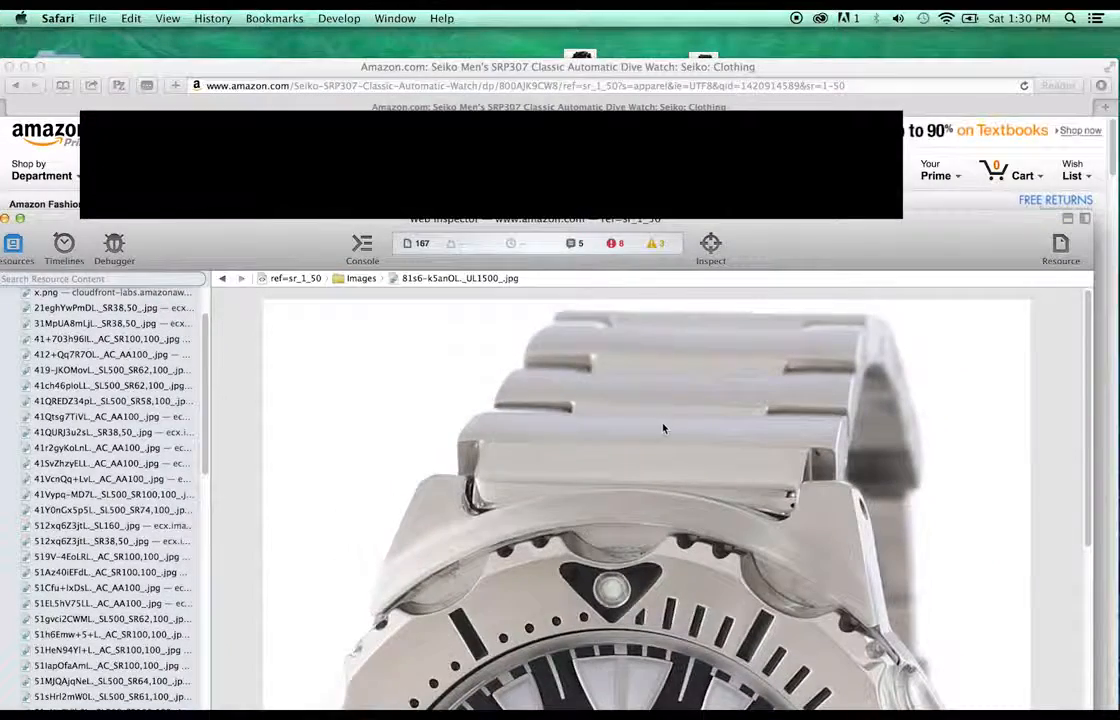
{"action": "left_click_drag", "start_coordinate": [662, 428], "coordinate": [501, 42]}
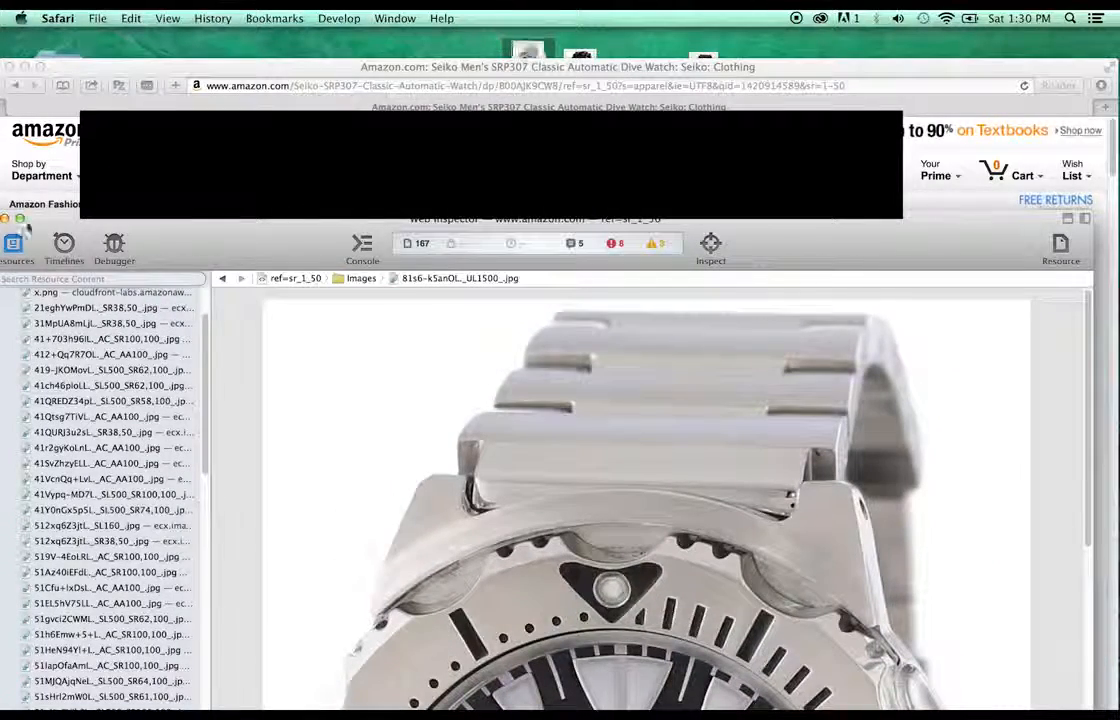
{"action": "left_click_drag", "start_coordinate": [57, 220], "coordinate": [115, 210]}
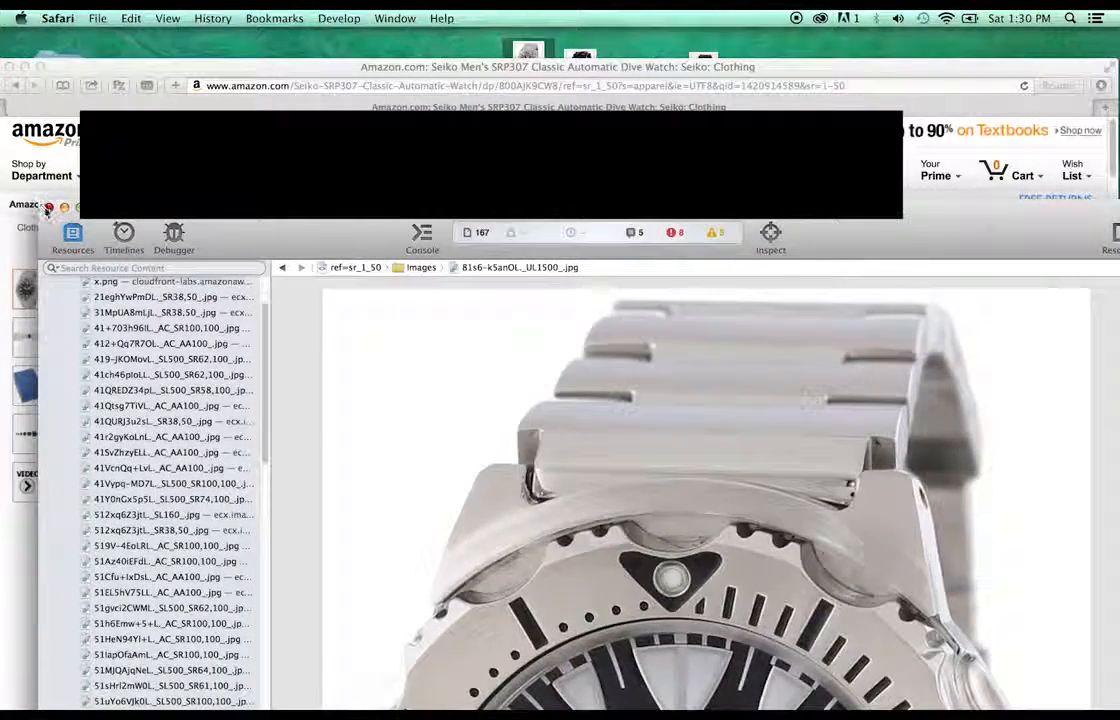
{"action": "left_click", "coordinate": [47, 208]}
{"action": "left_click", "coordinate": [9, 66]}
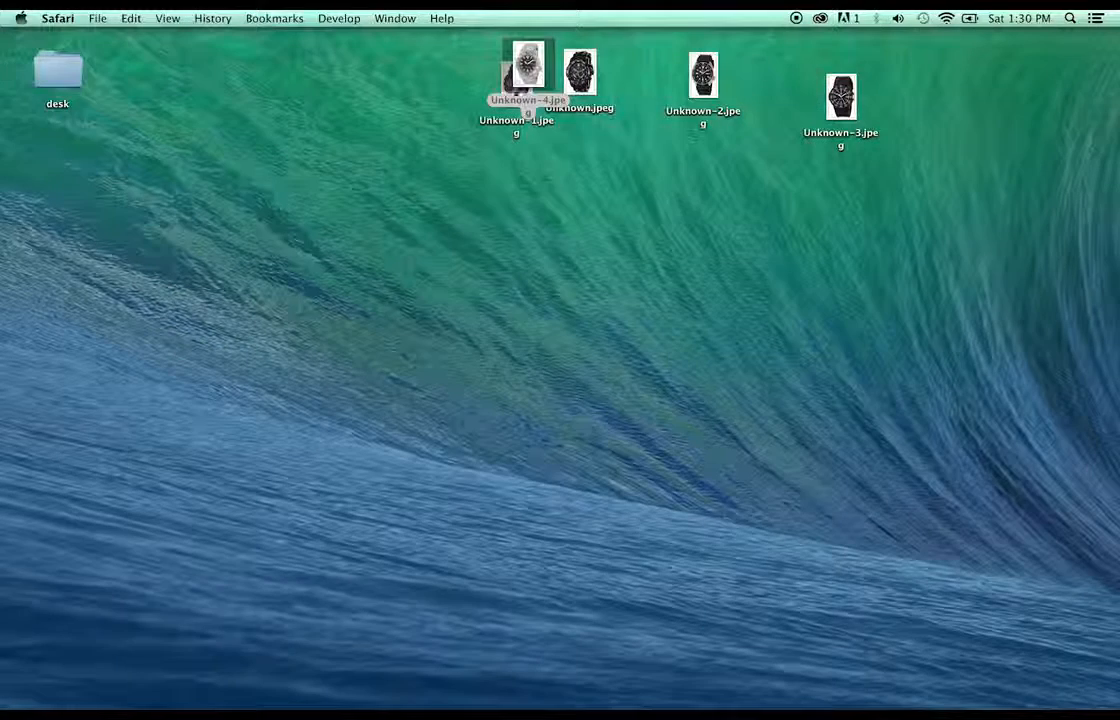
- Gather the saved watch pictures on the desktop by moving Unknown-4.jpeg, Unknown-2.jpeg and Unknown-3.jpeg close to the other two
{"action": "left_click_drag", "start_coordinate": [527, 65], "coordinate": [559, 157]}
{"action": "left_click_drag", "start_coordinate": [703, 77], "coordinate": [640, 110]}
{"action": "left_click_drag", "start_coordinate": [846, 106], "coordinate": [636, 58]}
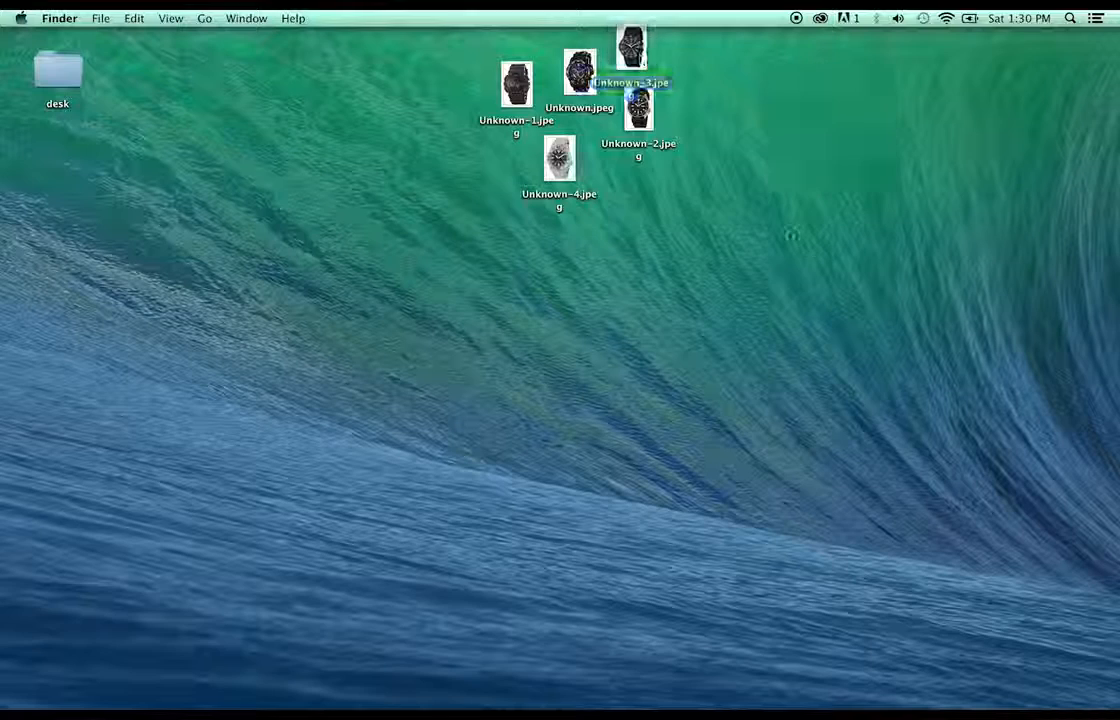
- Open all five saved watch pictures from the desktop in Photoshop
{"action": "left_click_drag", "start_coordinate": [700, 210], "coordinate": [507, 73]}
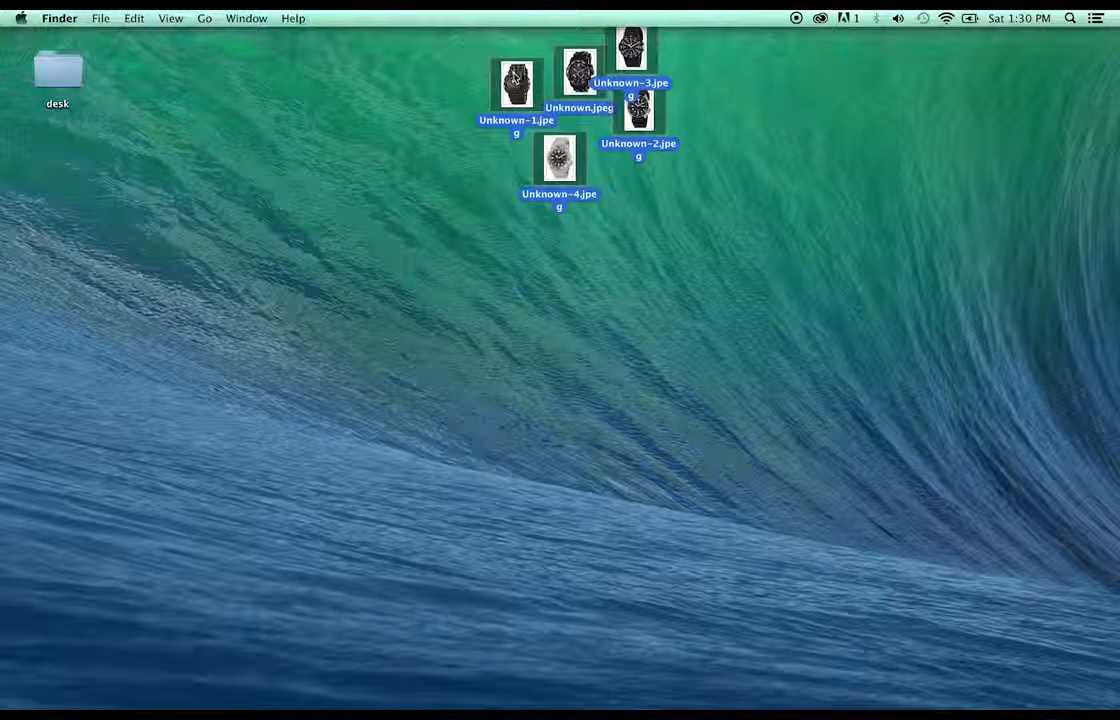
{"action": "right_click", "coordinate": [514, 78]}
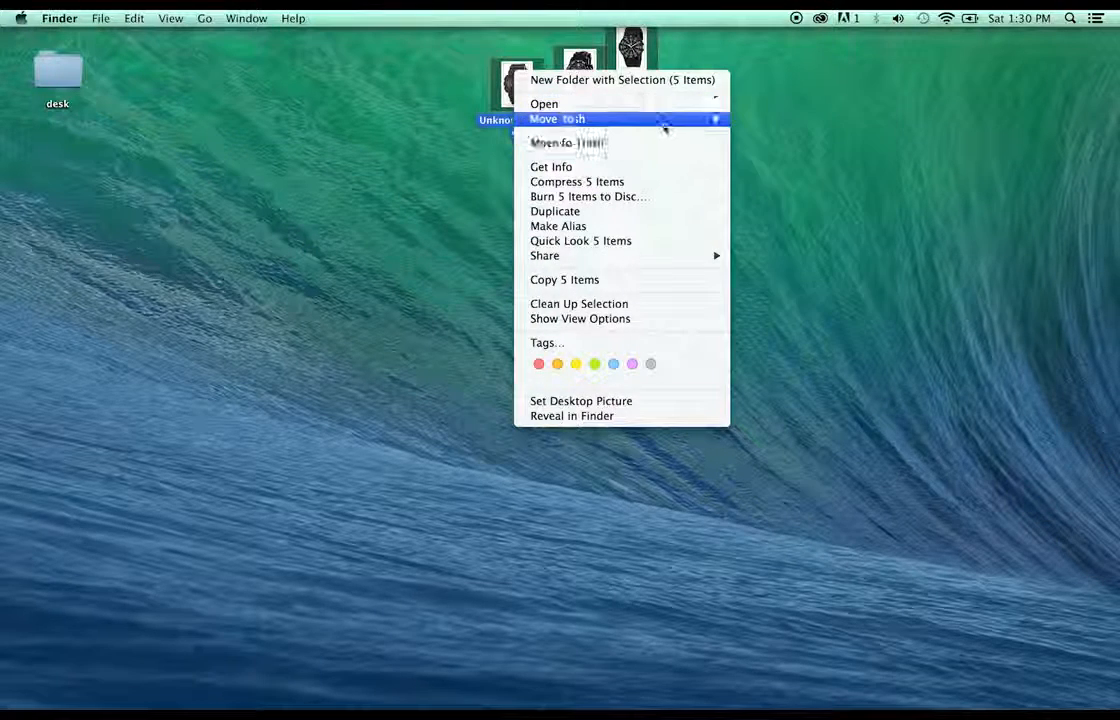
{"action": "mouse_move", "coordinate": [665, 120]}
{"action": "left_click", "coordinate": [811, 163]}
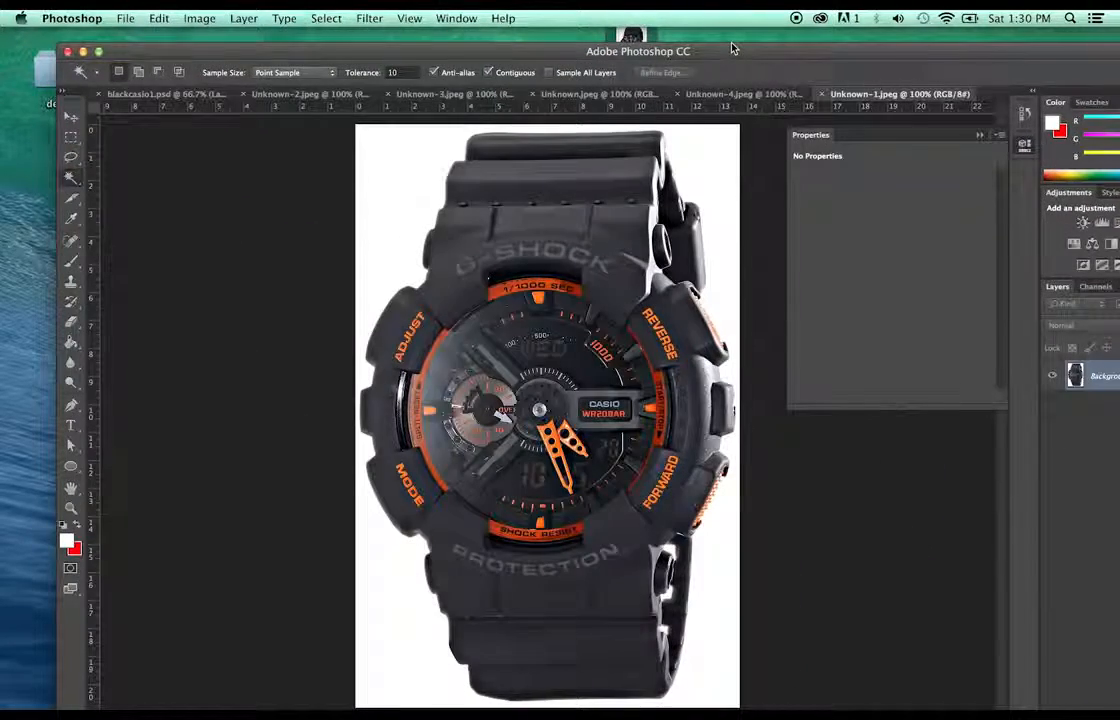
- Duplicate the Background layer of Unknown-1.jpeg and hide the original layer
{"action": "double_click", "coordinate": [744, 57]}
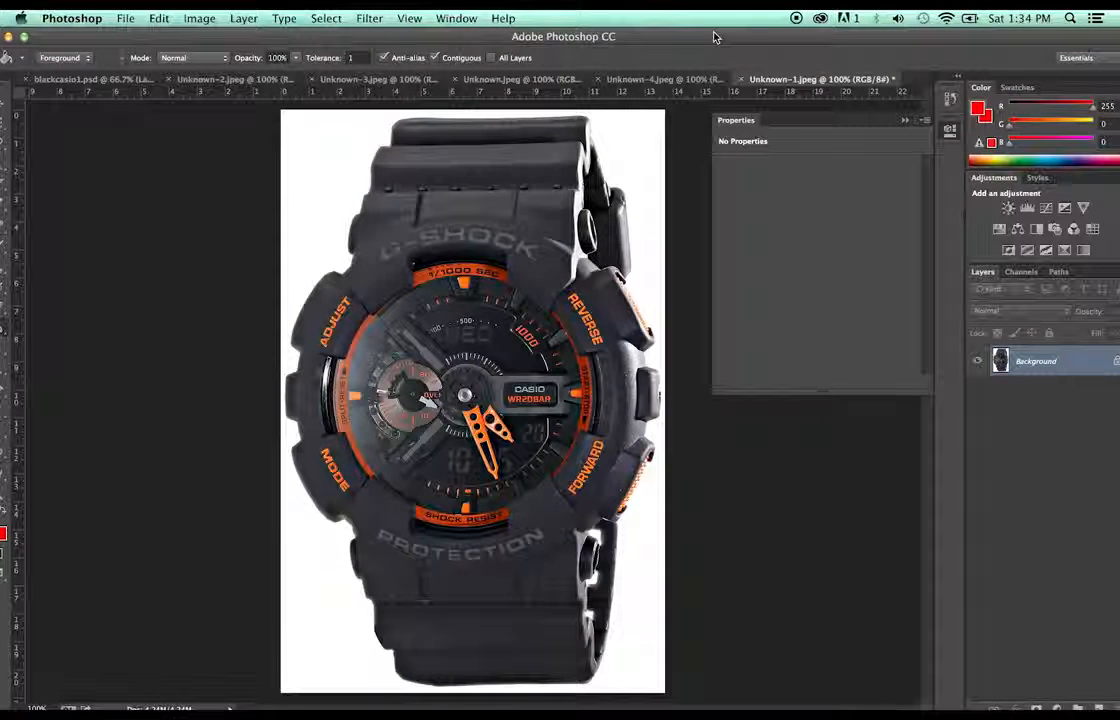
{"action": "key", "text": "super+j"}
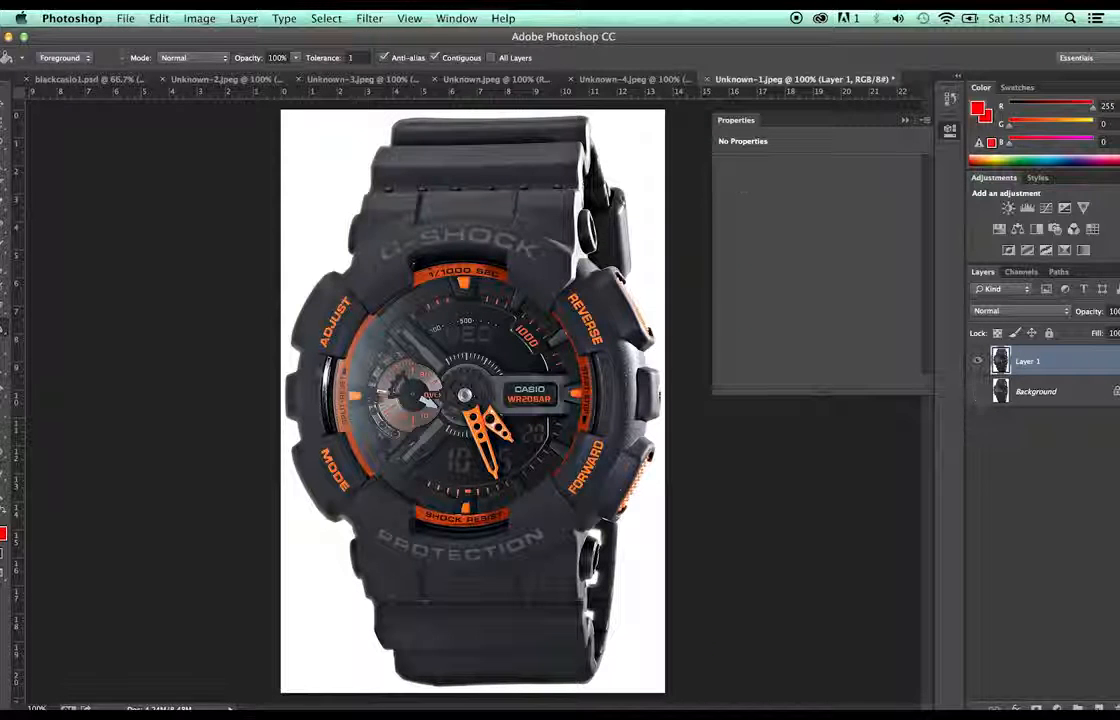
{"action": "double_click", "coordinate": [429, 40]}
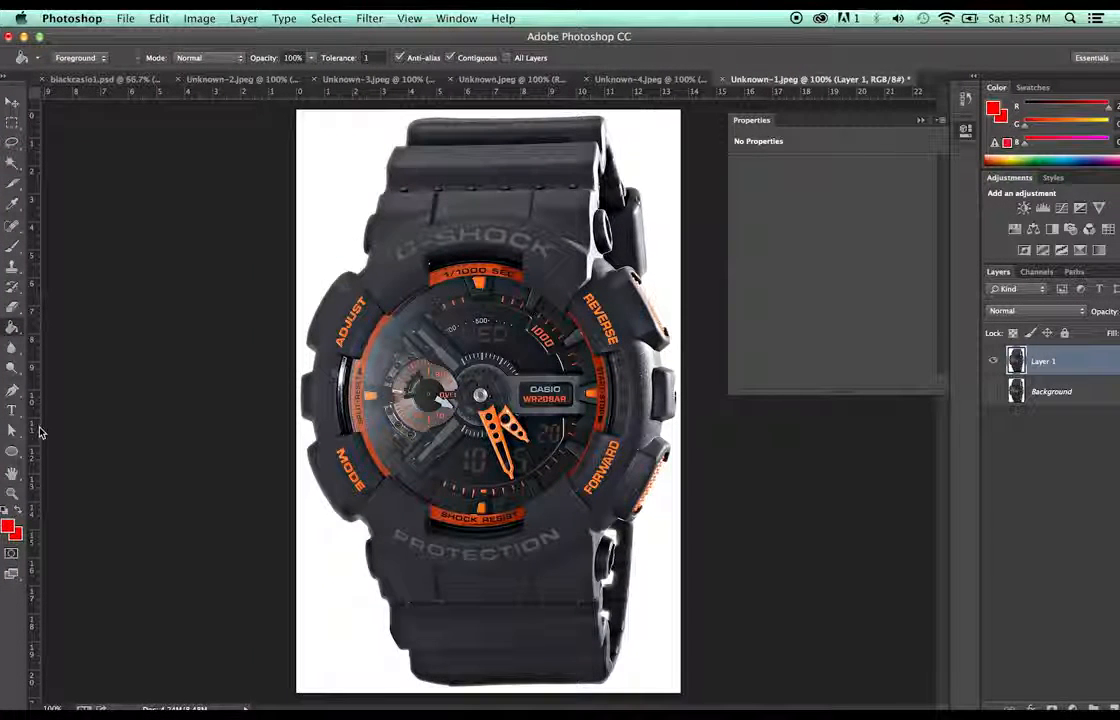
- Sample the near-white background beside the watch's upper edge as the foreground colour with the Eyedropper
{"action": "left_click", "coordinate": [12, 489]}
{"action": "left_click", "coordinate": [337, 281]}
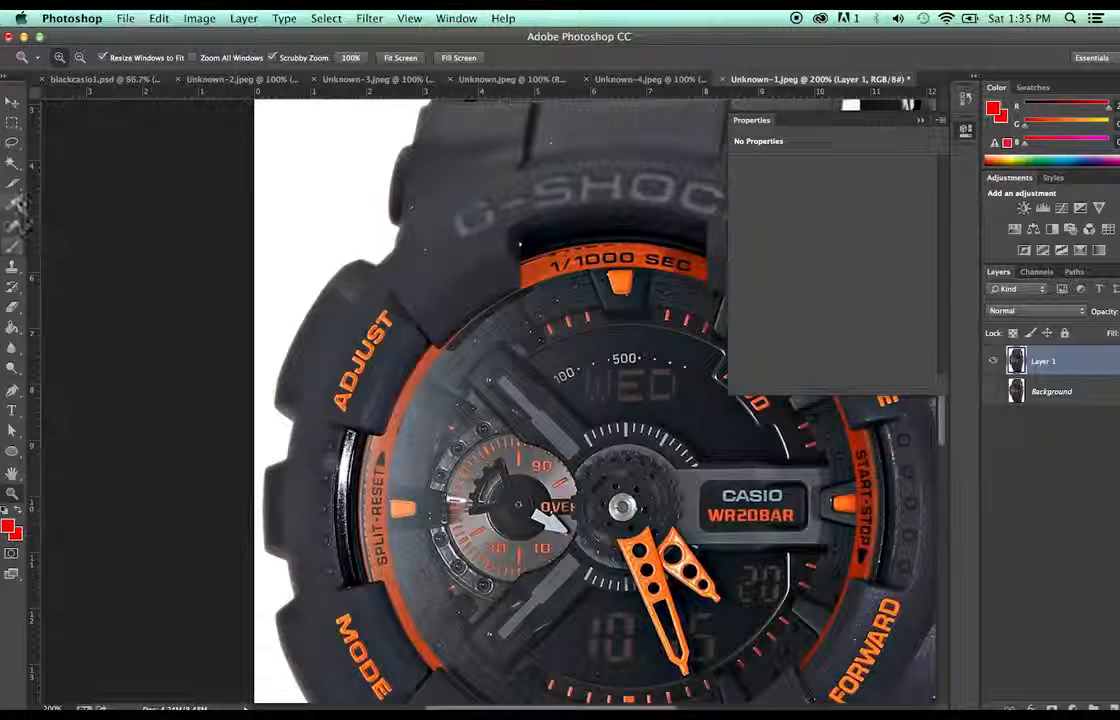
{"action": "left_click", "coordinate": [12, 203]}
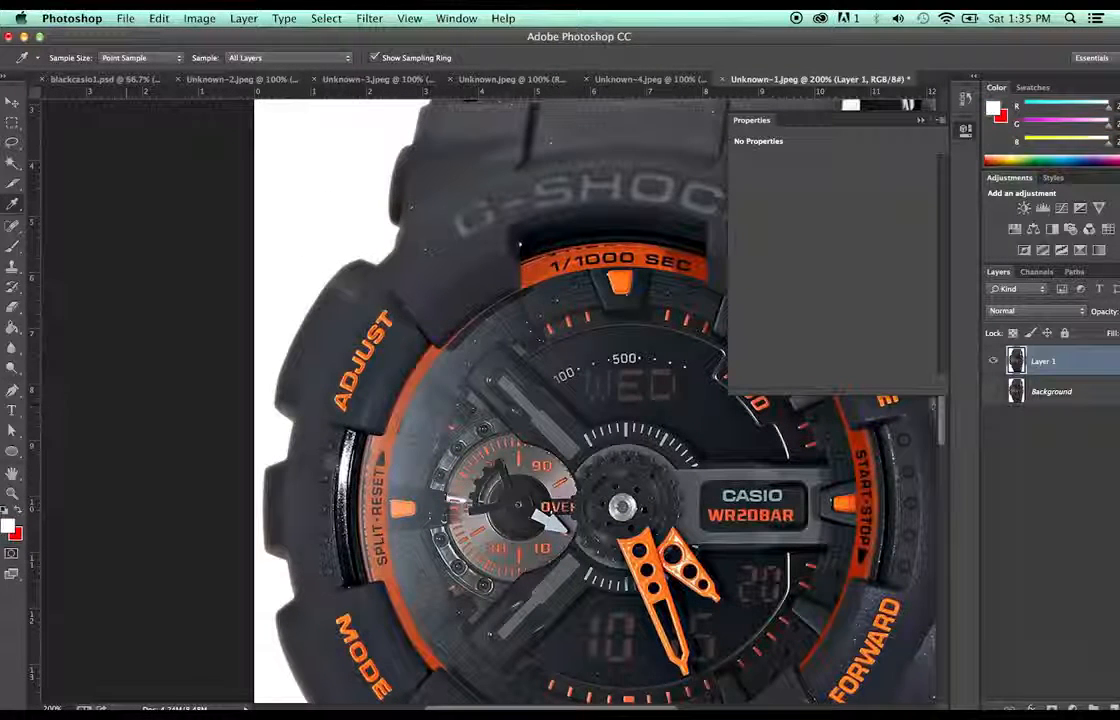
{"action": "left_click", "coordinate": [9, 527]}
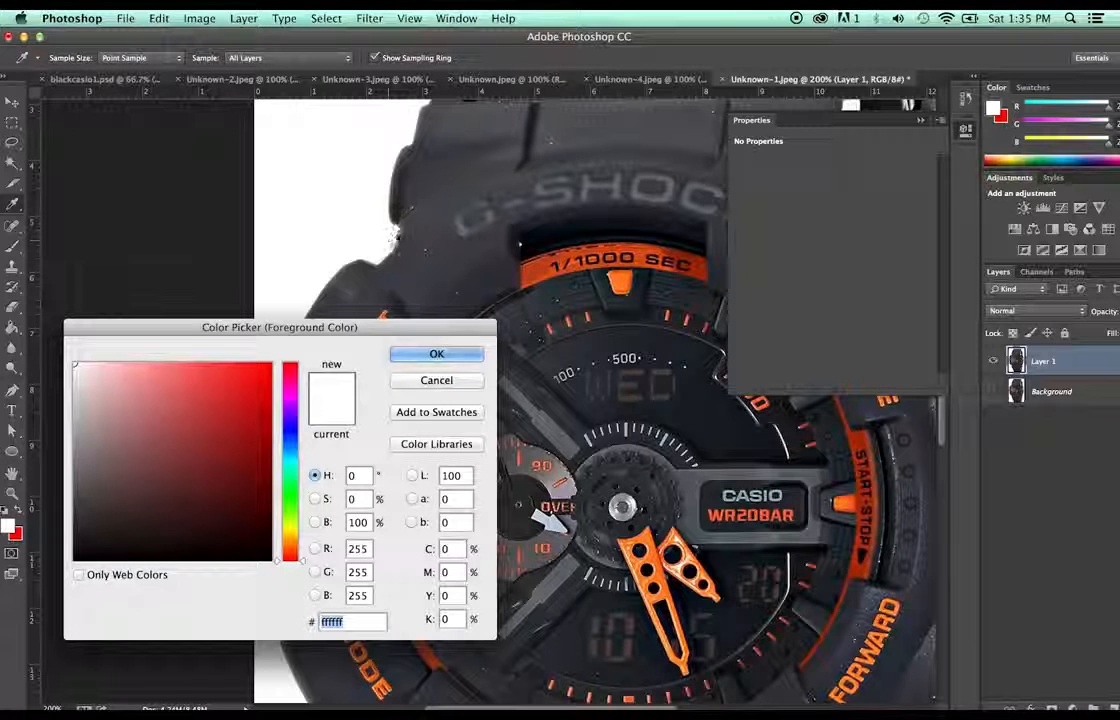
{"action": "left_click_drag", "start_coordinate": [398, 240], "coordinate": [390, 248]}
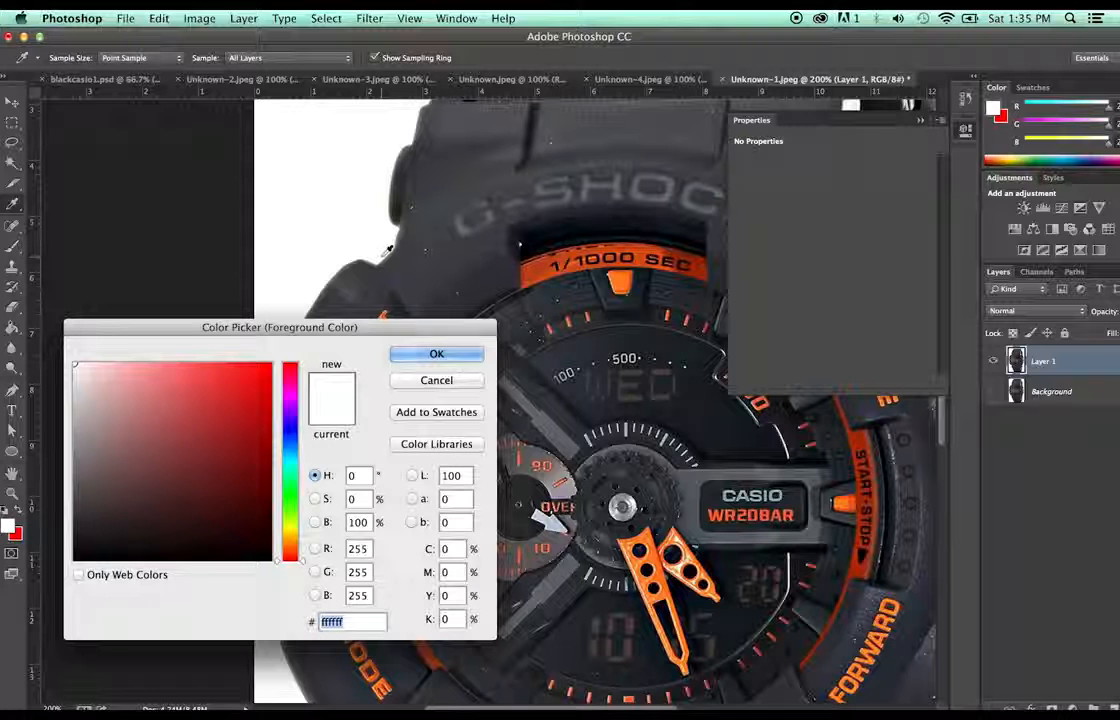
{"action": "left_click", "coordinate": [386, 251]}
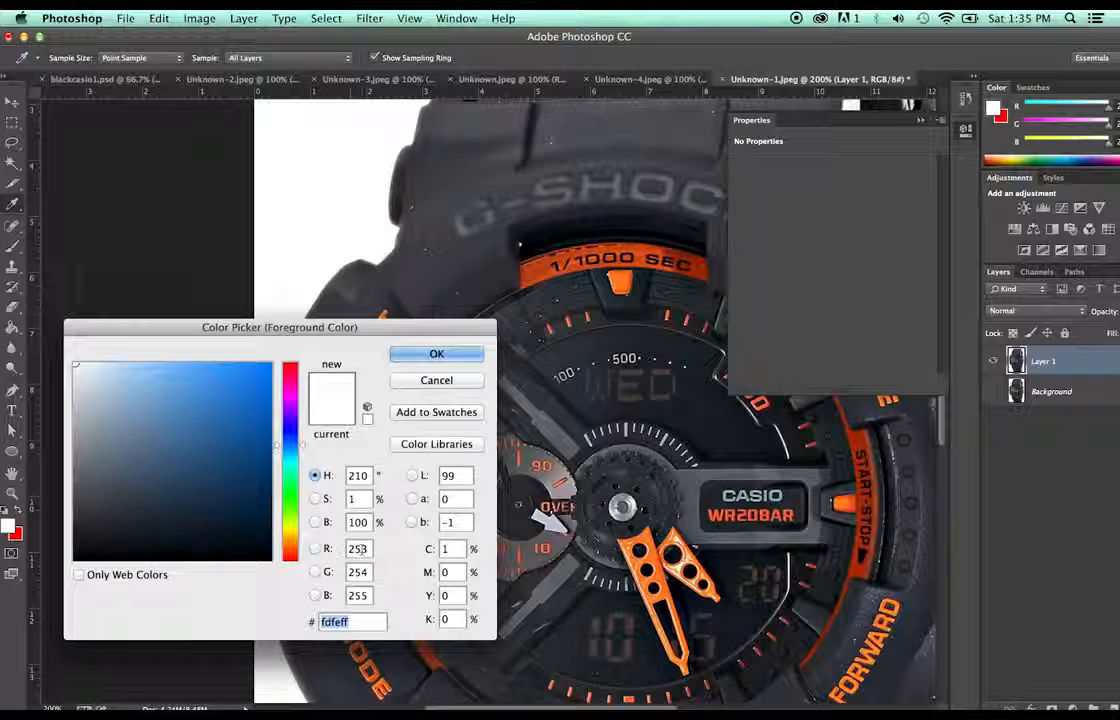
- Set the foreground colour's red and green values to 255
{"action": "key", "text": "BackSpace"}
{"action": "type", "text": "5"}
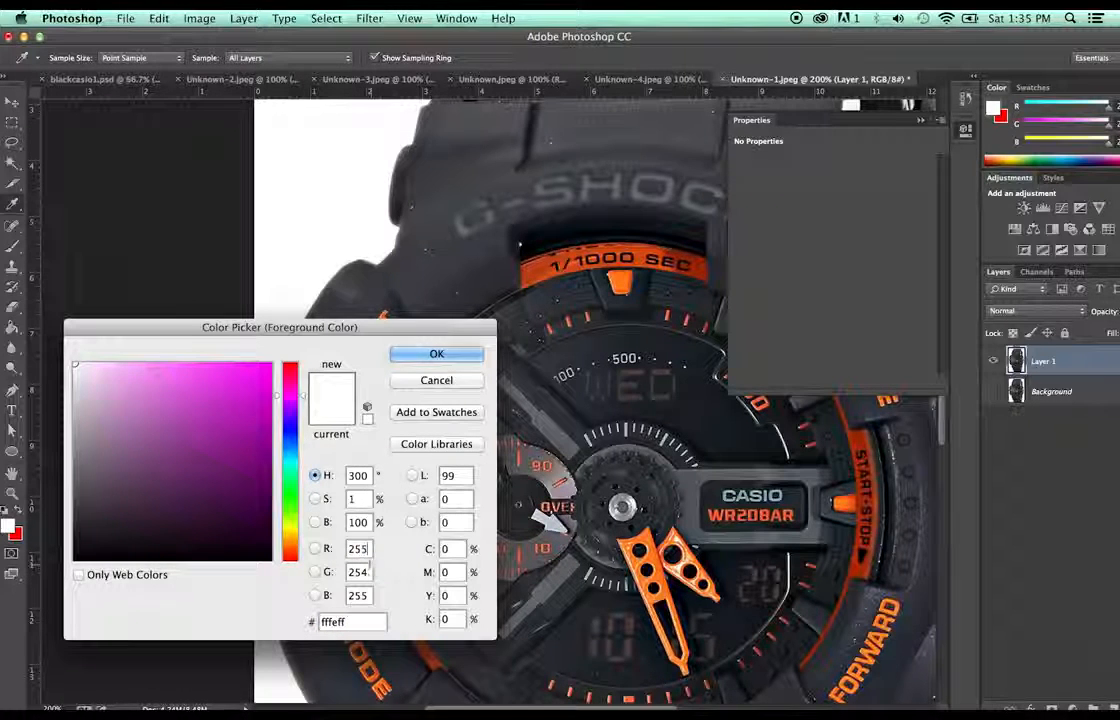
{"action": "left_click", "coordinate": [362, 571]}
{"action": "key", "text": "BackSpace"}
{"action": "type", "text": "5"}
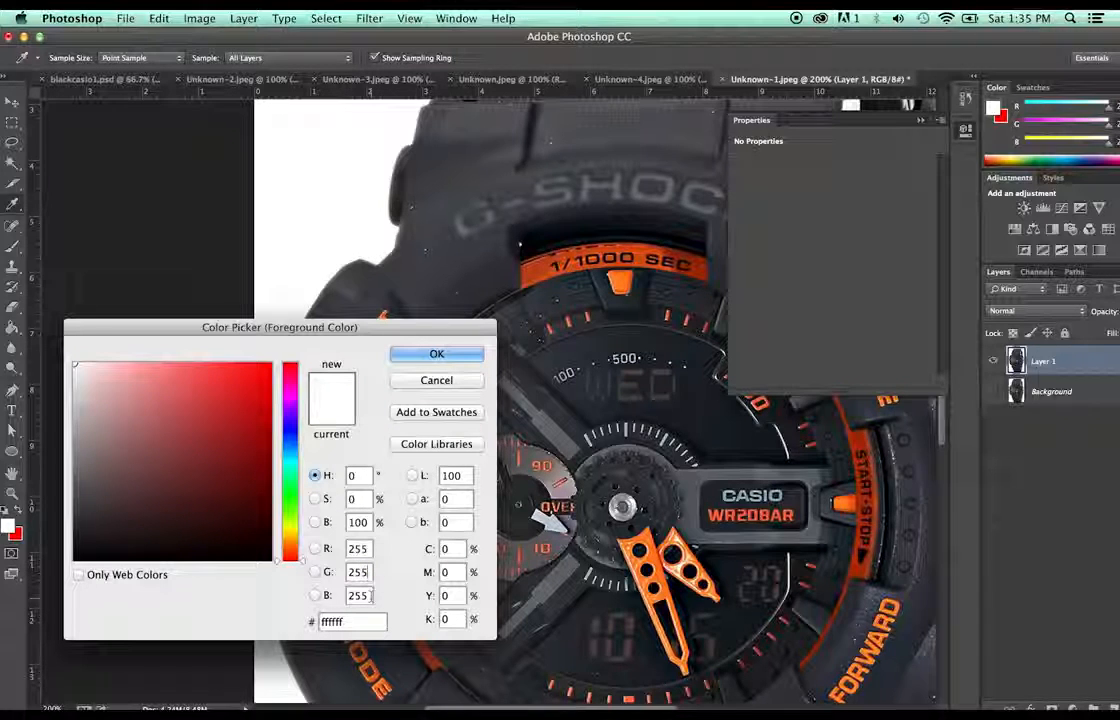
- Resample the foreground colour from the background beside the watch case's upper edge and accept it
{"action": "double_click", "coordinate": [333, 622]}
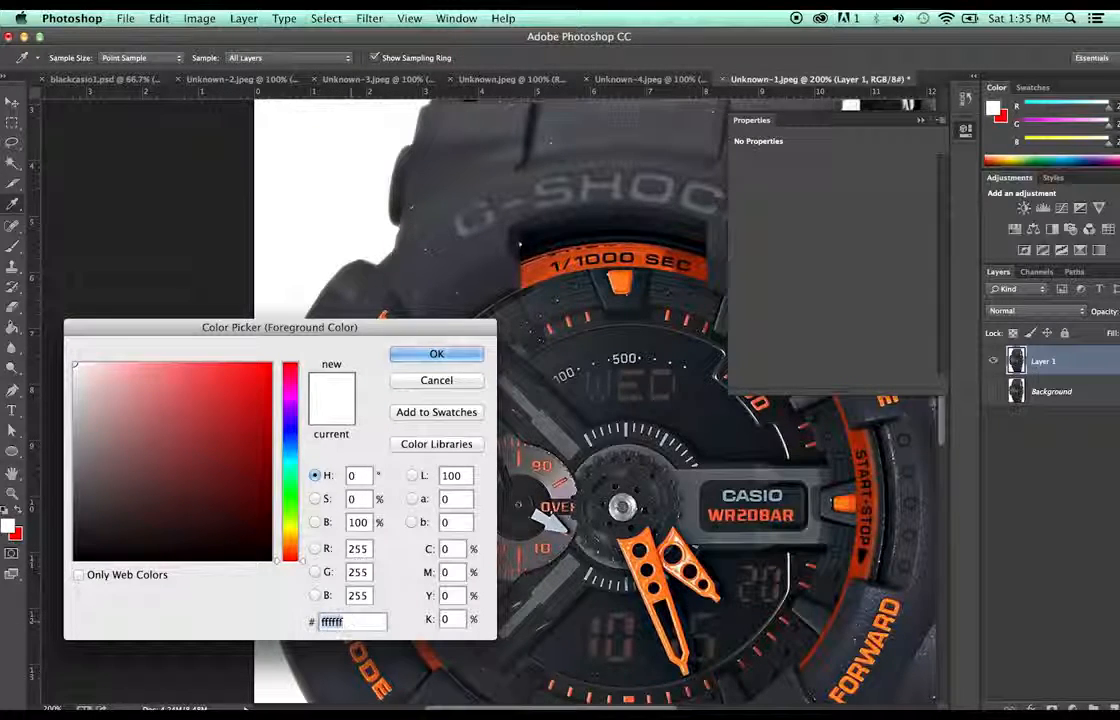
{"action": "left_click_drag", "start_coordinate": [106, 380], "coordinate": [32, 310]}
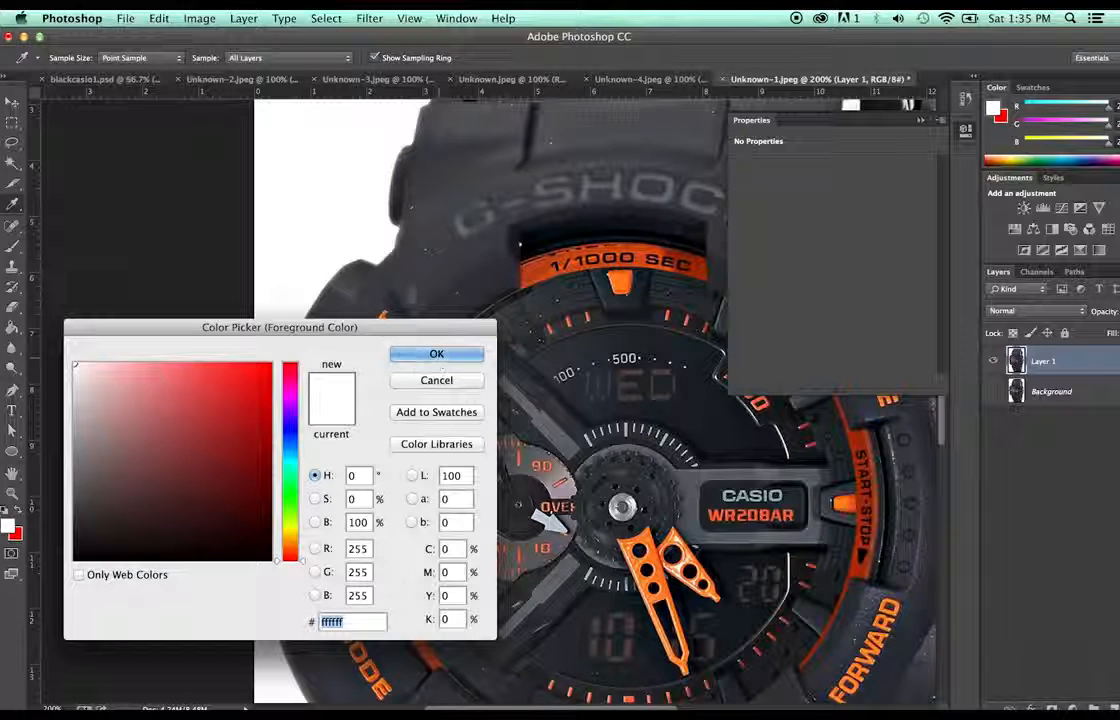
{"action": "left_click", "coordinate": [392, 245]}
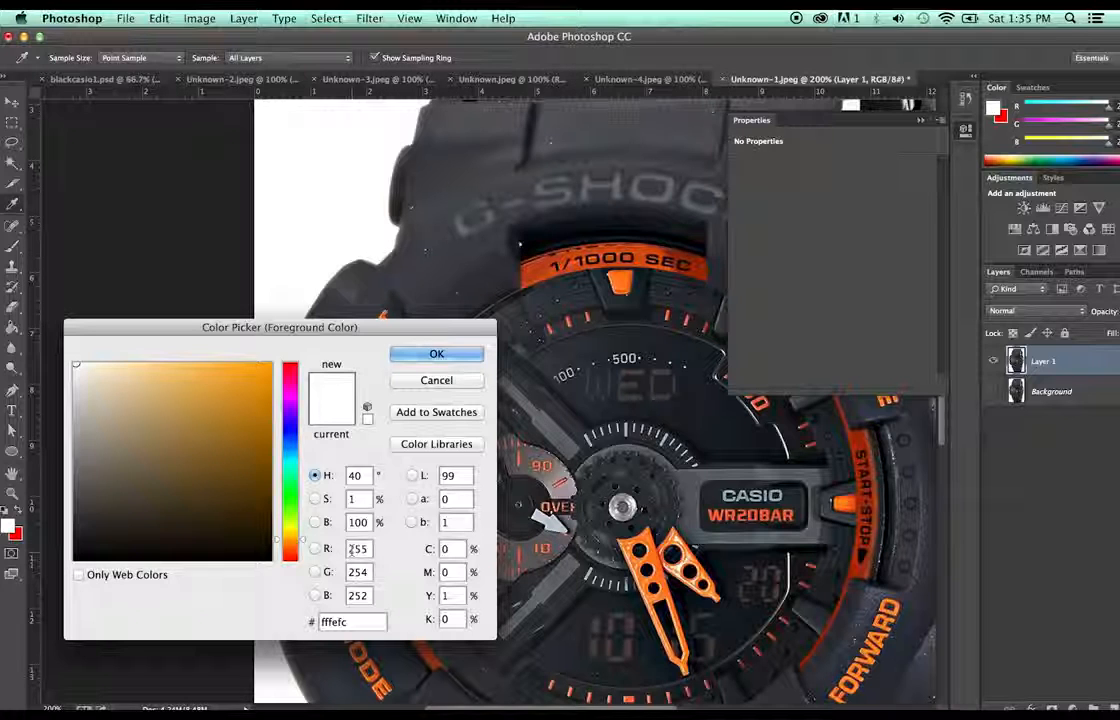
{"action": "key", "text": "Return"}
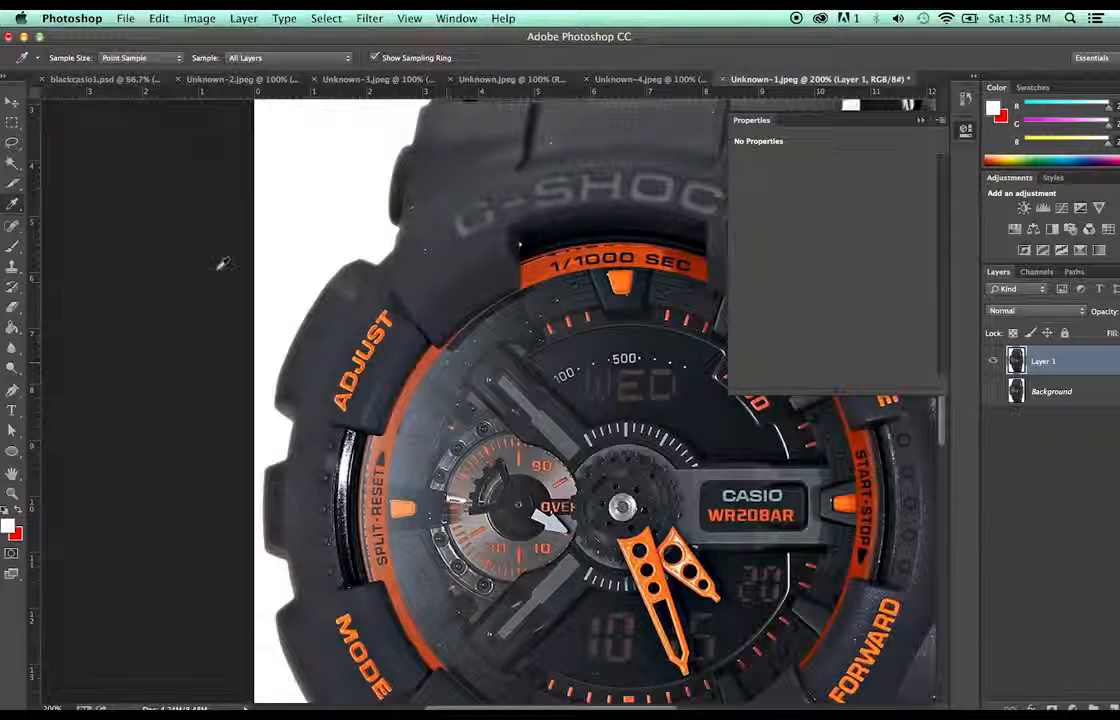
- Set the foreground colour to orange #ffaa00 and fill the white area around the watch on Layer 1 with the Paint Bucket
{"action": "left_click", "coordinate": [13, 328]}
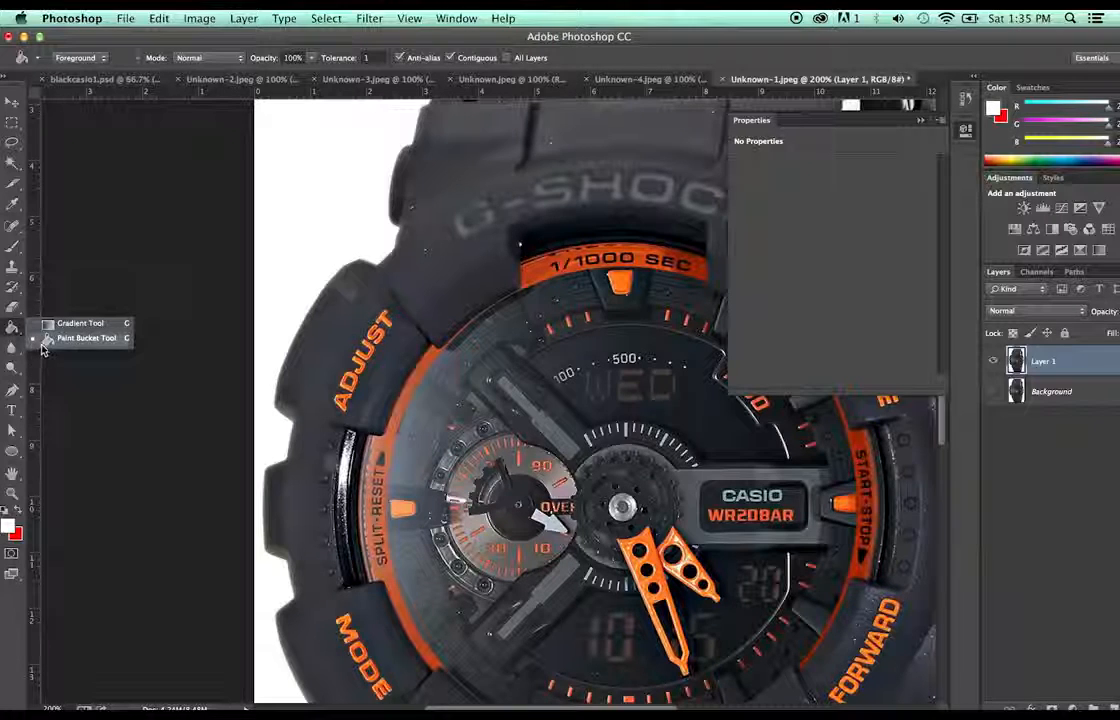
{"action": "left_click", "coordinate": [10, 529]}
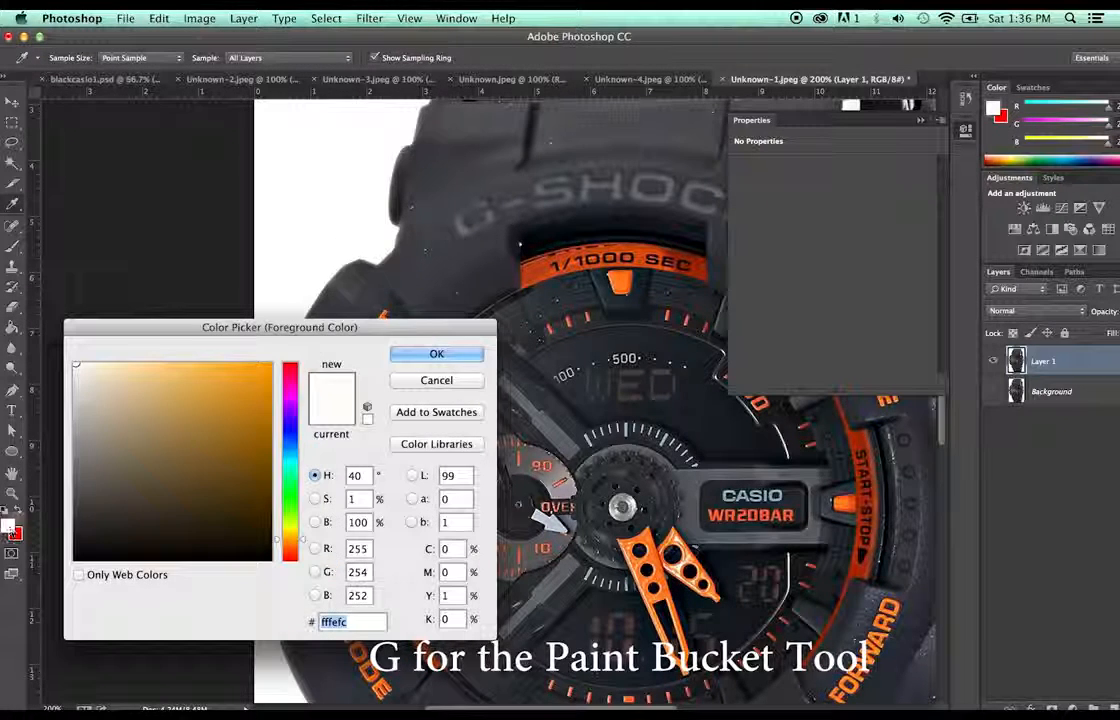
{"action": "left_click", "coordinate": [270, 365]}
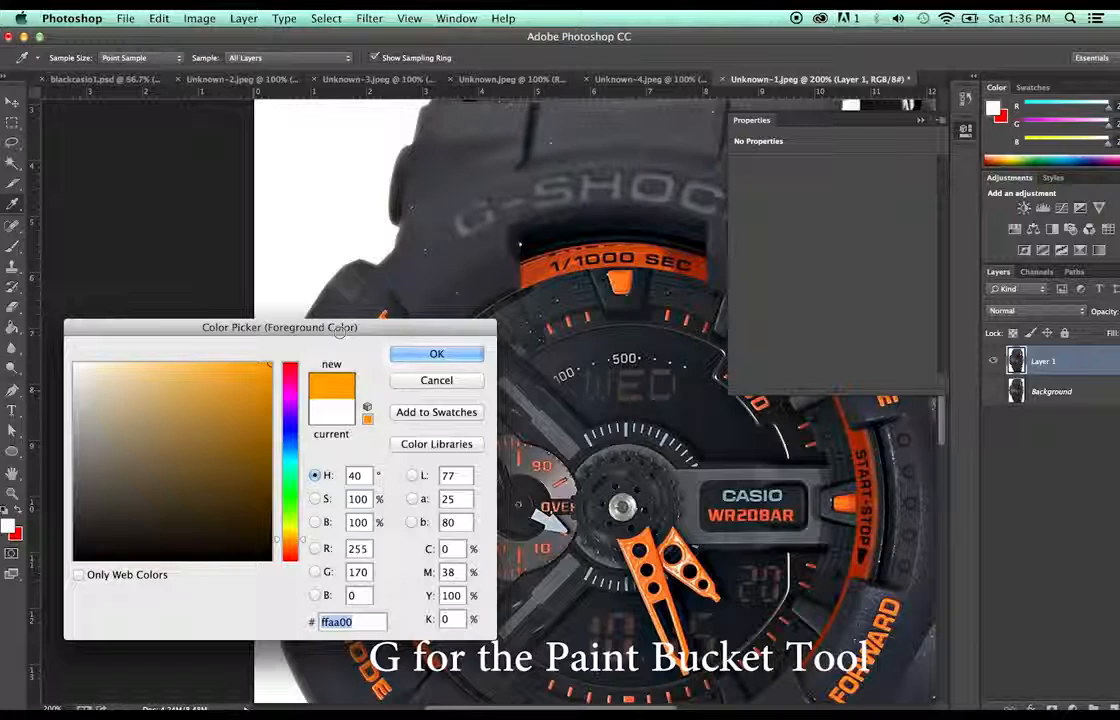
{"action": "left_click", "coordinate": [418, 355]}
{"action": "left_click", "coordinate": [292, 165]}
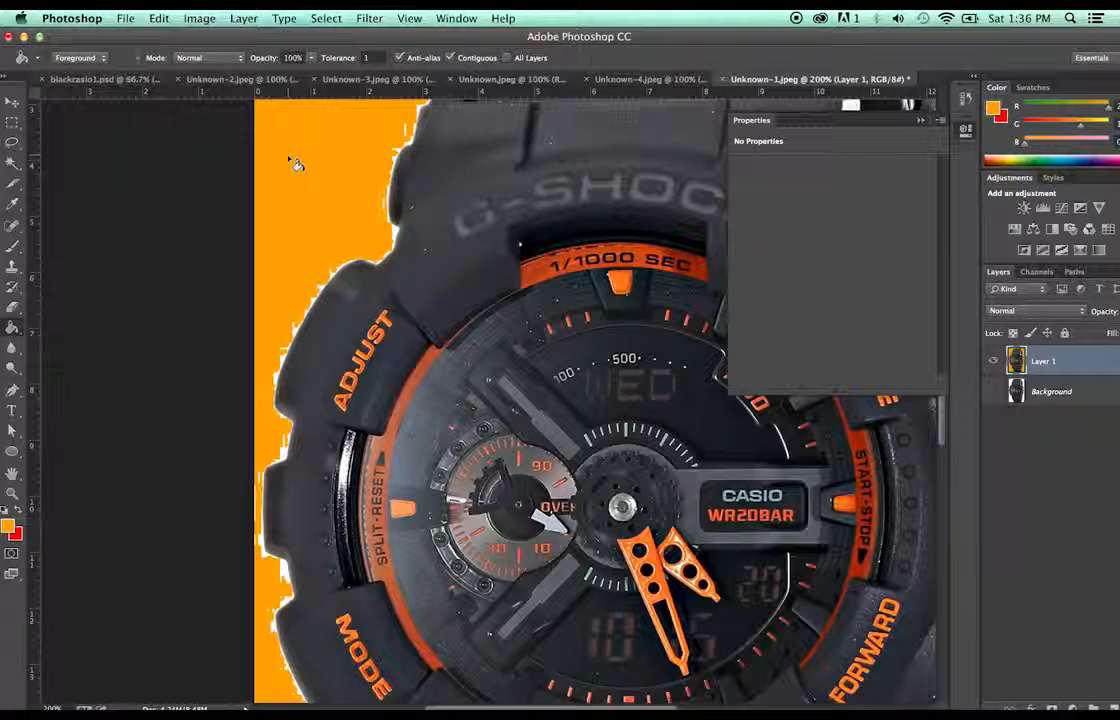
- Check the white fringe along the watch's outline, then undo the orange fill
{"action": "scroll", "coordinate": [430, 268], "scroll_direction": "up", "scroll_amount": 10}
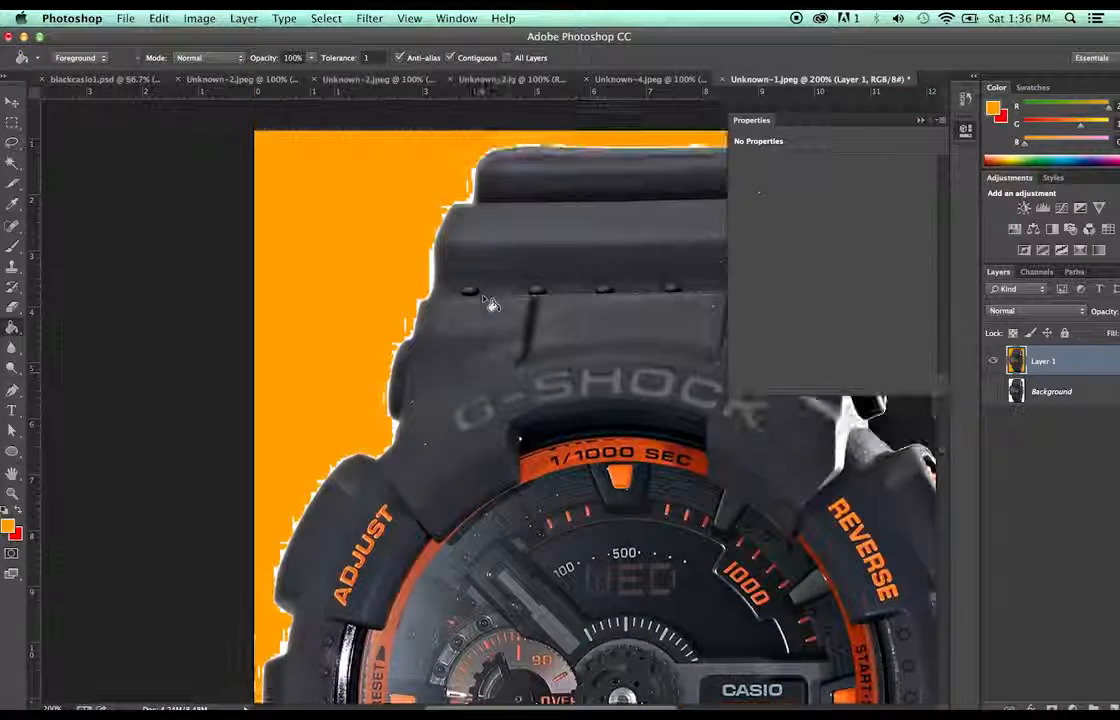
{"action": "scroll", "coordinate": [490, 303], "scroll_direction": "down", "scroll_amount": 15}
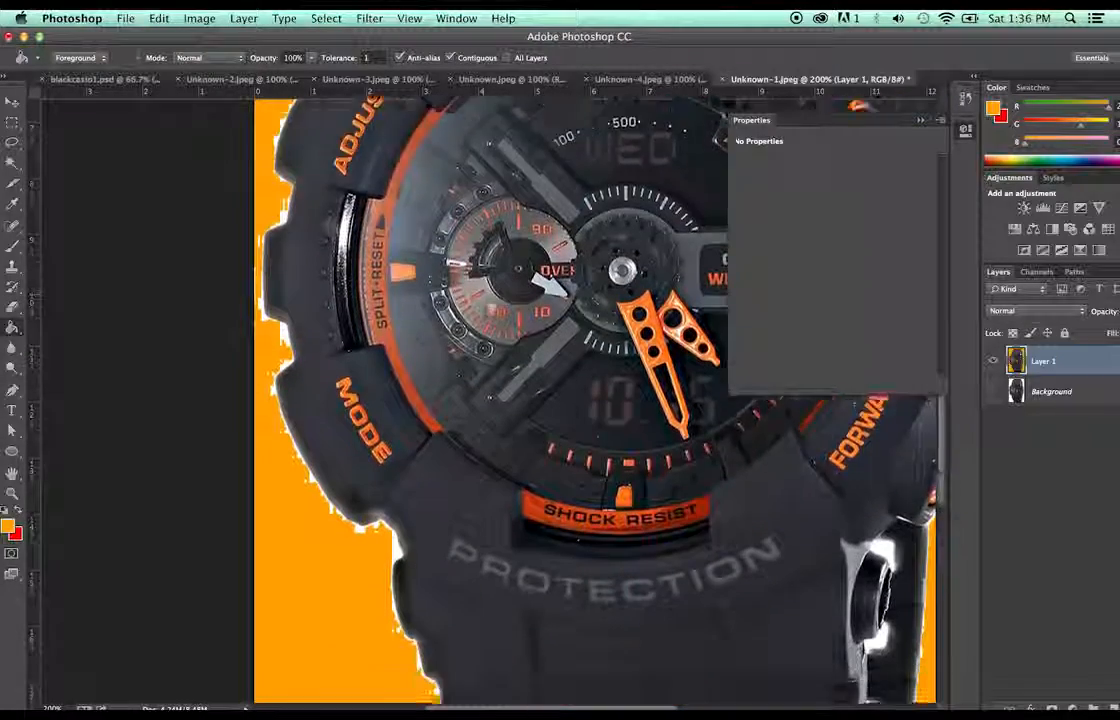
{"action": "scroll", "coordinate": [491, 303], "scroll_direction": "up", "scroll_amount": 10}
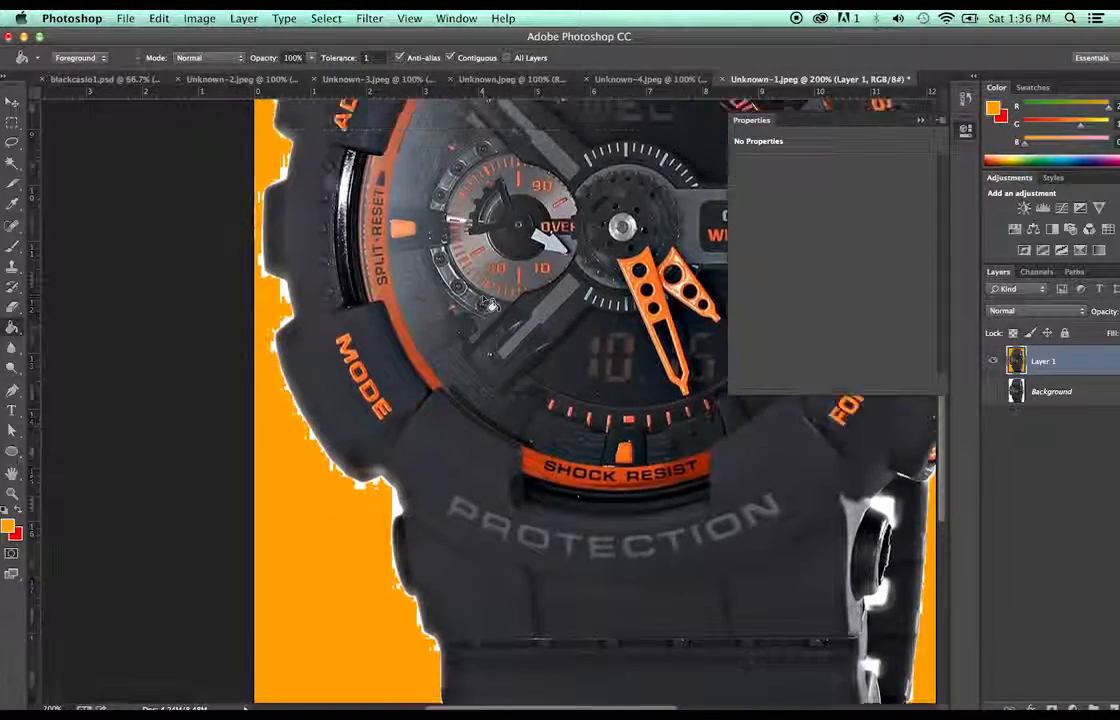
{"action": "scroll", "coordinate": [490, 310], "scroll_direction": "up", "scroll_amount": 5}
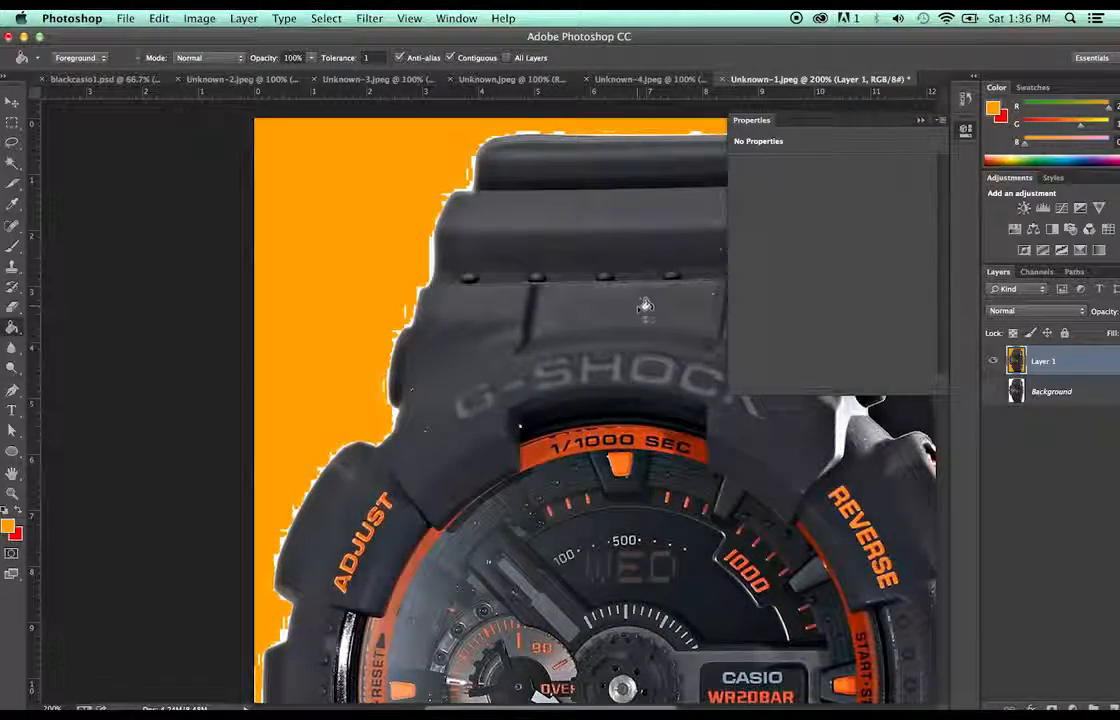
{"action": "key", "text": "super+z"}
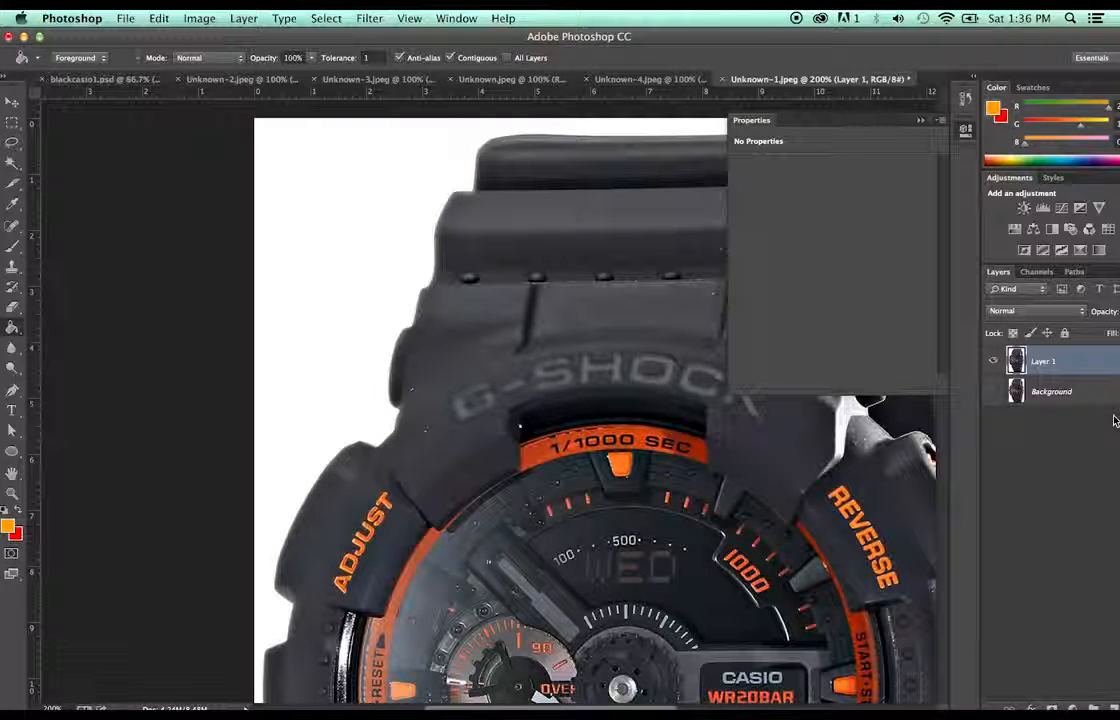
- Select the white background with the Magic Wand at tolerance 10, adding the white gaps inside the lower strap
{"action": "left_click", "coordinate": [12, 163]}
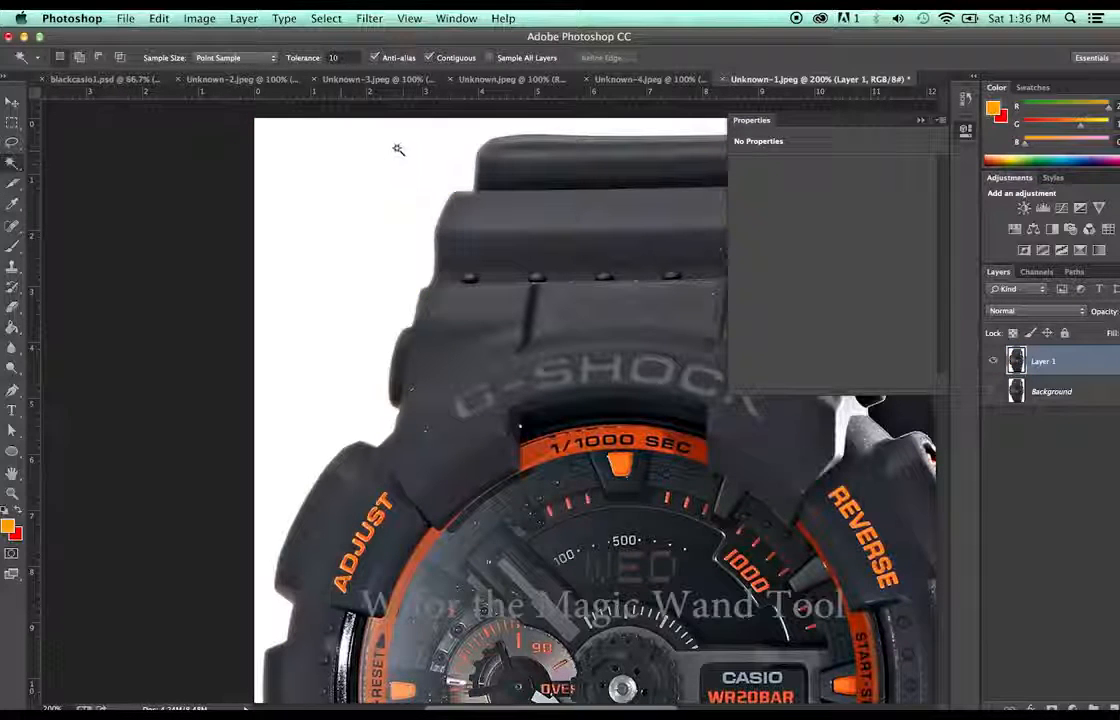
{"action": "scroll", "coordinate": [403, 170], "scroll_direction": "down", "scroll_amount": 10}
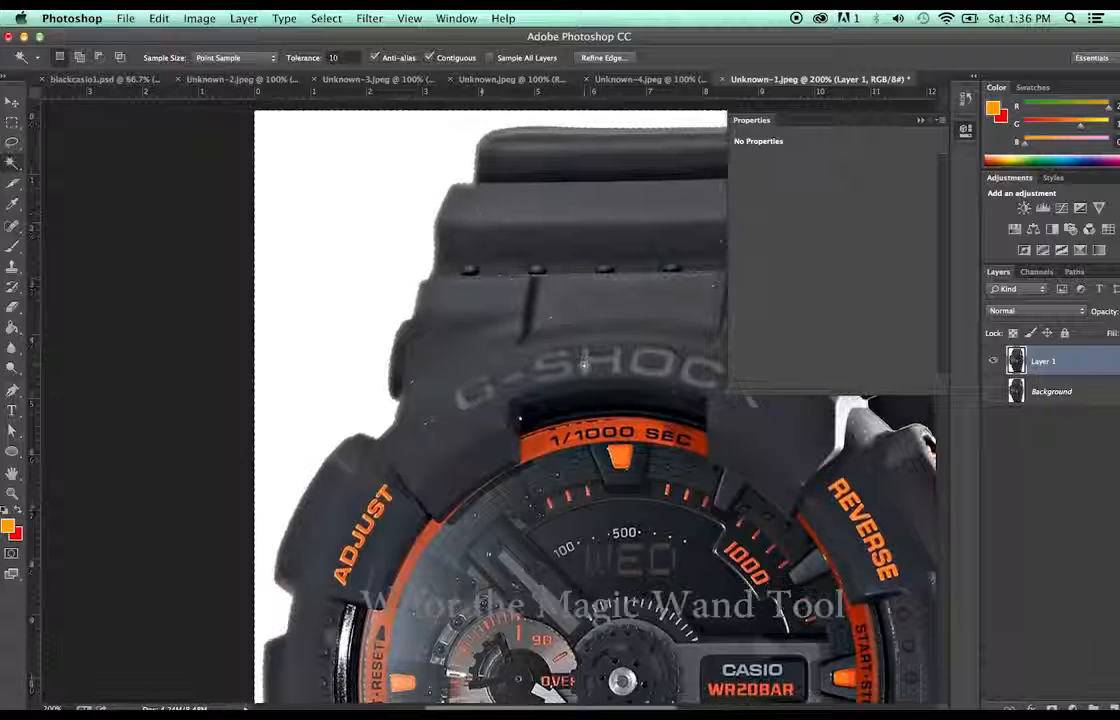
{"action": "scroll", "coordinate": [489, 203], "scroll_direction": "down", "scroll_amount": 6}
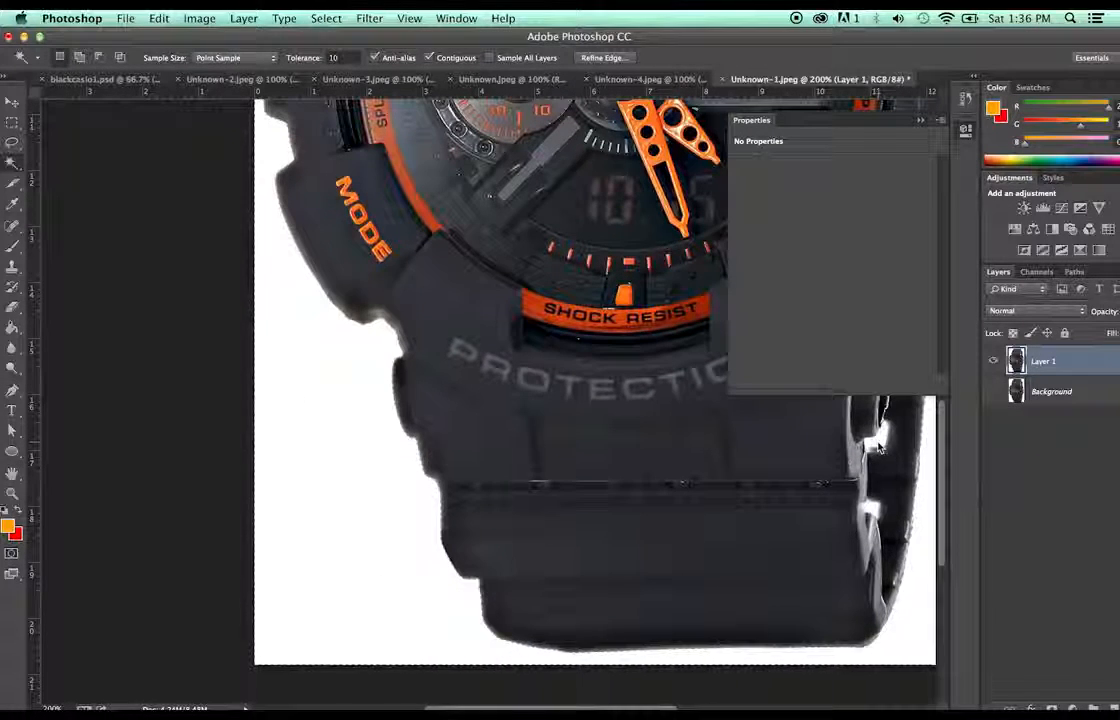
{"action": "key", "text": "shift"}
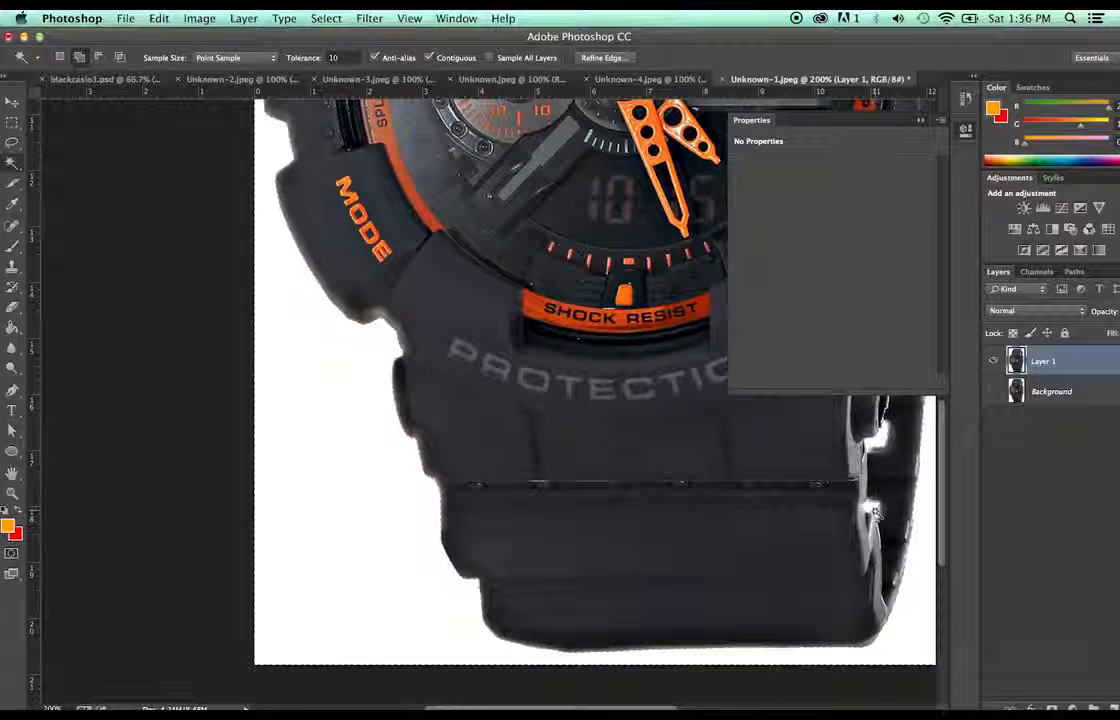
{"action": "scroll", "coordinate": [874, 513], "scroll_direction": "up", "scroll_amount": 5}
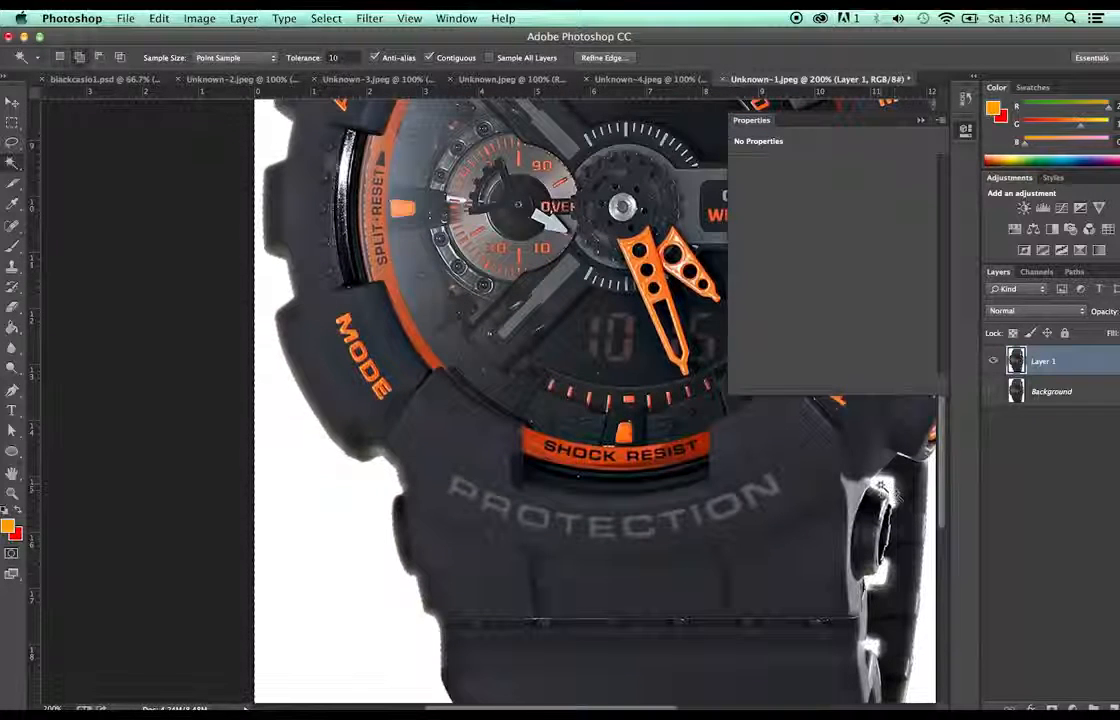
{"action": "scroll", "coordinate": [775, 492], "scroll_direction": "down", "scroll_amount": 2}
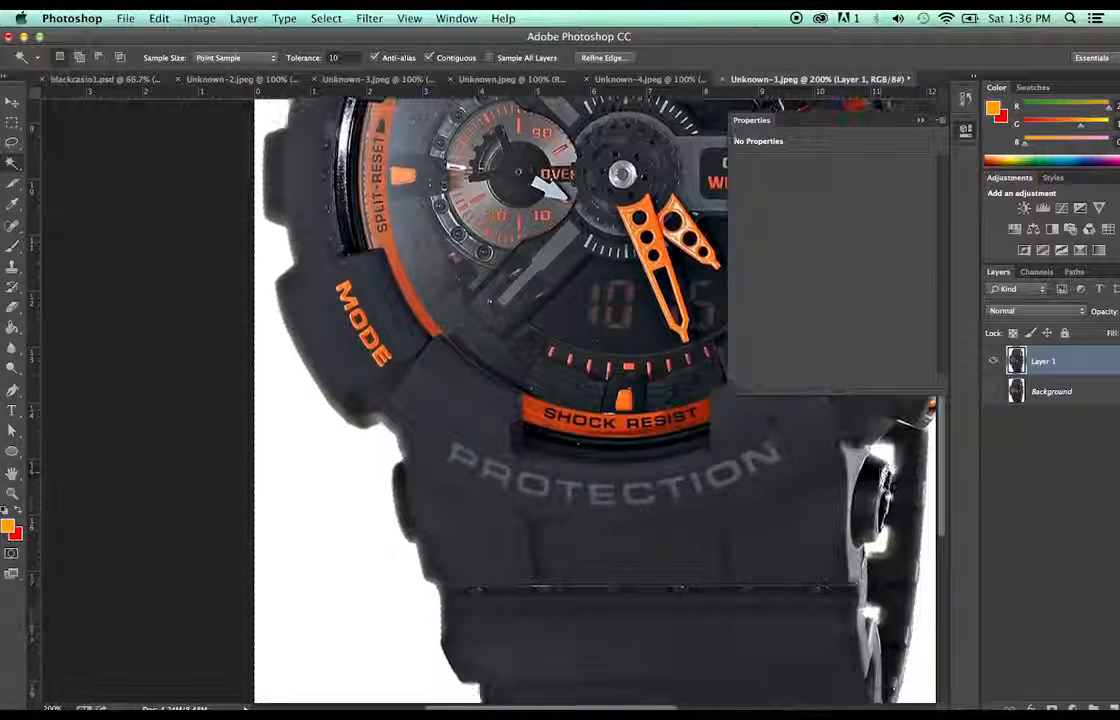
- Invert the selection to take in the watch instead of its white background
{"action": "scroll", "coordinate": [683, 344], "scroll_direction": "up", "scroll_amount": 12}
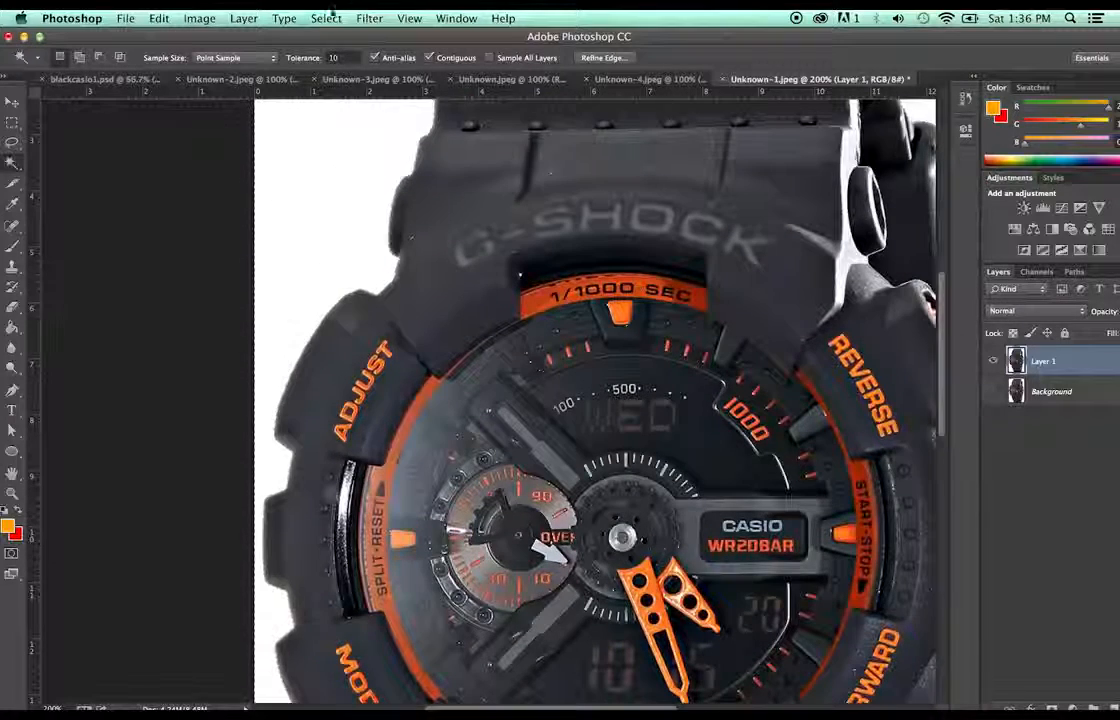
{"action": "scroll", "coordinate": [378, 273], "scroll_direction": "up", "scroll_amount": 8}
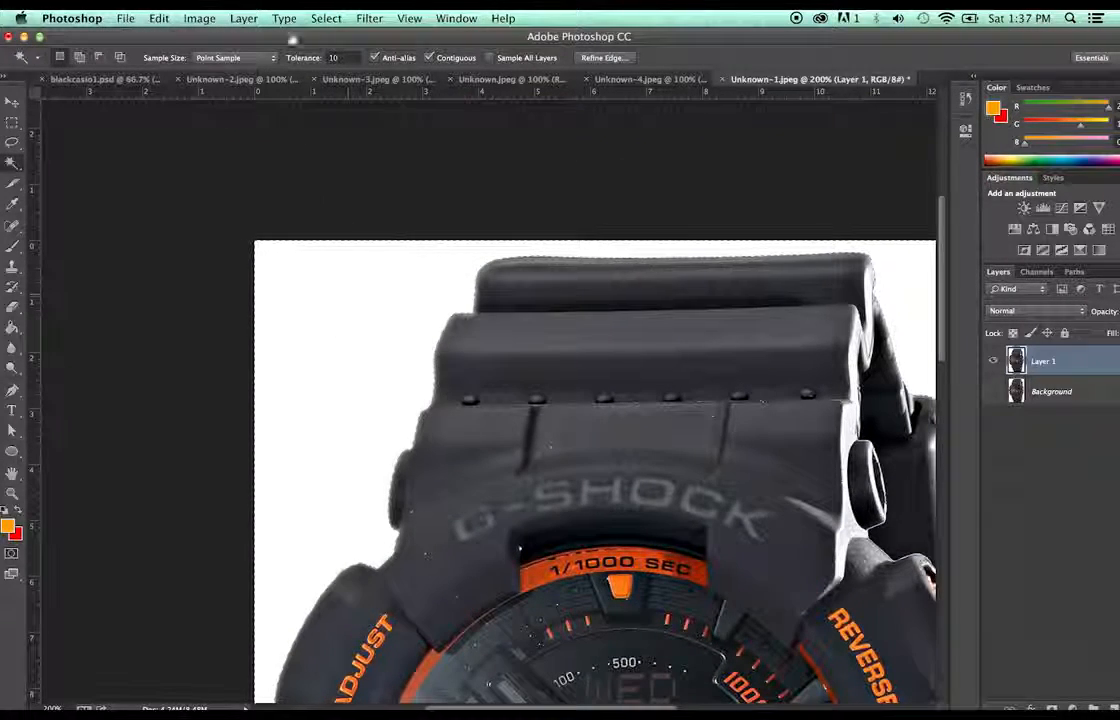
{"action": "left_click", "coordinate": [308, 16]}
{"action": "left_click", "coordinate": [337, 78]}
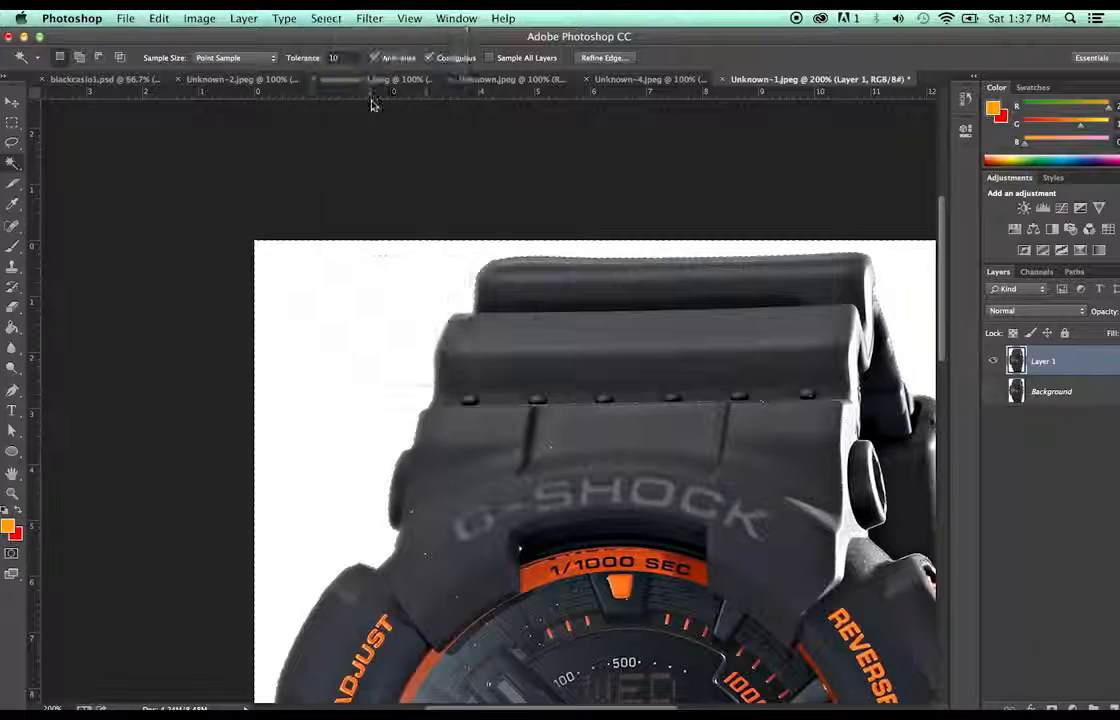
- Check the selection around the watch and create a new empty layer above Layer 1 with the default settings
{"action": "scroll", "coordinate": [596, 396], "scroll_direction": "down", "scroll_amount": 20}
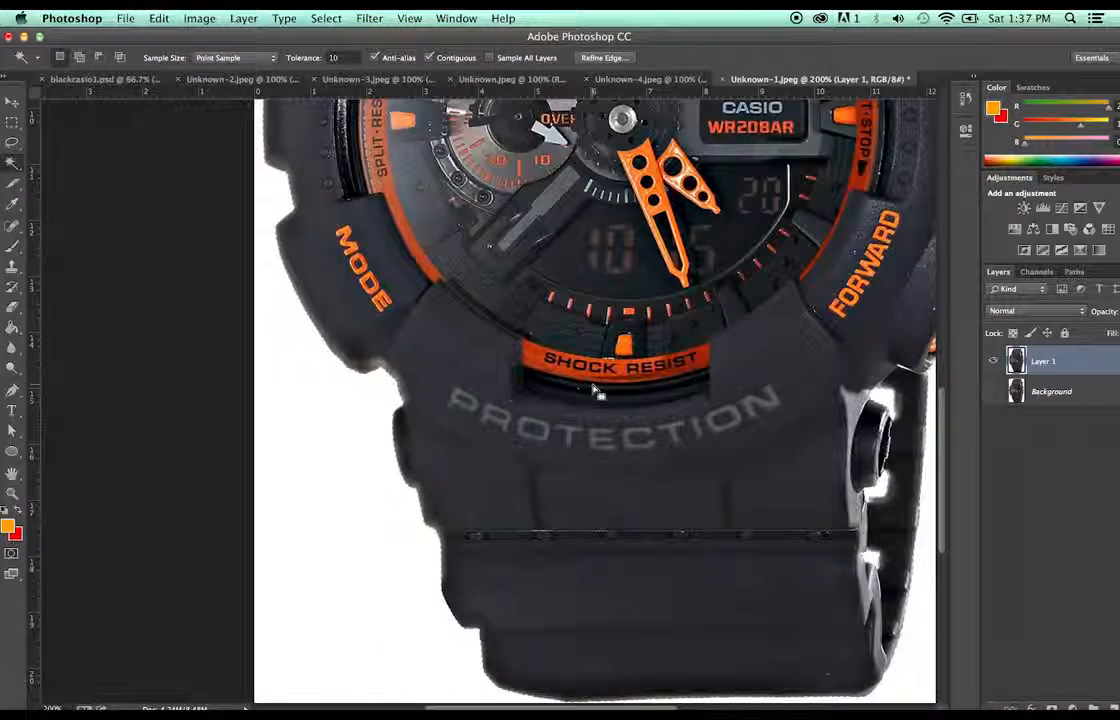
{"action": "scroll", "coordinate": [750, 337], "scroll_direction": "up", "scroll_amount": 20}
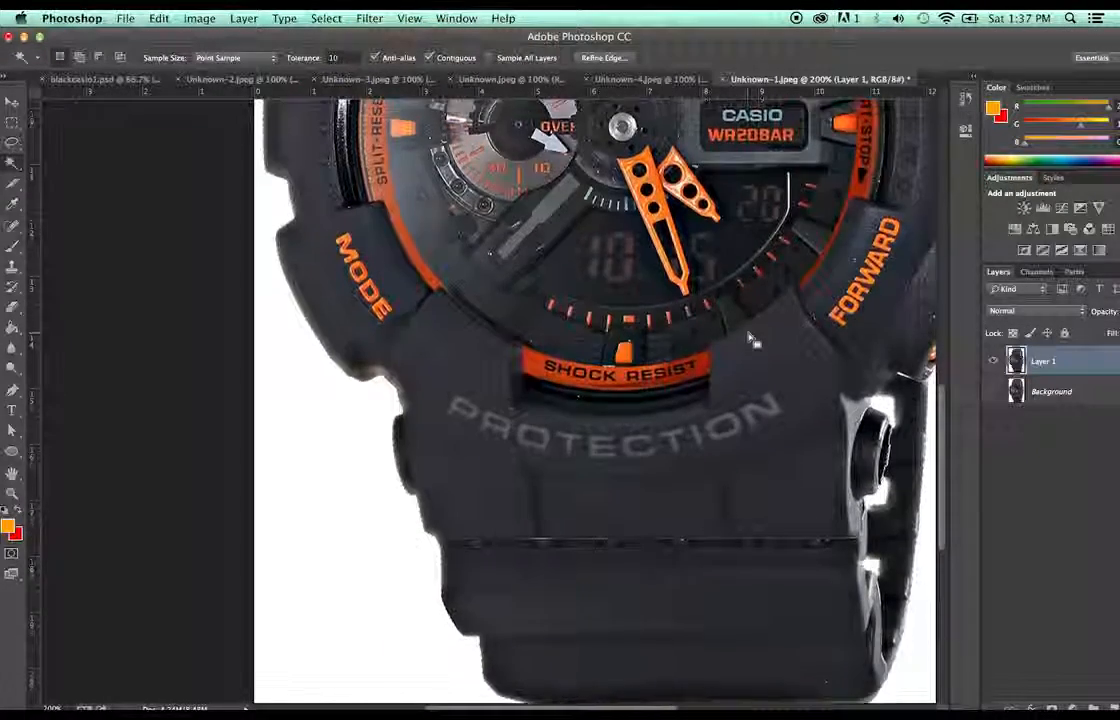
{"action": "scroll", "coordinate": [690, 217], "scroll_direction": "down", "scroll_amount": 5}
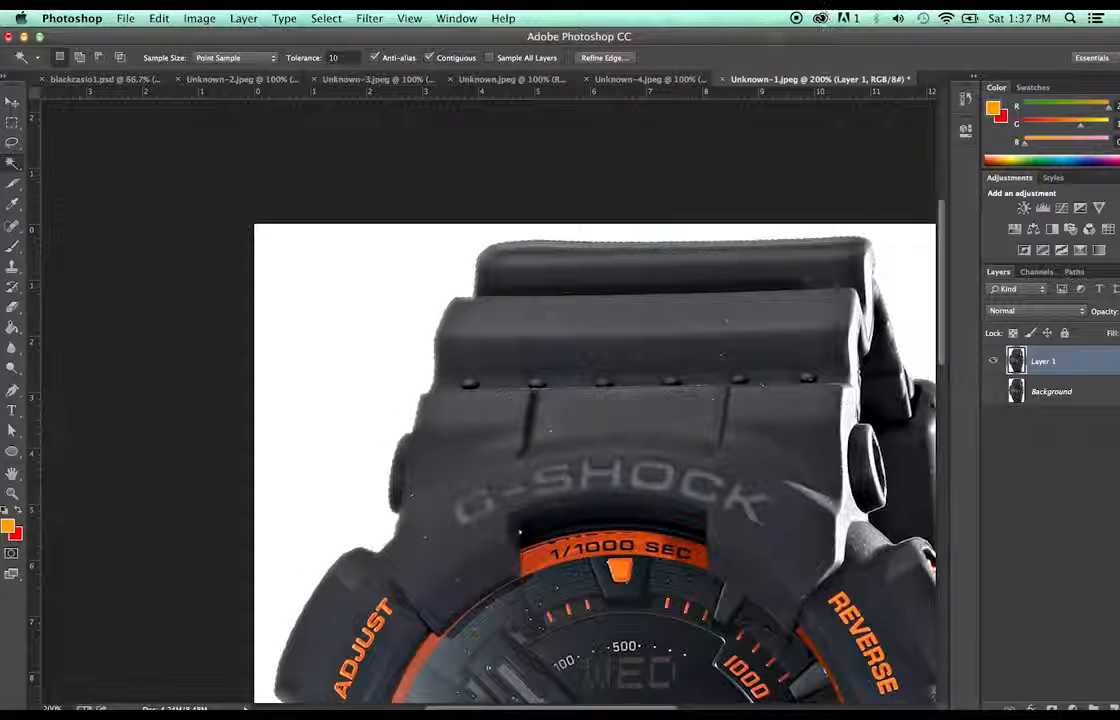
{"action": "left_click_drag", "start_coordinate": [778, 37], "coordinate": [738, 38]}
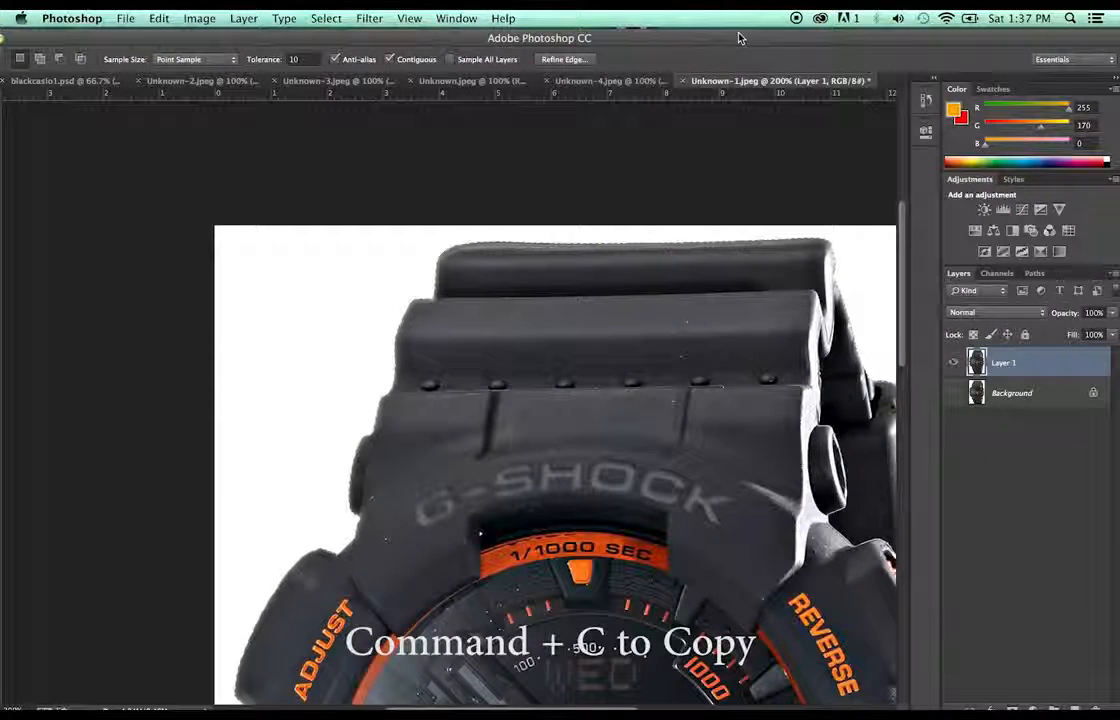
{"action": "key", "text": "super+alt+shift+n"}
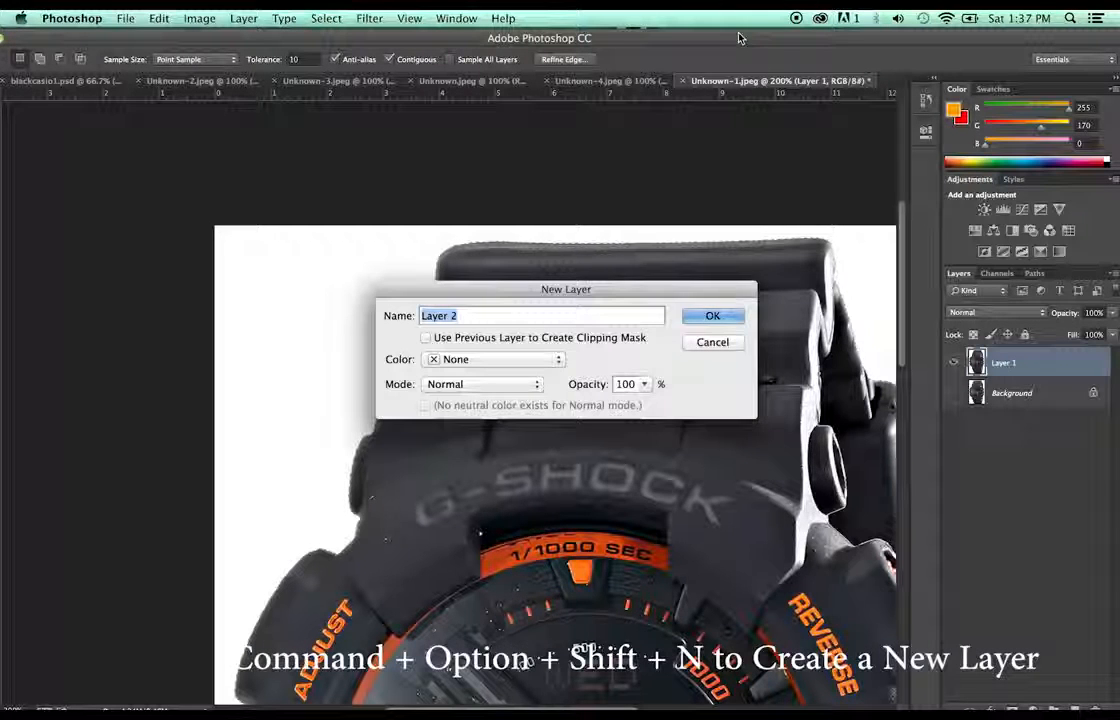
{"action": "left_click", "coordinate": [711, 317]}
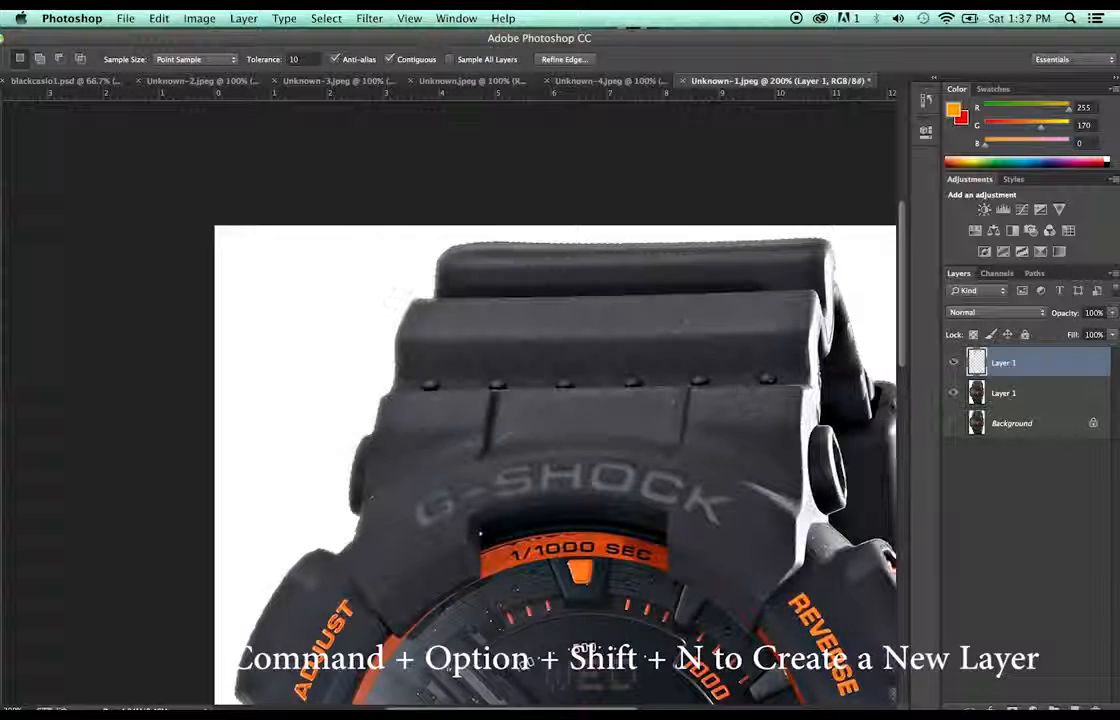
{"action": "scroll", "coordinate": [795, 280], "scroll_direction": "down", "scroll_amount": 2}
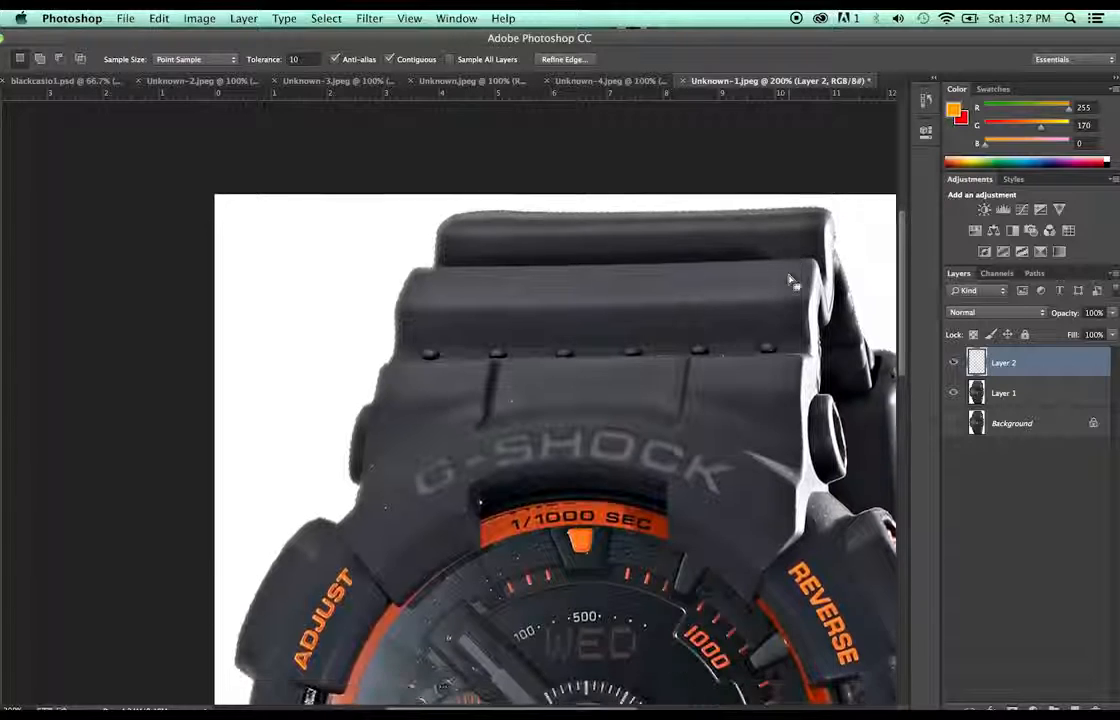
- Copy the selected watch from Layer 1 and paste it onto Layer 2
{"action": "left_click_drag", "start_coordinate": [1012, 363], "coordinate": [1032, 394]}
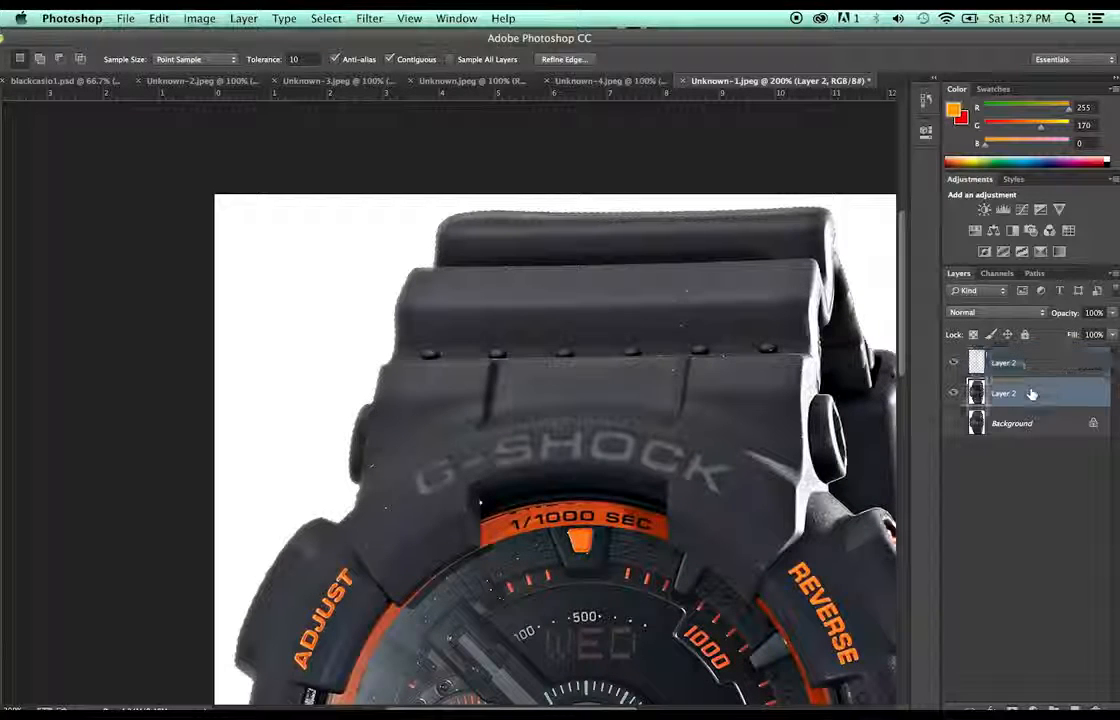
{"action": "left_click", "coordinate": [1032, 394]}
{"action": "key", "text": "super+c"}
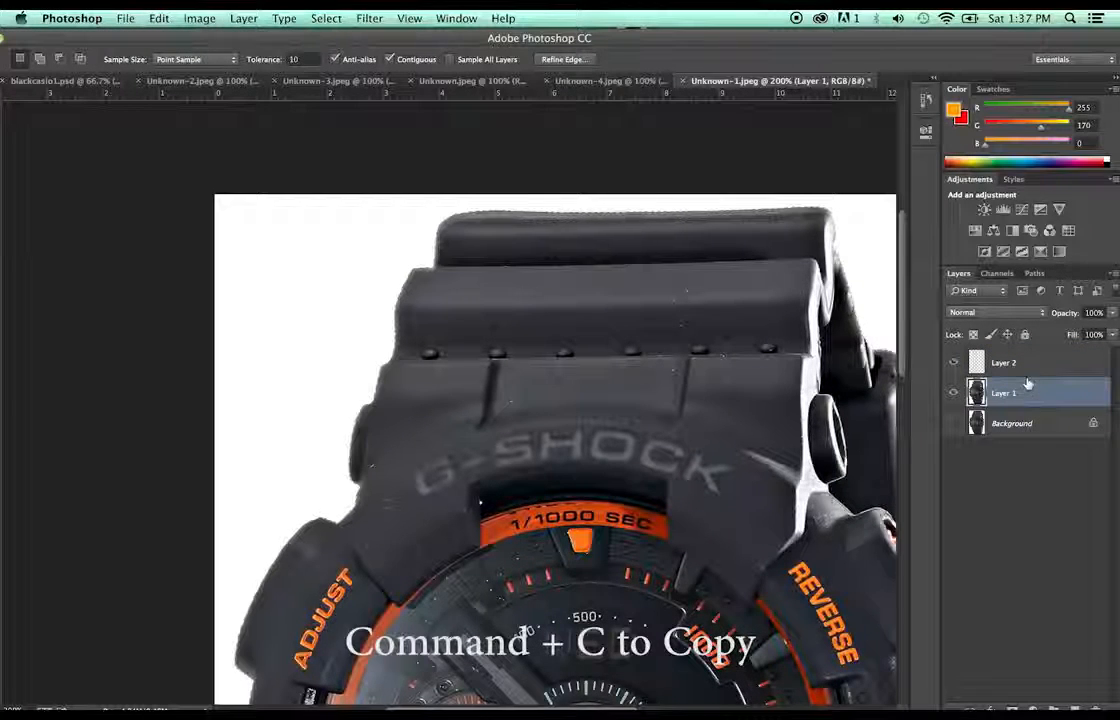
{"action": "left_click", "coordinate": [1022, 366]}
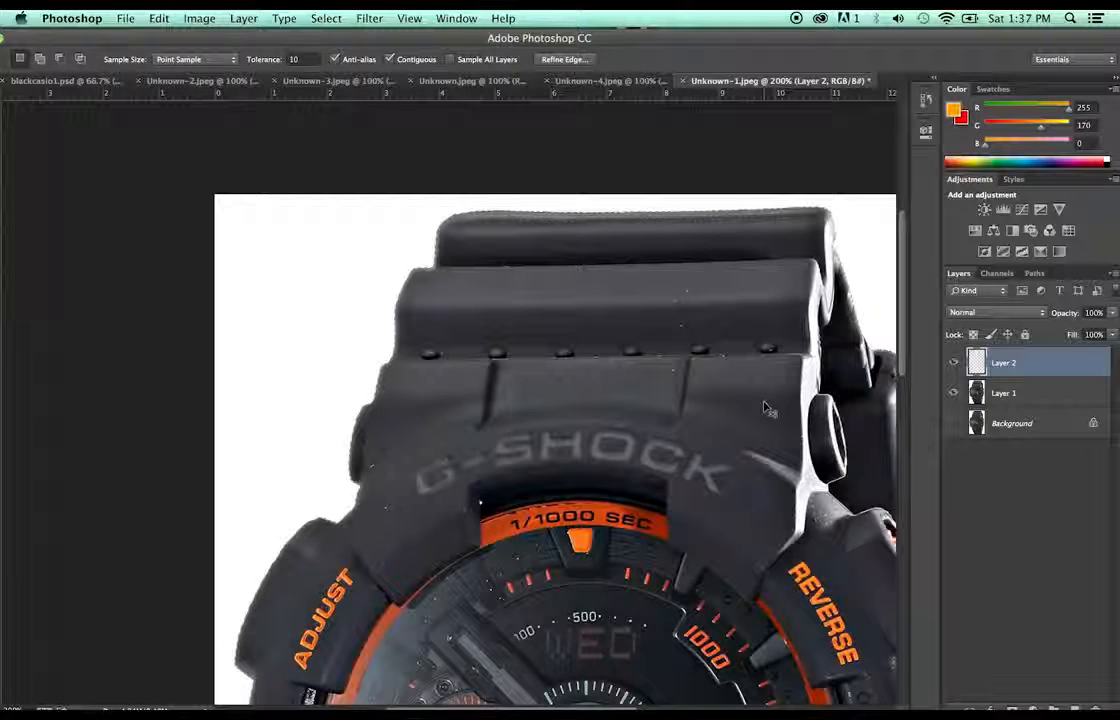
{"action": "key", "text": "super+v"}
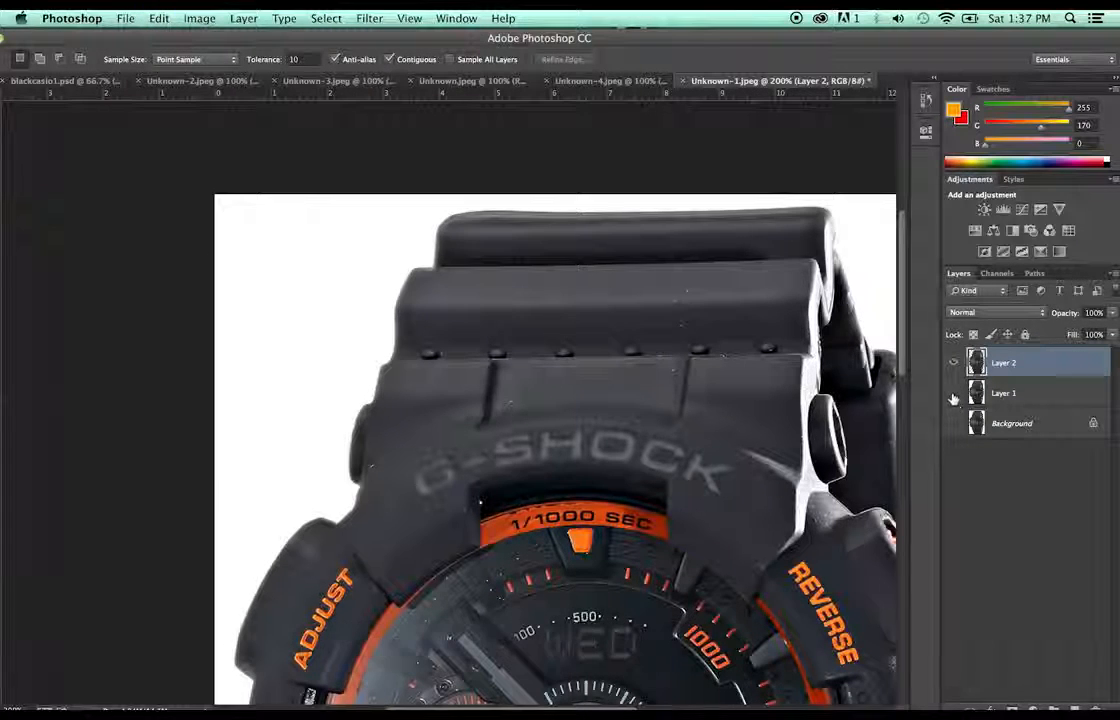
- Hide Layer 1 and check the cut-out watch's edges on the transparent background
{"action": "left_click", "coordinate": [953, 398]}
{"action": "scroll", "coordinate": [750, 272], "scroll_direction": "down", "scroll_amount": 5}
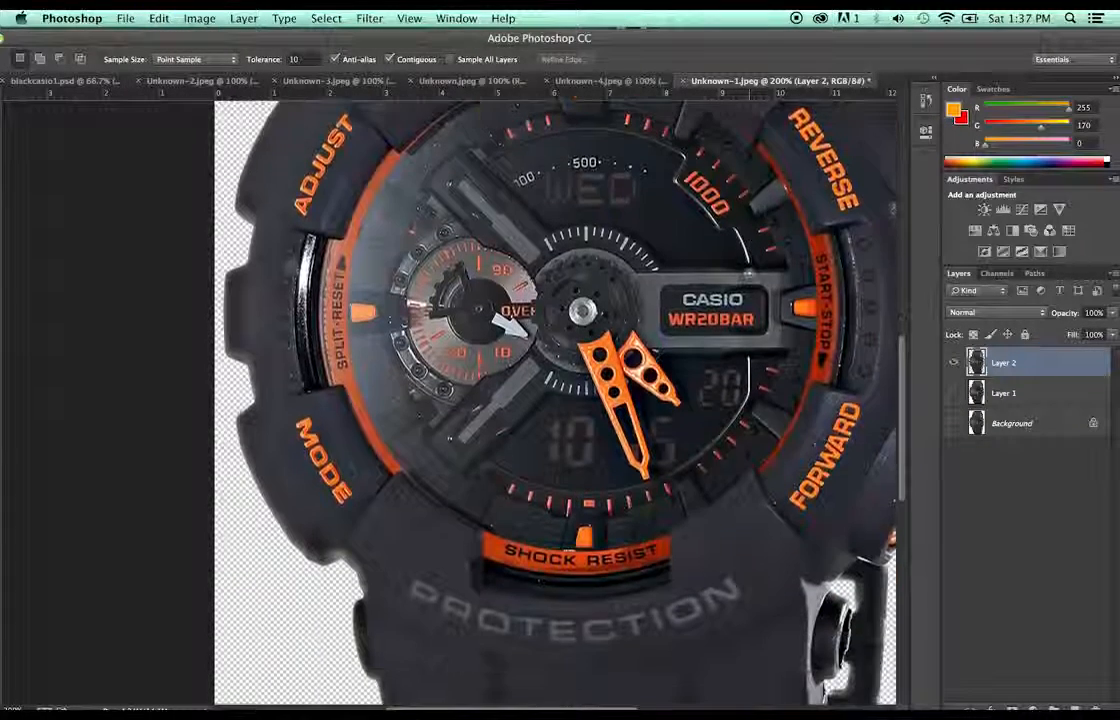
{"action": "scroll", "coordinate": [750, 272], "scroll_direction": "down", "scroll_amount": 8}
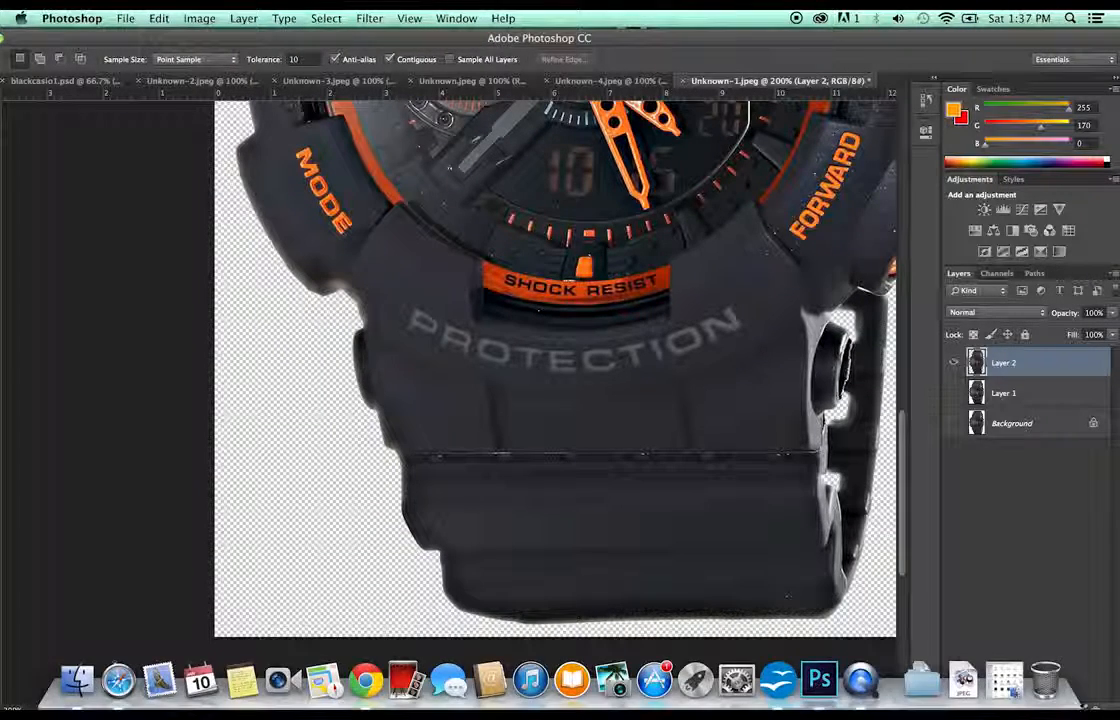
- Add a new layer above the cut-out watch, set the foreground colour to red #ff0000 and fill the layer with the Paint Bucket
{"action": "left_click", "coordinate": [1075, 707]}
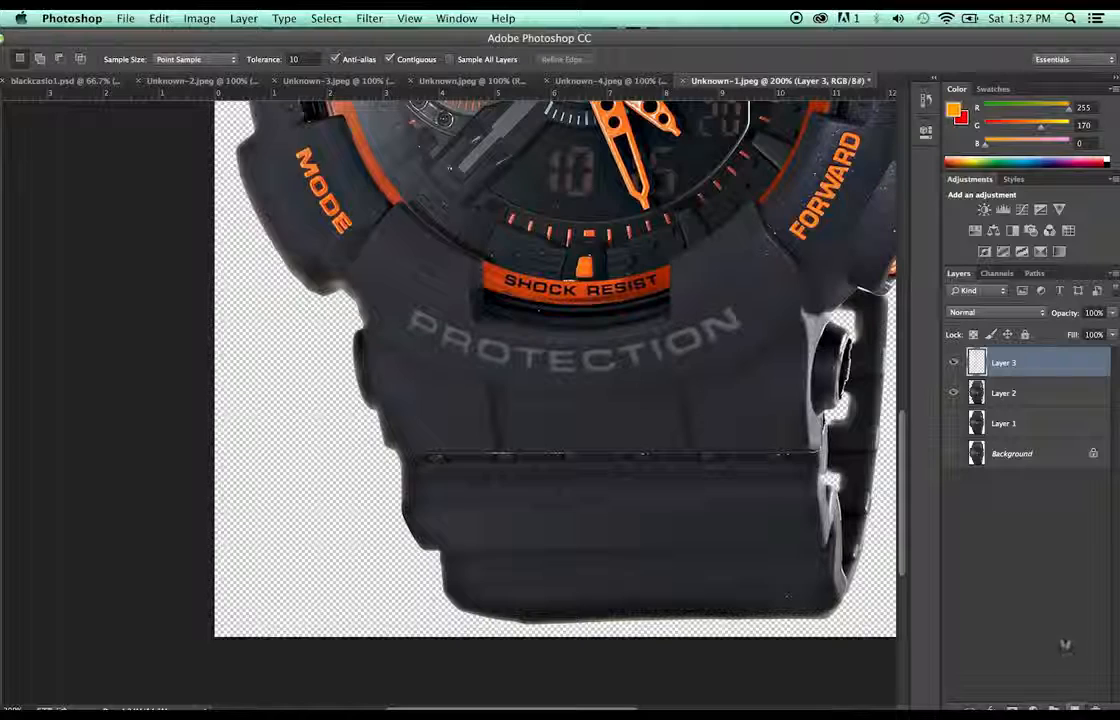
{"action": "left_click_drag", "start_coordinate": [455, 38], "coordinate": [490, 18]}
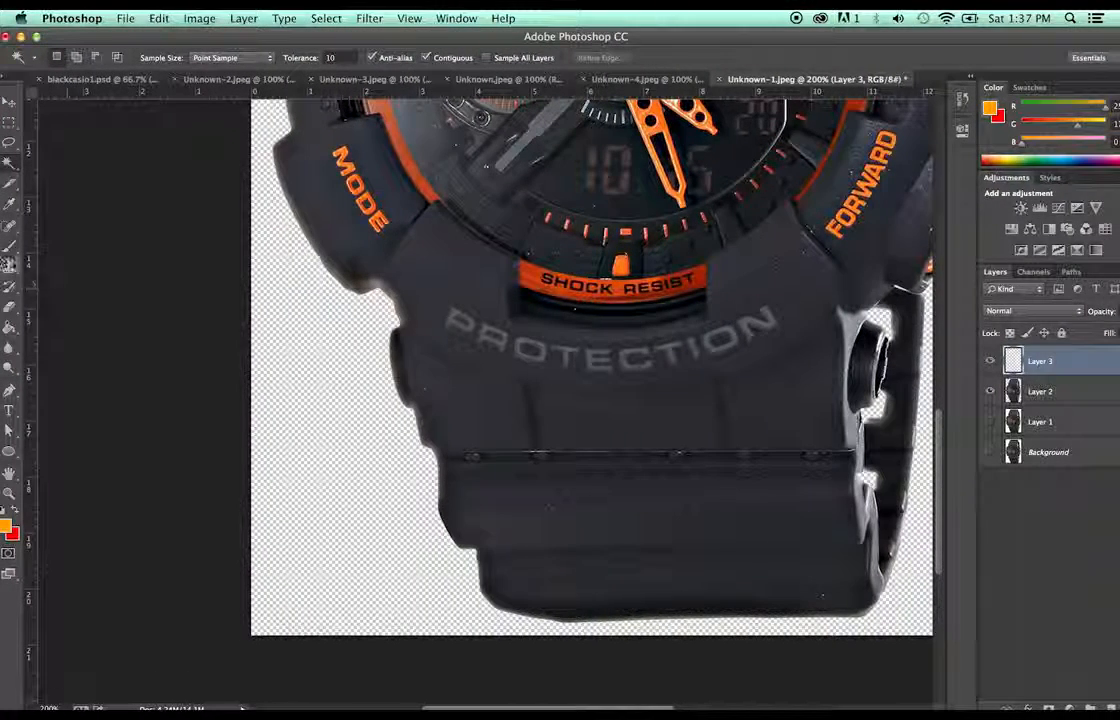
{"action": "key", "text": "g"}
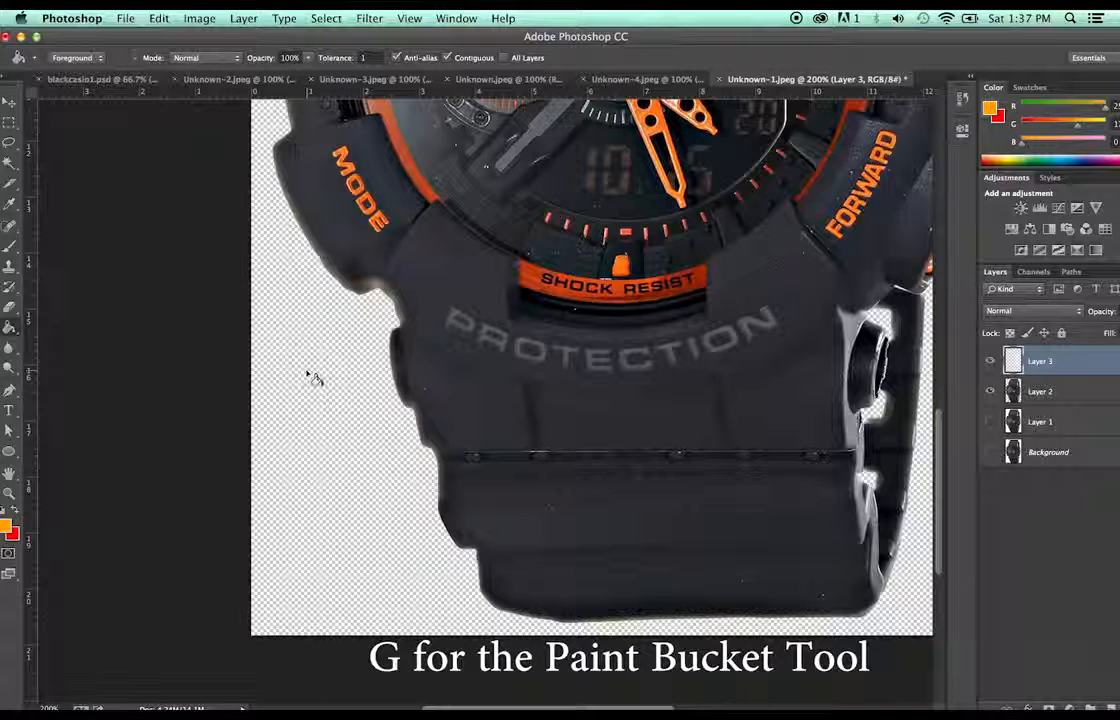
{"action": "left_click", "coordinate": [9, 530]}
{"action": "left_click", "coordinate": [228, 416]}
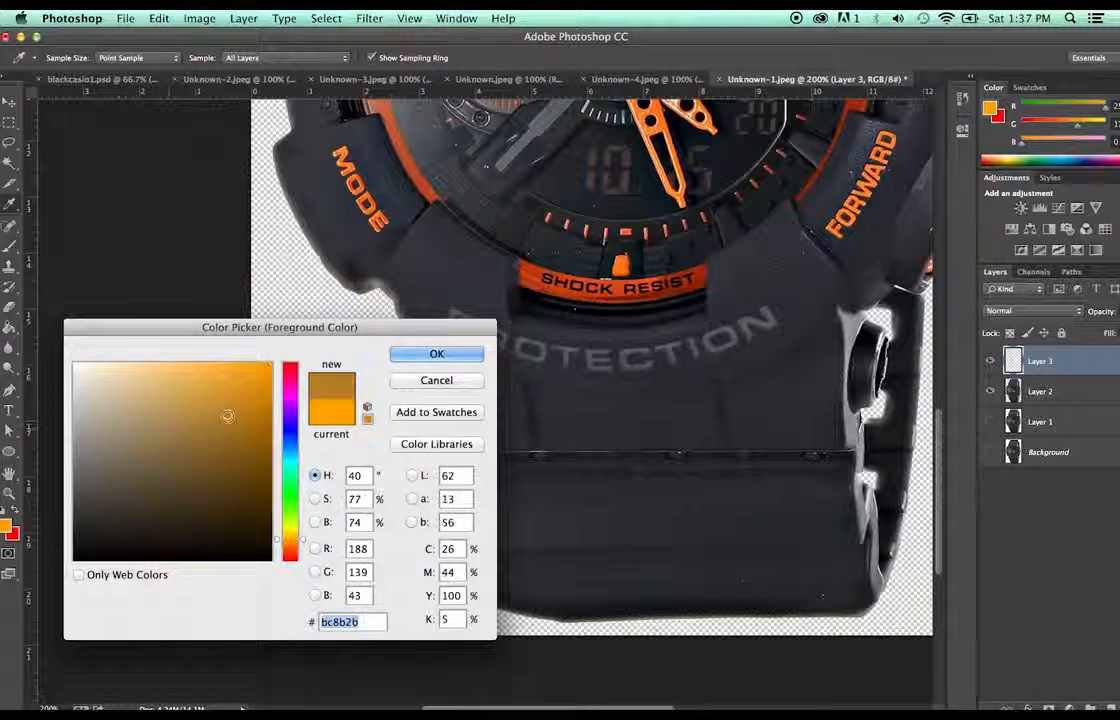
{"action": "left_click", "coordinate": [270, 363]}
{"action": "left_click_drag", "start_coordinate": [290, 385], "coordinate": [290, 362]}
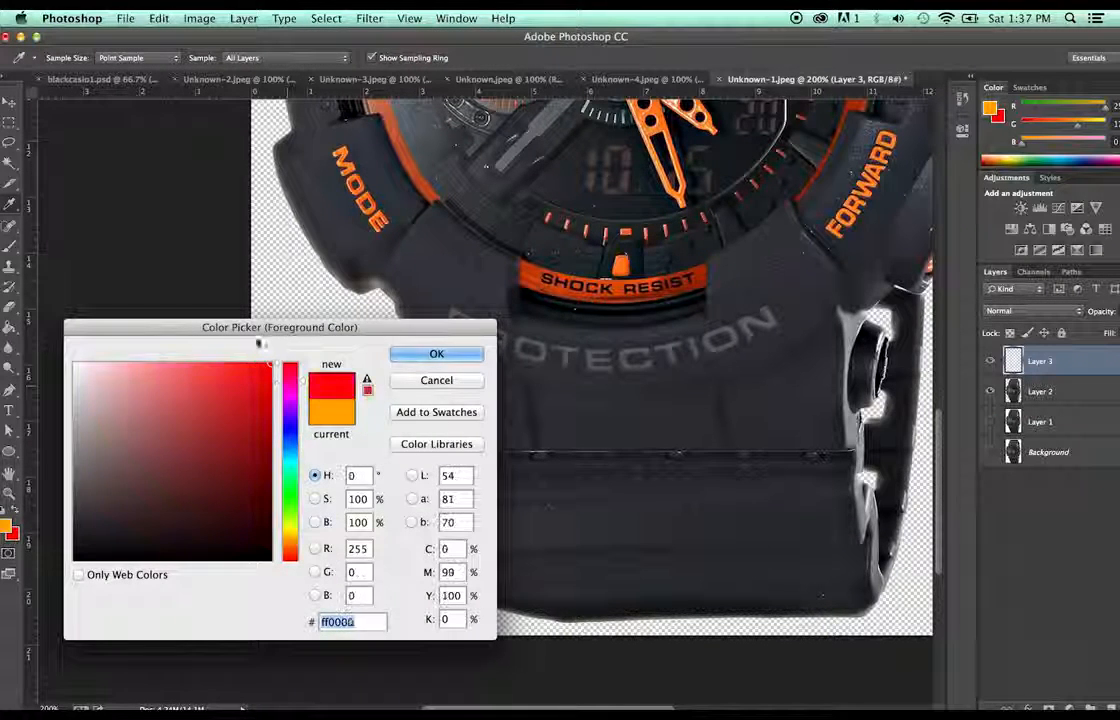
{"action": "left_click", "coordinate": [435, 355]}
{"action": "left_click", "coordinate": [314, 324]}
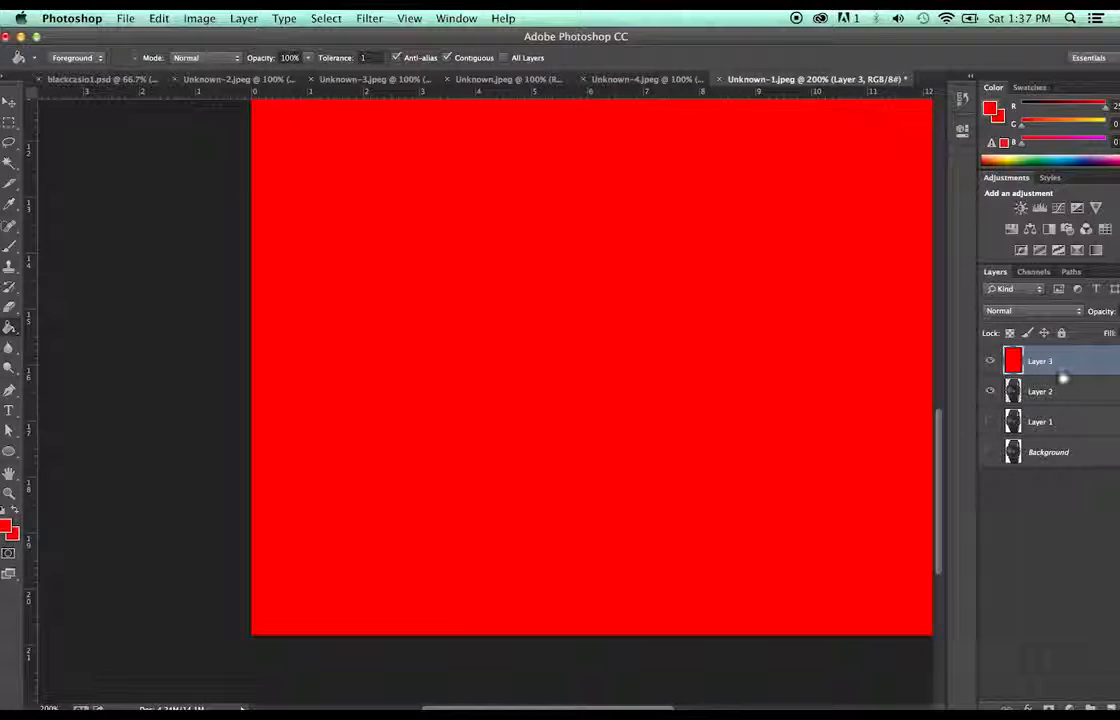
- Move the red Layer 3 beneath Layer 2 and check the watch's outline against the red background
{"action": "left_click_drag", "start_coordinate": [1062, 378], "coordinate": [1067, 407]}
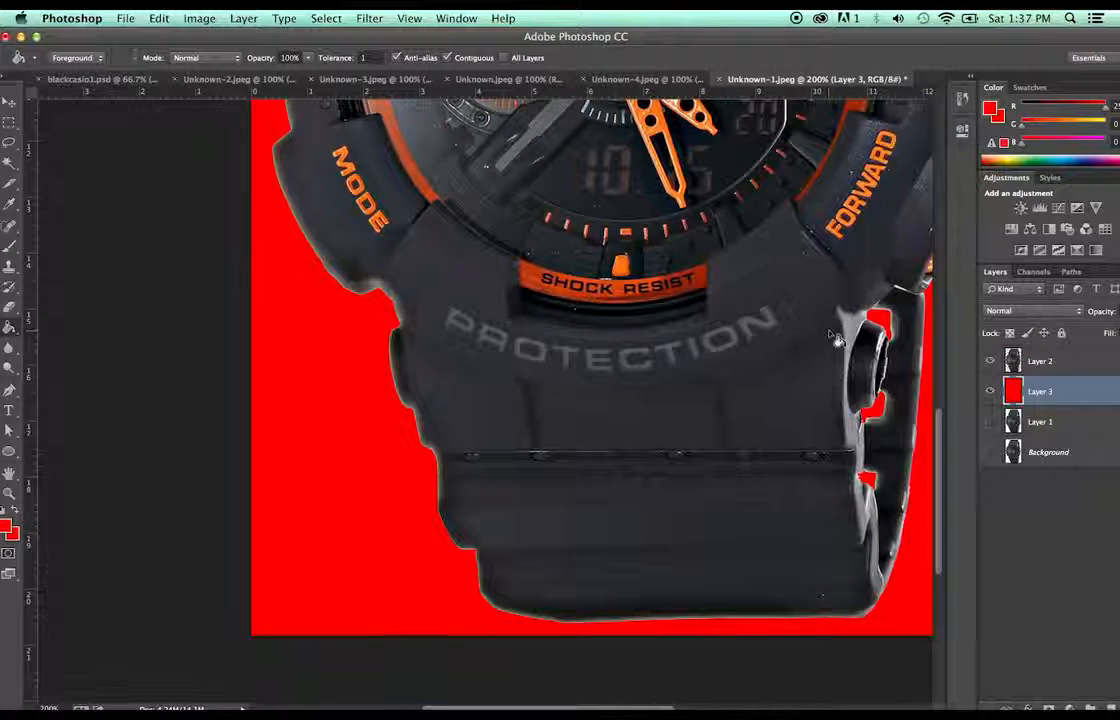
{"action": "scroll", "coordinate": [775, 412], "scroll_direction": "up", "scroll_amount": 10}
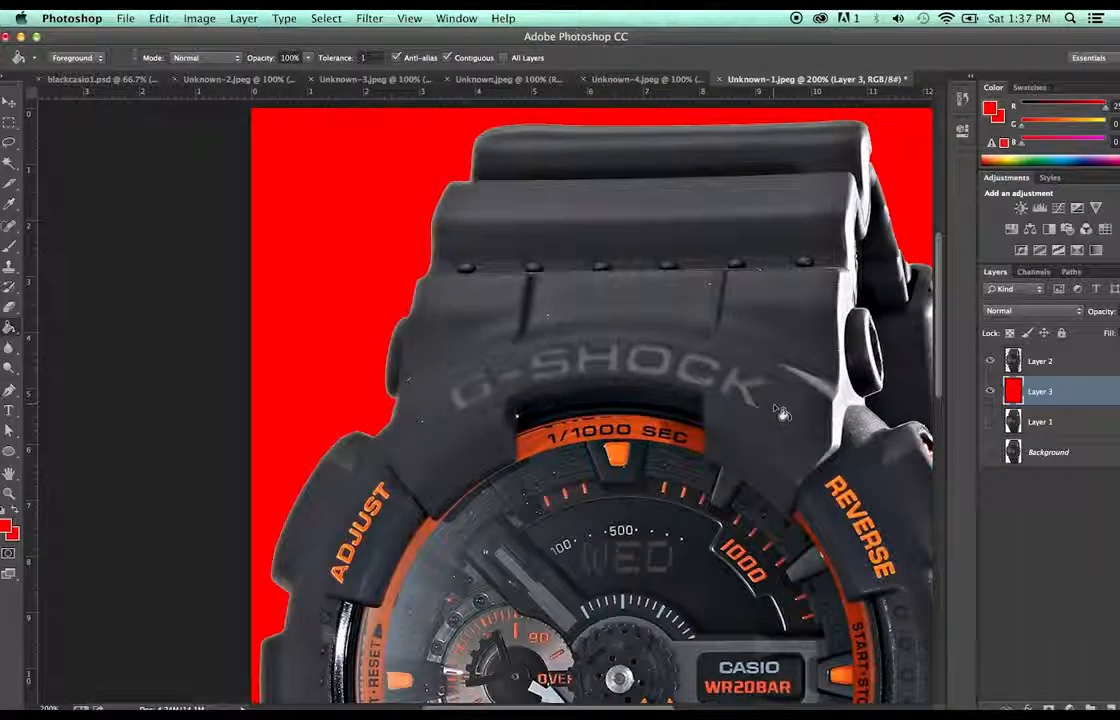
{"action": "scroll", "coordinate": [775, 409], "scroll_direction": "down", "scroll_amount": 6}
{"action": "scroll", "coordinate": [778, 410], "scroll_direction": "down", "scroll_amount": 5}
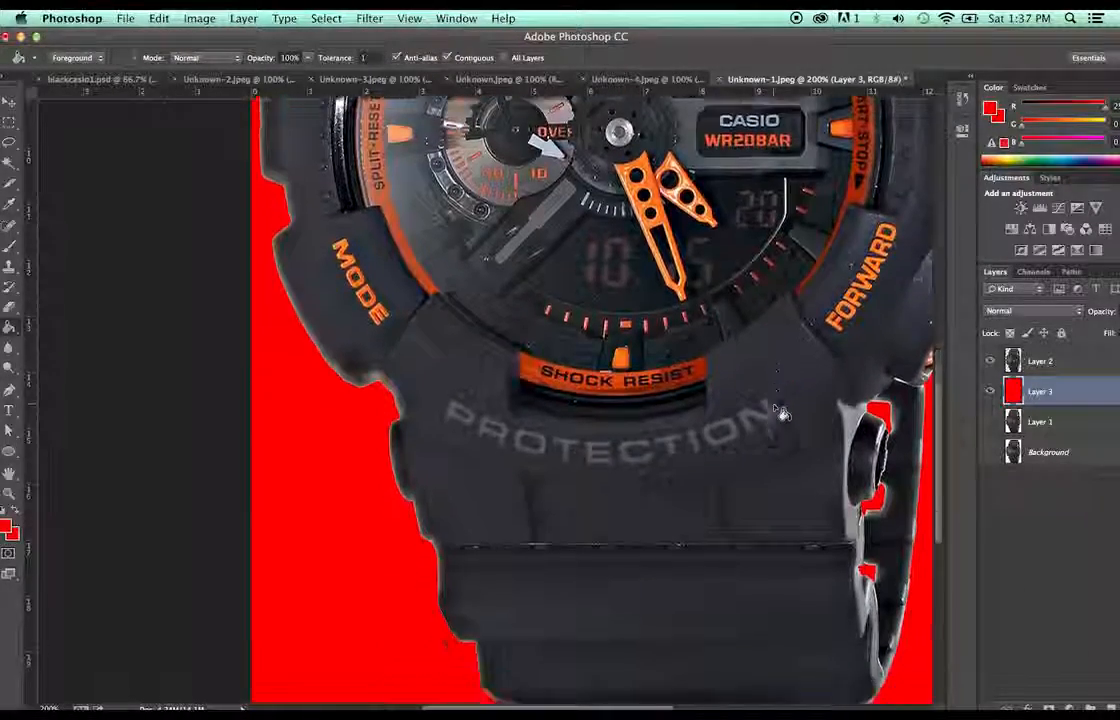
{"action": "scroll", "coordinate": [697, 413], "scroll_direction": "up", "scroll_amount": 15}
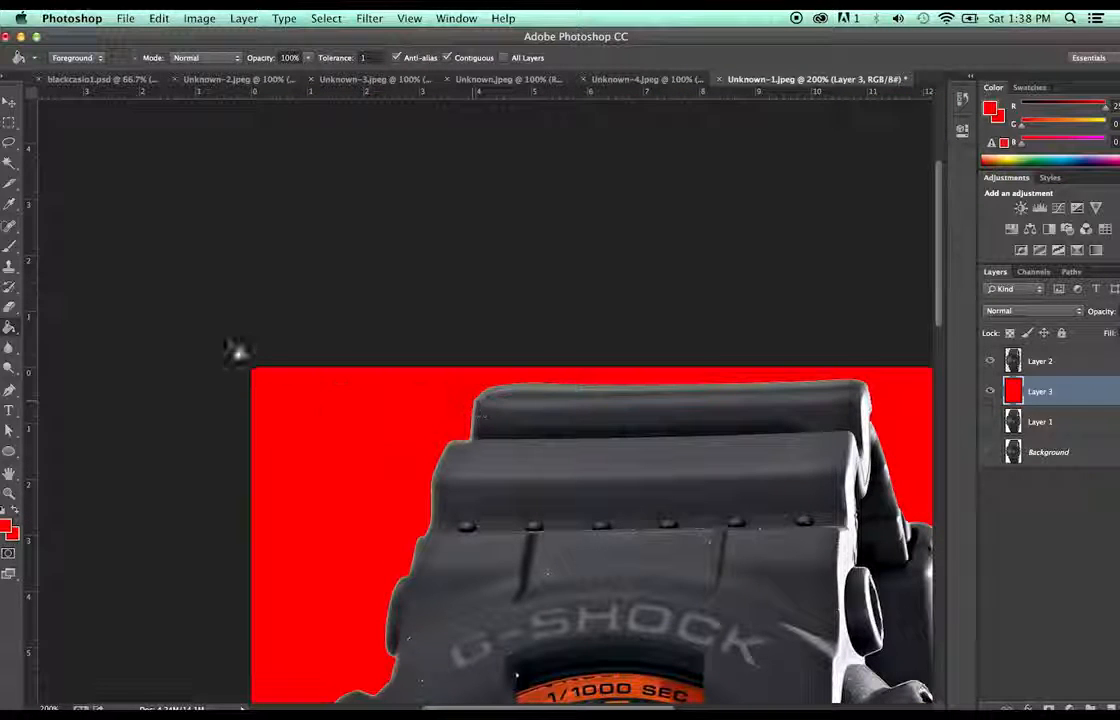
- Save the layered document to the Desktop in Photoshop format as casio1.psd with Maximize Compatibility on
{"action": "left_click", "coordinate": [125, 18]}
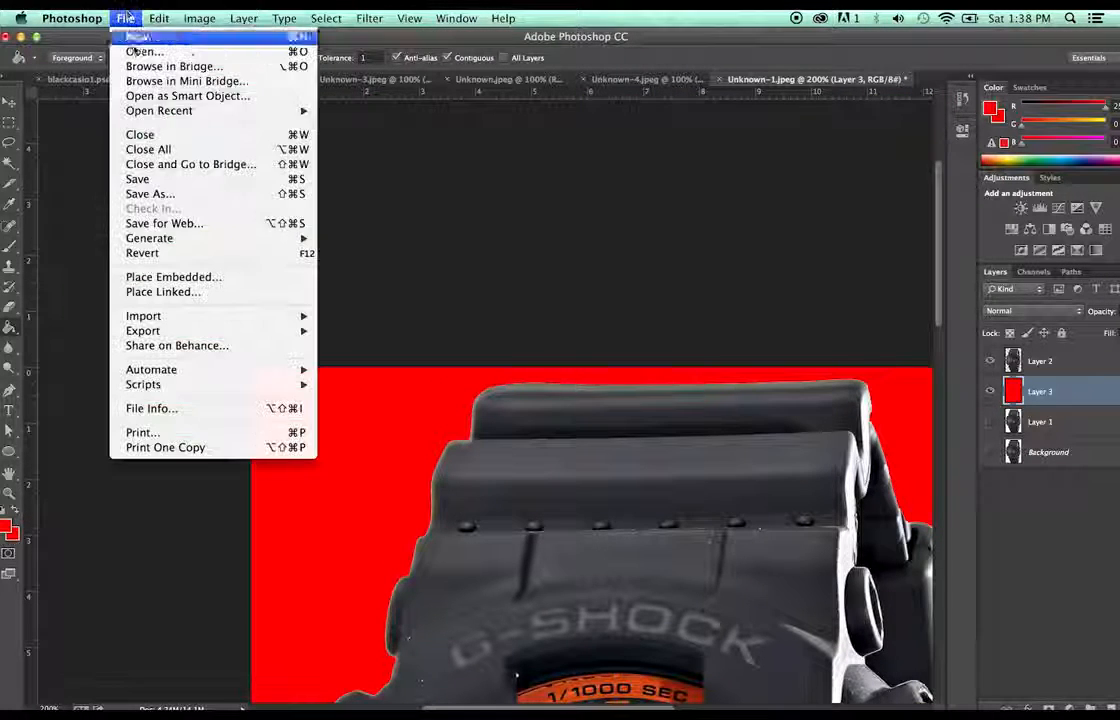
{"action": "left_click", "coordinate": [190, 194]}
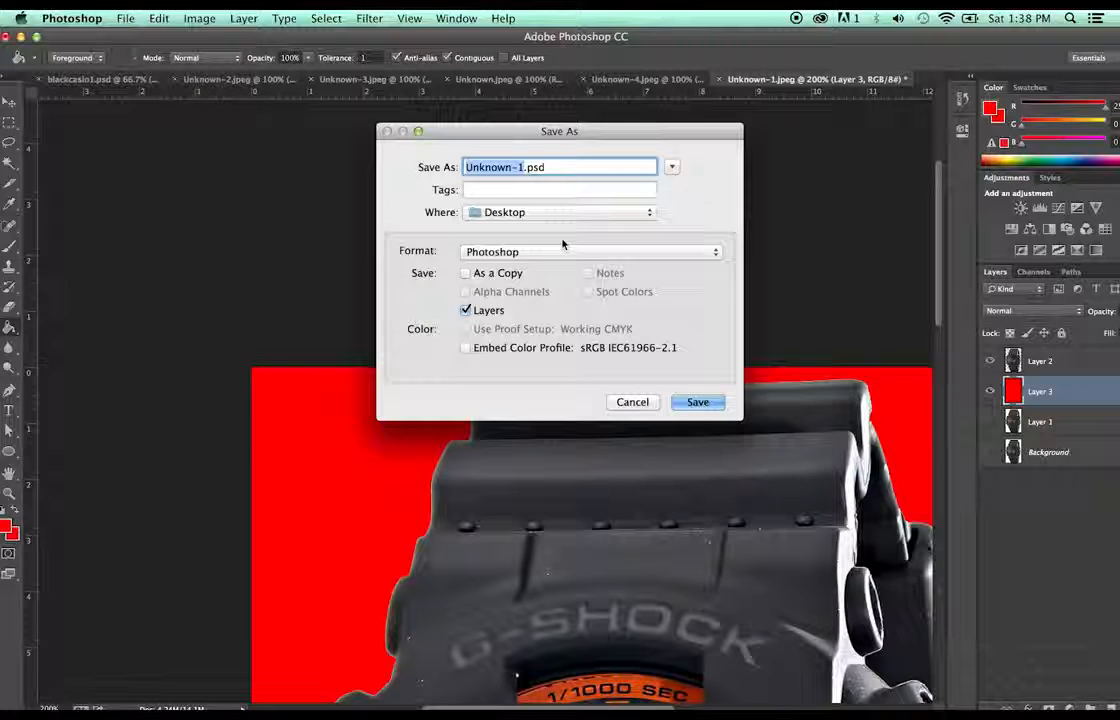
{"action": "type", "text": "cas"}
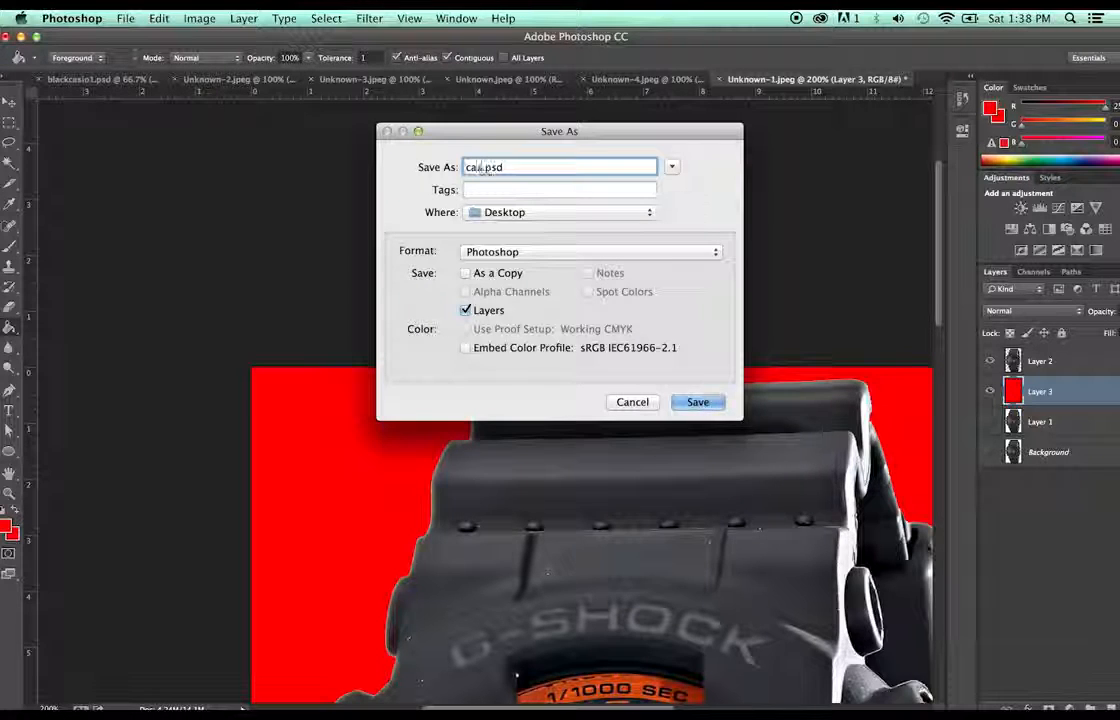
{"action": "type", "text": "io1"}
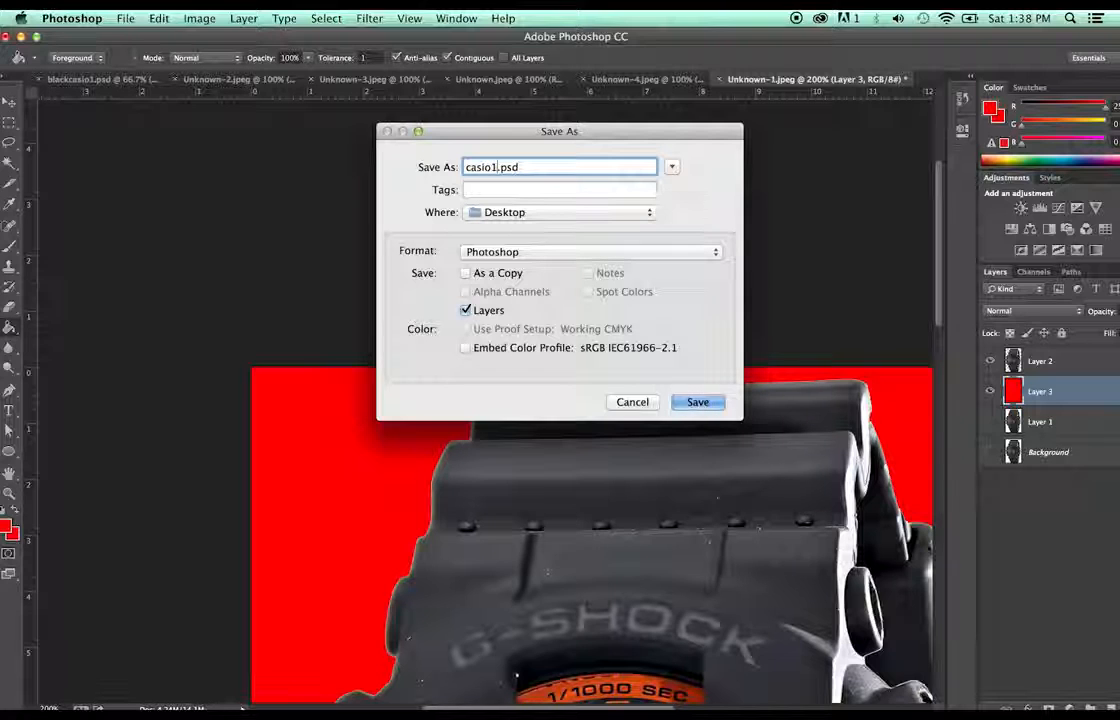
{"action": "key", "text": "Return"}
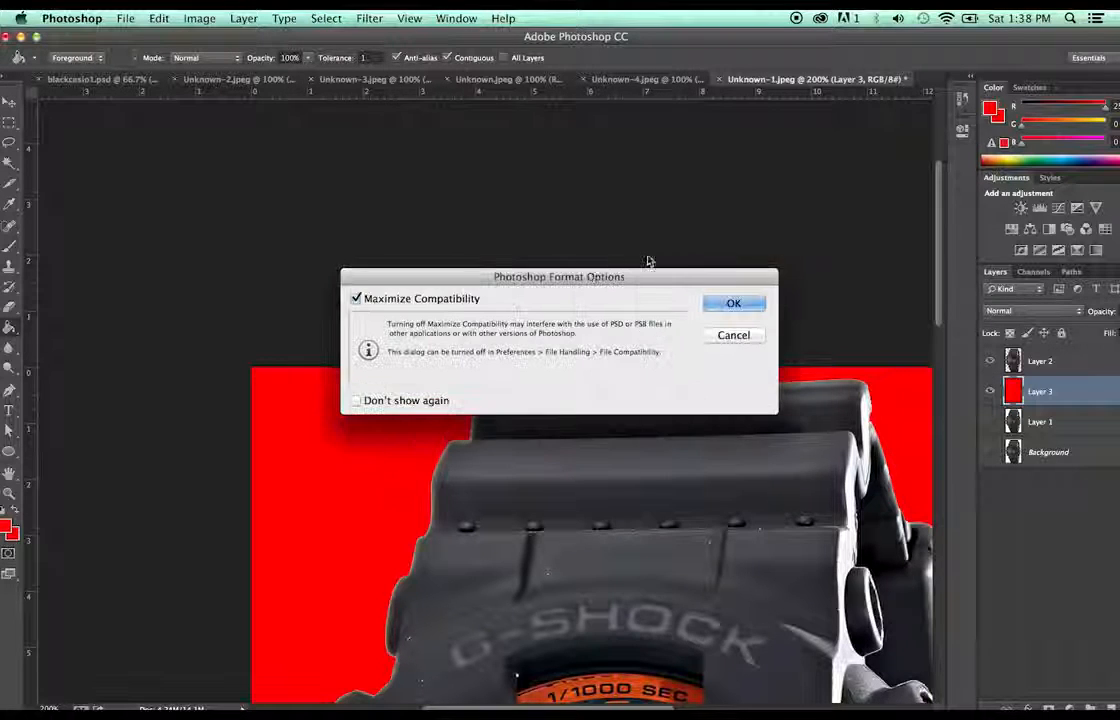
{"action": "left_click", "coordinate": [735, 304]}
- Save a PNG version as casio1.png to the Desktop with smallest compression and no interlacing, and move the application window aside to uncover the saved files
{"action": "left_click", "coordinate": [125, 18]}
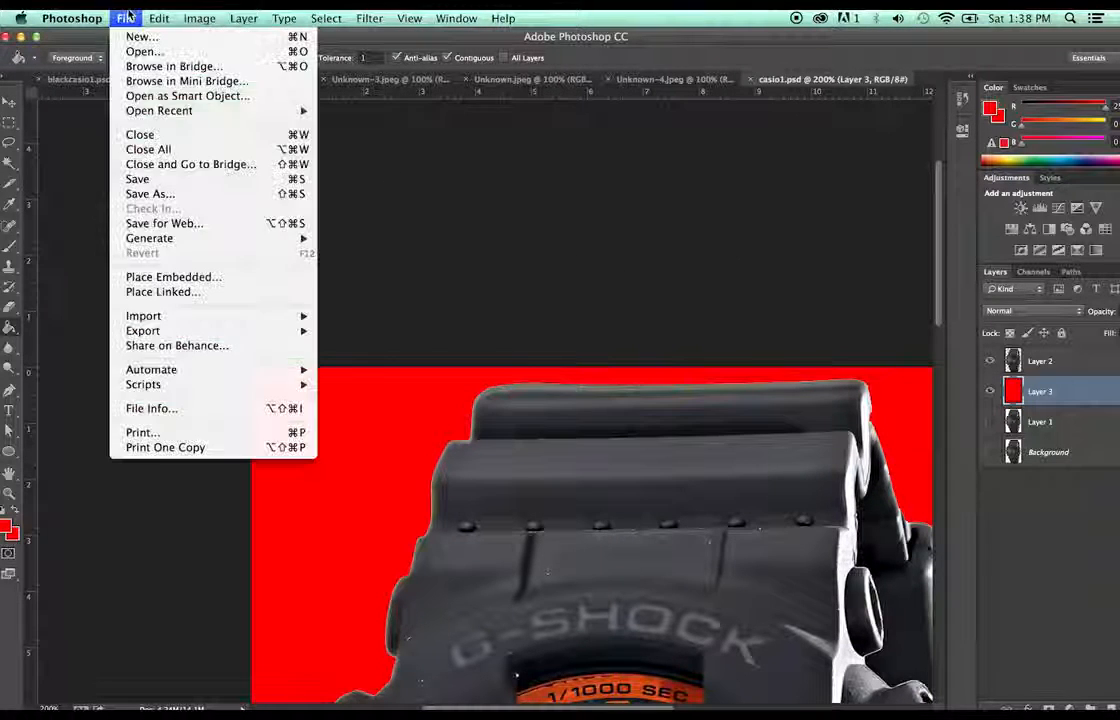
{"action": "left_click", "coordinate": [215, 192]}
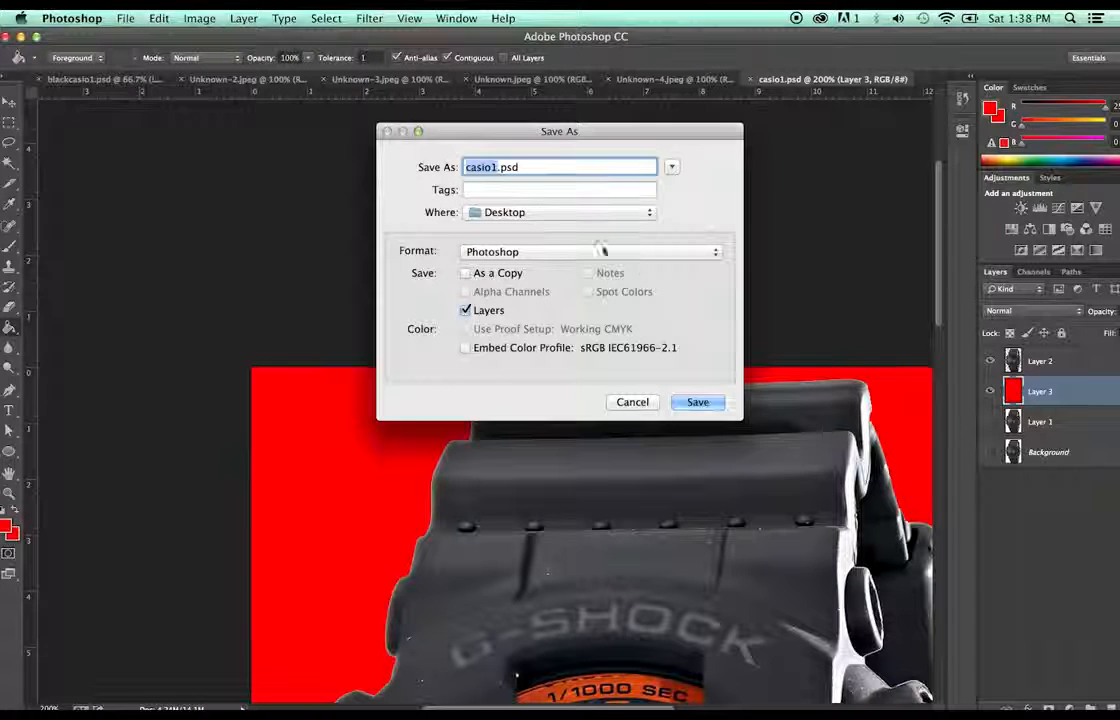
{"action": "left_click", "coordinate": [627, 256]}
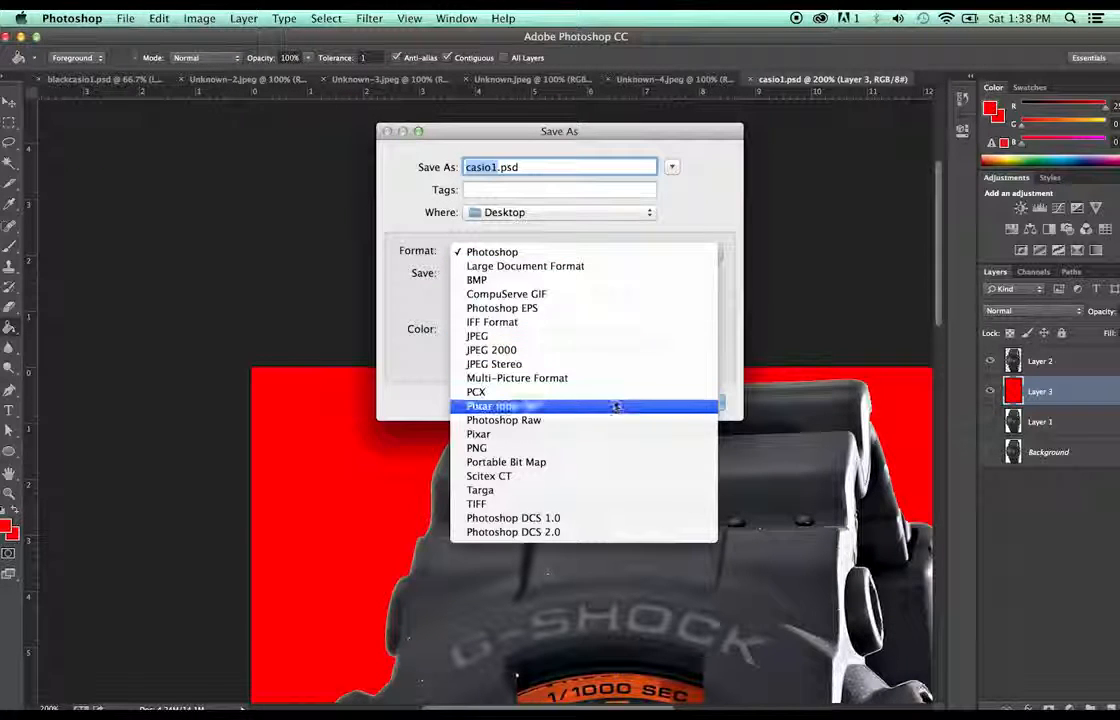
{"action": "left_click", "coordinate": [625, 448]}
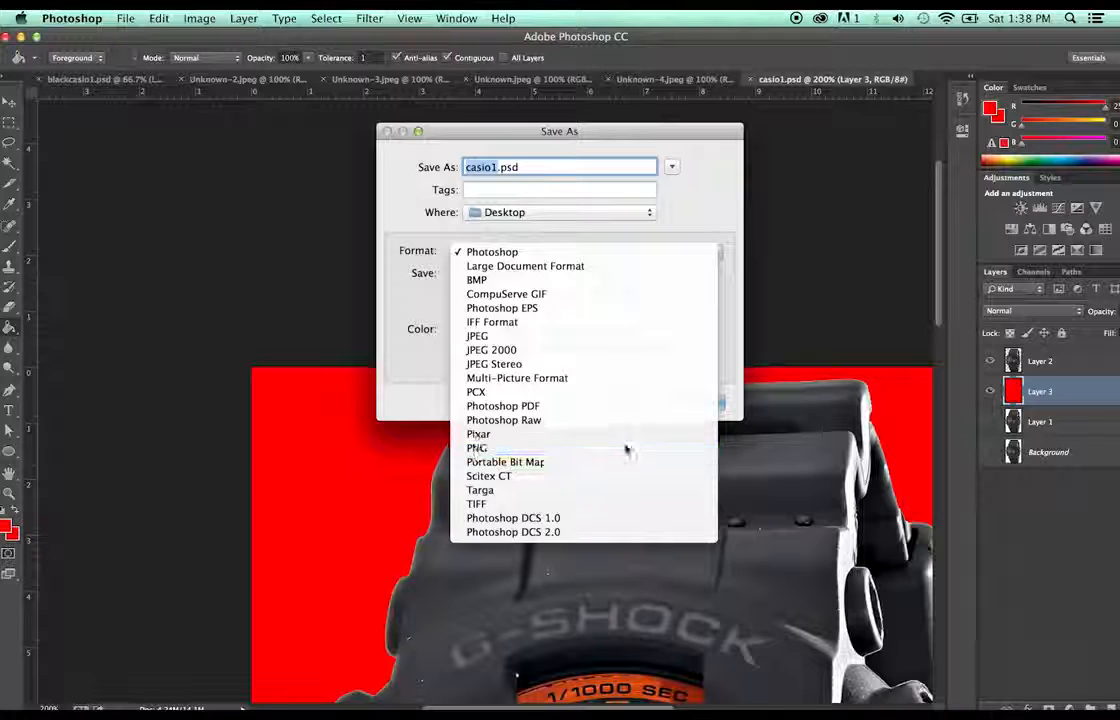
{"action": "left_click", "coordinate": [697, 402]}
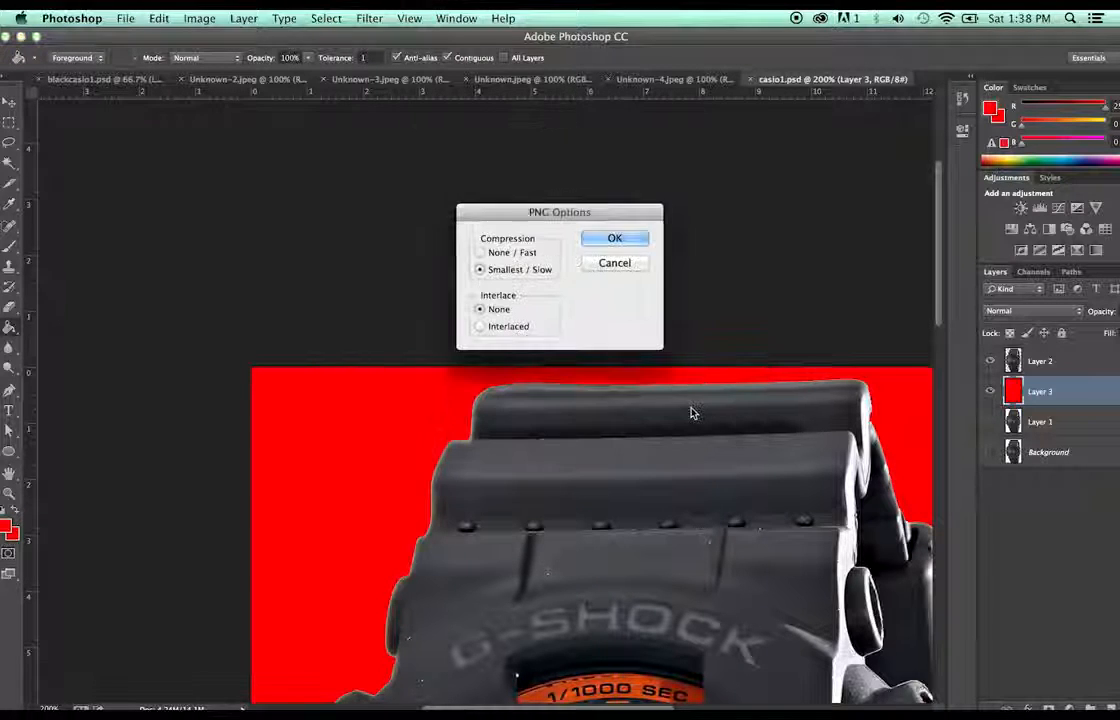
{"action": "left_click", "coordinate": [628, 243]}
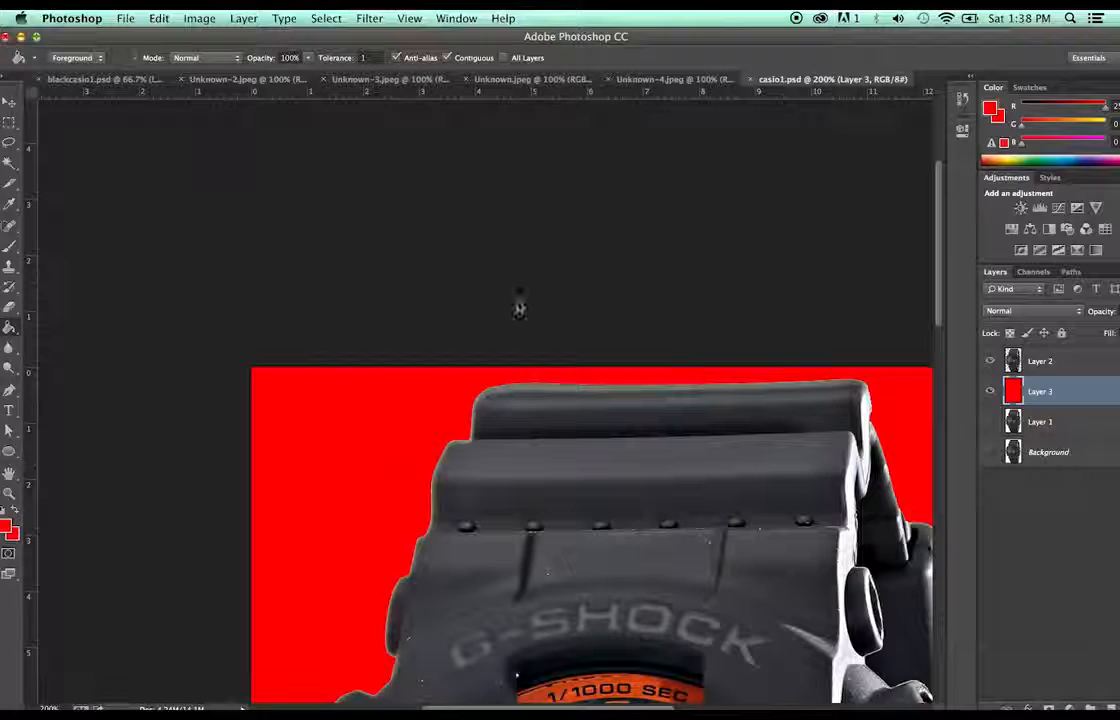
{"action": "left_click_drag", "start_coordinate": [667, 46], "coordinate": [482, 555]}
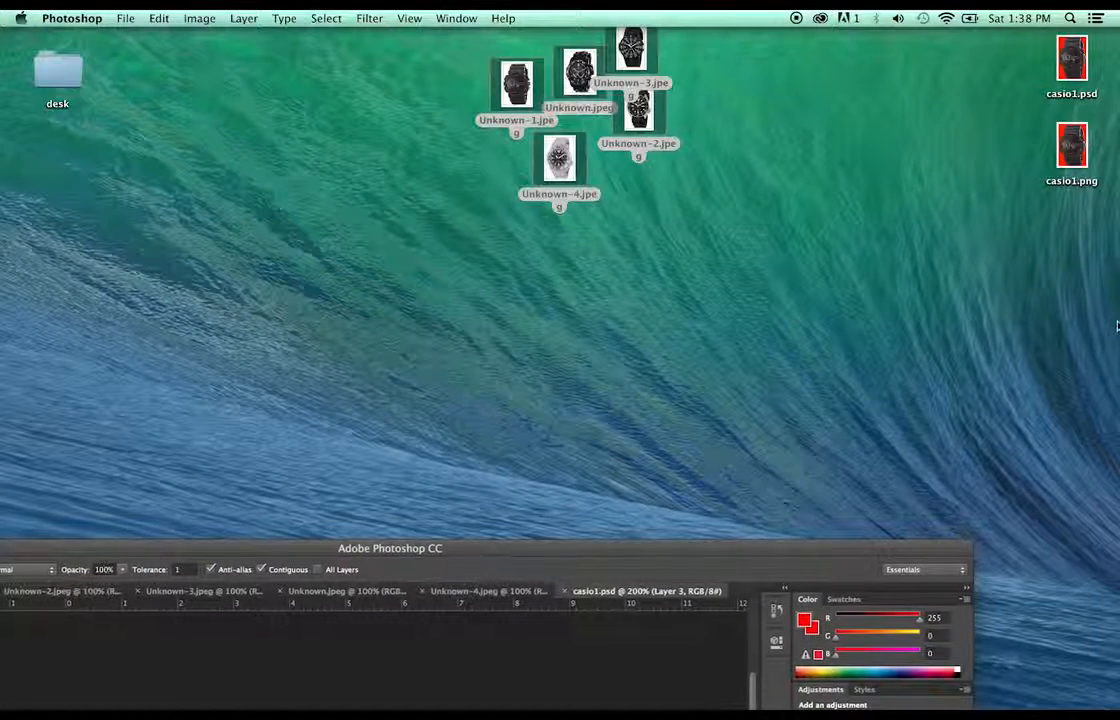
- Open the saved casio1.png from the desktop to check how it came out, and close the preview
{"action": "left_click", "coordinate": [1074, 148]}
{"action": "double_click", "coordinate": [1083, 150]}
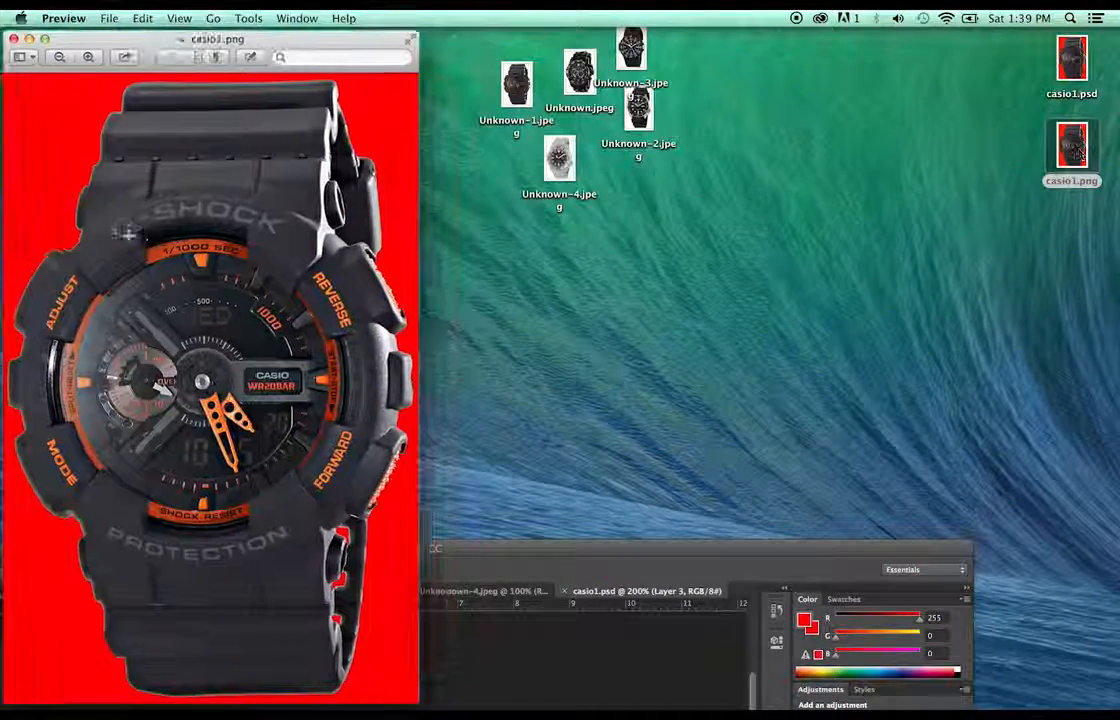
{"action": "left_click", "coordinate": [13, 38]}
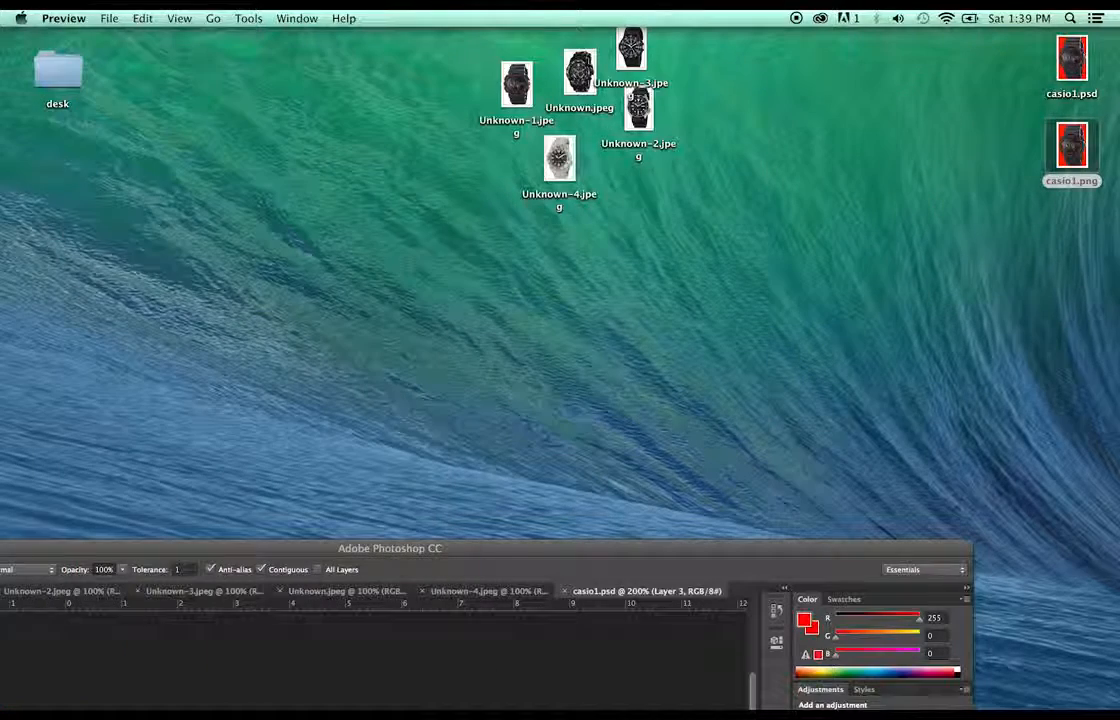
- Return to the Photoshop document at full window size and hide the red Layer 3 beneath the cut-out watch
{"action": "left_click", "coordinate": [408, 548]}
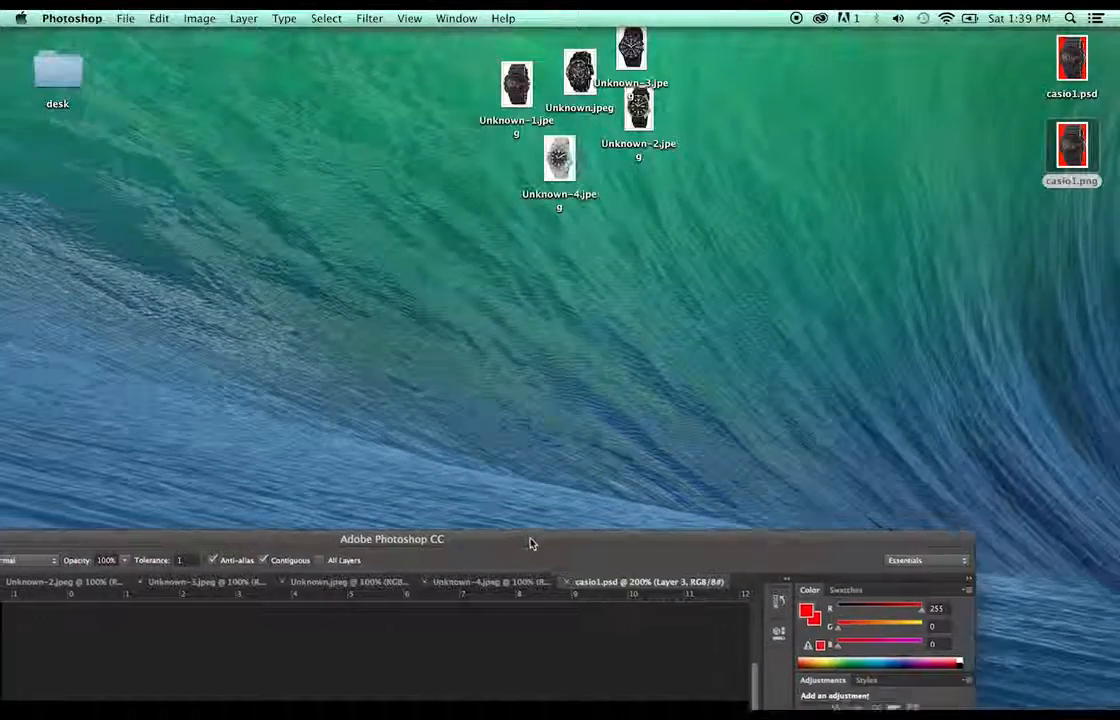
{"action": "double_click", "coordinate": [530, 545]}
{"action": "right_click", "coordinate": [1013, 395]}
{"action": "left_click", "coordinate": [909, 347]}
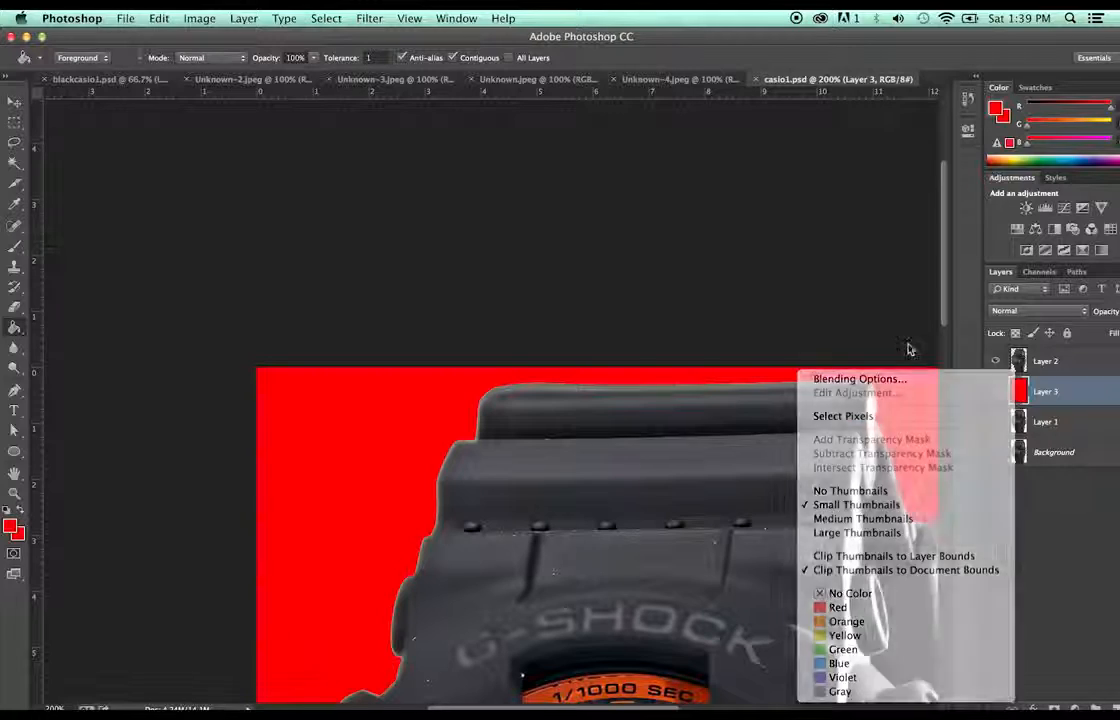
{"action": "left_click", "coordinate": [994, 391]}
- Save the document again as casio1.png on the Desktop in PNG format with smallest compression and no interlacing, replacing the earlier file
{"action": "left_click", "coordinate": [125, 18]}
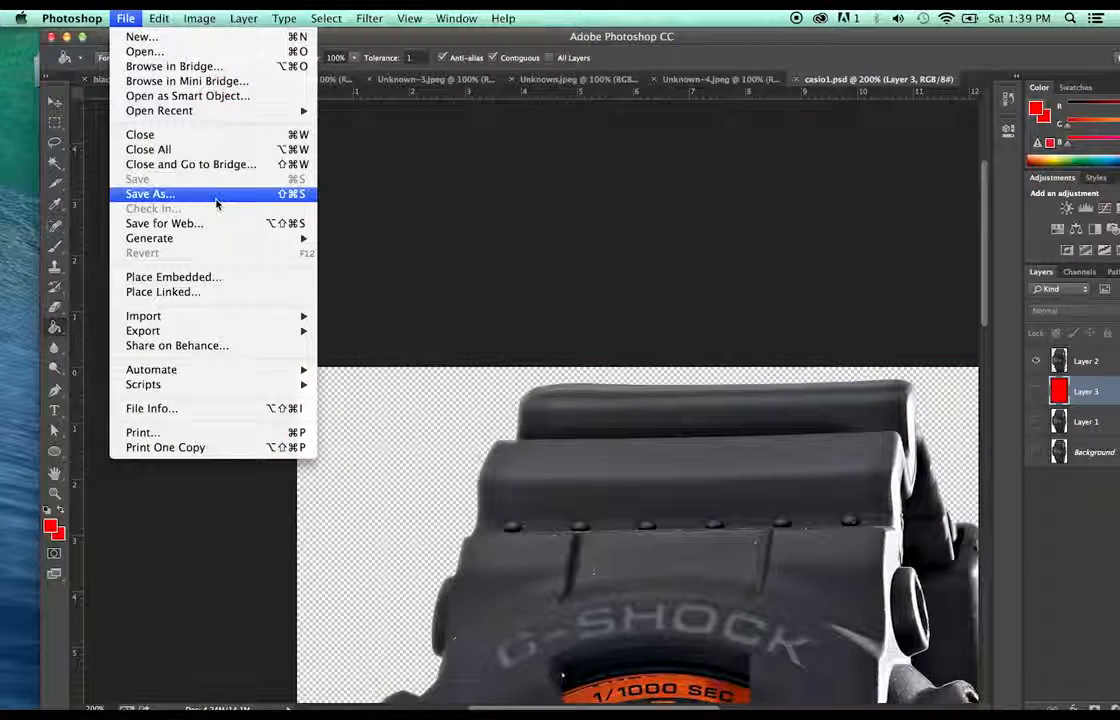
{"action": "left_click", "coordinate": [205, 190]}
{"action": "left_click", "coordinate": [608, 252]}
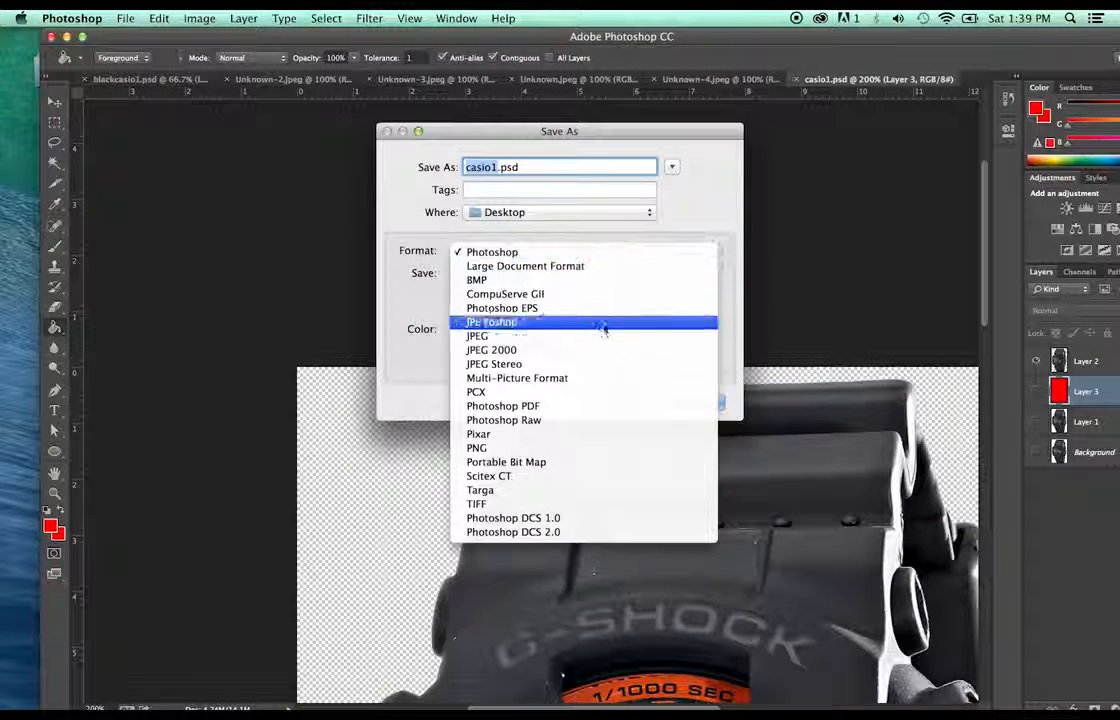
{"action": "left_click", "coordinate": [575, 453]}
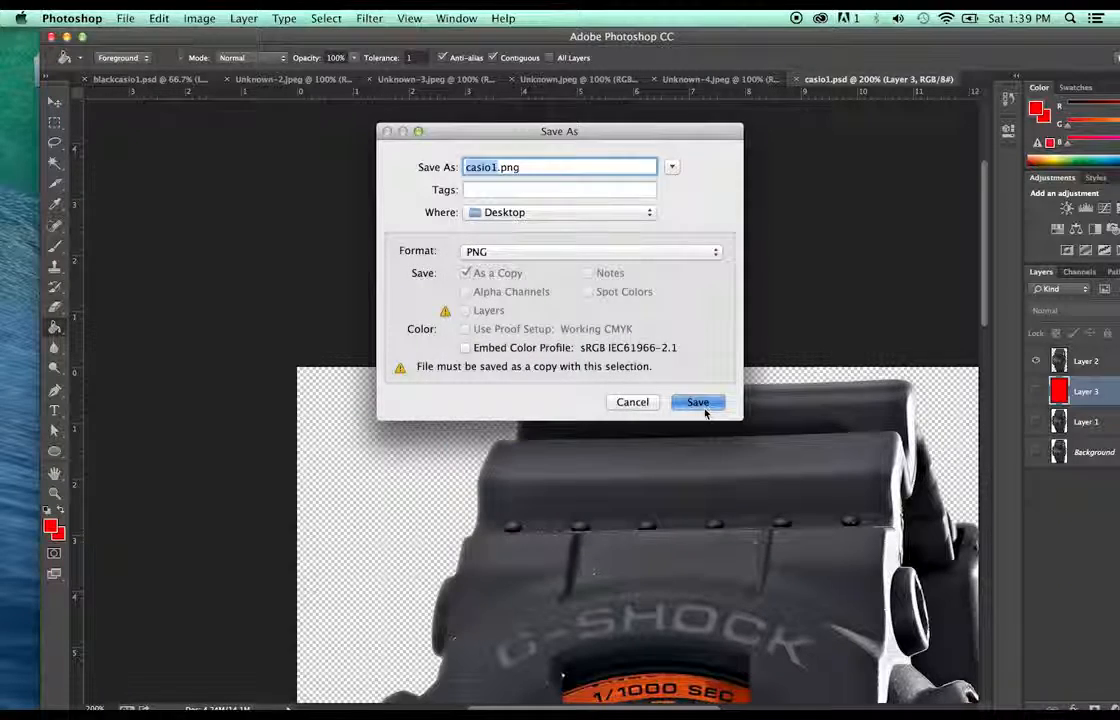
{"action": "left_click", "coordinate": [699, 403]}
{"action": "left_click", "coordinate": [679, 239]}
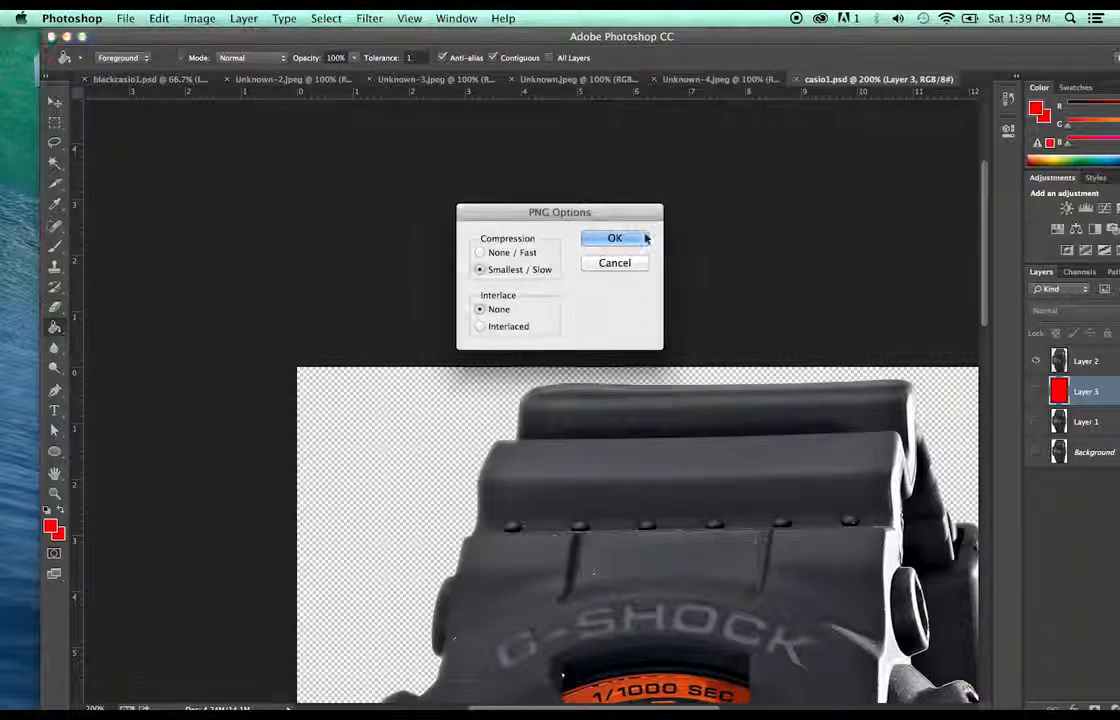
{"action": "left_click", "coordinate": [645, 238]}
- Move the application window aside, check the background of the re-saved casio1.png in a preview, and close the preview
{"action": "left_click_drag", "start_coordinate": [885, 36], "coordinate": [736, 118]}
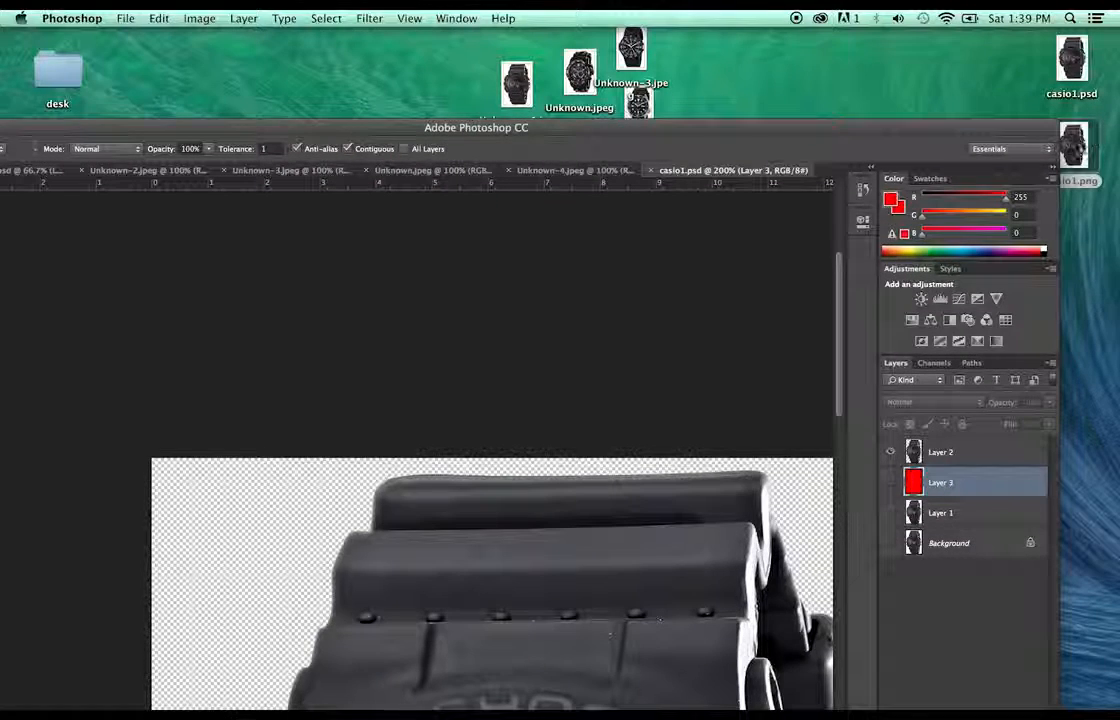
{"action": "left_click_drag", "start_coordinate": [925, 121], "coordinate": [850, 255]}
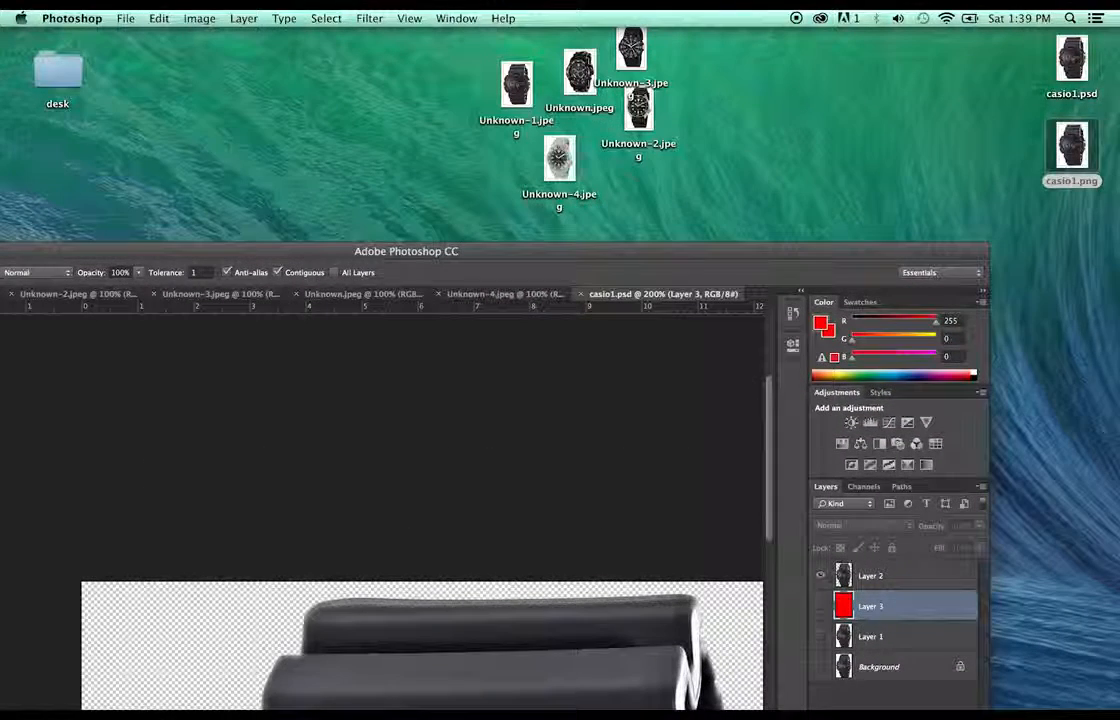
{"action": "double_click", "coordinate": [1084, 155]}
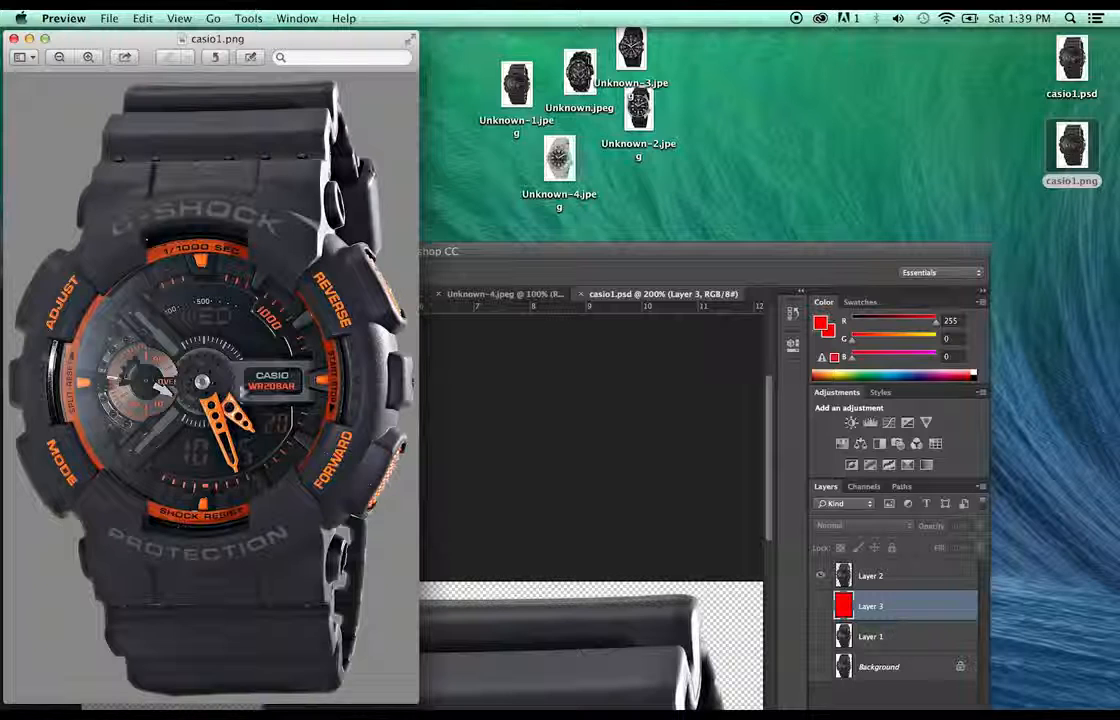
{"action": "left_click", "coordinate": [14, 39]}
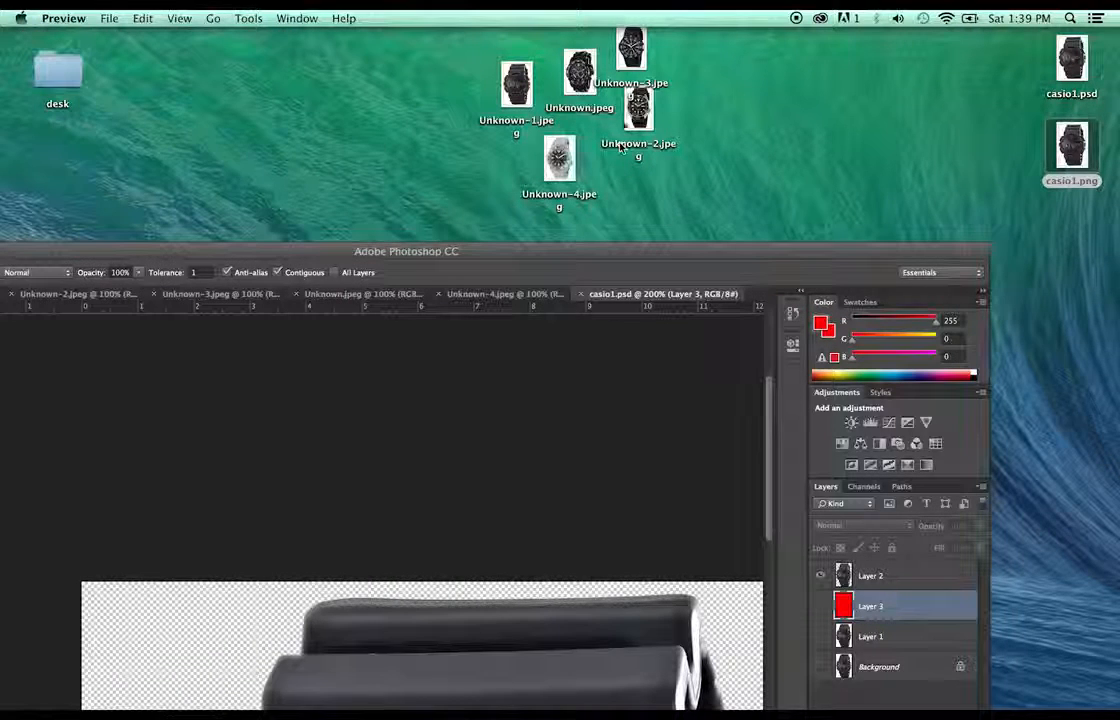
- Move Unknown-2.jpeg away from the other watch images on the desktop and restore the Photoshop window to full size
{"action": "left_click_drag", "start_coordinate": [620, 148], "coordinate": [705, 163]}
{"action": "left_click", "coordinate": [671, 257]}
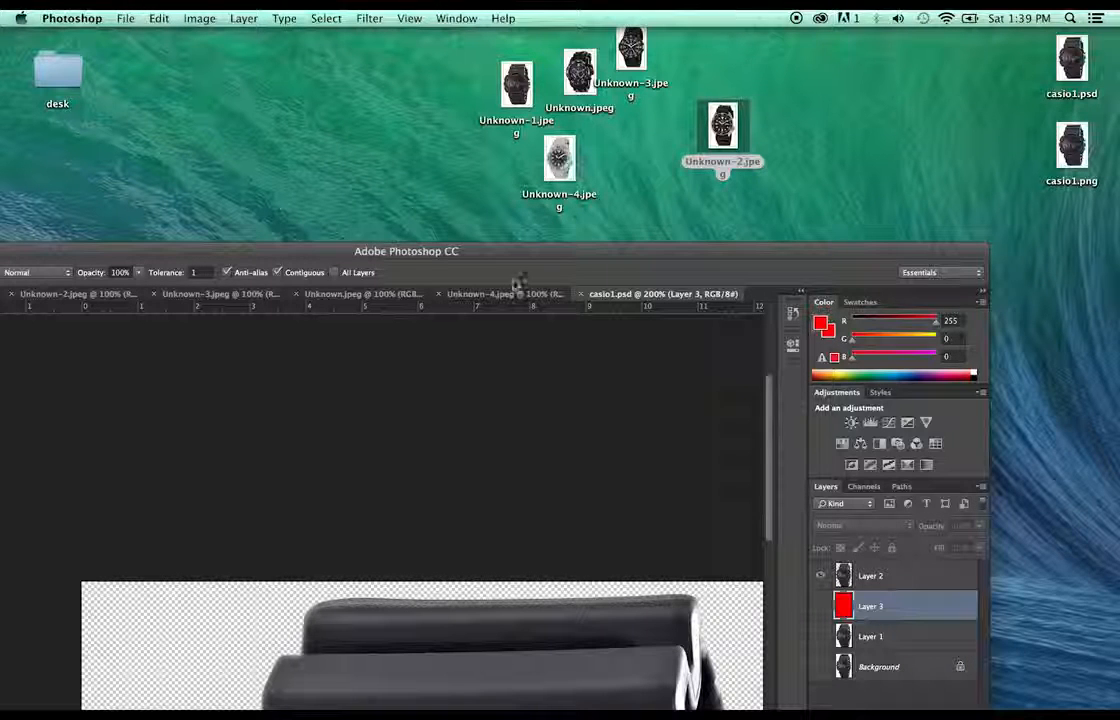
{"action": "double_click", "coordinate": [520, 249]}
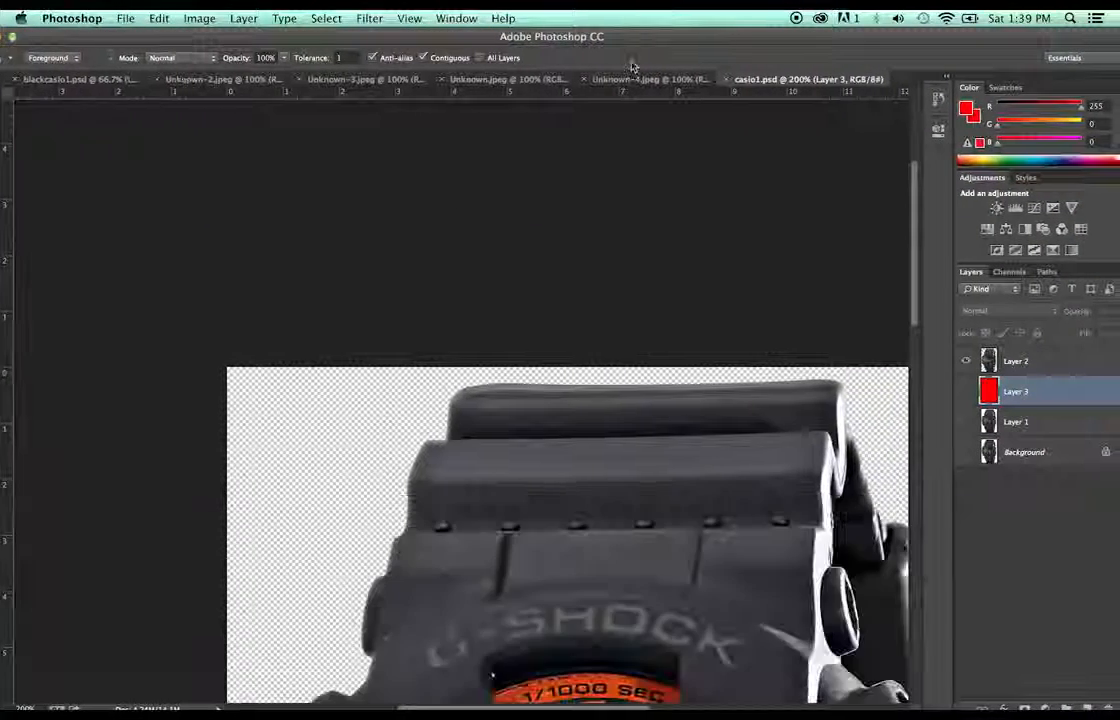
- Close the blackcasio1.psd document and duplicate the background layer of the Seiko watch image Unknown-4.jpeg
{"action": "left_click", "coordinate": [13, 79]}
{"action": "left_click", "coordinate": [507, 264]}
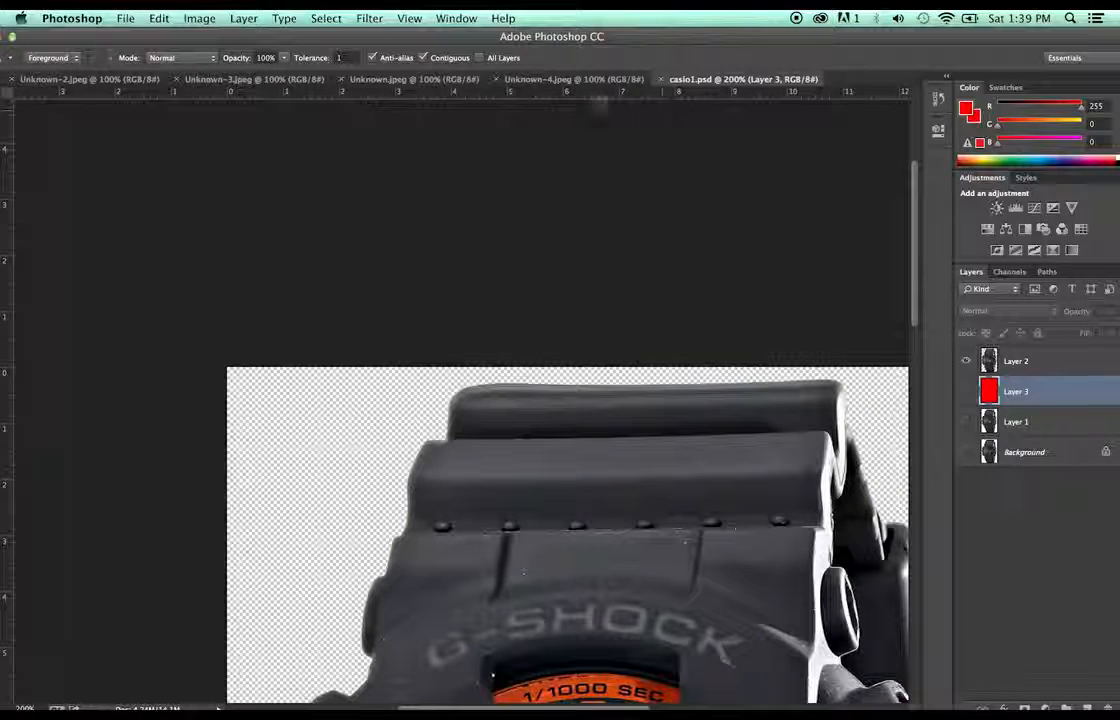
{"action": "left_click", "coordinate": [520, 80]}
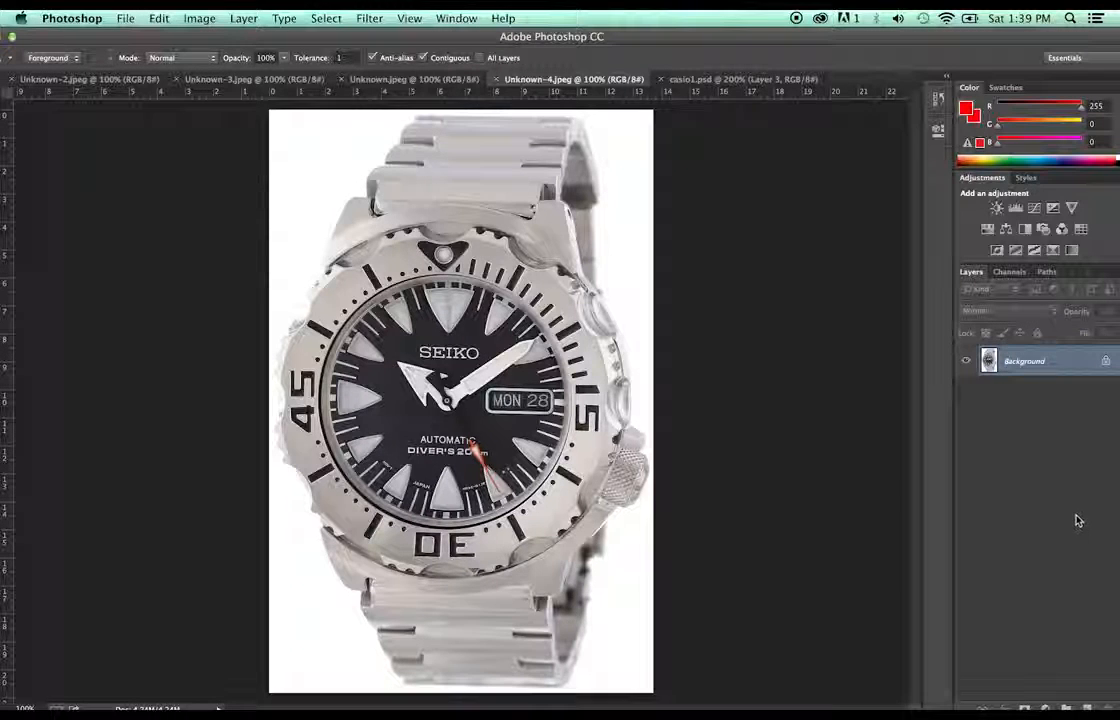
{"action": "key", "text": "super+j"}
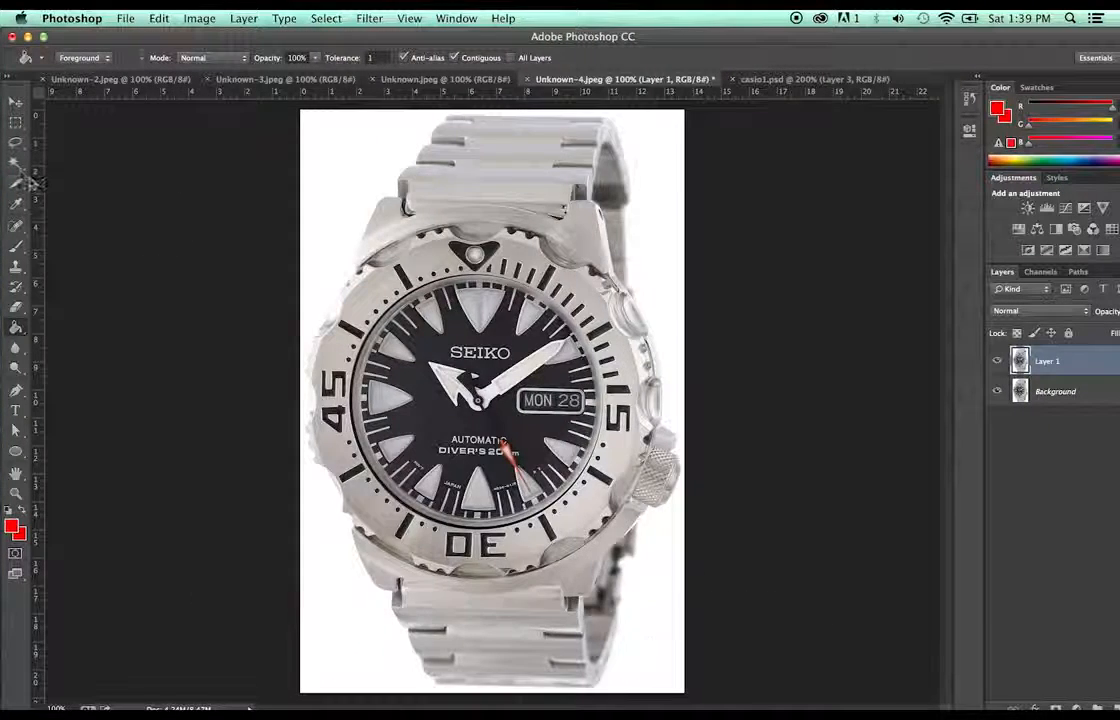
- Try filling the white background around the Seiko watch with red using the Paint Bucket, inspect the edges and undo the fill
{"action": "left_click", "coordinate": [232, 184]}
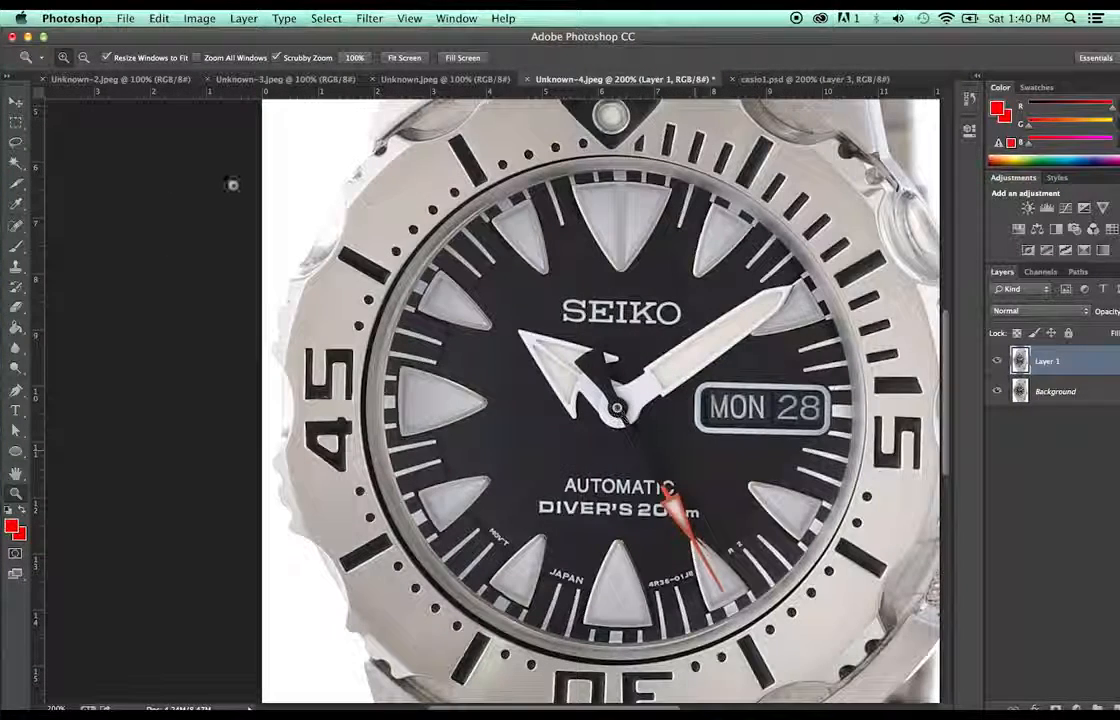
{"action": "left_click", "coordinate": [20, 290]}
{"action": "left_click", "coordinate": [16, 305]}
{"action": "left_click", "coordinate": [19, 328]}
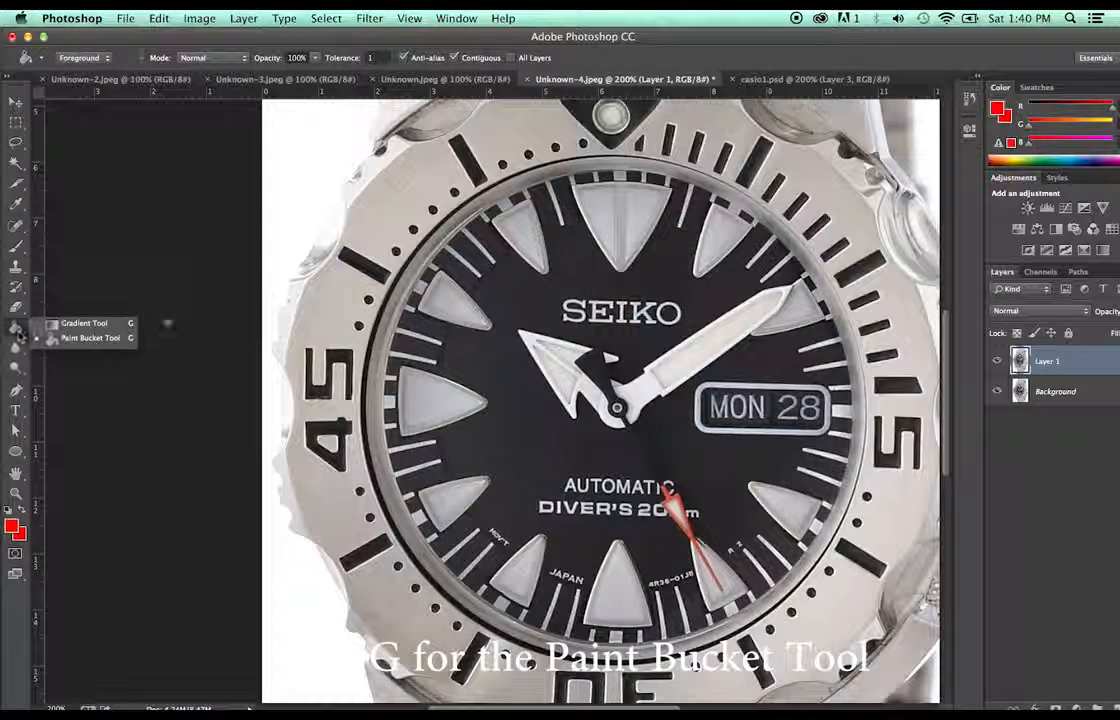
{"action": "left_click", "coordinate": [301, 163]}
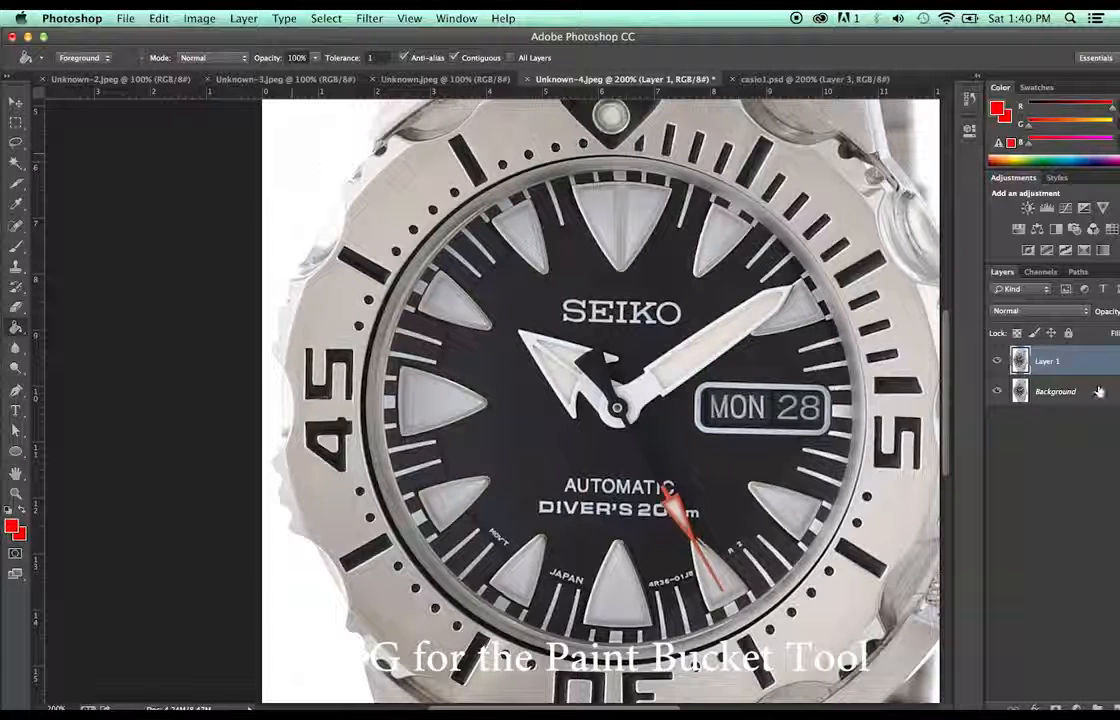
{"action": "scroll", "coordinate": [395, 318], "scroll_direction": "up", "scroll_amount": 10}
{"action": "left_click", "coordinate": [394, 314]}
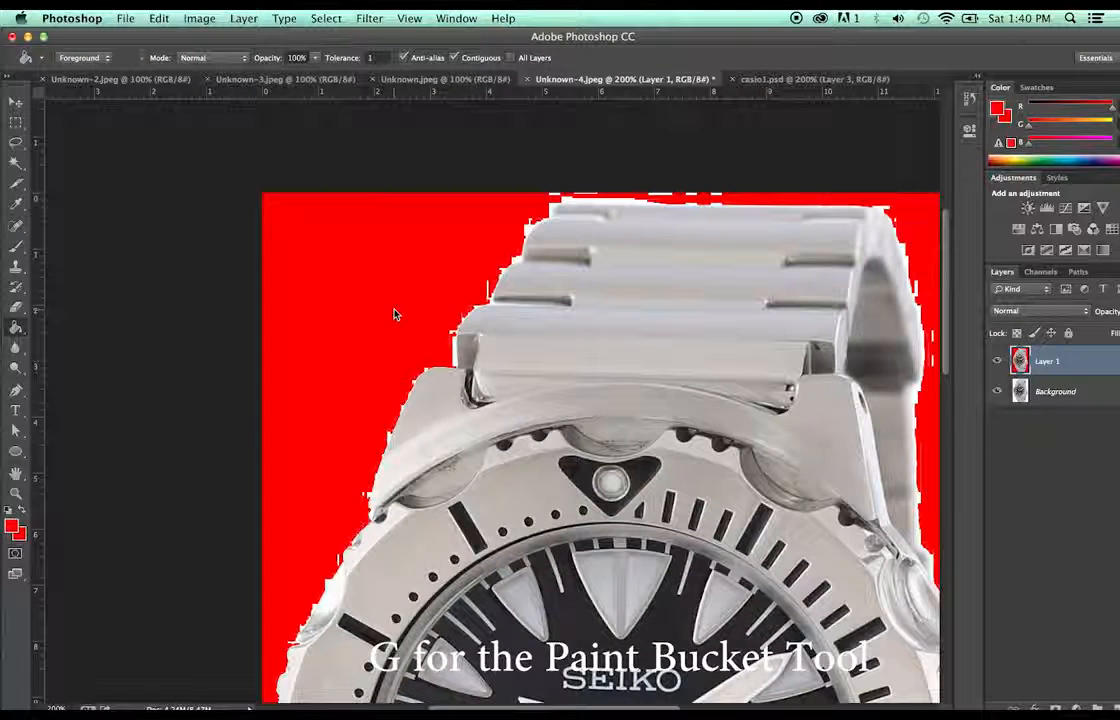
{"action": "scroll", "coordinate": [852, 326], "scroll_direction": "down", "scroll_amount": 5}
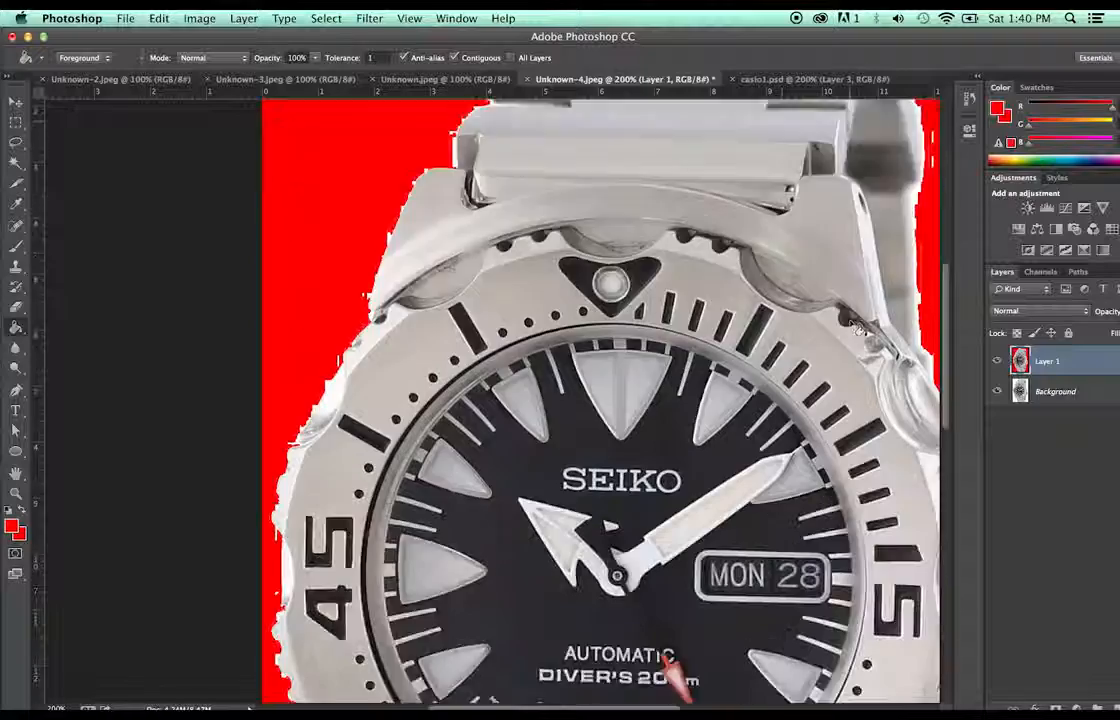
{"action": "scroll", "coordinate": [855, 326], "scroll_direction": "down", "scroll_amount": 12}
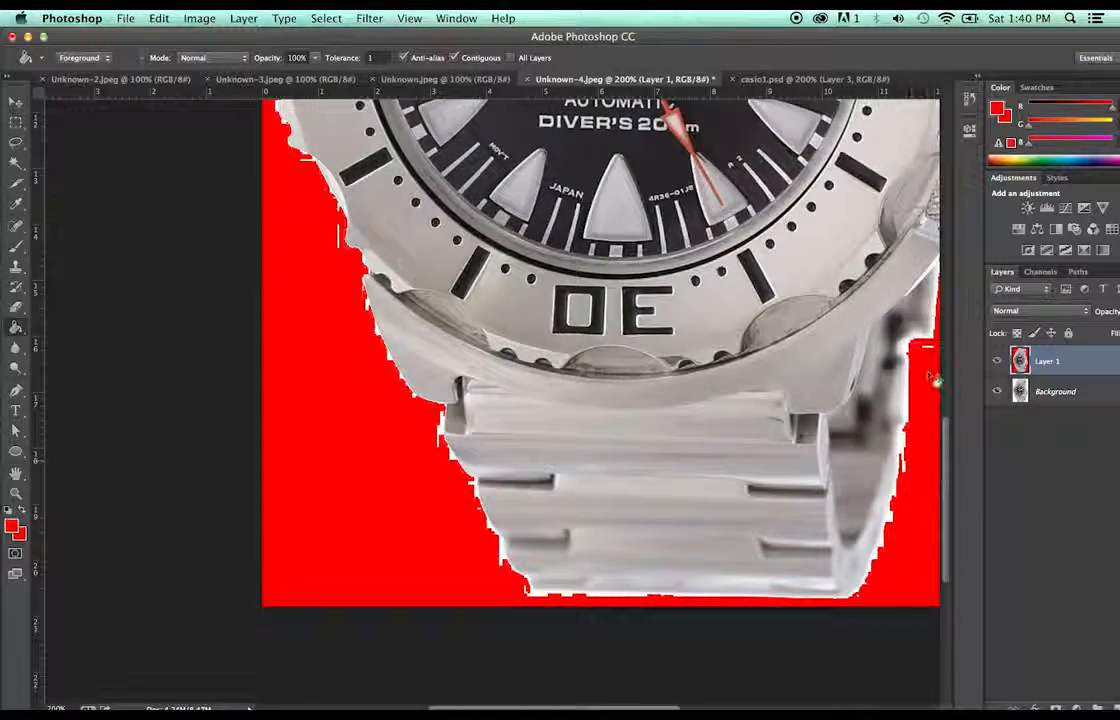
{"action": "scroll", "coordinate": [941, 386], "scroll_direction": "up", "scroll_amount": 9}
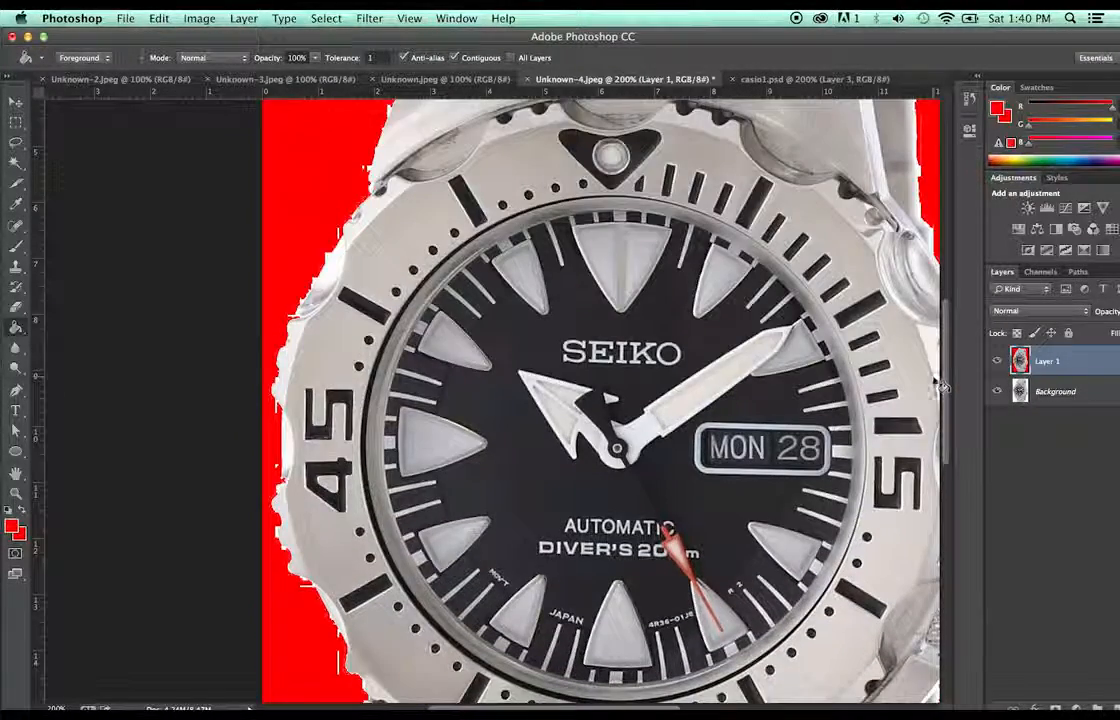
{"action": "key", "text": "super+z"}
{"action": "scroll", "coordinate": [180, 385], "scroll_direction": "up", "scroll_amount": 10}
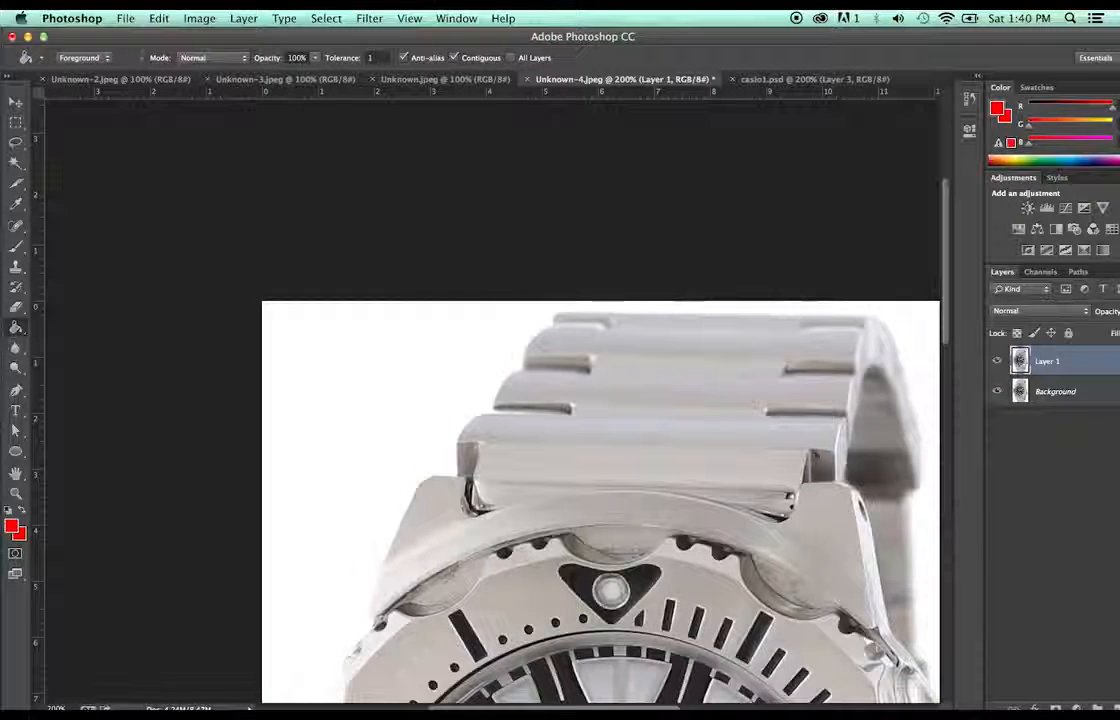
- Try Magic Wand selections of the white background around the Seiko watch at tolerances 10 and 2, and clear the selection
{"action": "left_click", "coordinate": [16, 162]}
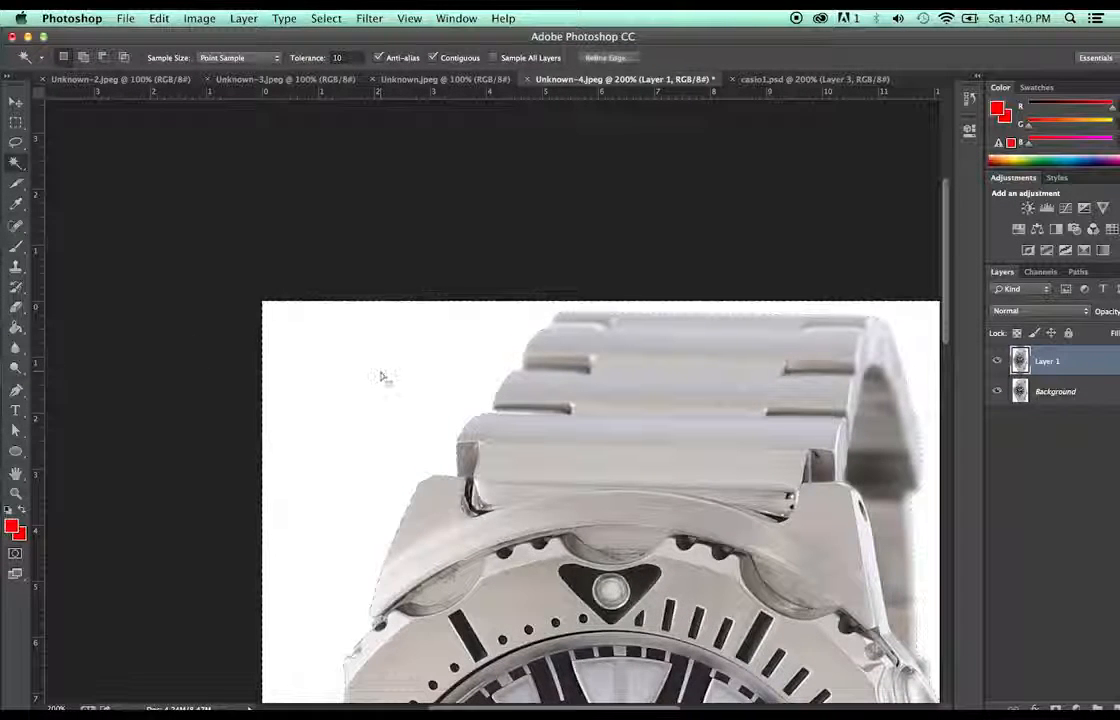
{"action": "scroll", "coordinate": [380, 372], "scroll_direction": "down", "scroll_amount": 6}
{"action": "scroll", "coordinate": [318, 366], "scroll_direction": "down", "scroll_amount": 3}
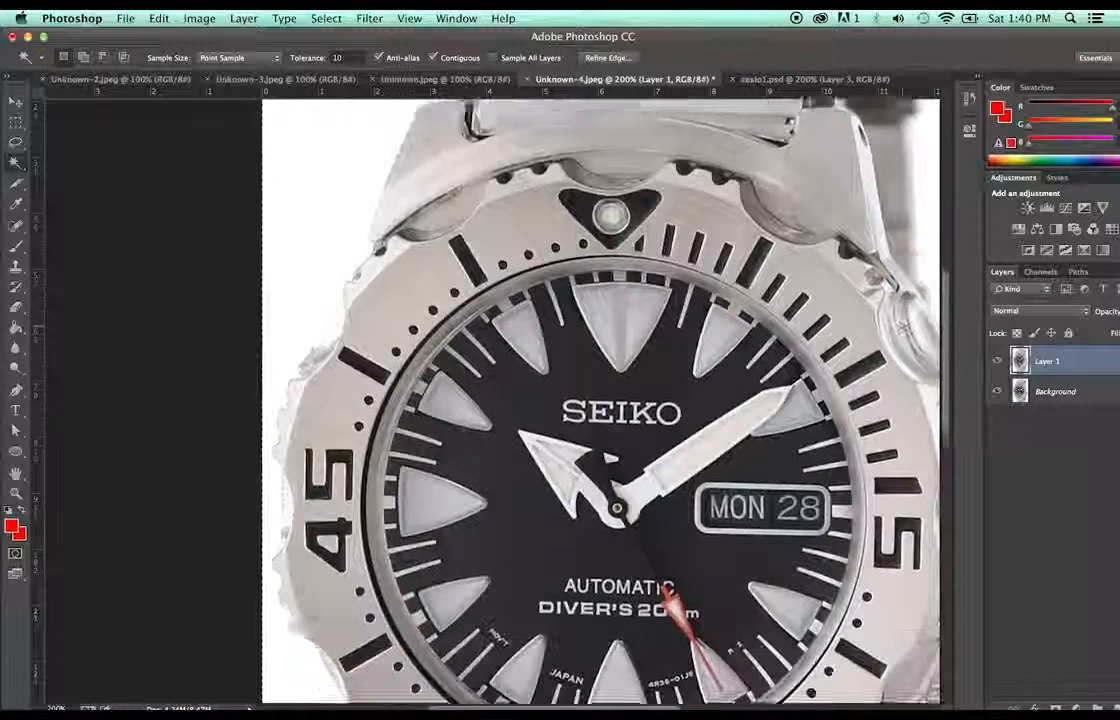
{"action": "double_click", "coordinate": [348, 57]}
{"action": "type", "text": "2"}
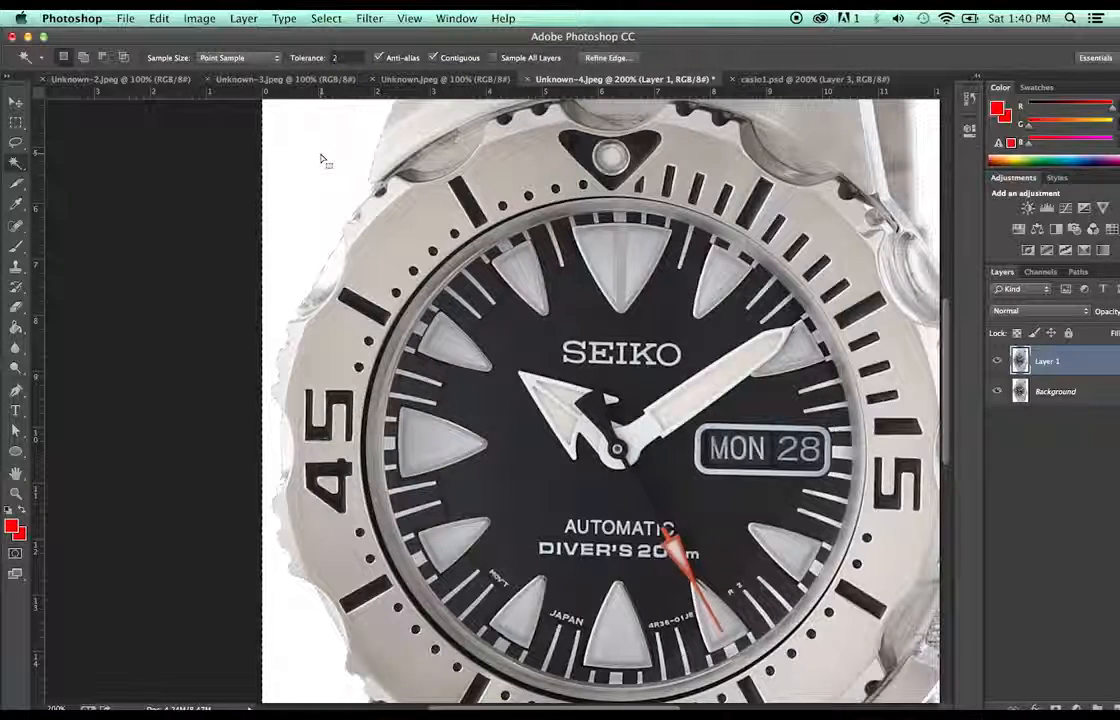
{"action": "scroll", "coordinate": [780, 218], "scroll_direction": "down", "scroll_amount": 5}
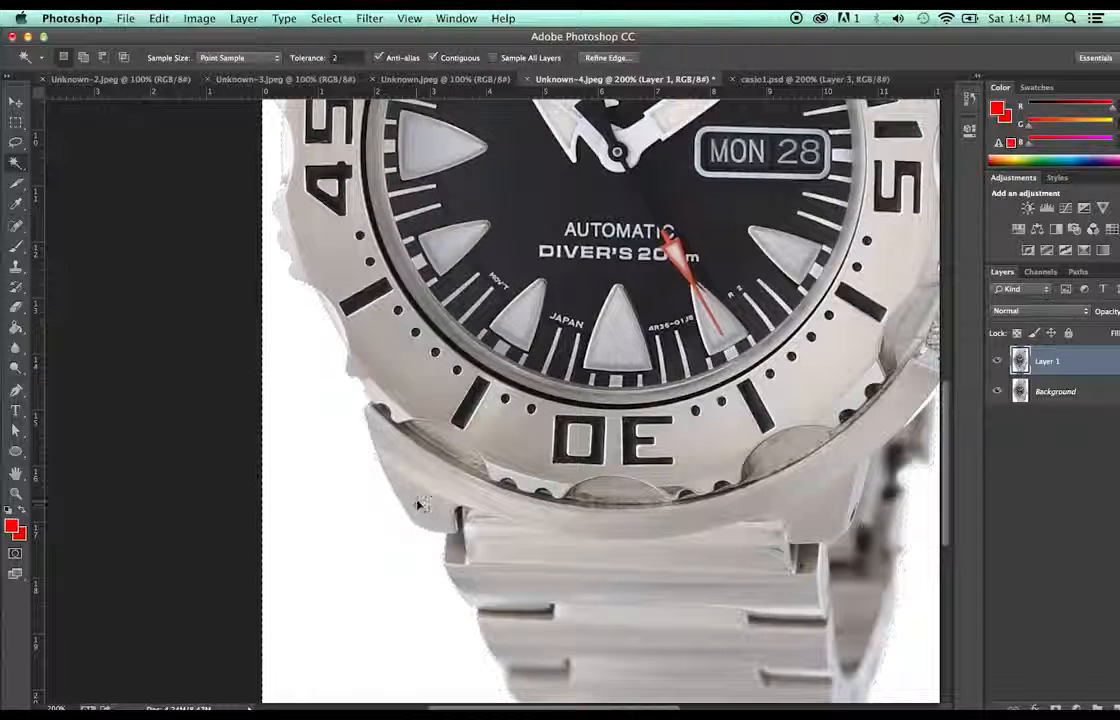
{"action": "key", "text": "super+d"}
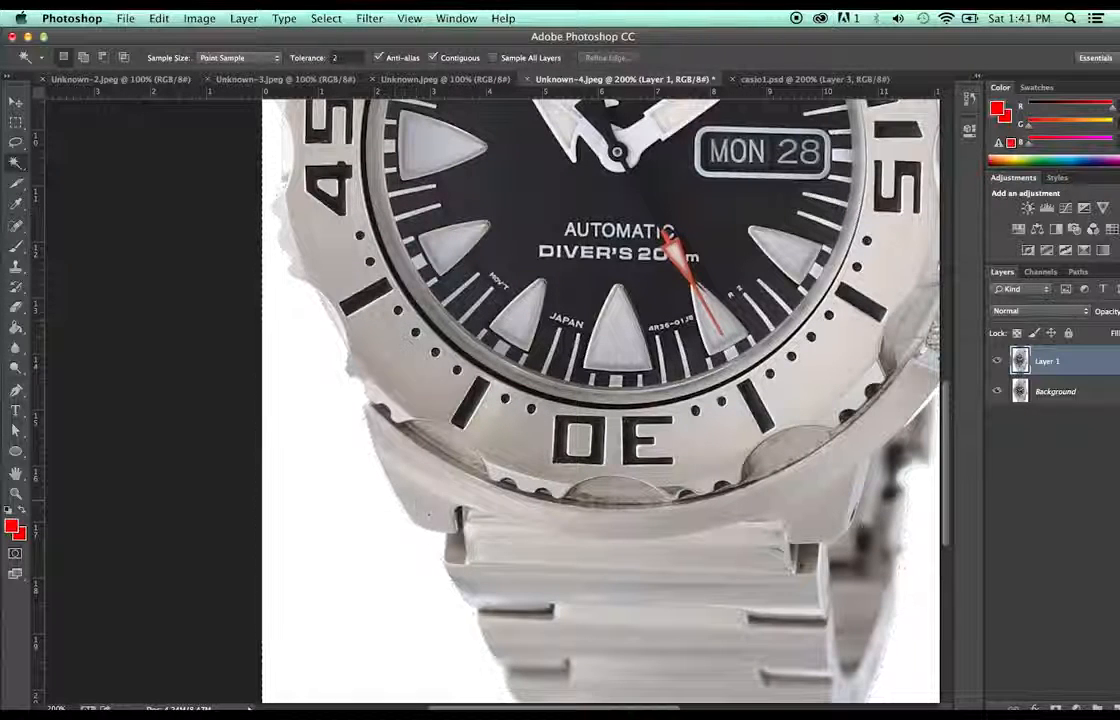
- Select the white background around the Seiko watch with the Magic Wand at tolerance 10 and invert the selection
{"action": "left_click", "coordinate": [340, 57]}
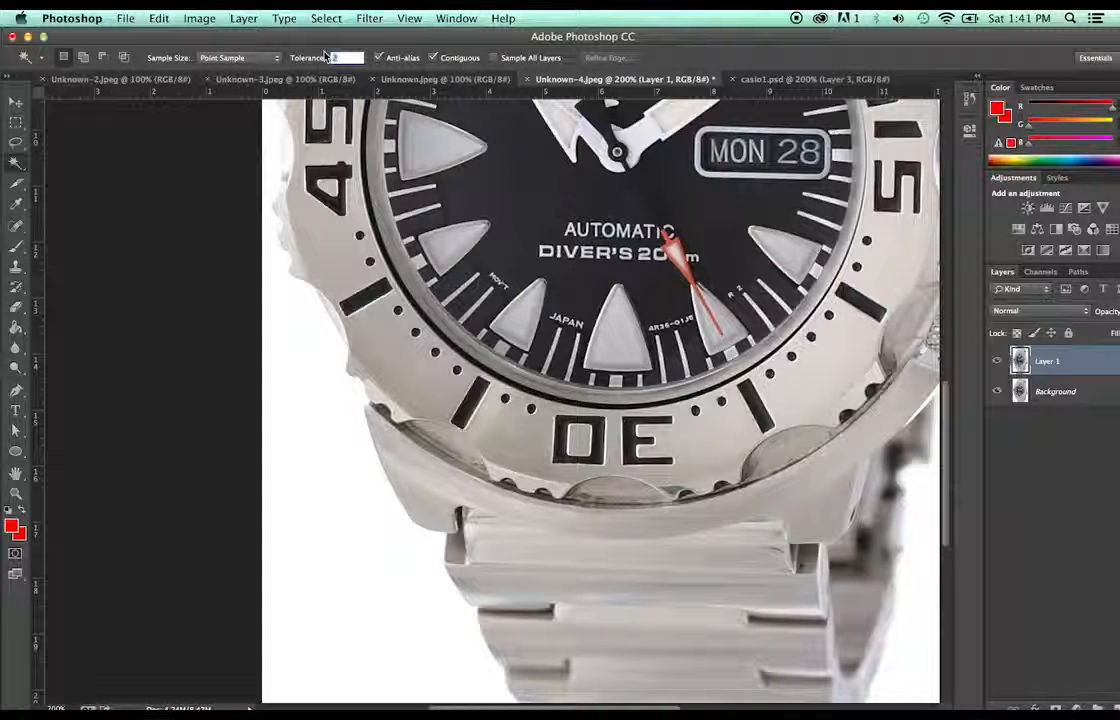
{"action": "type", "text": "10"}
{"action": "left_click", "coordinate": [317, 350]}
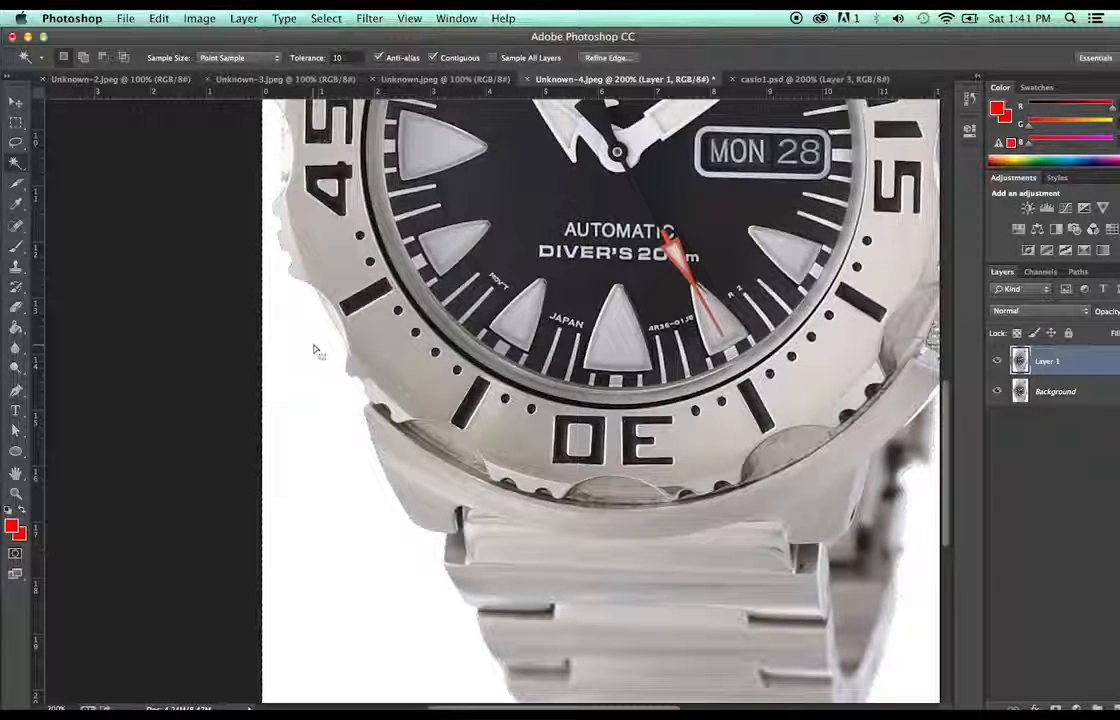
{"action": "scroll", "coordinate": [370, 262], "scroll_direction": "up", "scroll_amount": 5}
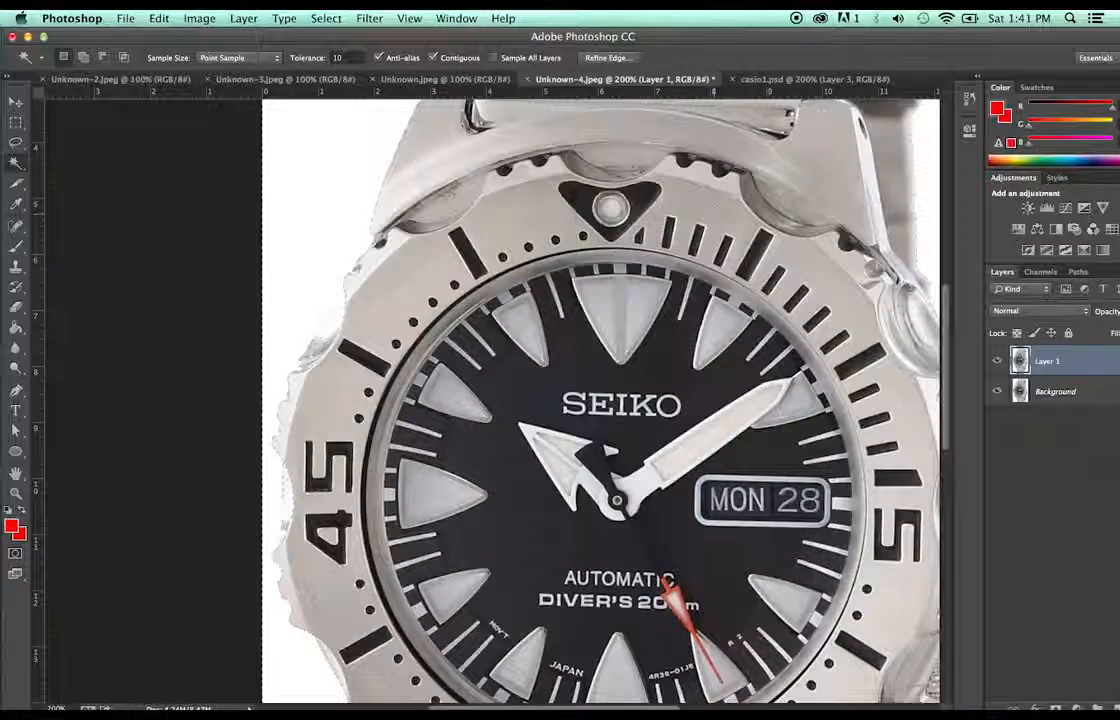
{"action": "scroll", "coordinate": [822, 174], "scroll_direction": "up", "scroll_amount": 3}
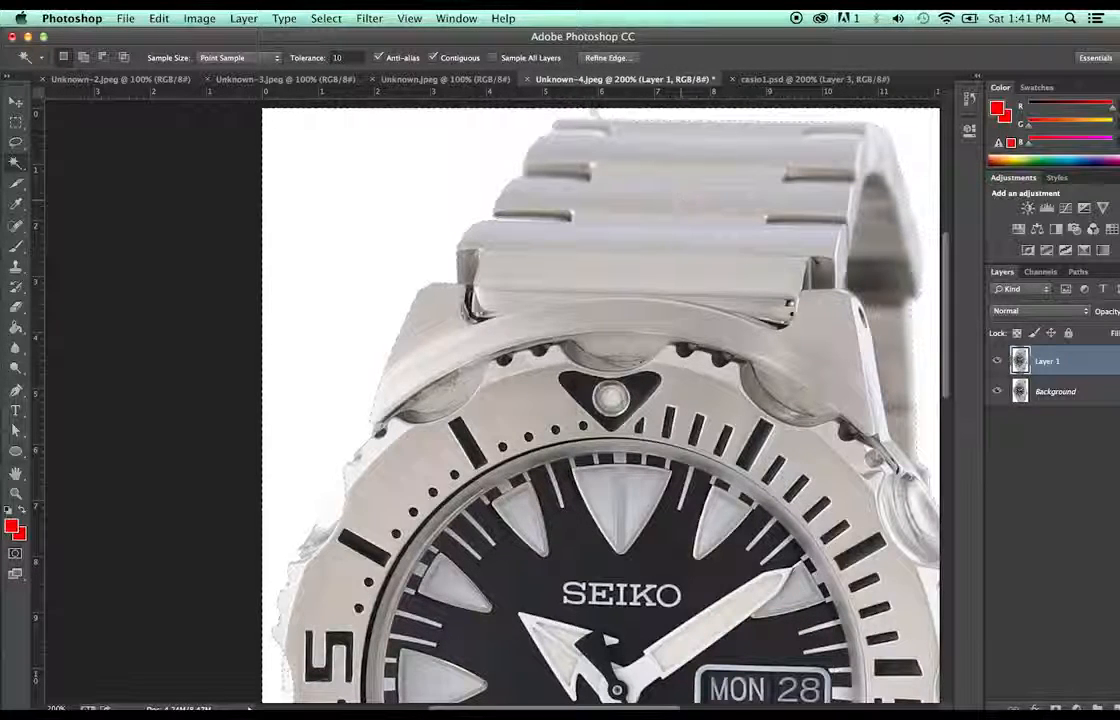
{"action": "left_click", "coordinate": [324, 18]}
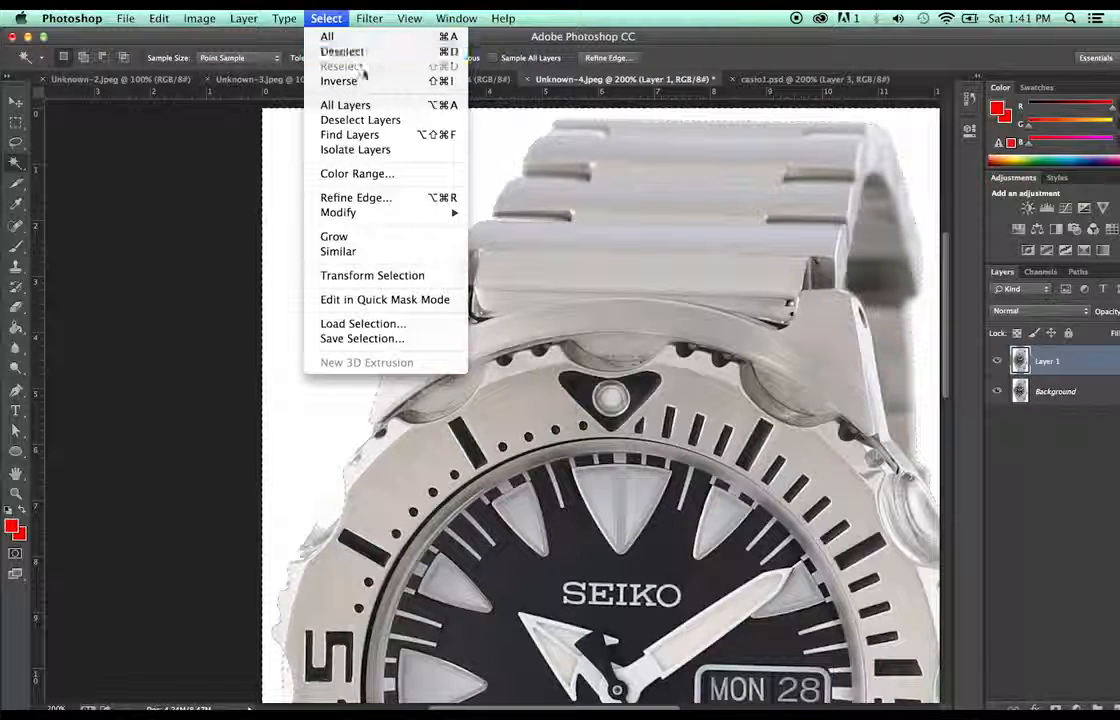
{"action": "left_click", "coordinate": [365, 81]}
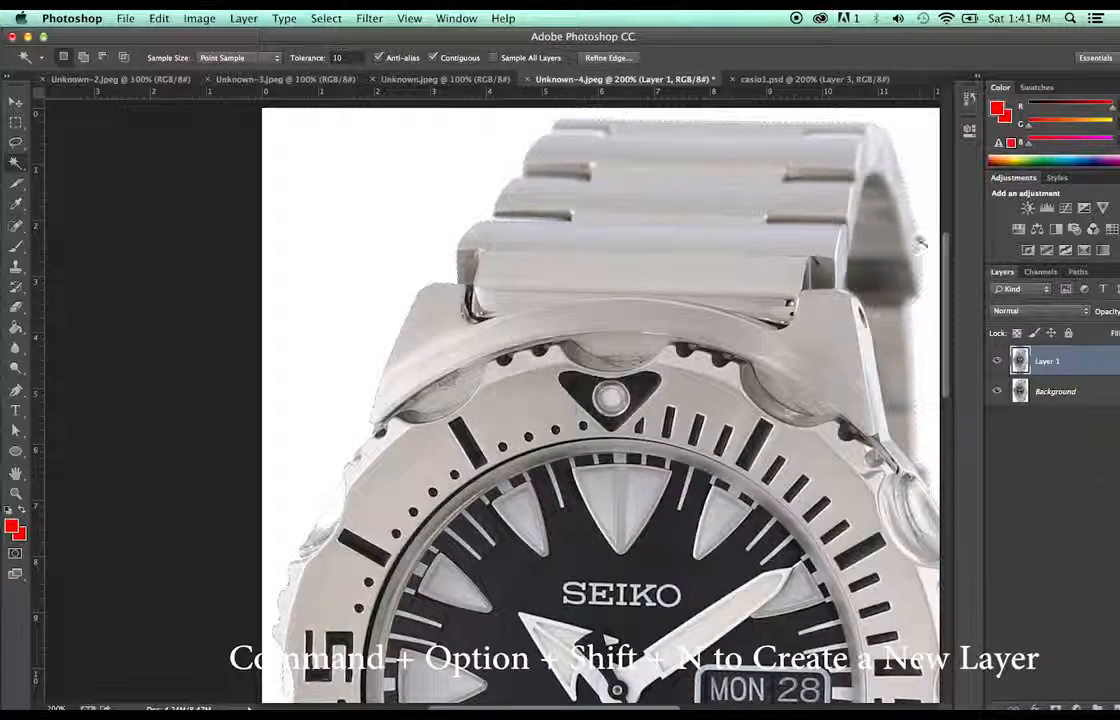
- Paste the selected Seiko watch onto a new layer and hide Layer 1 and the Background layer to check the cutout
{"action": "left_click_drag", "start_coordinate": [735, 36], "coordinate": [701, 36]}
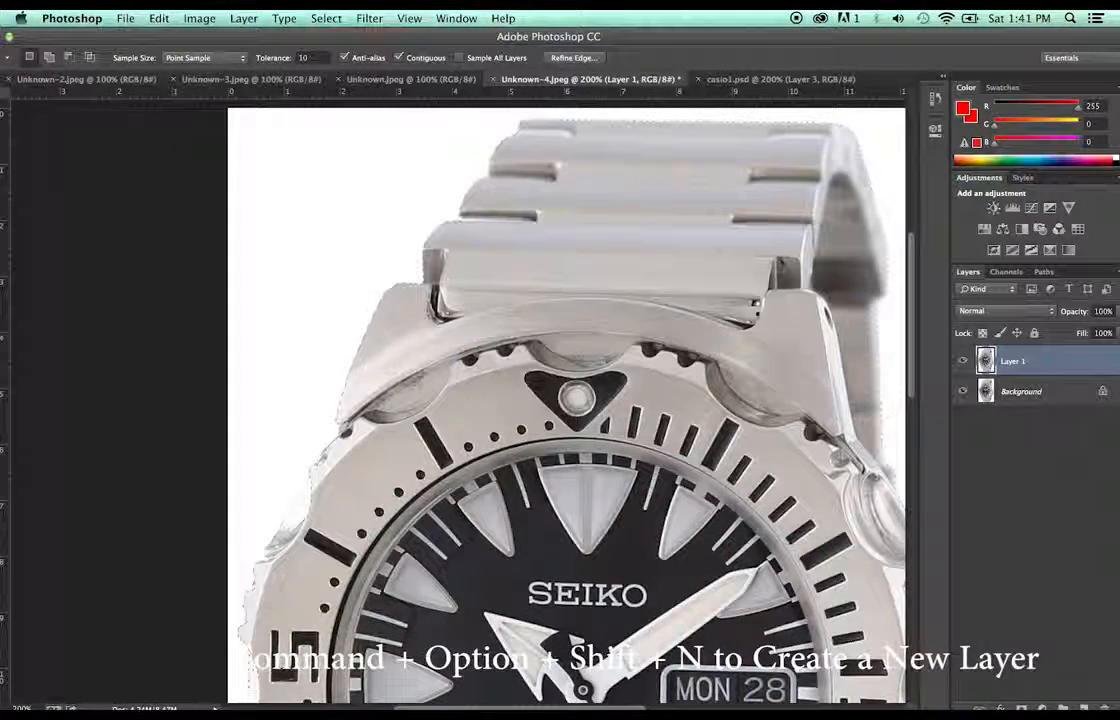
{"action": "key", "text": "super+alt+shift+n"}
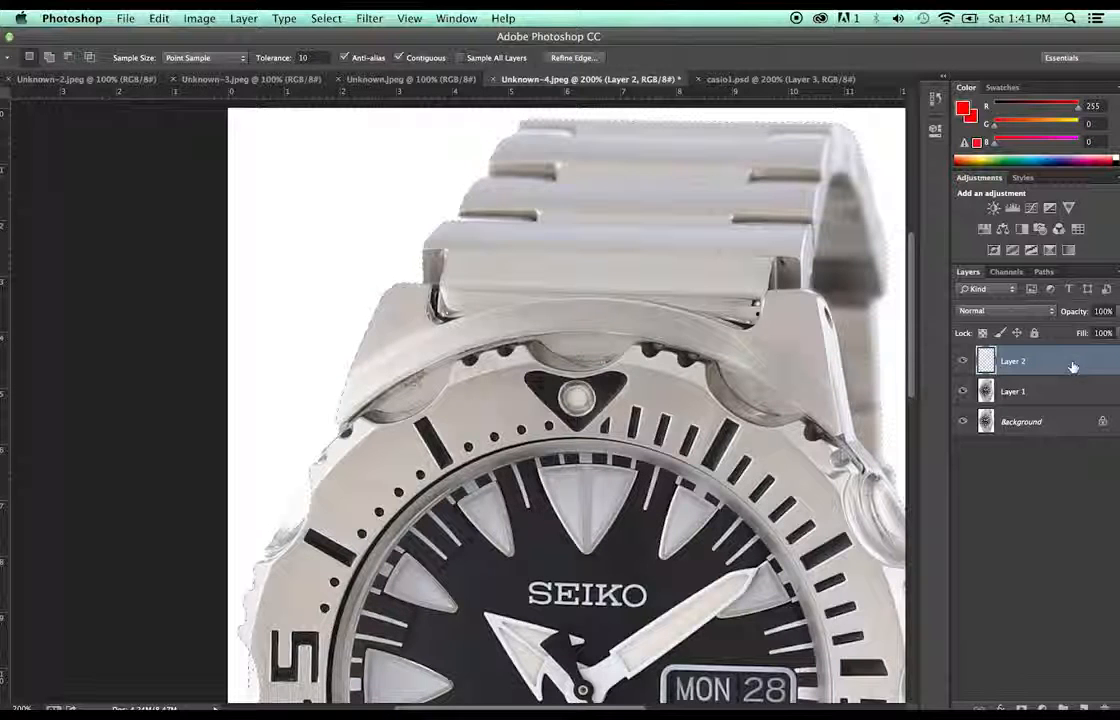
{"action": "key", "text": "super+v"}
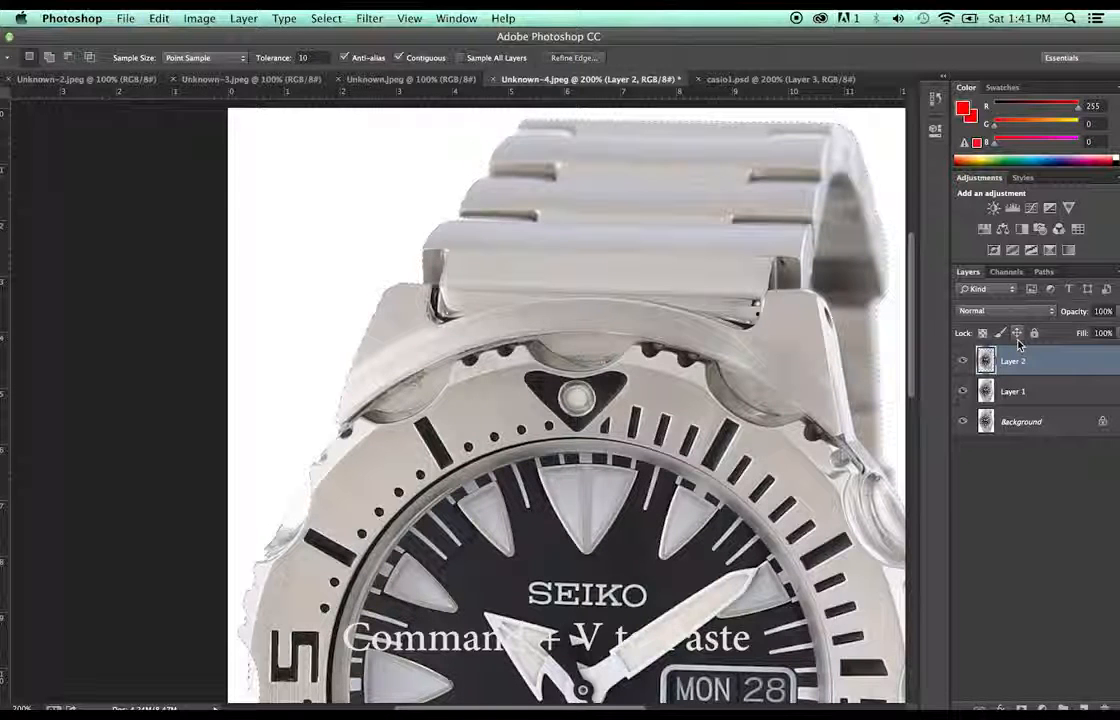
{"action": "left_click", "coordinate": [964, 392]}
{"action": "left_click", "coordinate": [964, 421]}
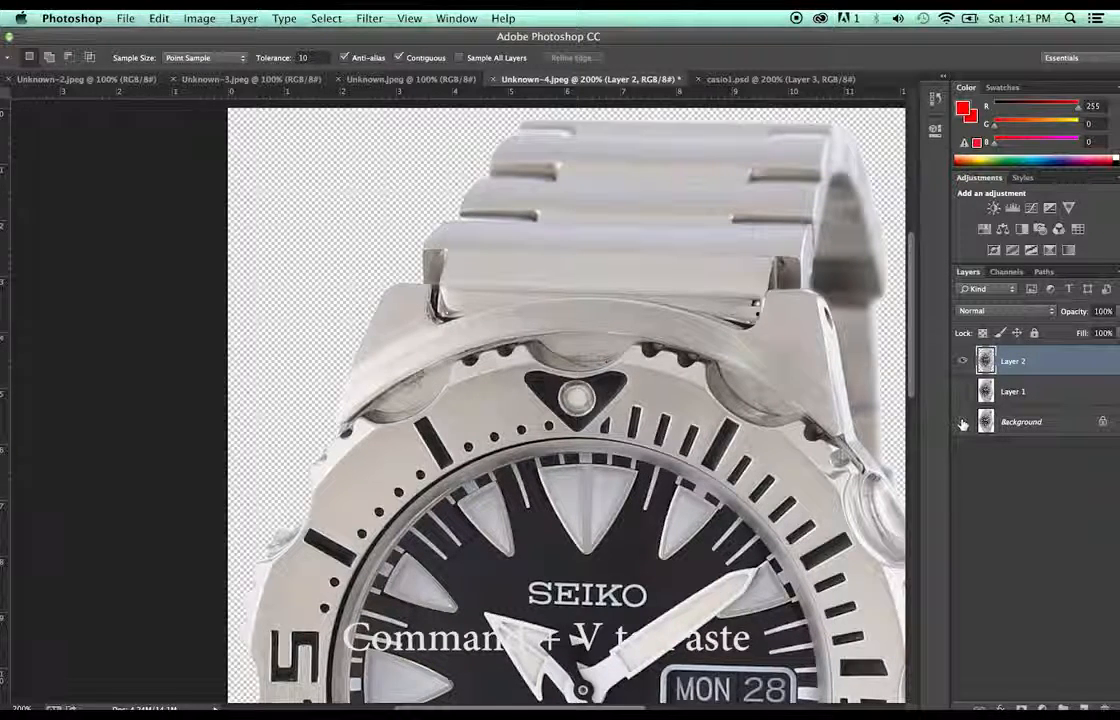
{"action": "scroll", "coordinate": [497, 221], "scroll_direction": "down", "scroll_amount": 5}
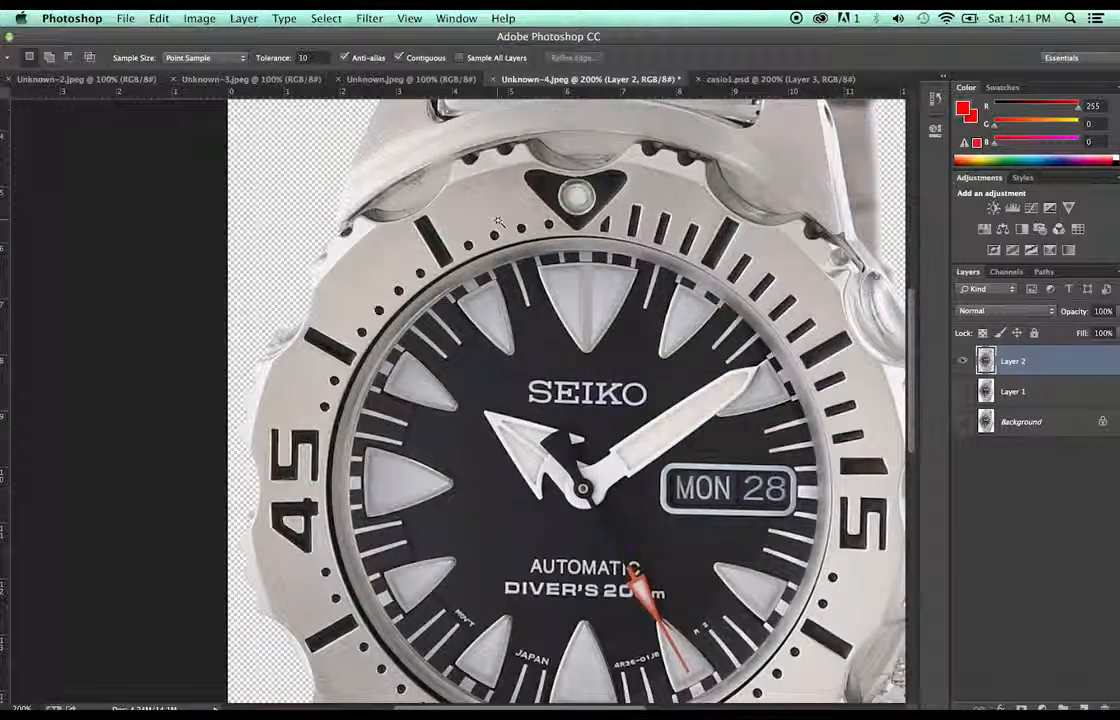
{"action": "scroll", "coordinate": [498, 222], "scroll_direction": "down", "scroll_amount": 7}
{"action": "scroll", "coordinate": [500, 222], "scroll_direction": "down", "scroll_amount": 4}
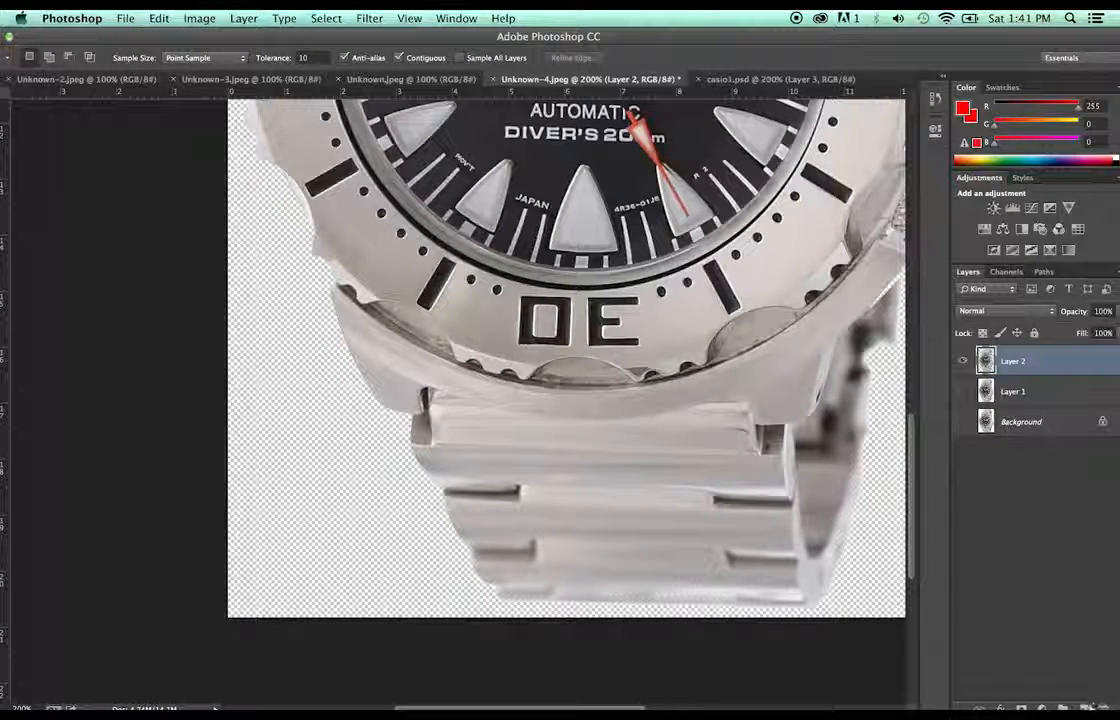
- Add an empty layer above the watch cutout and set the background color to white (ffffff)
{"action": "left_click", "coordinate": [1088, 707]}
{"action": "left_click_drag", "start_coordinate": [543, 30], "coordinate": [576, 27]}
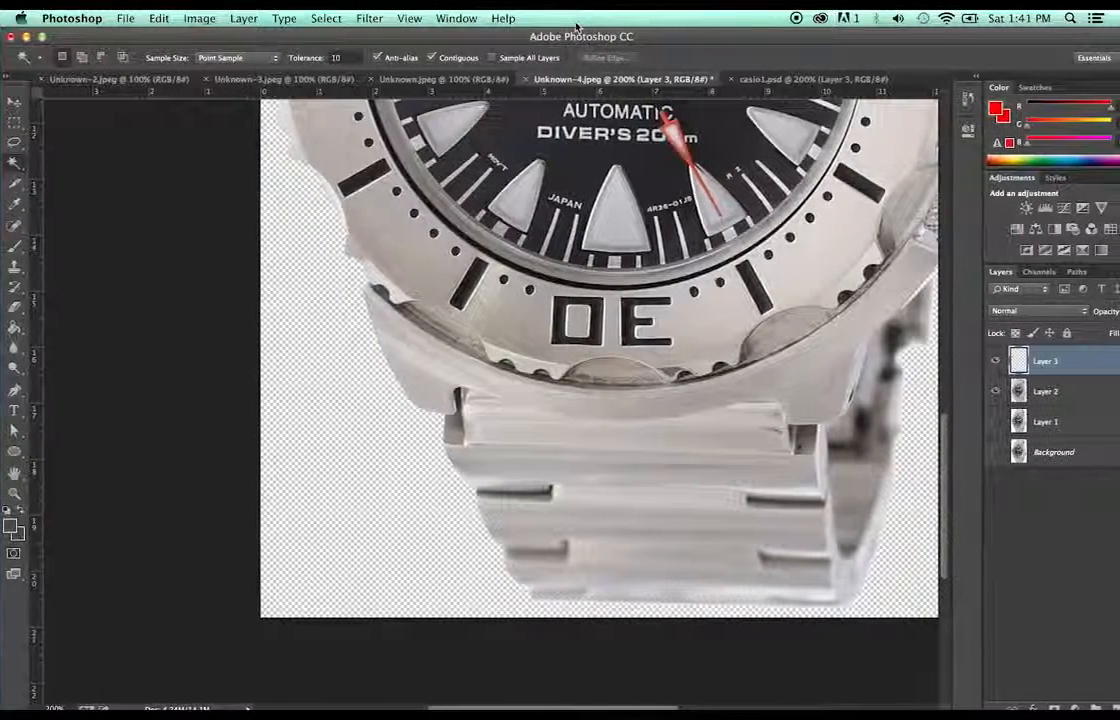
{"action": "left_click", "coordinate": [14, 327]}
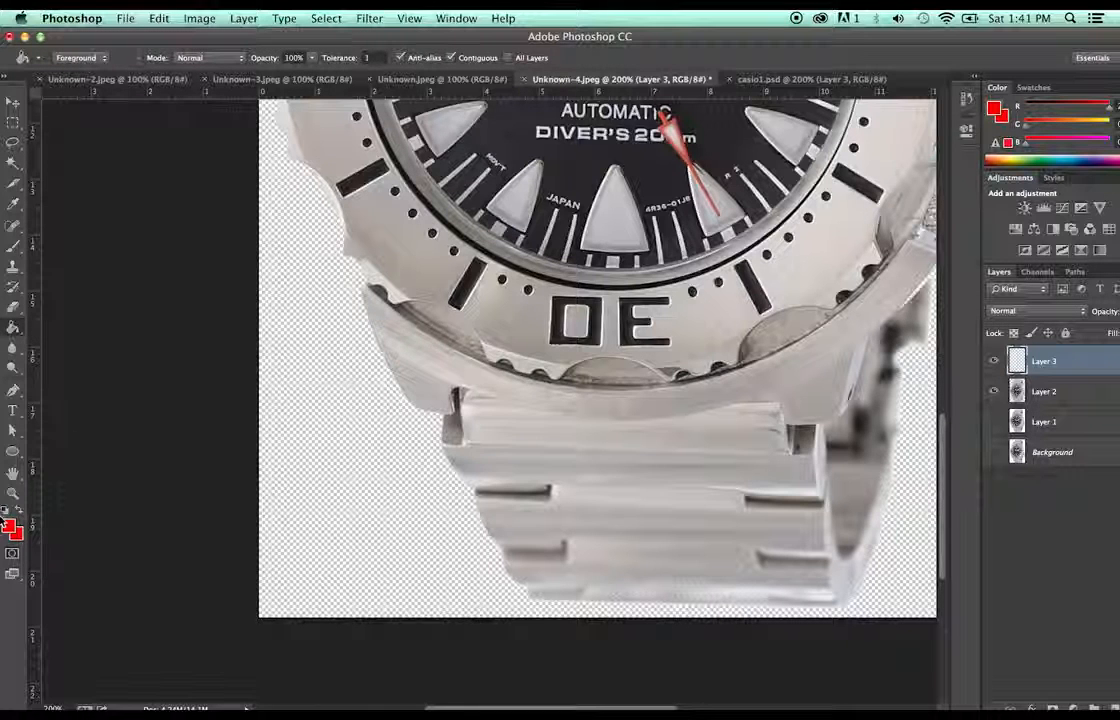
{"action": "left_click", "coordinate": [17, 537]}
{"action": "left_click_drag", "start_coordinate": [142, 437], "coordinate": [74, 362]}
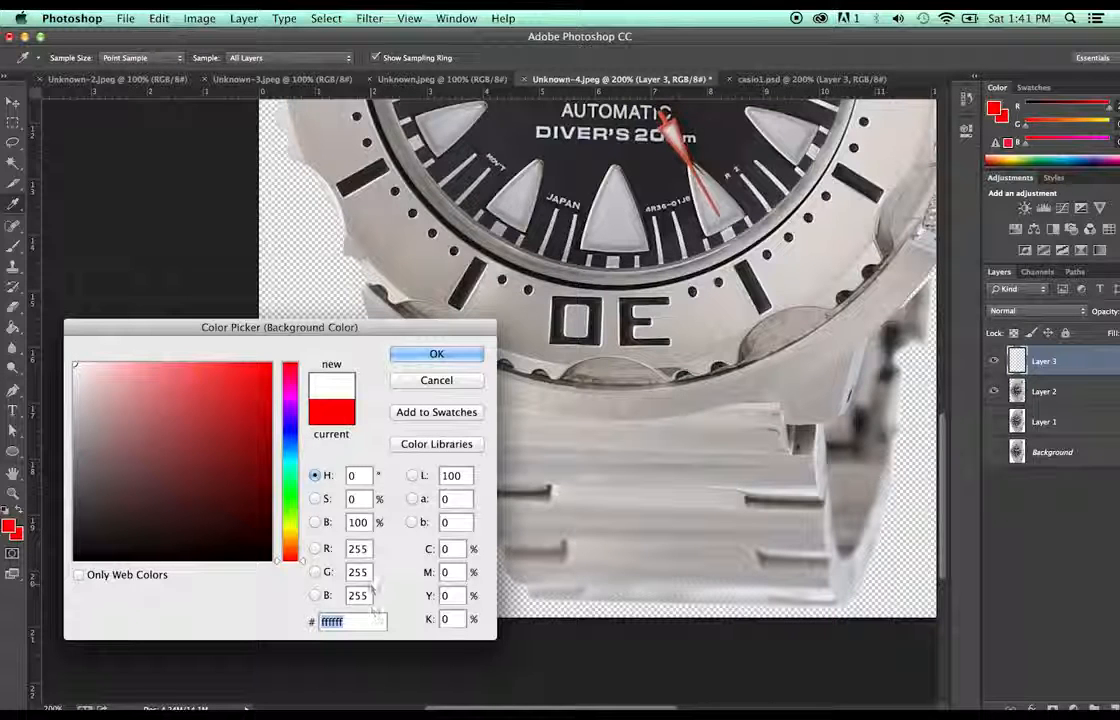
{"action": "left_click", "coordinate": [437, 353]}
{"action": "key", "text": "g"}
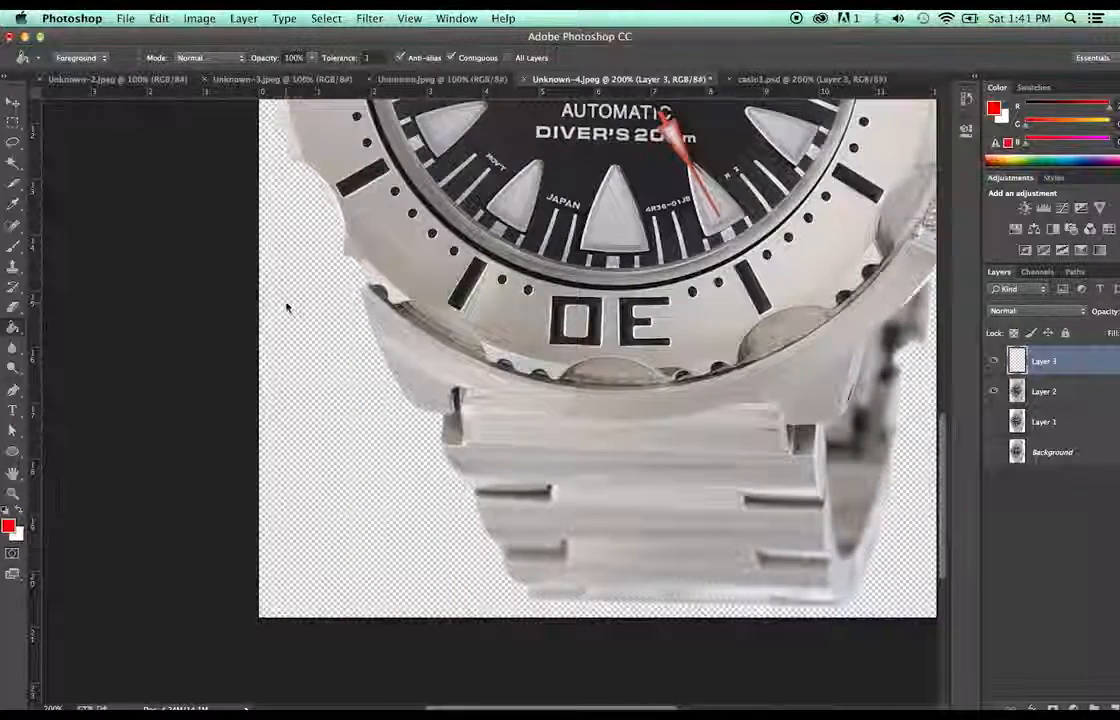
{"action": "left_click", "coordinate": [287, 307]}
{"action": "key", "text": "super+z"}
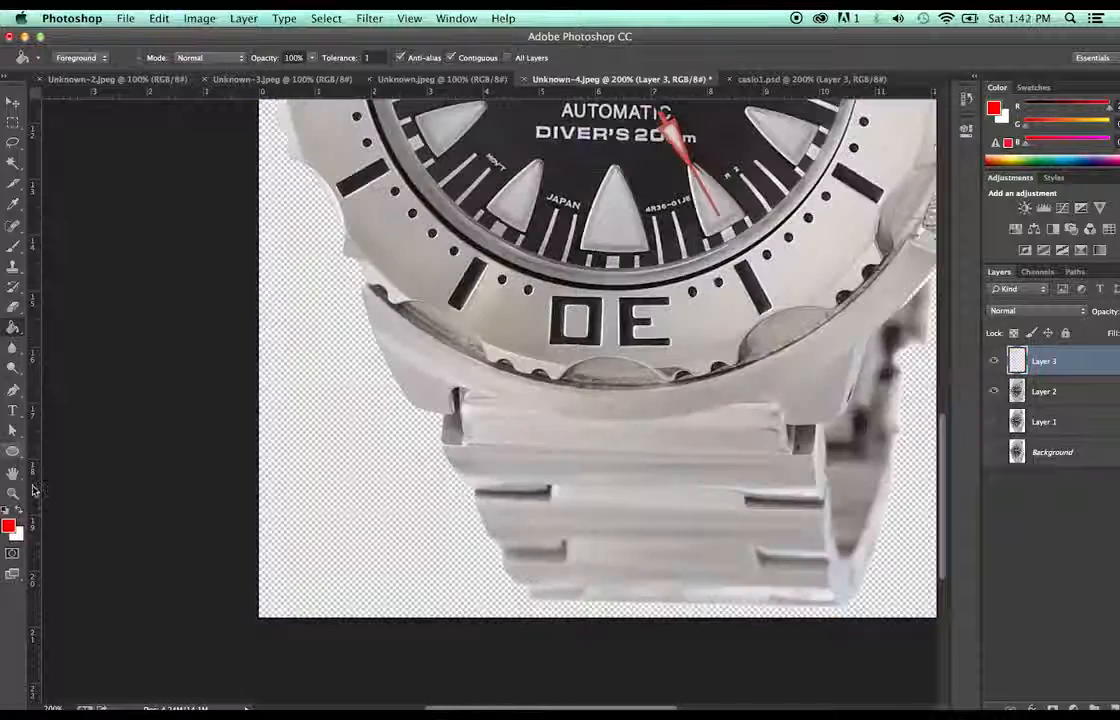
- Fill Layer 3 with white (ffffff) using the Paint Bucket and move it below the watch cutout on Layer 2
{"action": "left_click", "coordinate": [8, 525]}
{"action": "left_click", "coordinate": [75, 364]}
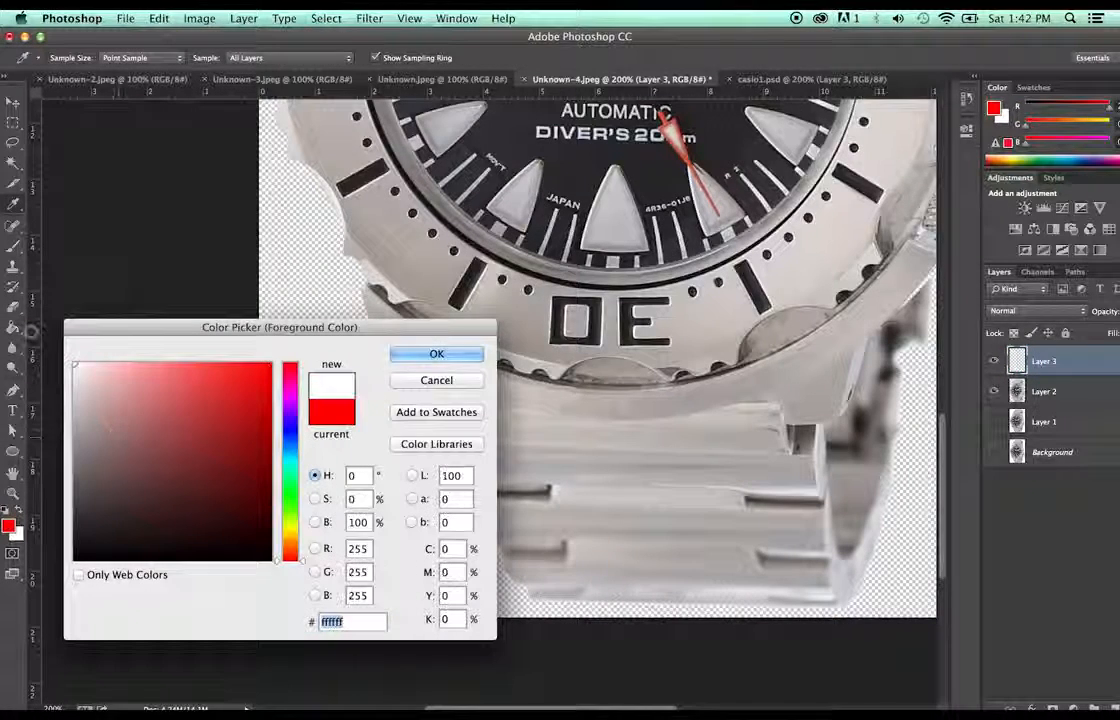
{"action": "left_click", "coordinate": [470, 353]}
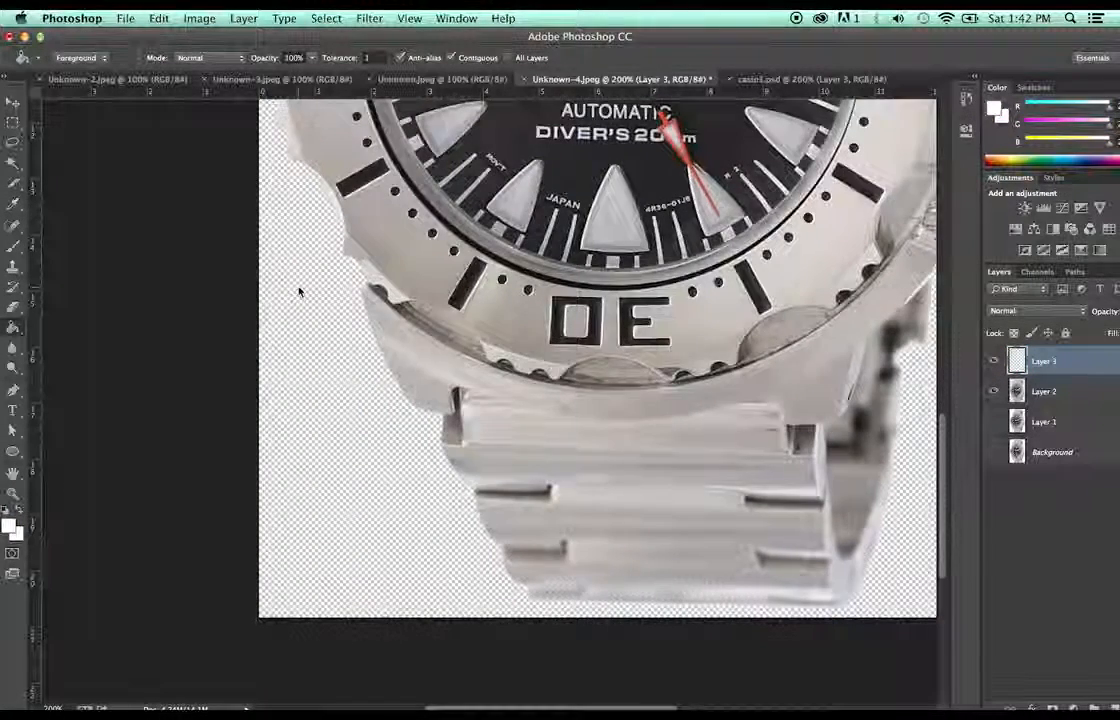
{"action": "left_click", "coordinate": [265, 258]}
{"action": "left_click_drag", "start_coordinate": [1093, 370], "coordinate": [1095, 400]}
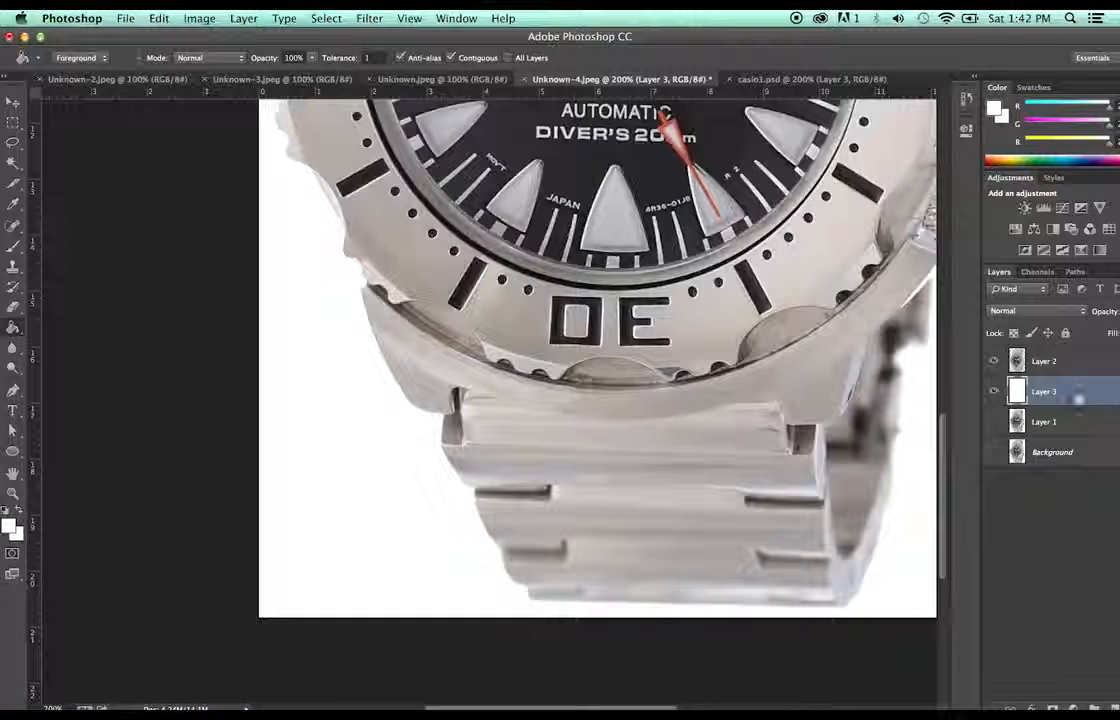
- Inspect the Seiko cutout's edges against the white backdrop and hide the white Layer 3
{"action": "scroll", "coordinate": [878, 313], "scroll_direction": "up", "scroll_amount": 10}
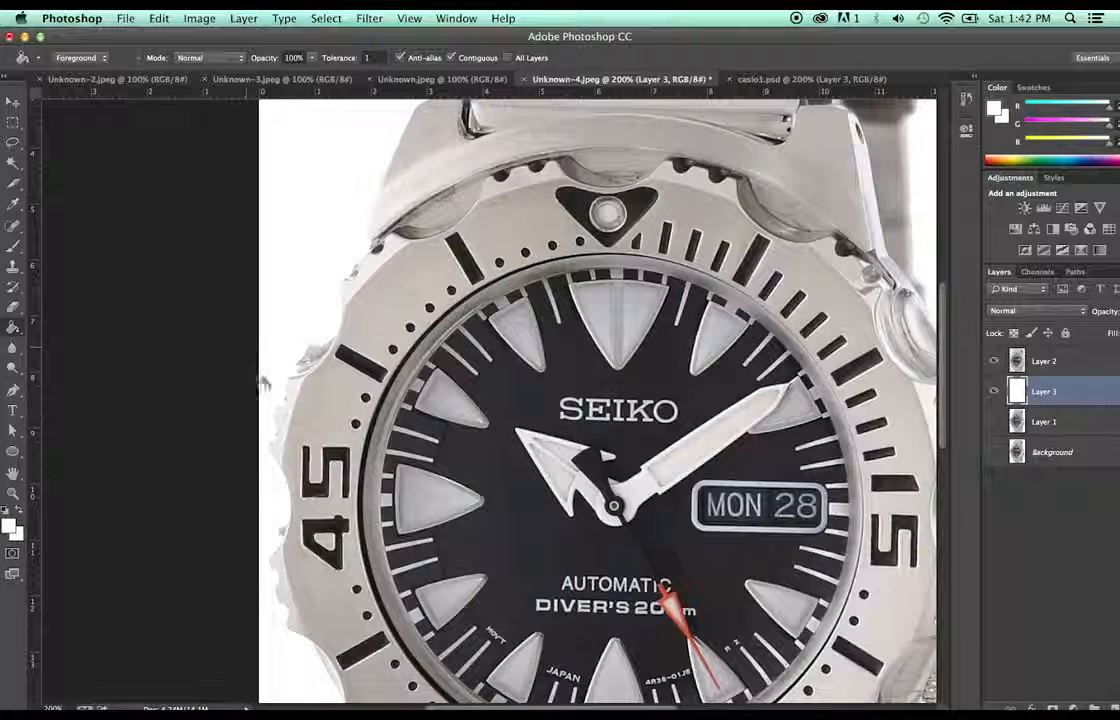
{"action": "key", "text": "z"}
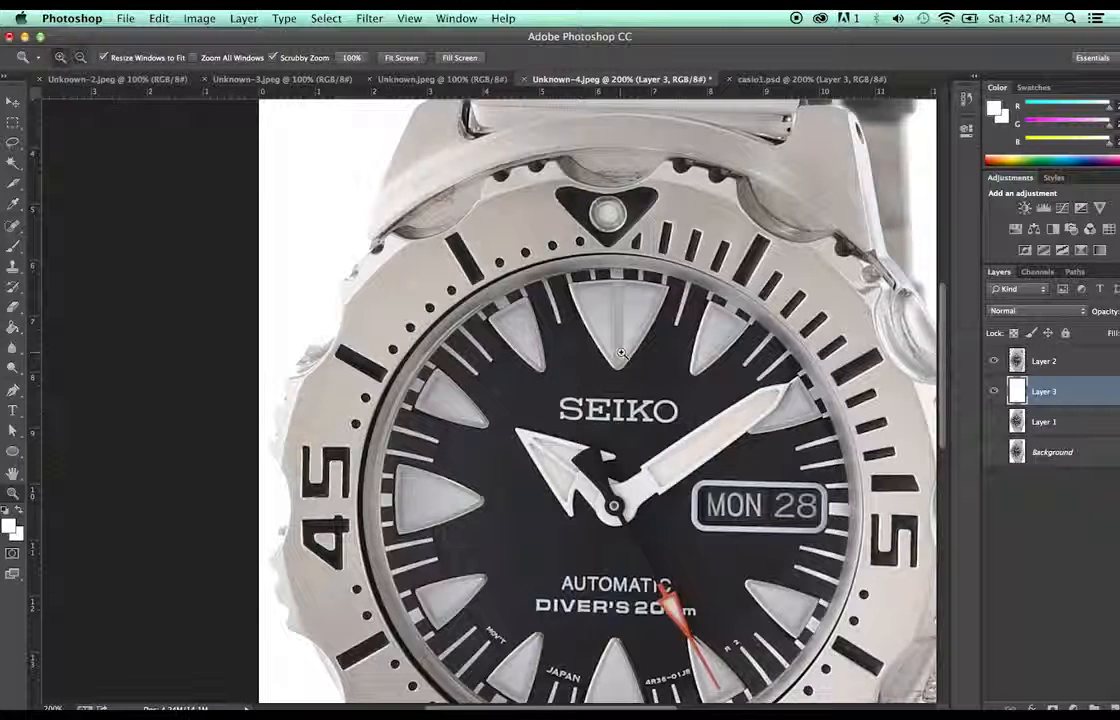
{"action": "left_click", "coordinate": [553, 305], "text": "alt"}
{"action": "left_click", "coordinate": [553, 305], "text": "alt"}
{"action": "left_click", "coordinate": [576, 328]}
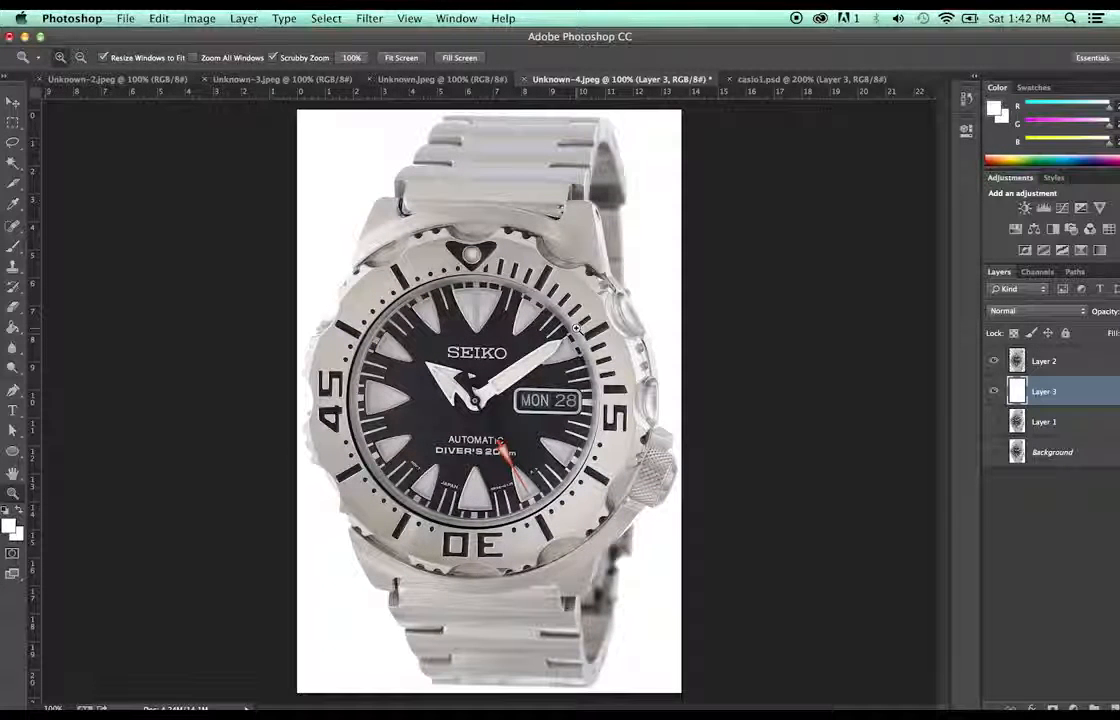
{"action": "left_click", "coordinate": [995, 391]}
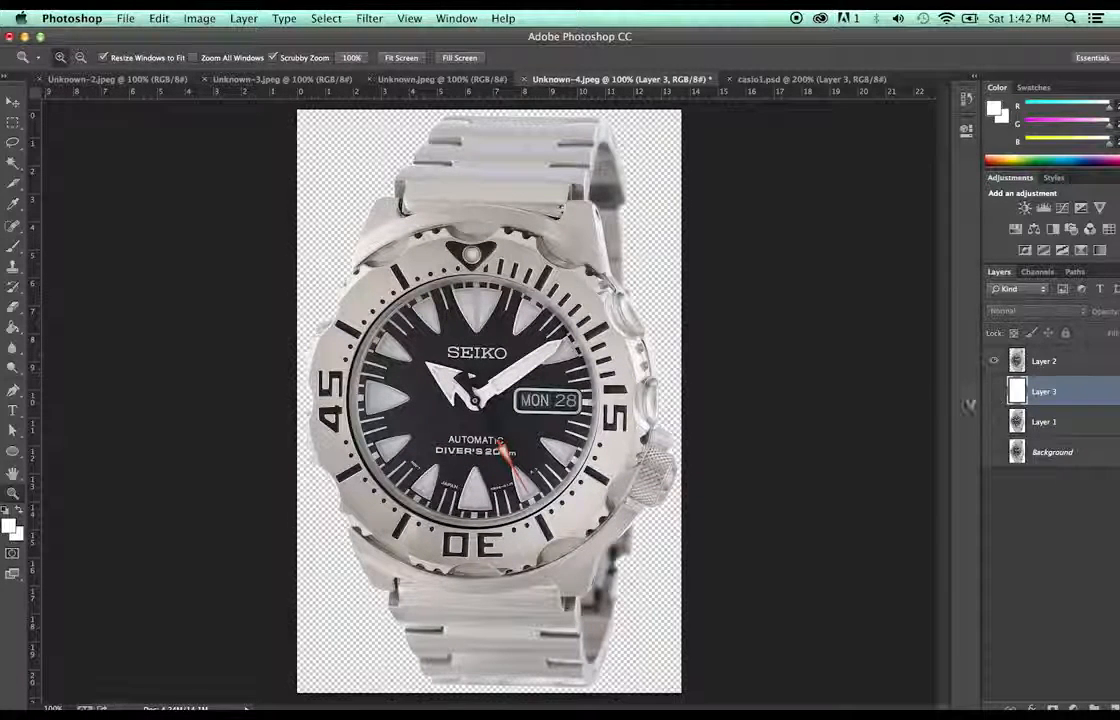
- Save the Seiko cutout to the Desktop as swatch2.psd in Photoshop format with layers and maximized compatibility
{"action": "left_click", "coordinate": [125, 18]}
{"action": "left_click", "coordinate": [160, 193]}
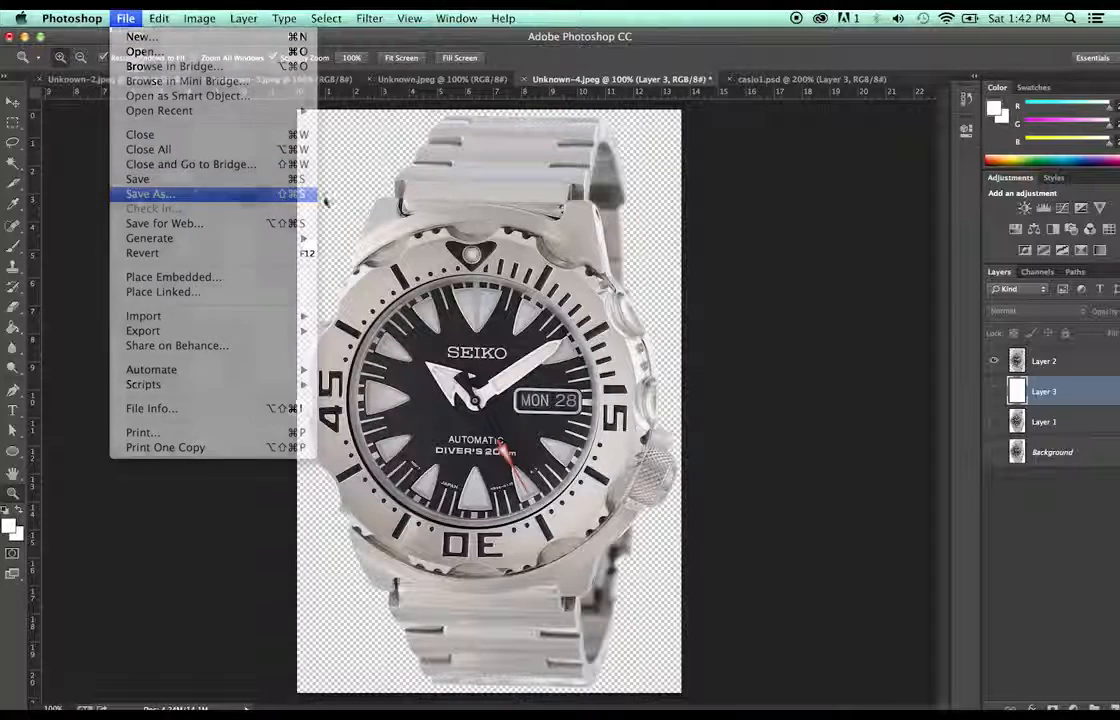
{"action": "type", "text": "swatch"}
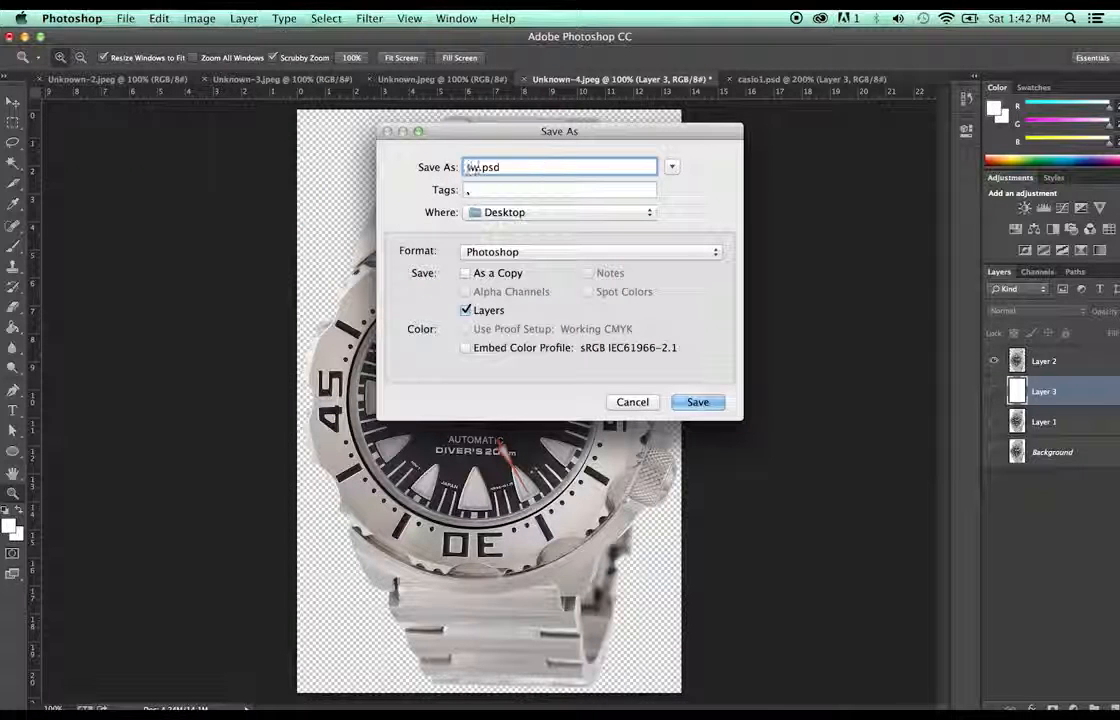
{"action": "type", "text": "2"}
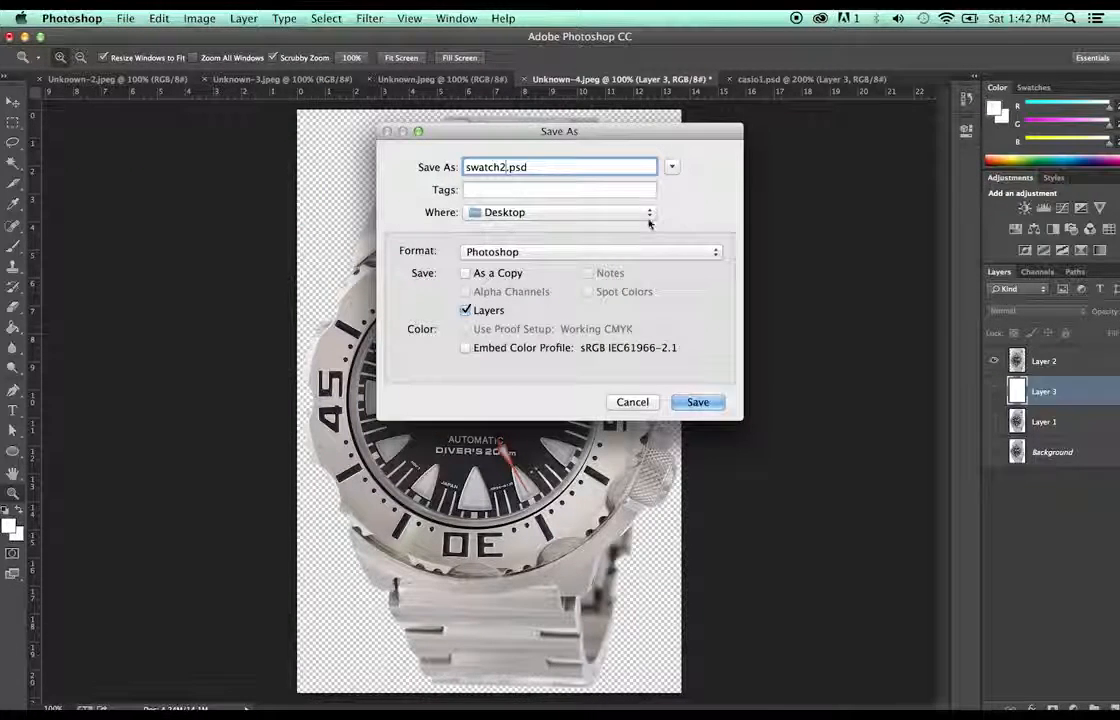
{"action": "left_click", "coordinate": [698, 402]}
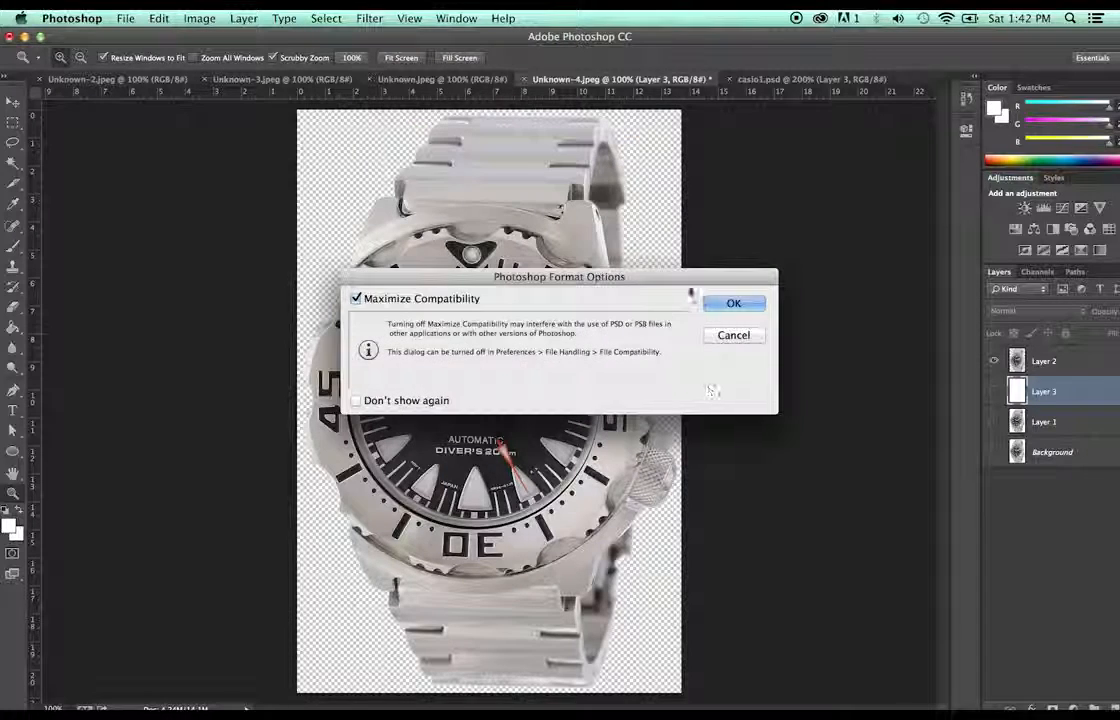
{"action": "left_click", "coordinate": [730, 302]}
- Save a PNG version of swatch2 to the Desktop with smallest/slow compression and no interlacing
{"action": "left_click", "coordinate": [125, 18]}
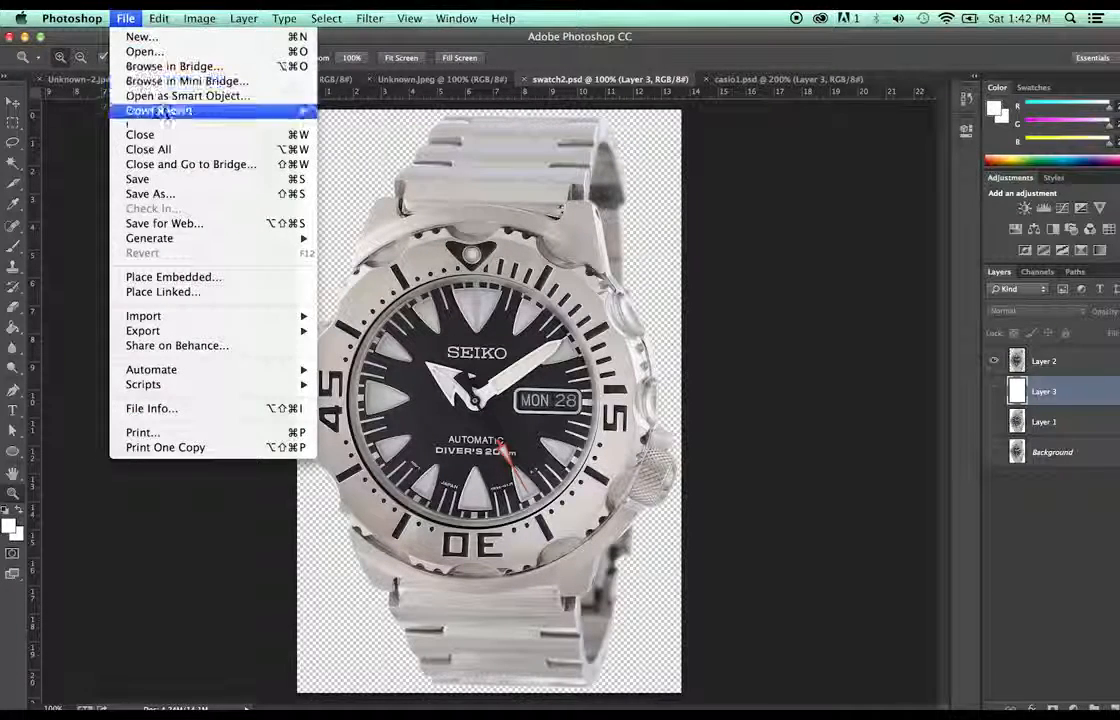
{"action": "left_click", "coordinate": [213, 195]}
{"action": "left_click", "coordinate": [570, 252]}
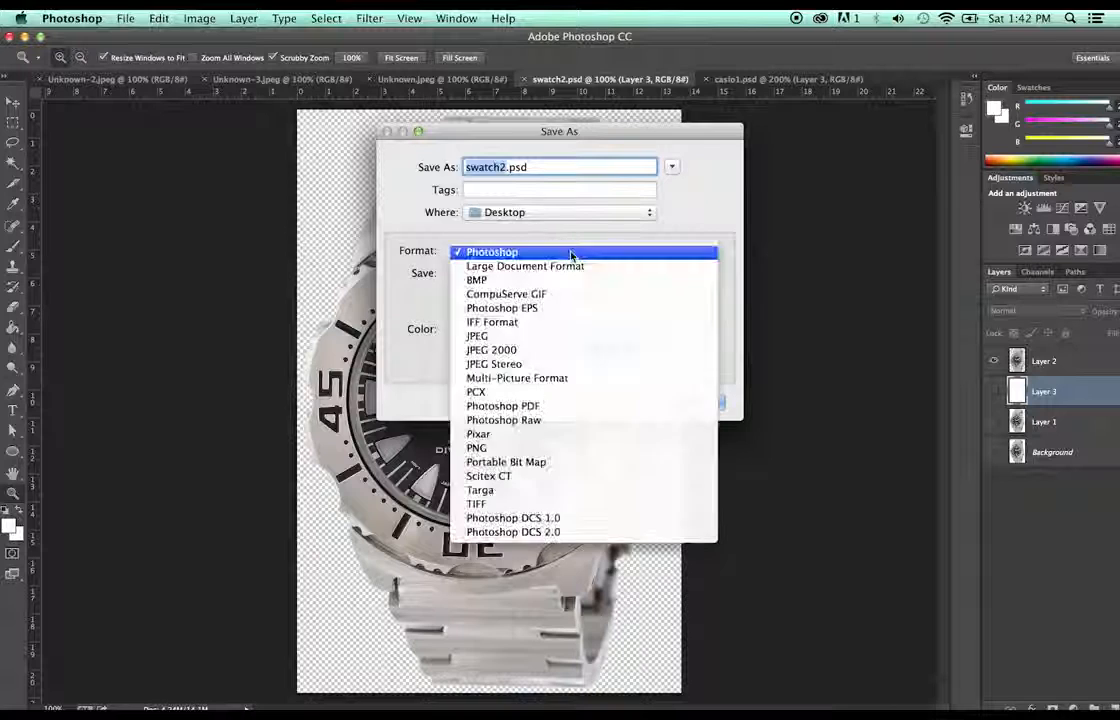
{"action": "left_click", "coordinate": [478, 448]}
{"action": "left_click", "coordinate": [698, 402]}
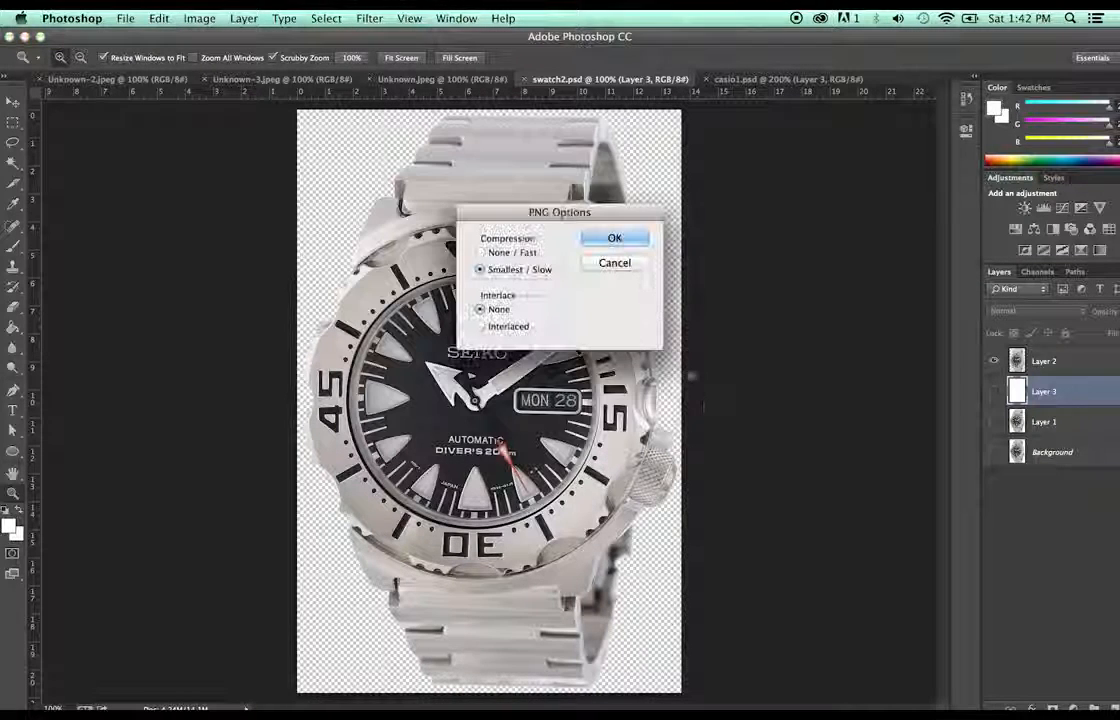
{"action": "left_click", "coordinate": [625, 238]}
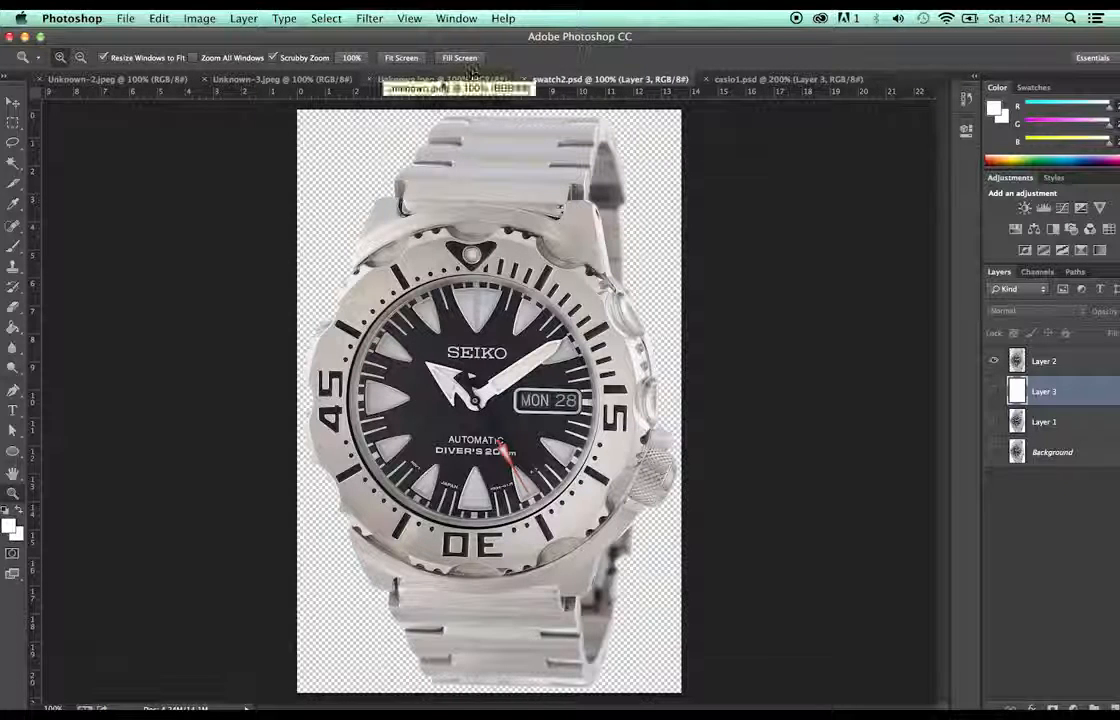
- Switch to the Invicta watch image Unknown.jpeg and duplicate its Background layer
{"action": "left_click", "coordinate": [424, 85]}
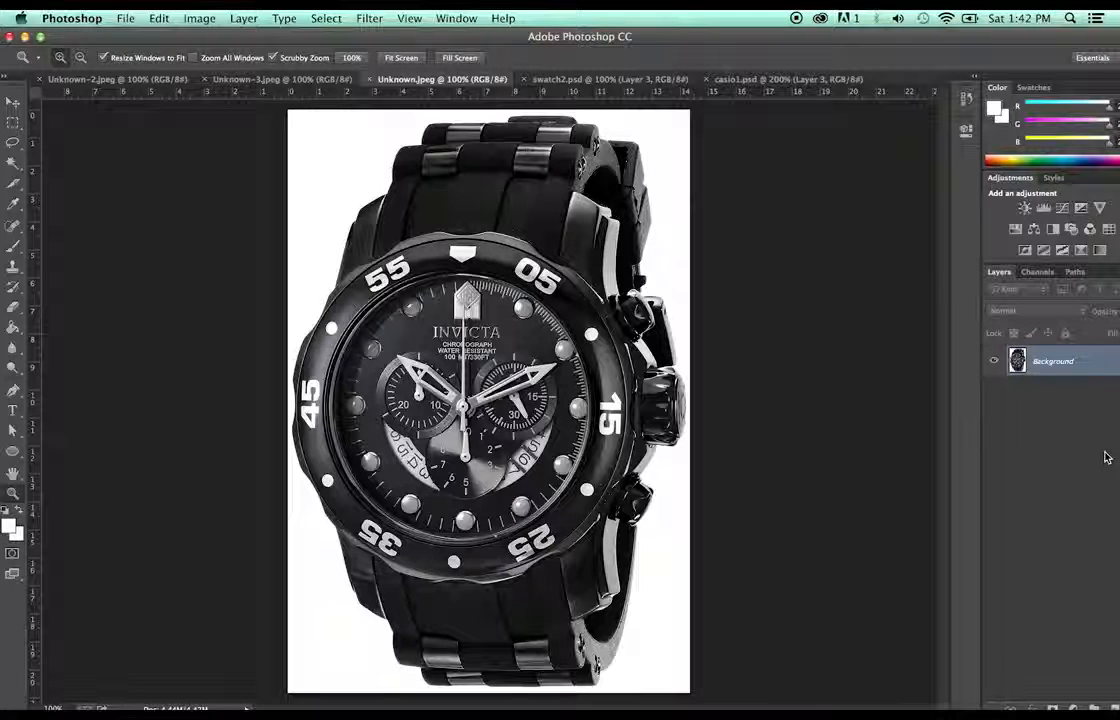
{"action": "key", "text": "super+j"}
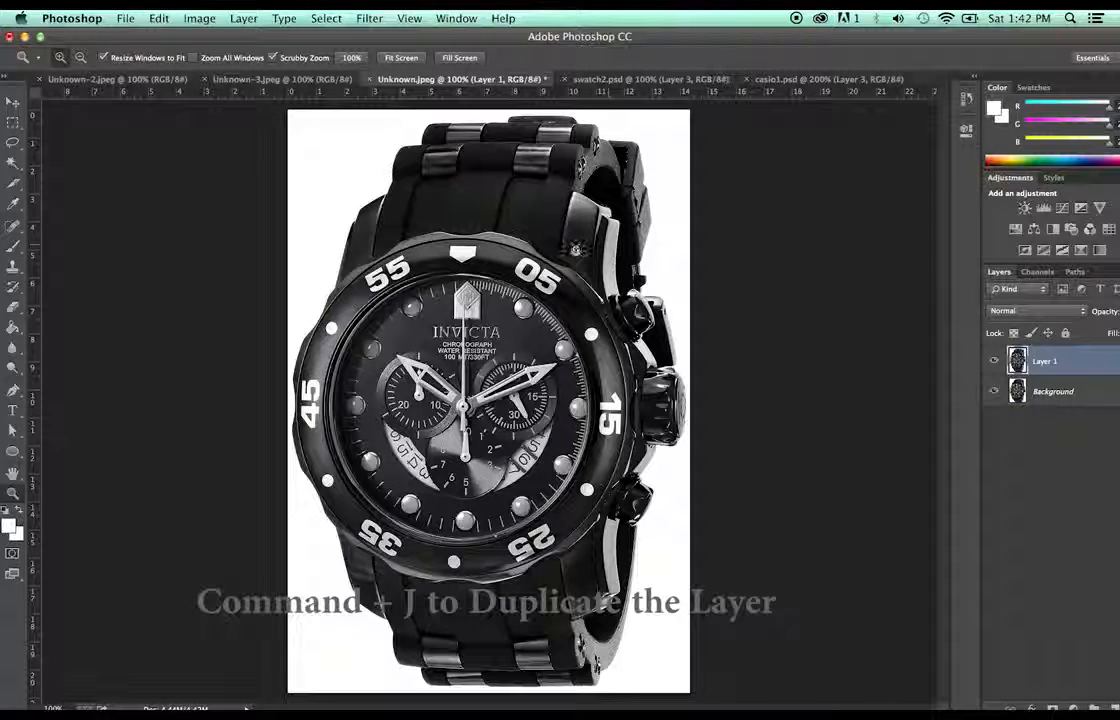
- Test-fill the white background around the Invicta watch on Layer 1 with red (ff0000) using the Paint Bucket
{"action": "left_click", "coordinate": [13, 328]}
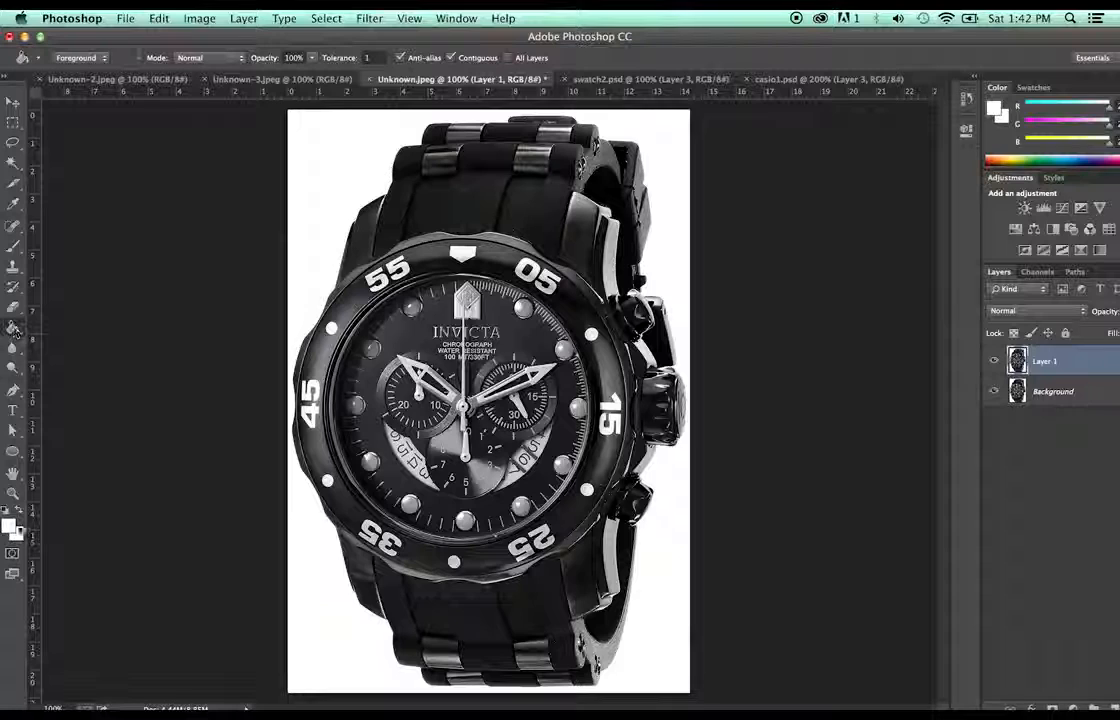
{"action": "left_click", "coordinate": [9, 524]}
{"action": "left_click", "coordinate": [269, 364]}
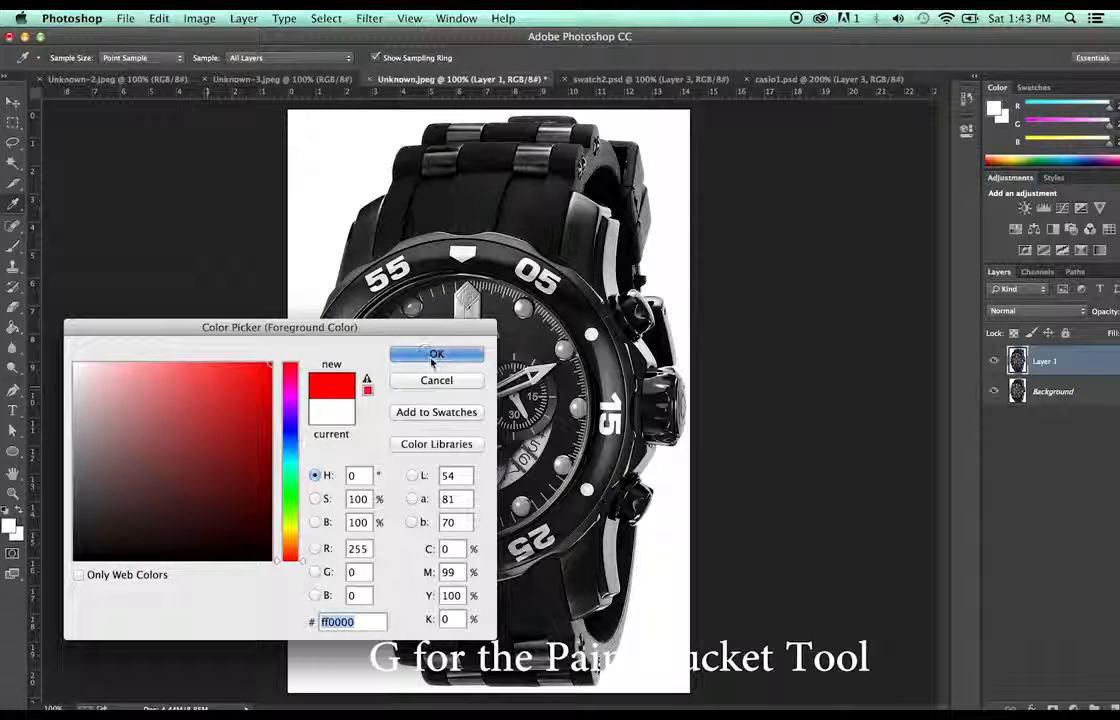
{"action": "left_click", "coordinate": [432, 355]}
{"action": "left_click", "coordinate": [348, 195]}
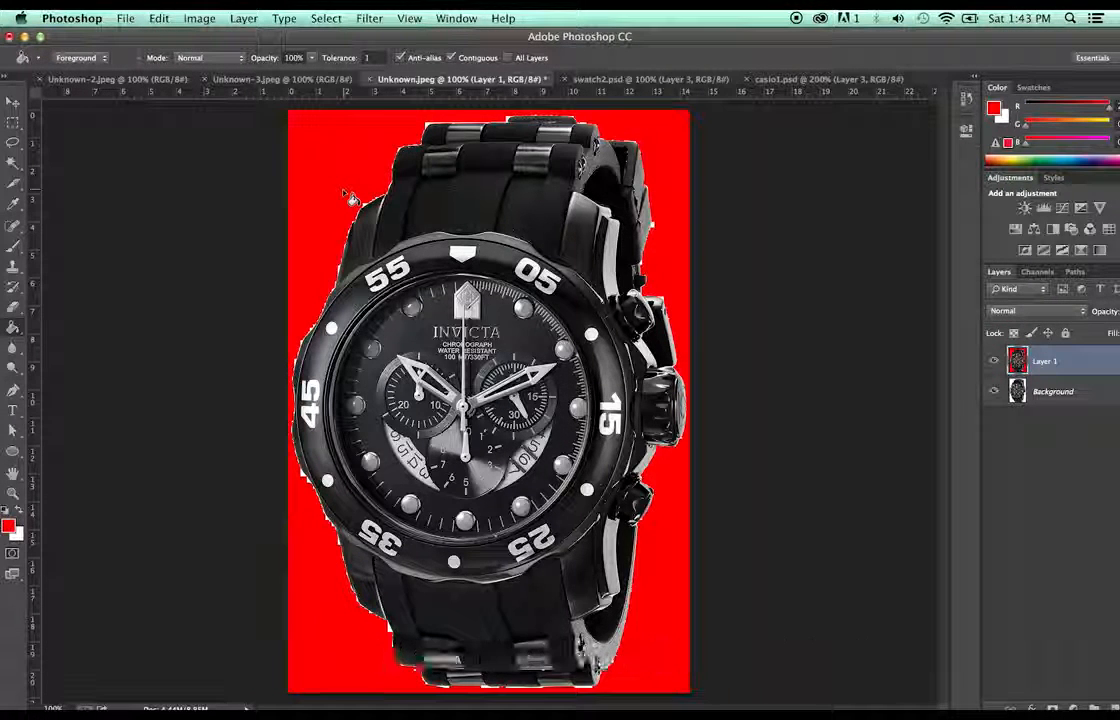
- Sample a leftover edge pixel beside the upper strap, check its colour values, and undo the red fill
{"action": "left_click", "coordinate": [12, 205]}
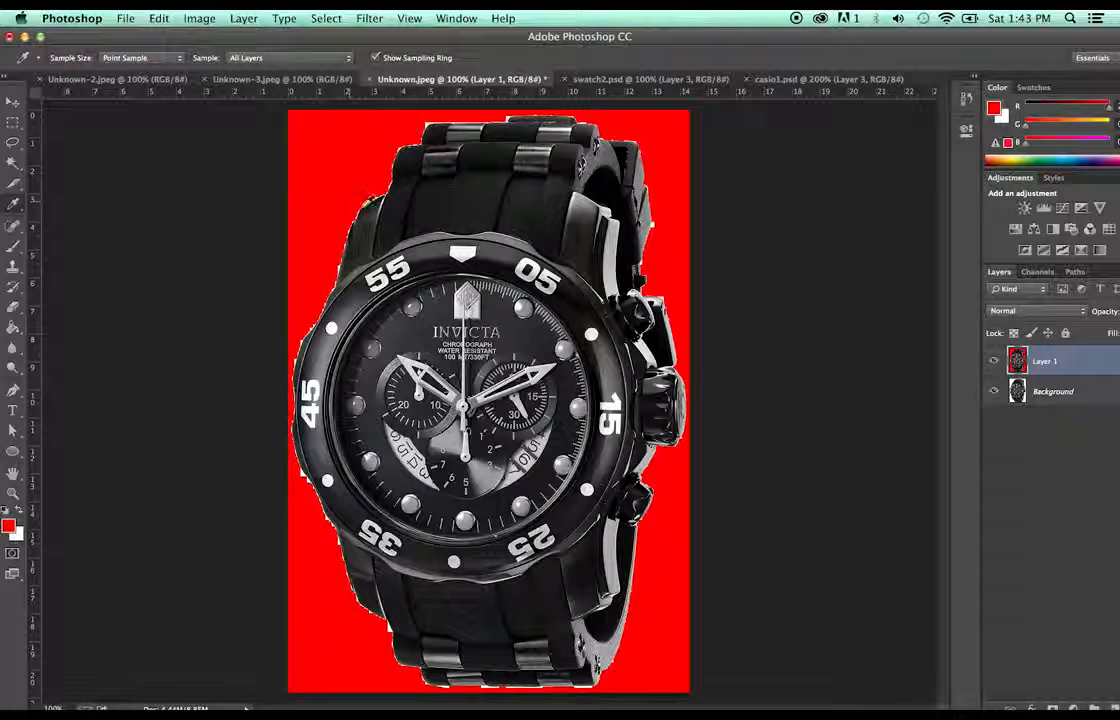
{"action": "left_click", "coordinate": [371, 200]}
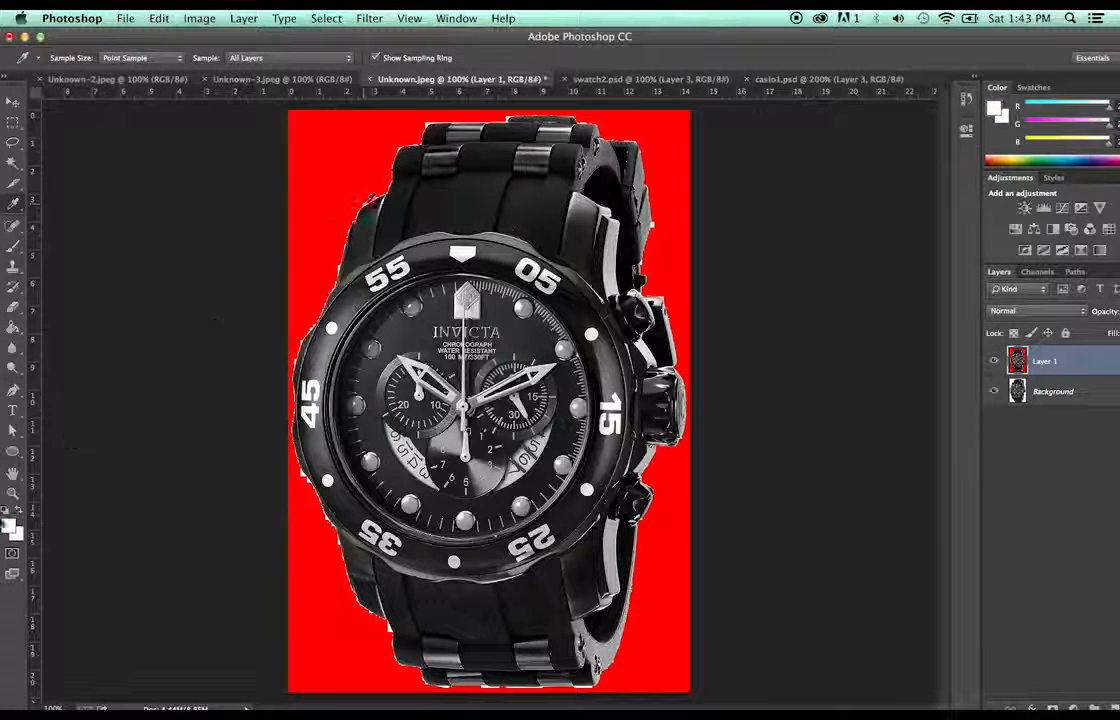
{"action": "left_click", "coordinate": [9, 526]}
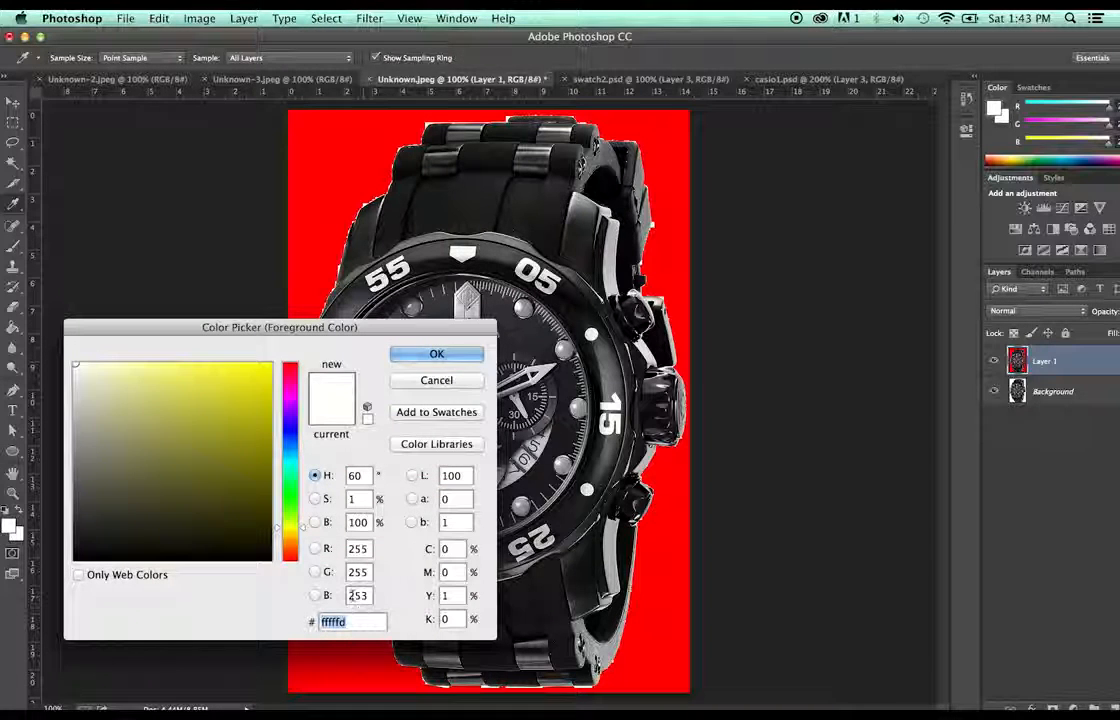
{"action": "left_click", "coordinate": [436, 380]}
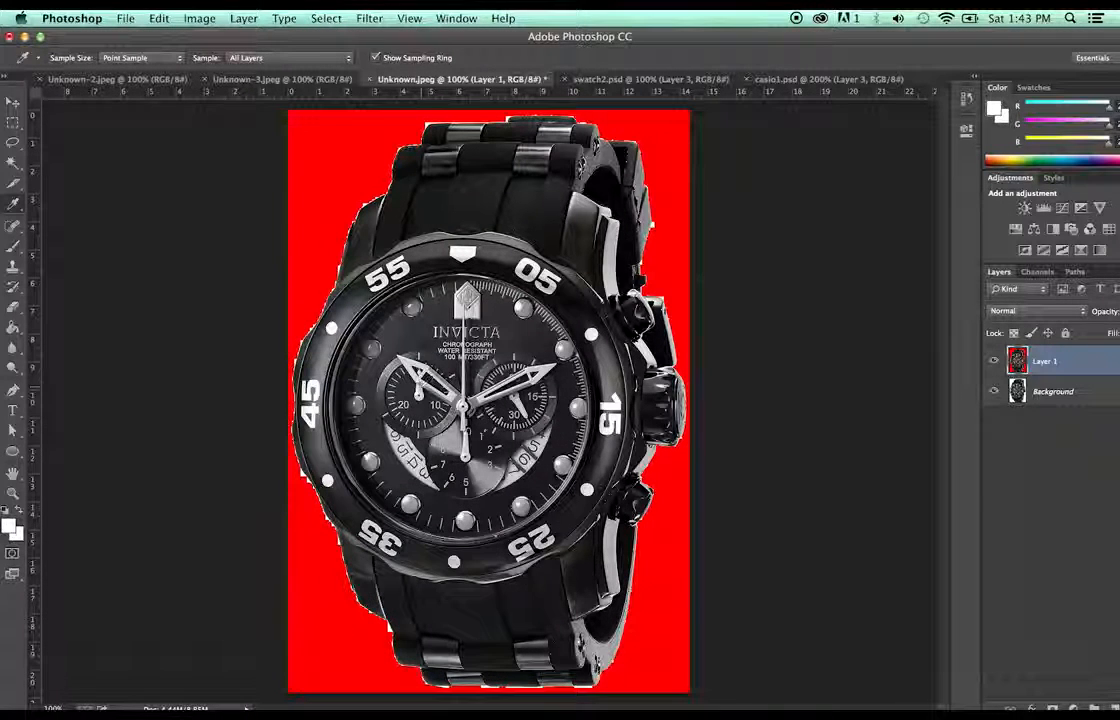
{"action": "key", "text": "super+z"}
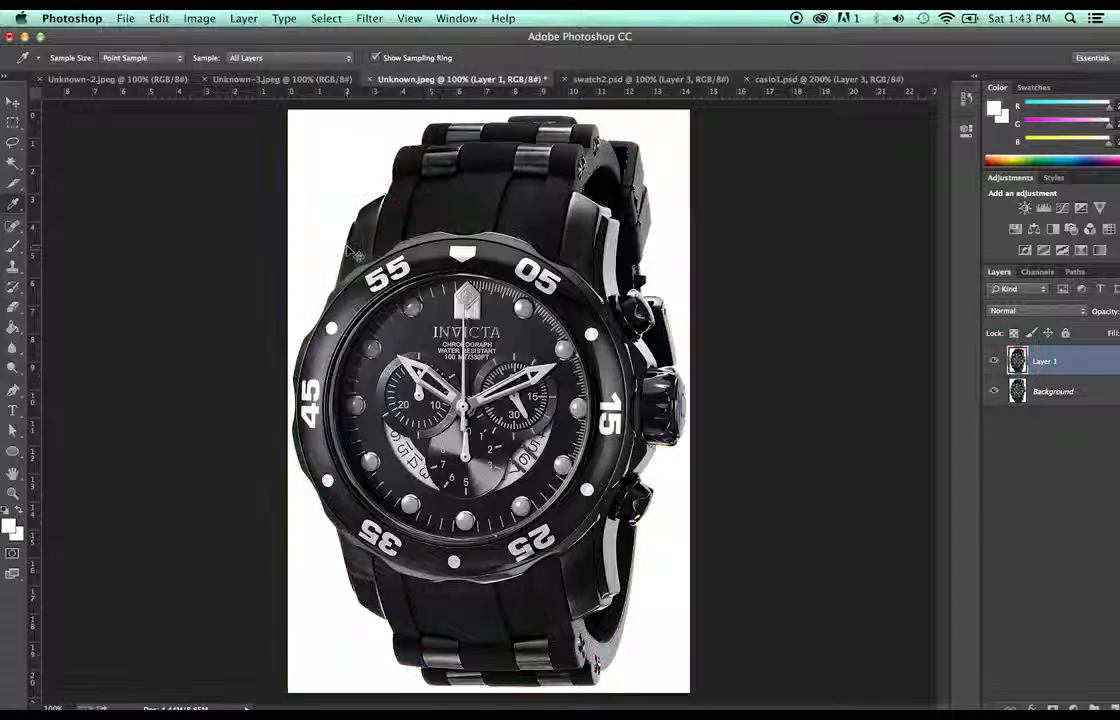
- Select the white background with the Magic Wand at tolerance 10 and invert the selection to isolate the Invicta watch
{"action": "key", "text": "w"}
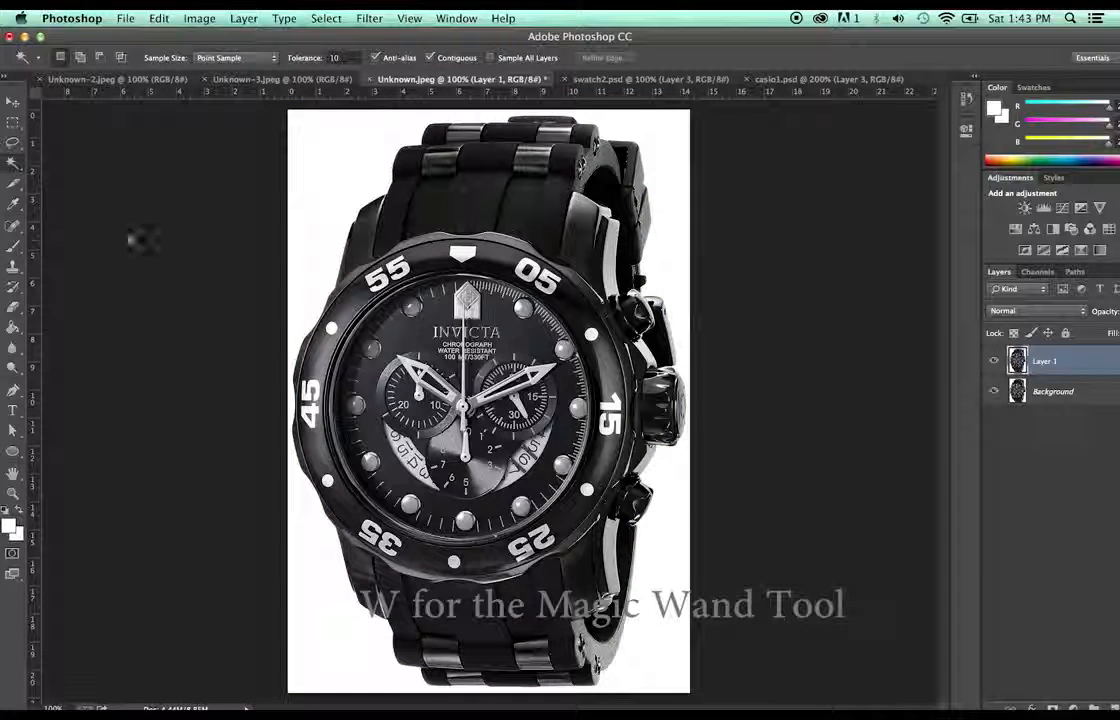
{"action": "left_click", "coordinate": [360, 180]}
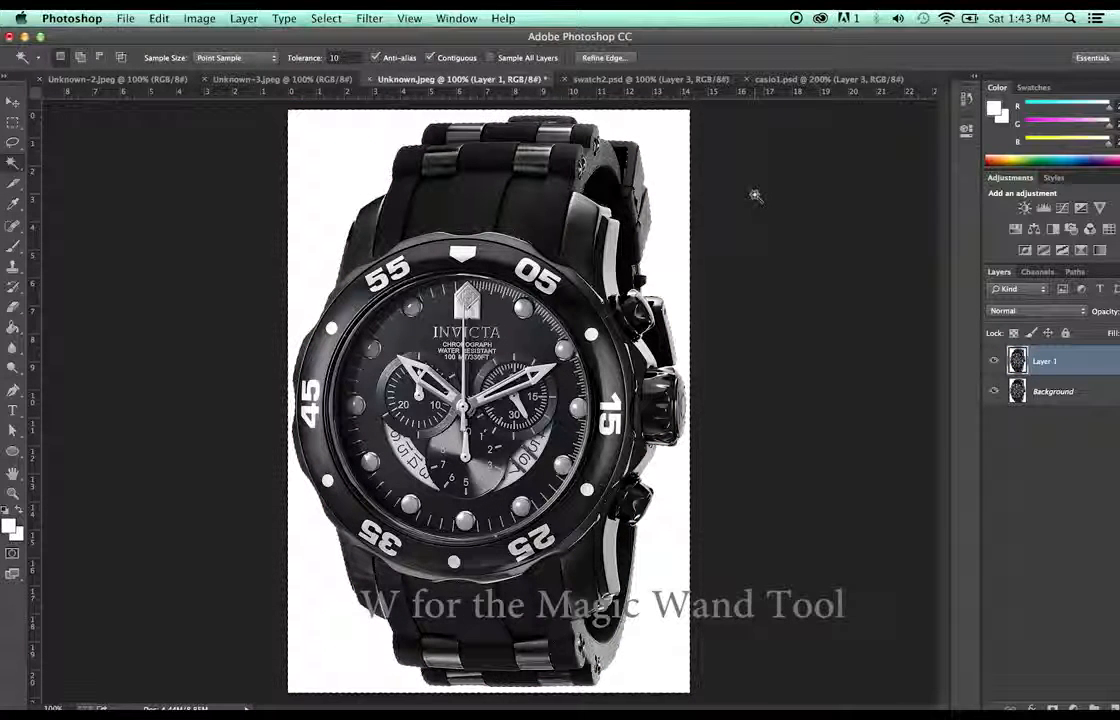
{"action": "left_click", "coordinate": [326, 18]}
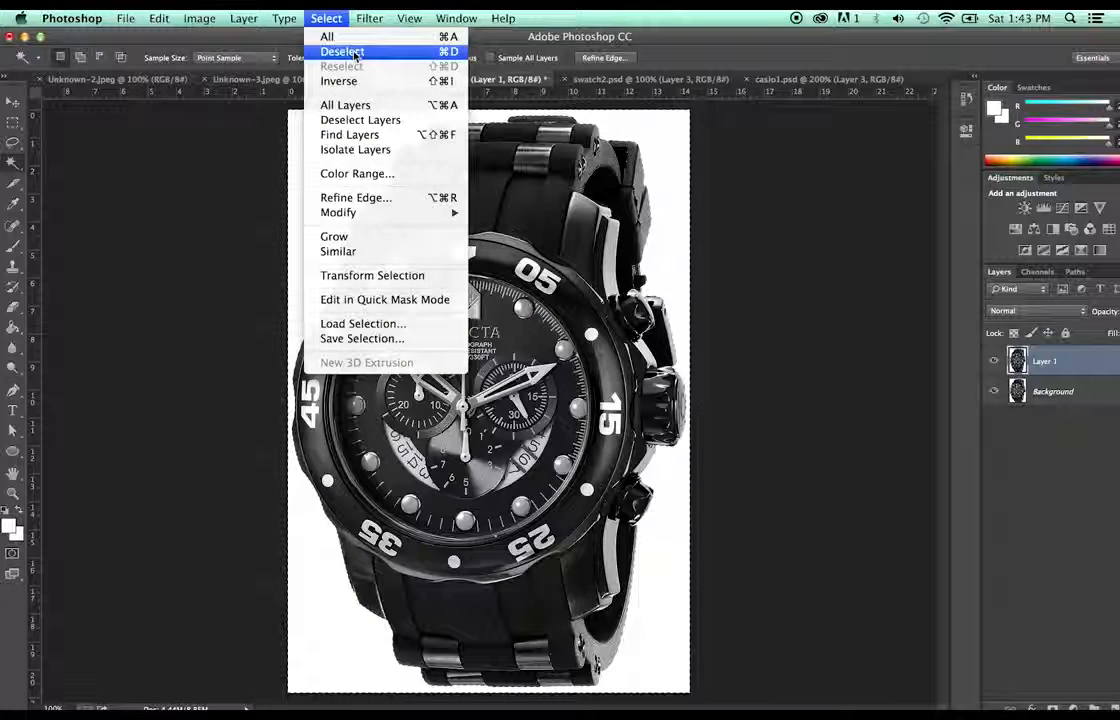
{"action": "left_click", "coordinate": [362, 82]}
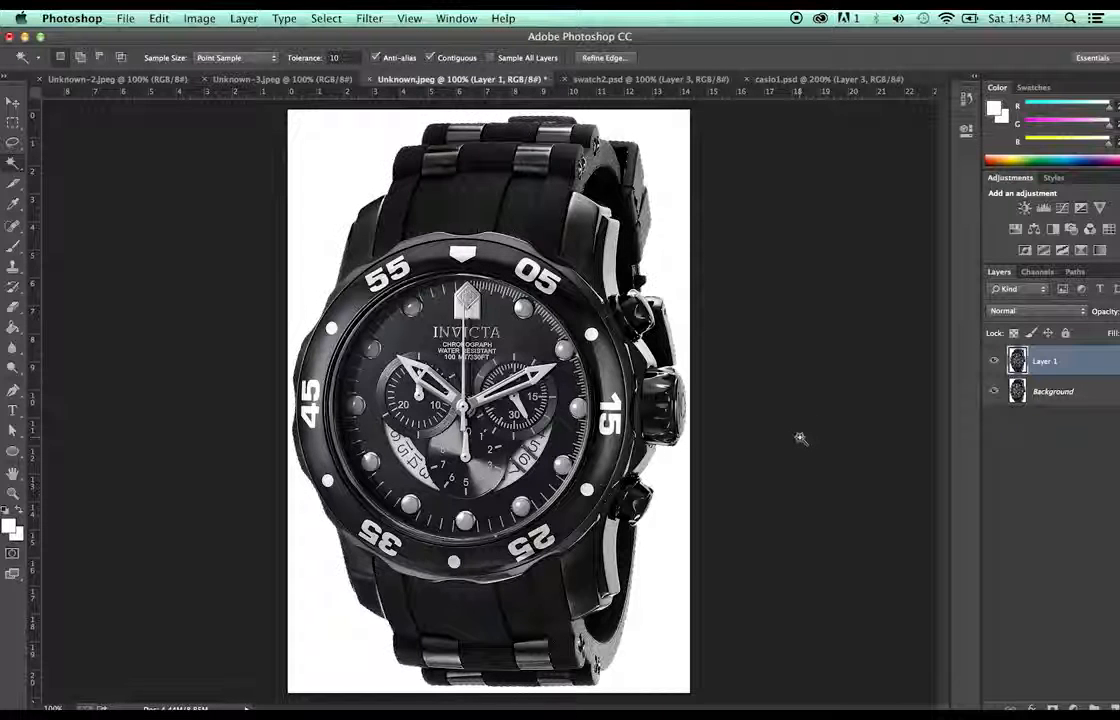
- Copy the selected watch onto a new Layer 2 and hide Layer 1 and the Background
{"action": "key", "text": "super+c"}
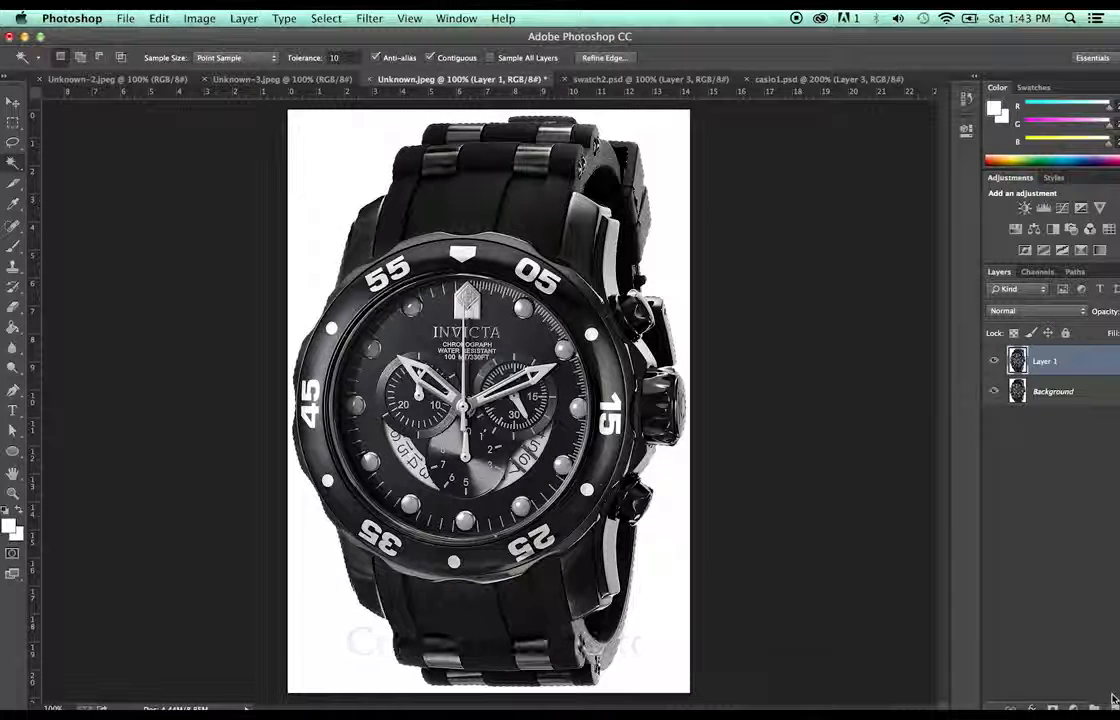
{"action": "key", "text": "super+alt+shift+n"}
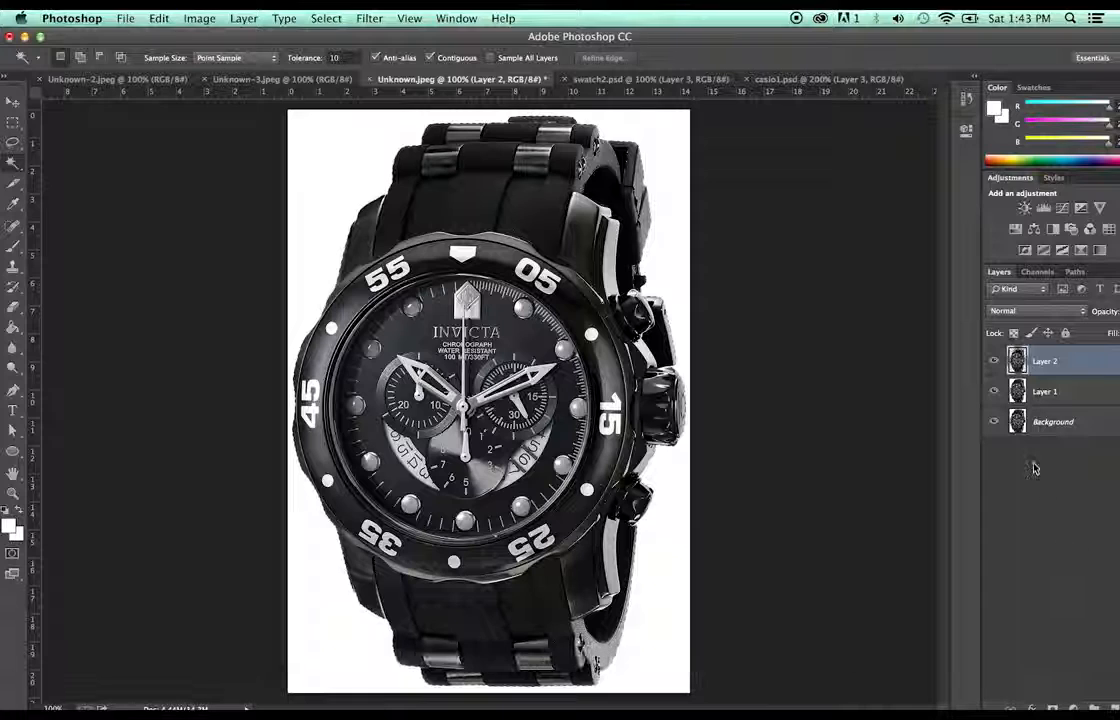
{"action": "key", "text": "super+v"}
{"action": "left_click", "coordinate": [994, 391]}
{"action": "left_click", "coordinate": [994, 421]}
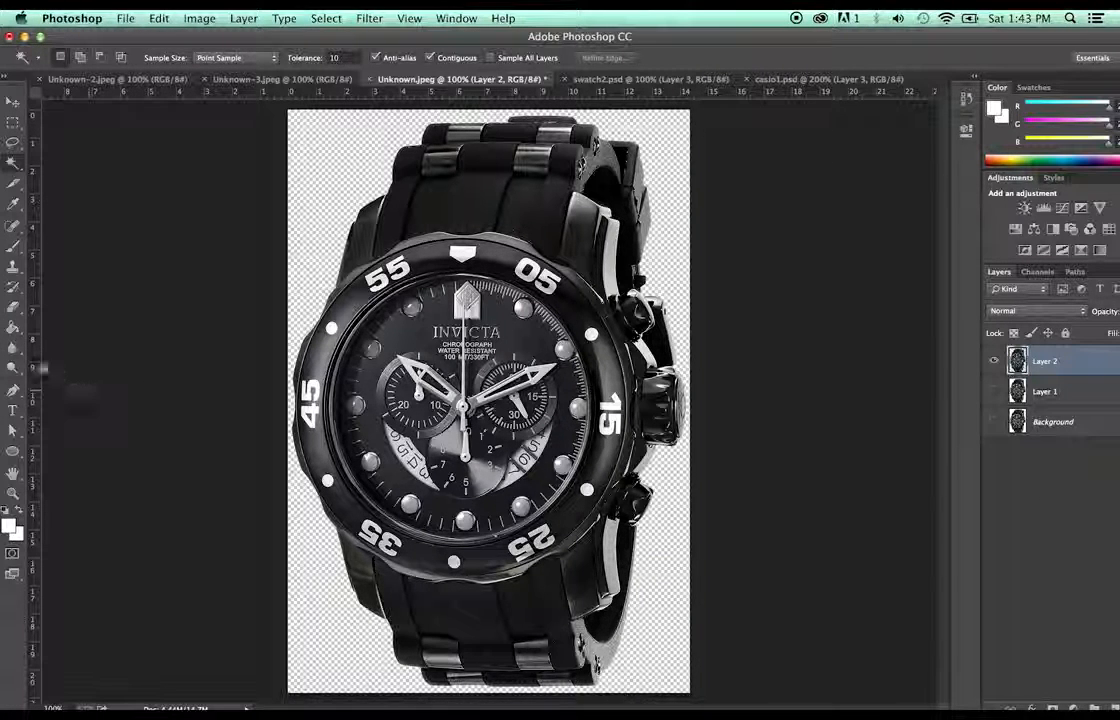
- Test-fill the transparent area around the watch on Layer 2 with yellow to check its edges, and undo the fill
{"action": "left_click", "coordinate": [12, 327]}
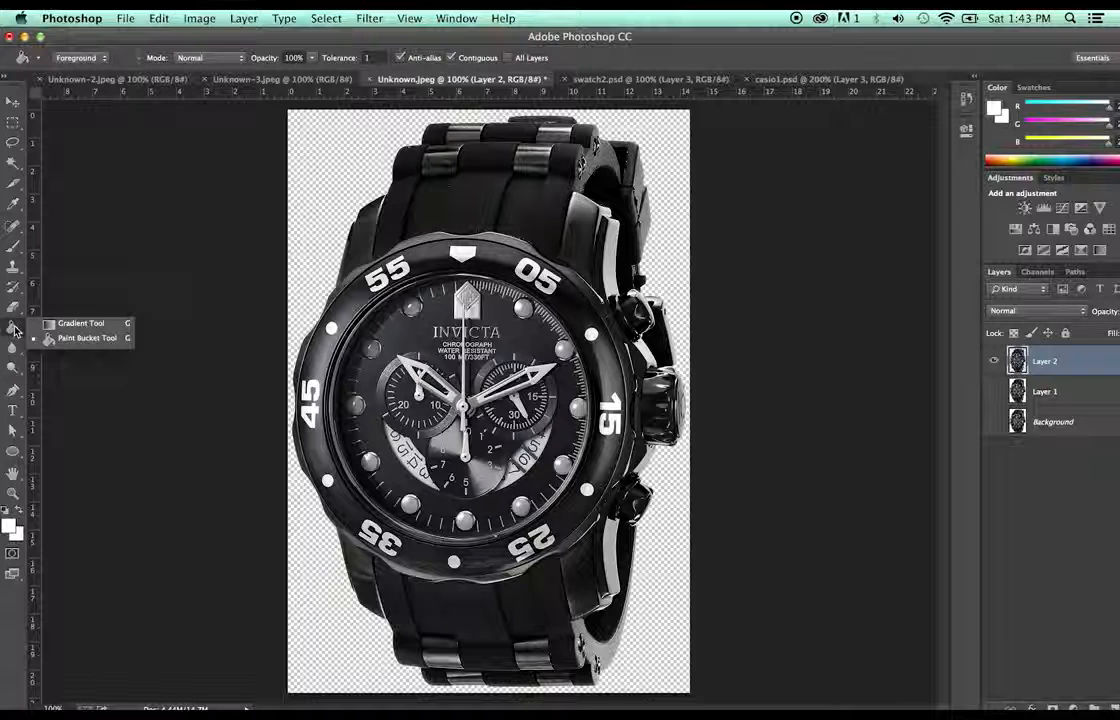
{"action": "left_click", "coordinate": [13, 528]}
{"action": "left_click_drag", "start_coordinate": [190, 480], "coordinate": [275, 395]}
{"action": "left_click", "coordinate": [440, 352]}
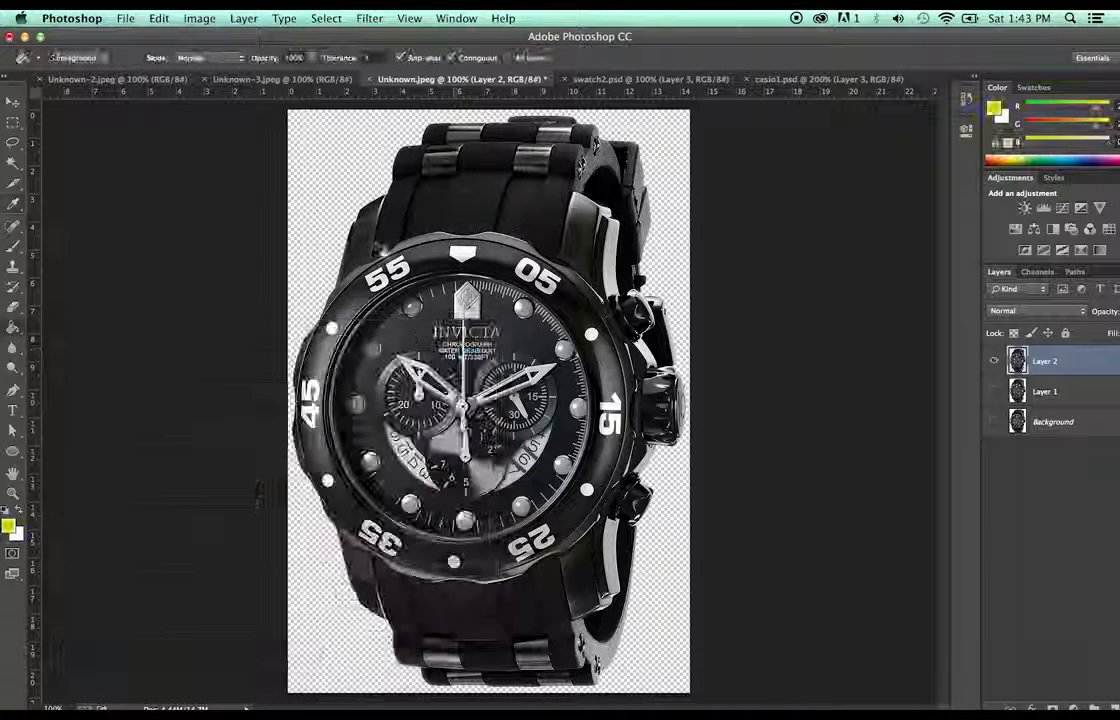
{"action": "left_click", "coordinate": [326, 170]}
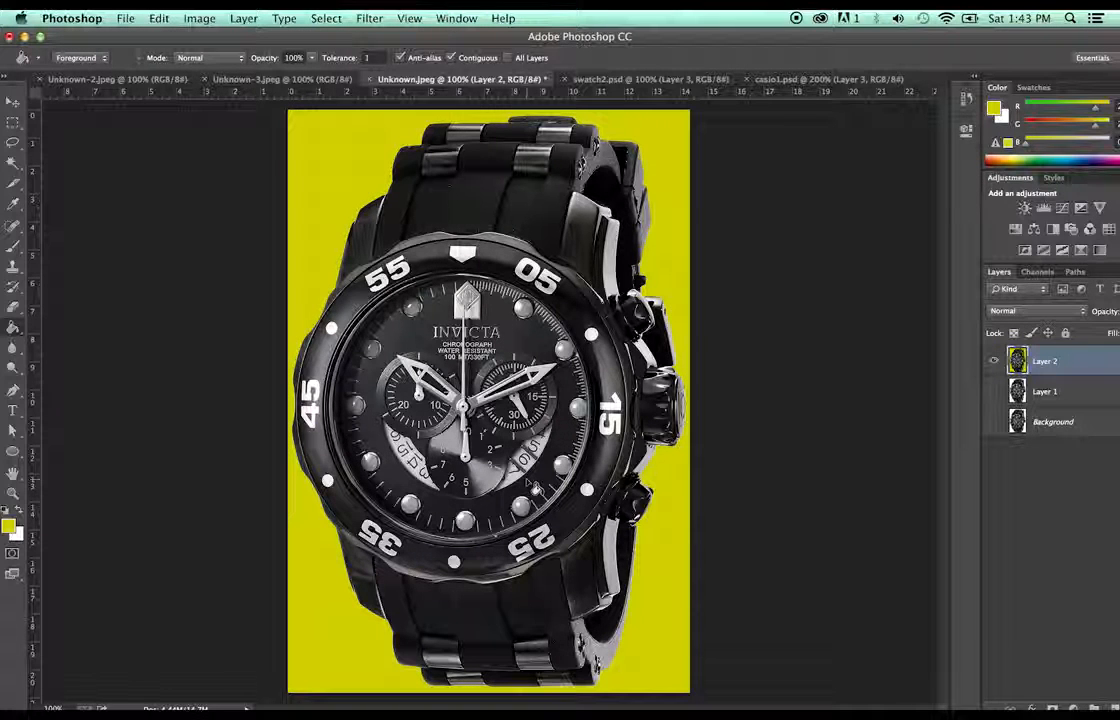
{"action": "key", "text": "super+z"}
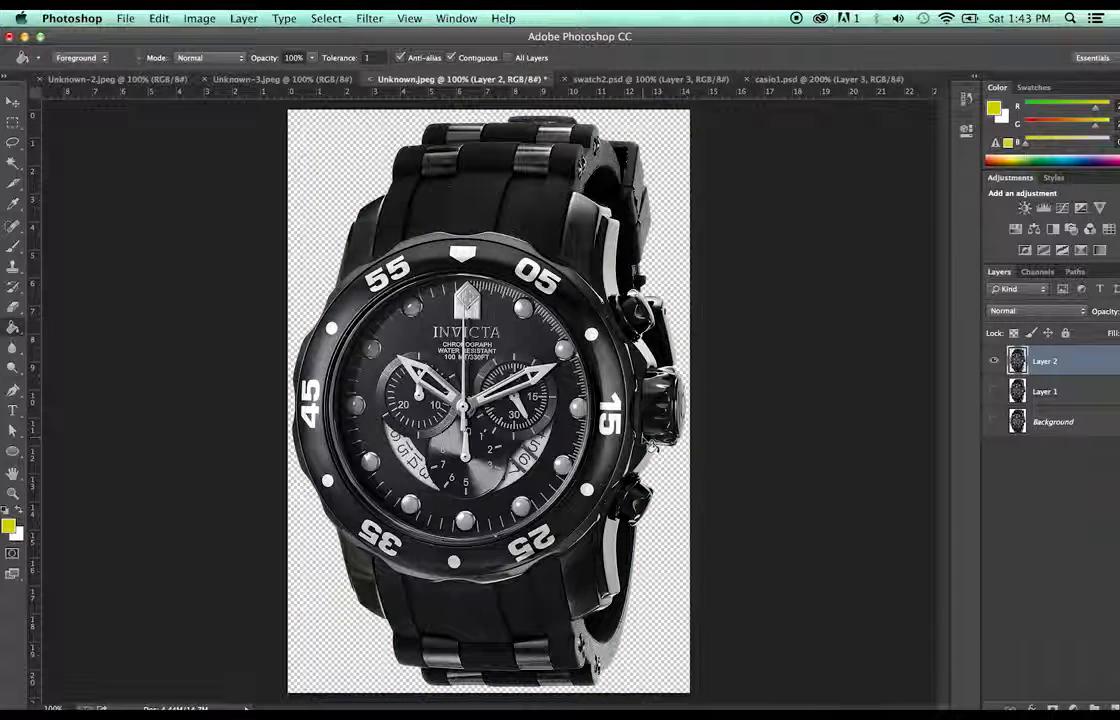
- Save the Invicta cutout to the Desktop as watch3.psd in Photoshop format with layers and maximized compatibility
{"action": "left_click", "coordinate": [125, 18]}
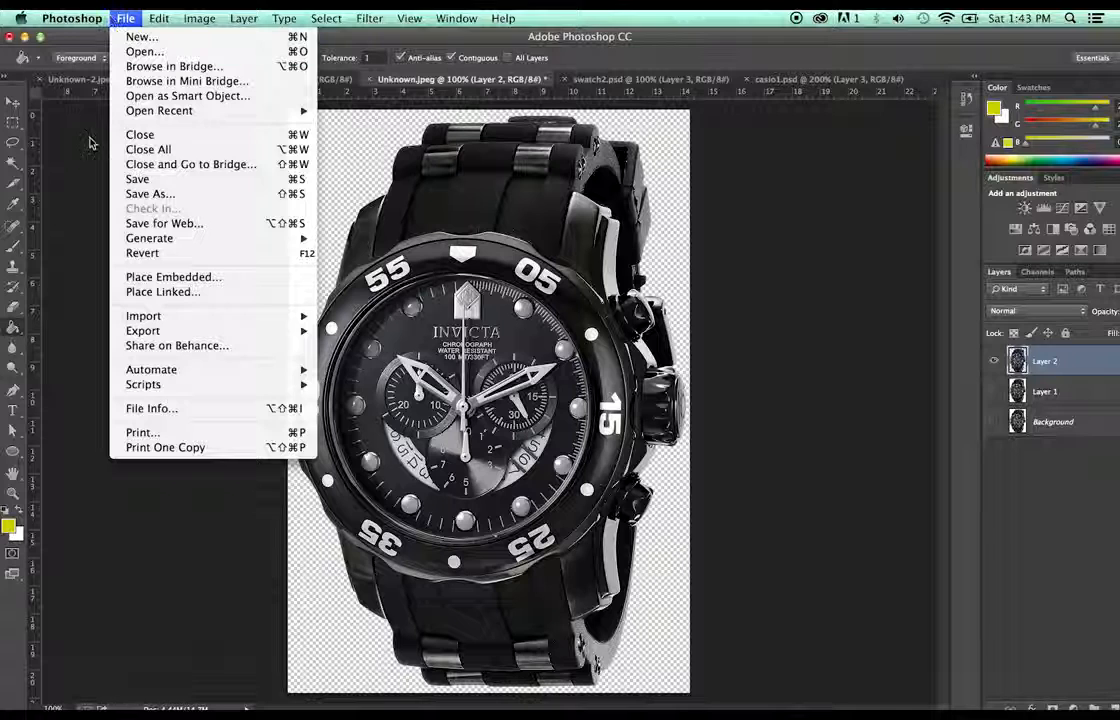
{"action": "left_click", "coordinate": [157, 194]}
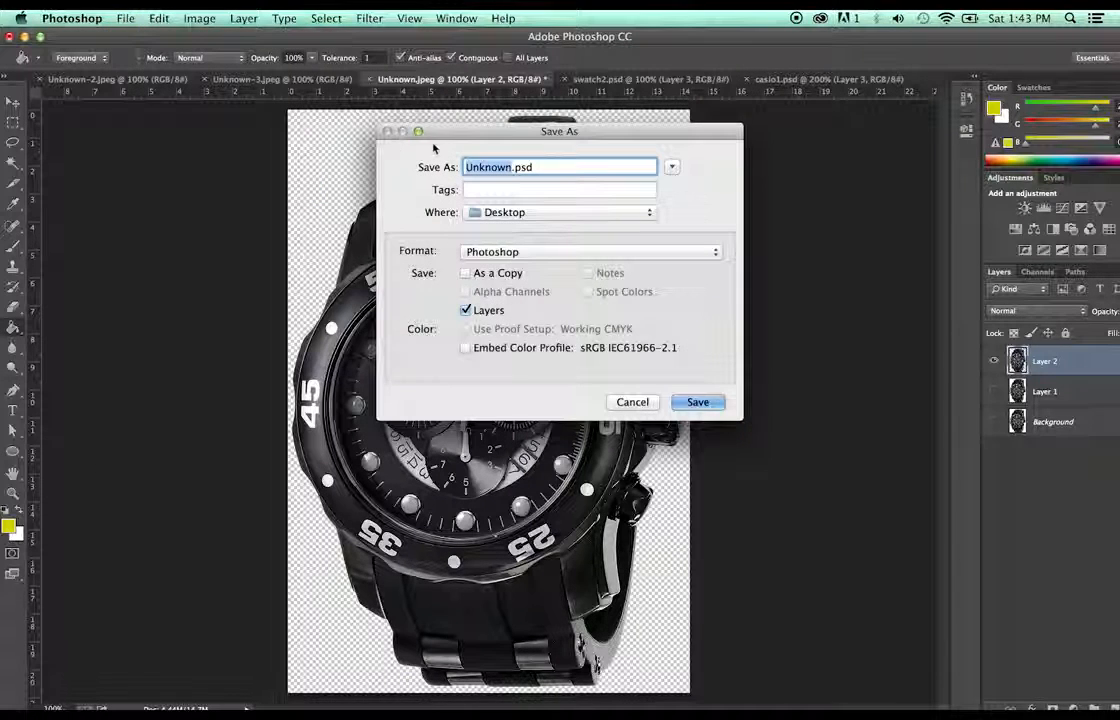
{"action": "type", "text": "watch3"}
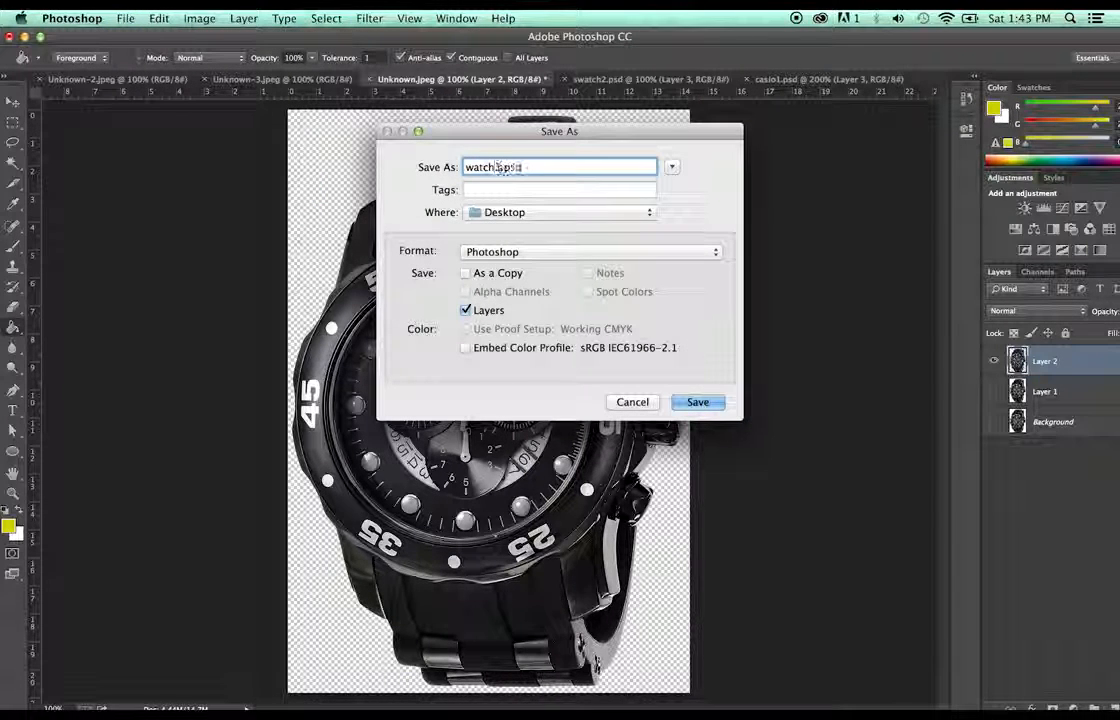
{"action": "left_click", "coordinate": [697, 403]}
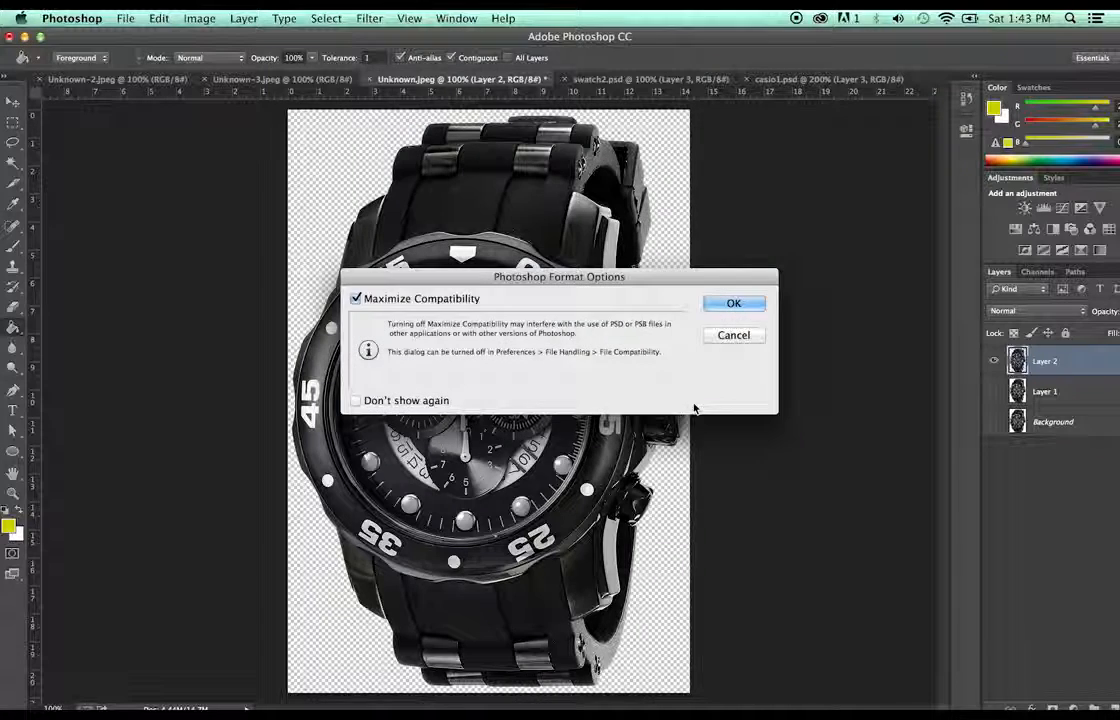
{"action": "left_click", "coordinate": [730, 303]}
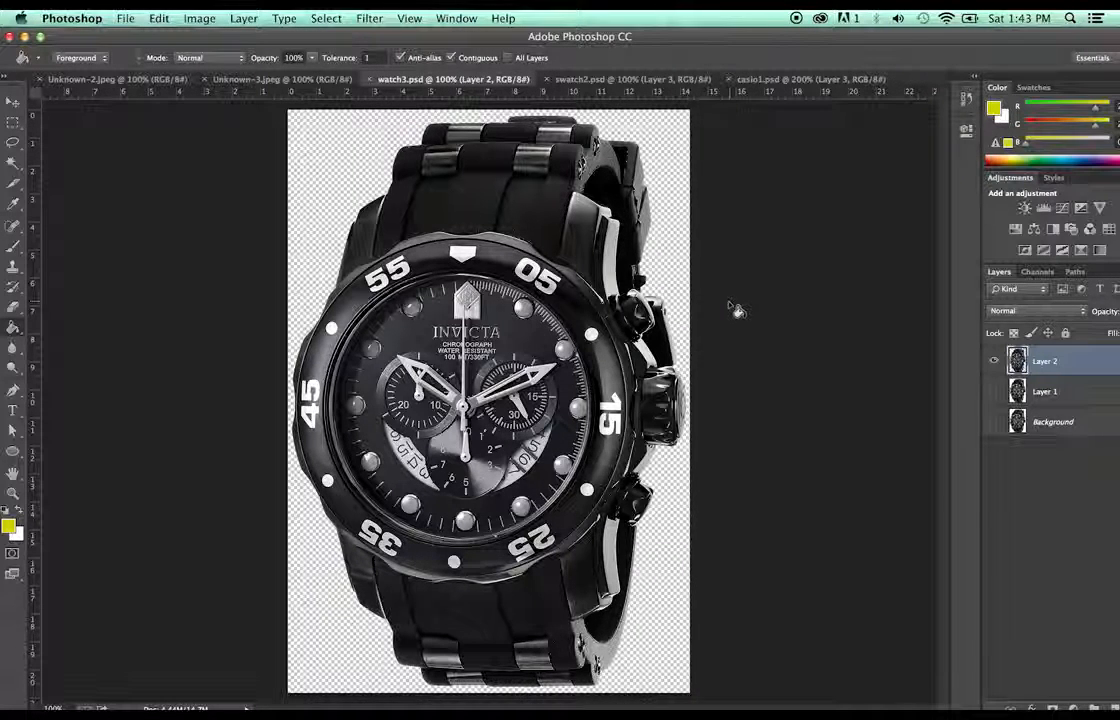
- Save a PNG version of watch3 to the Desktop with smallest/slow compression and no interlacing
{"action": "left_click", "coordinate": [125, 18]}
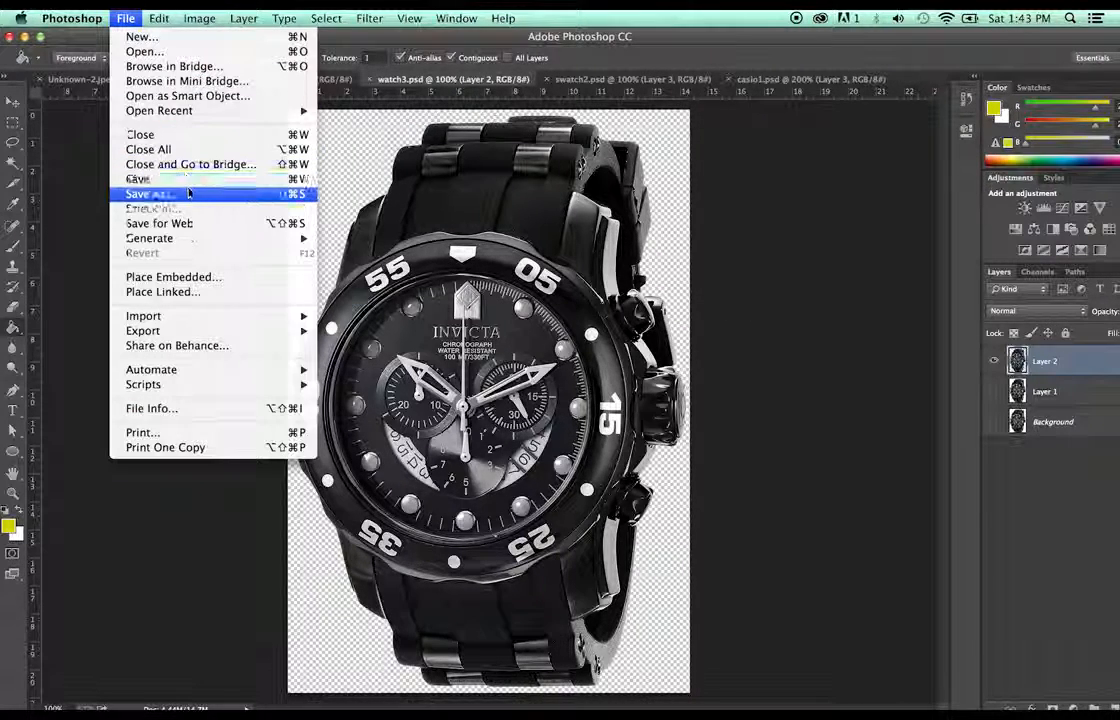
{"action": "left_click", "coordinate": [188, 193]}
{"action": "left_click", "coordinate": [600, 249]}
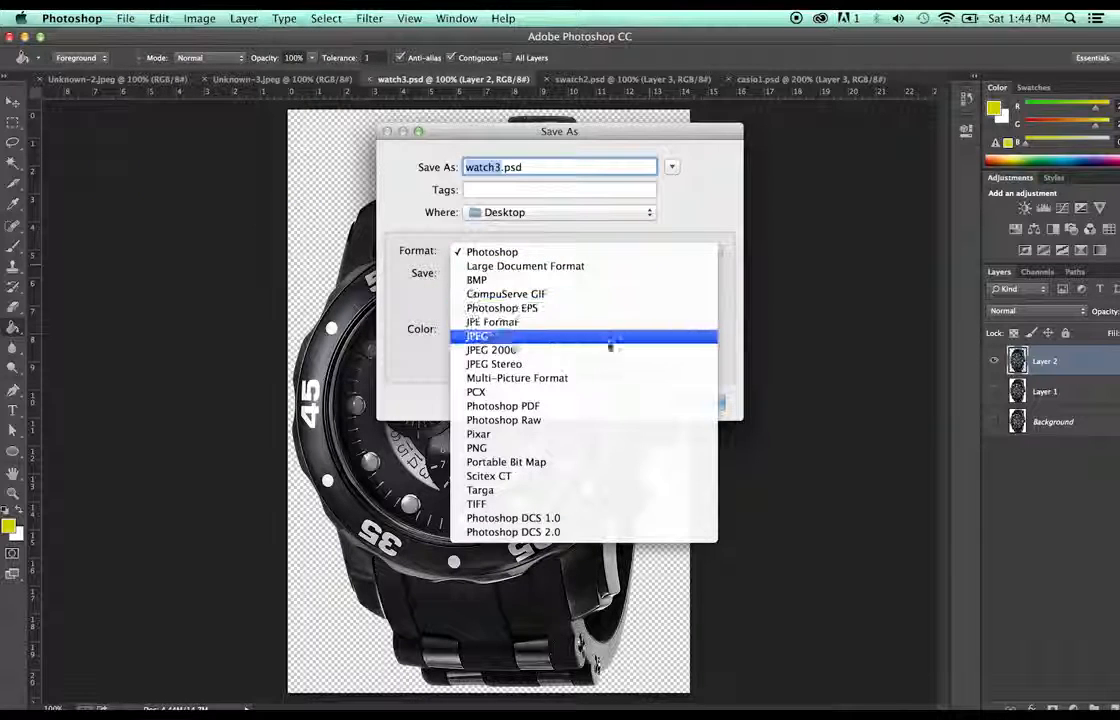
{"action": "left_click", "coordinate": [577, 452]}
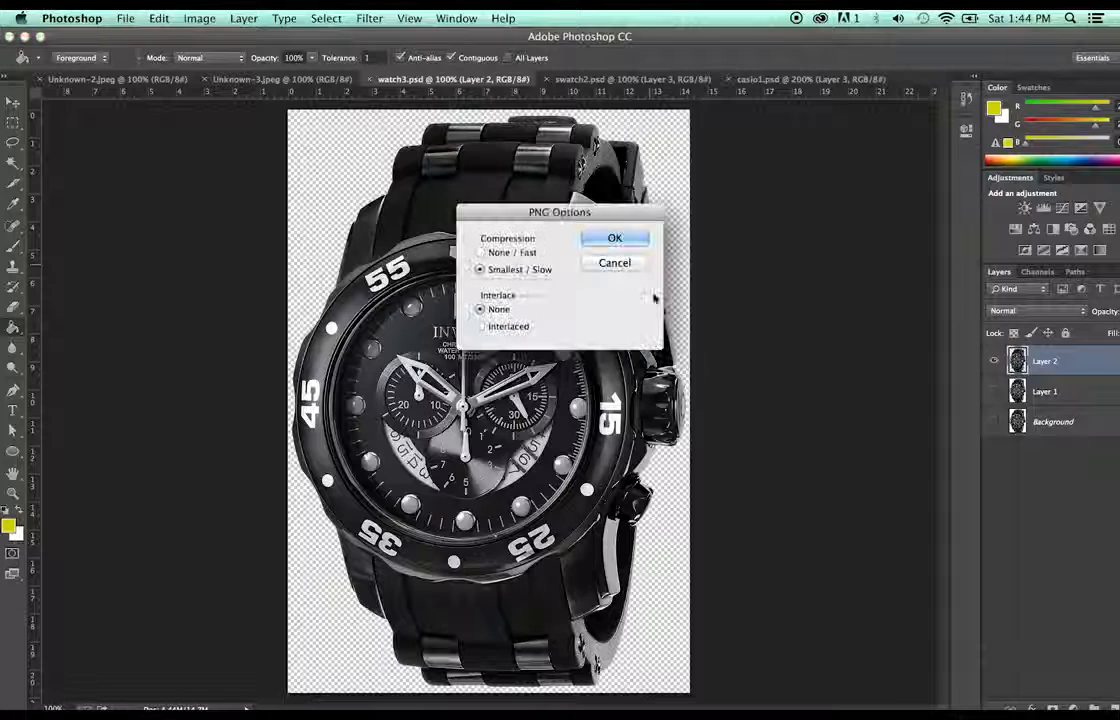
{"action": "left_click", "coordinate": [614, 239]}
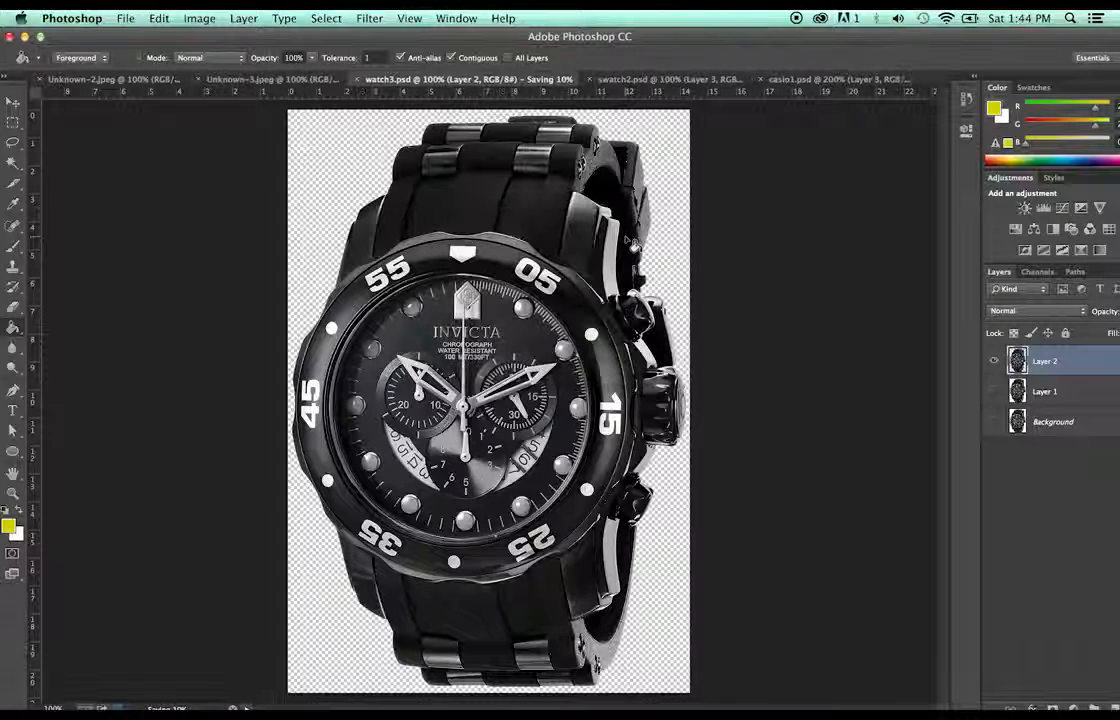
- Switch to the Luminox watch image Unknown-3.jpeg and duplicate its Background layer
{"action": "left_click", "coordinate": [245, 79]}
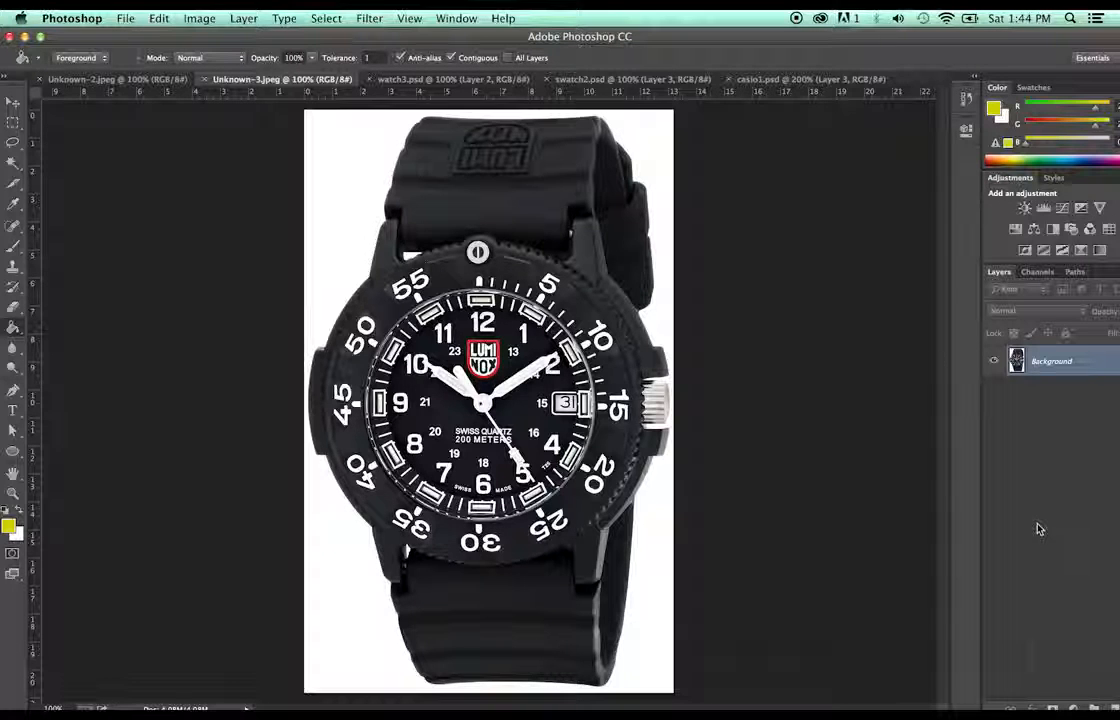
{"action": "key", "text": "super+j"}
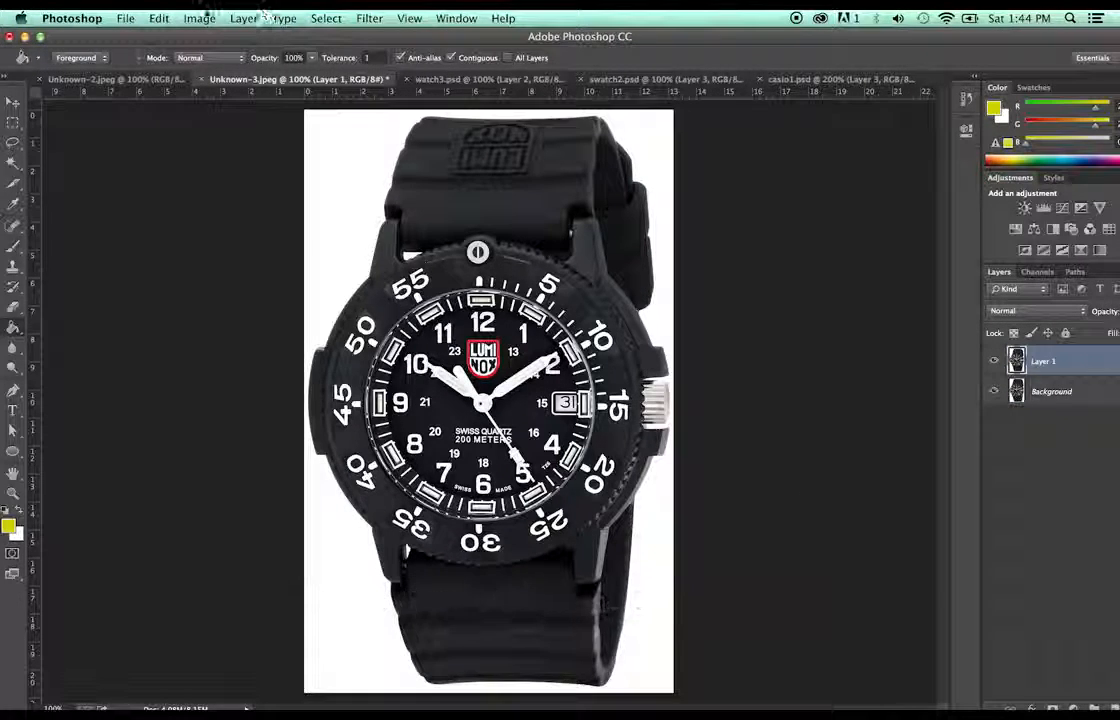
- Check the Luminox image's pixel dimensions and resolution in the Image Size settings
{"action": "left_click", "coordinate": [199, 18]}
{"action": "left_click", "coordinate": [245, 140]}
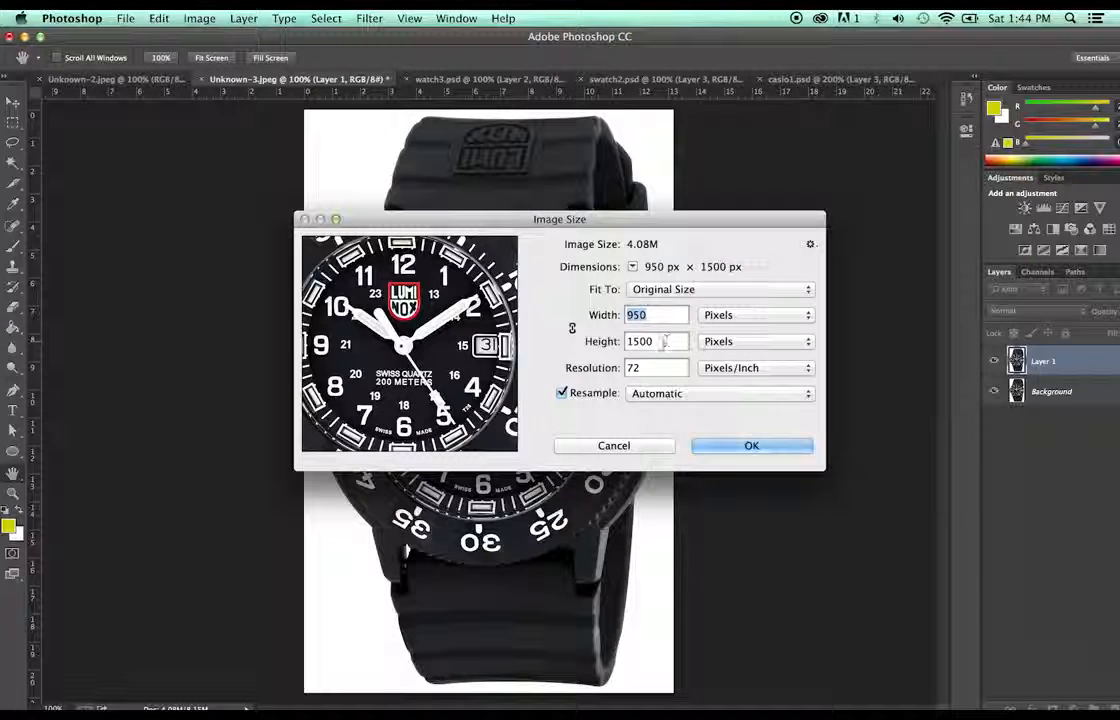
{"action": "left_click_drag", "start_coordinate": [662, 341], "coordinate": [632, 342]}
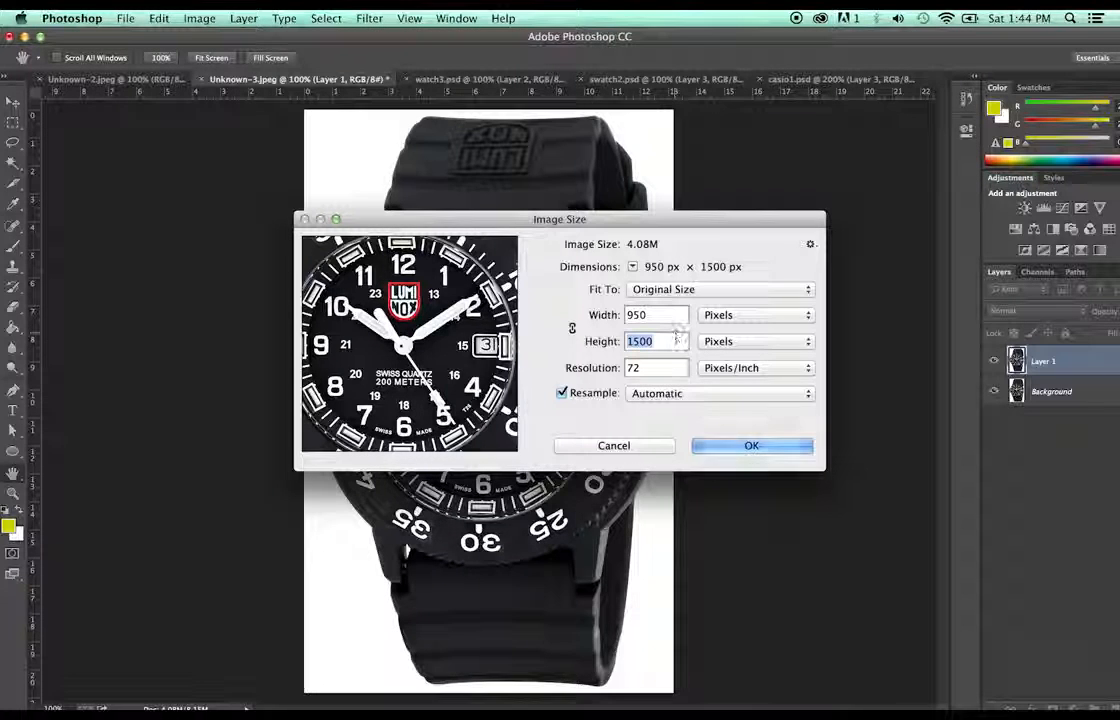
{"action": "left_click", "coordinate": [730, 449]}
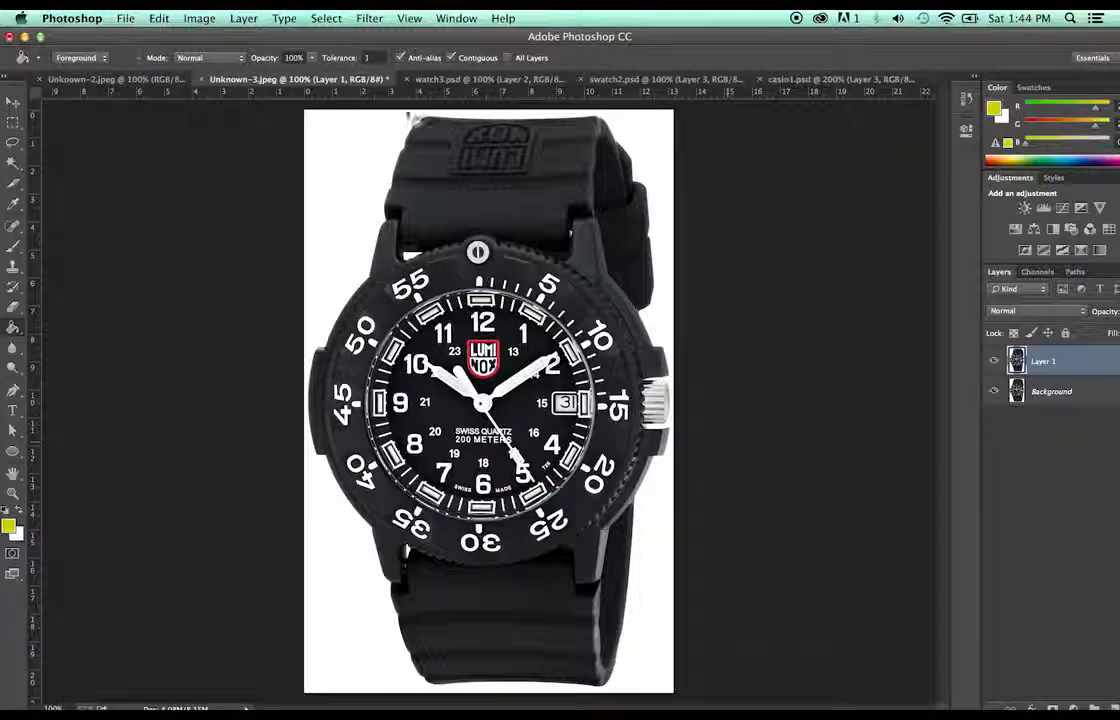
- Select the white background around the Luminox watch with the Magic Wand at tolerance 10 and invert the selection to the watch
{"action": "left_click", "coordinate": [13, 161]}
{"action": "left_click", "coordinate": [381, 172]}
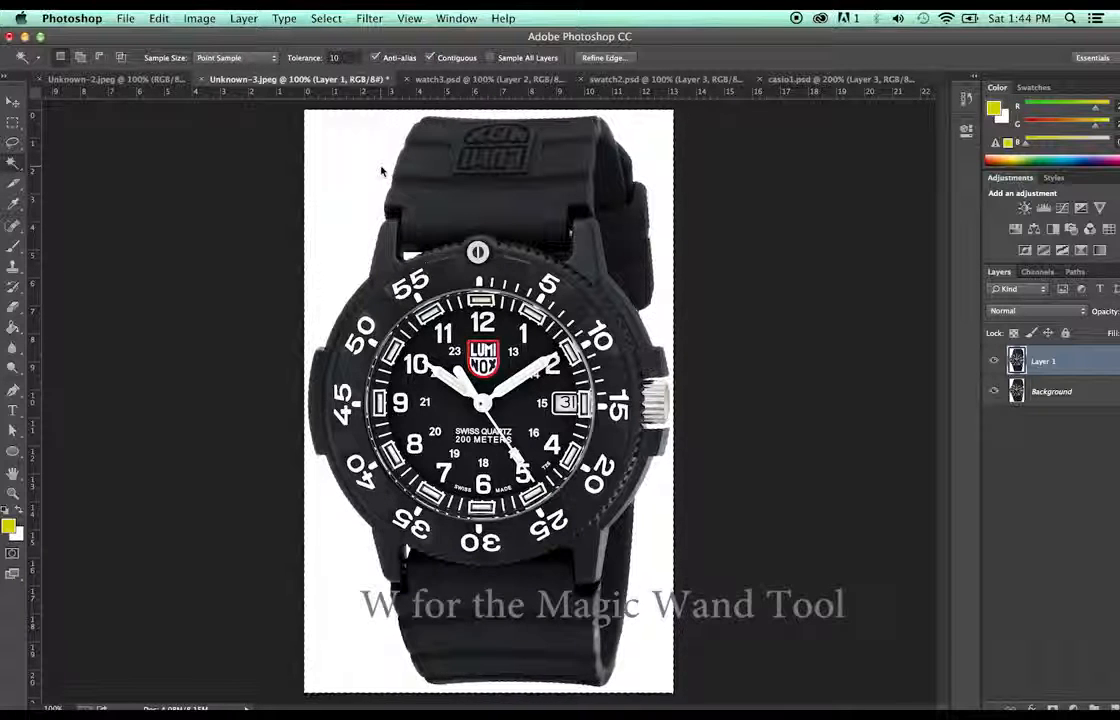
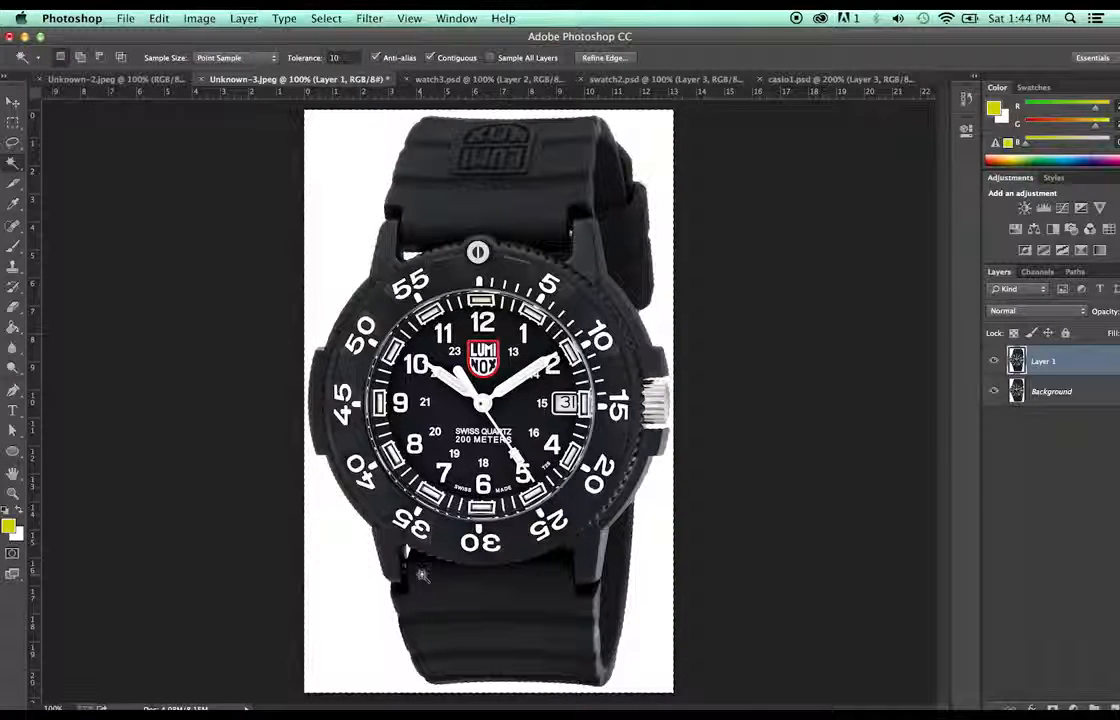
{"action": "key", "text": "shift"}
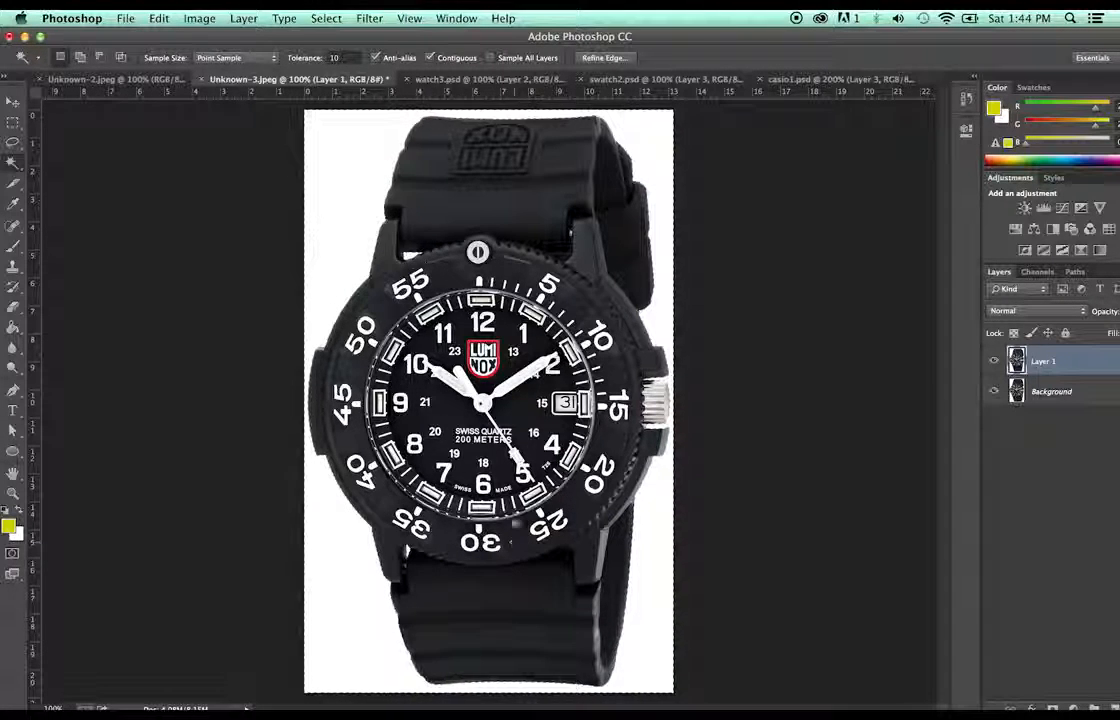
{"action": "left_click", "coordinate": [326, 18]}
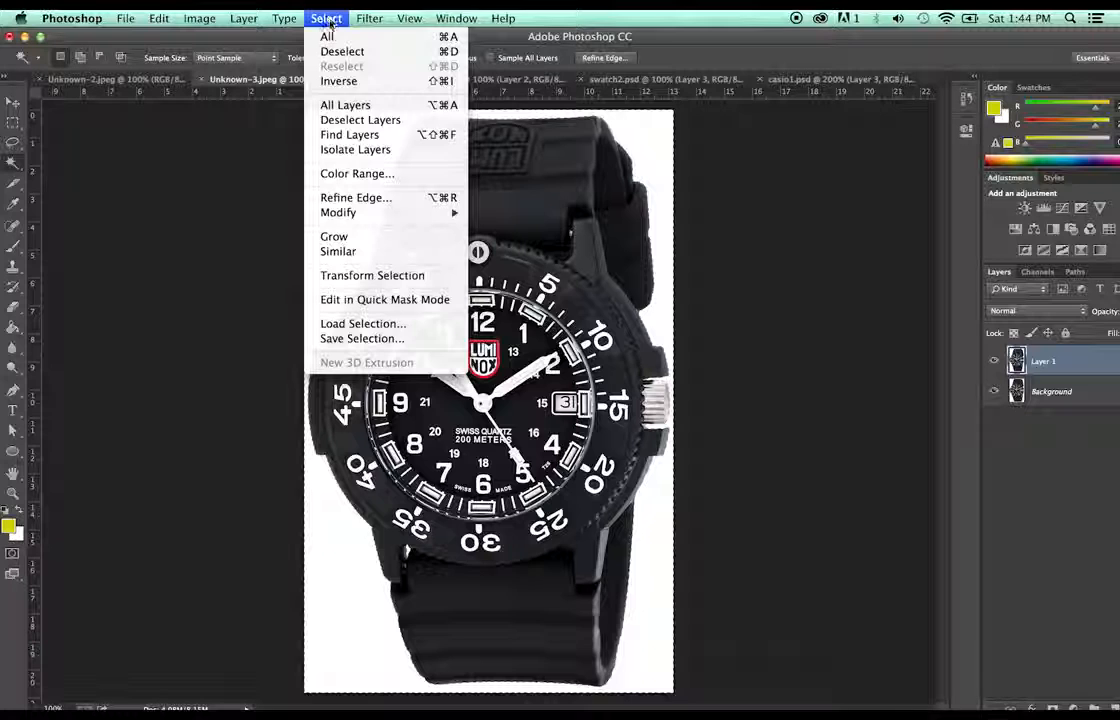
{"action": "left_click", "coordinate": [334, 84]}
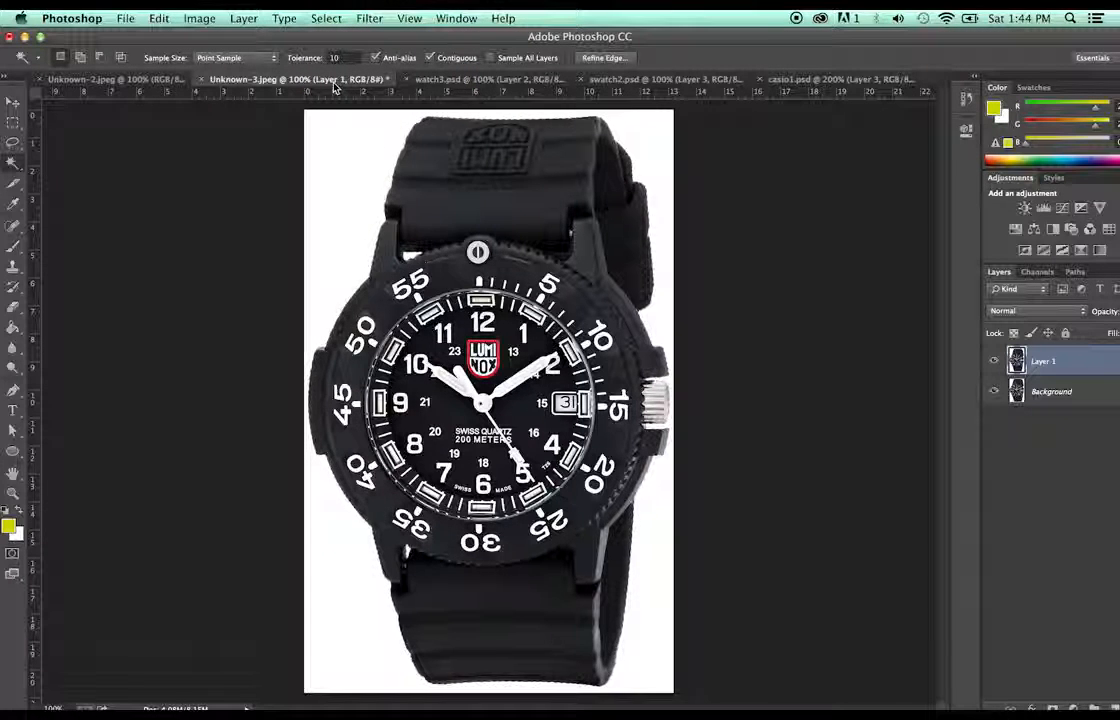
- Copy the selected Luminox watch, paste it as a new layer, and hide Layer 1 and Background
{"action": "key", "text": "super+c"}
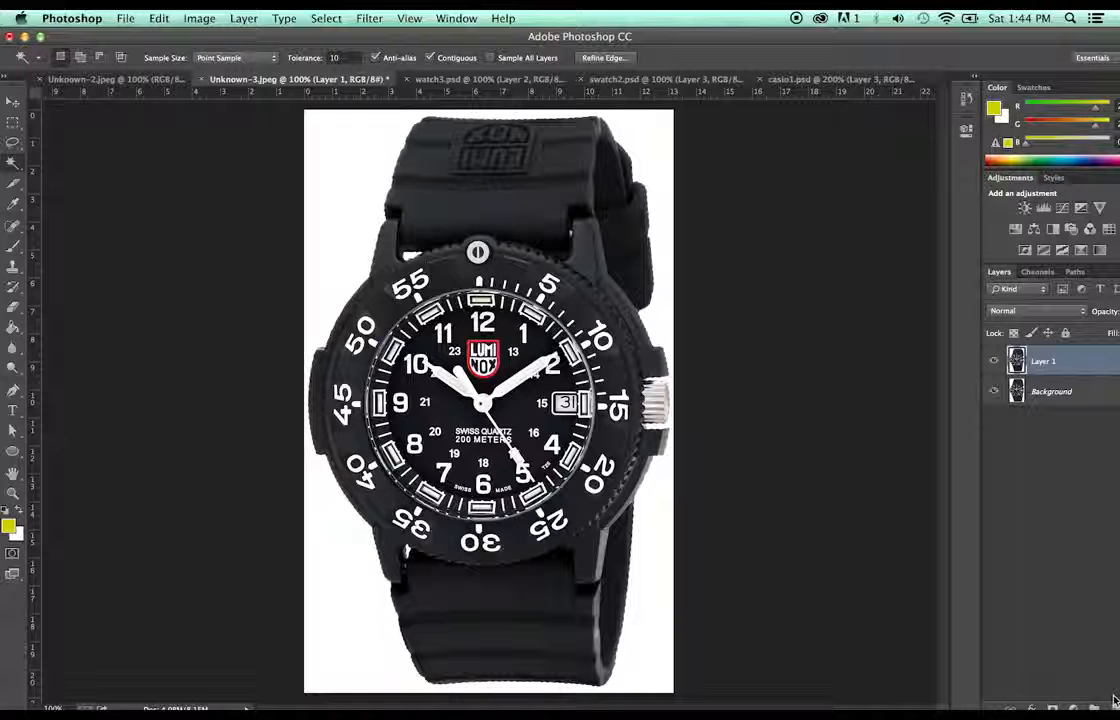
{"action": "key", "text": "super+v"}
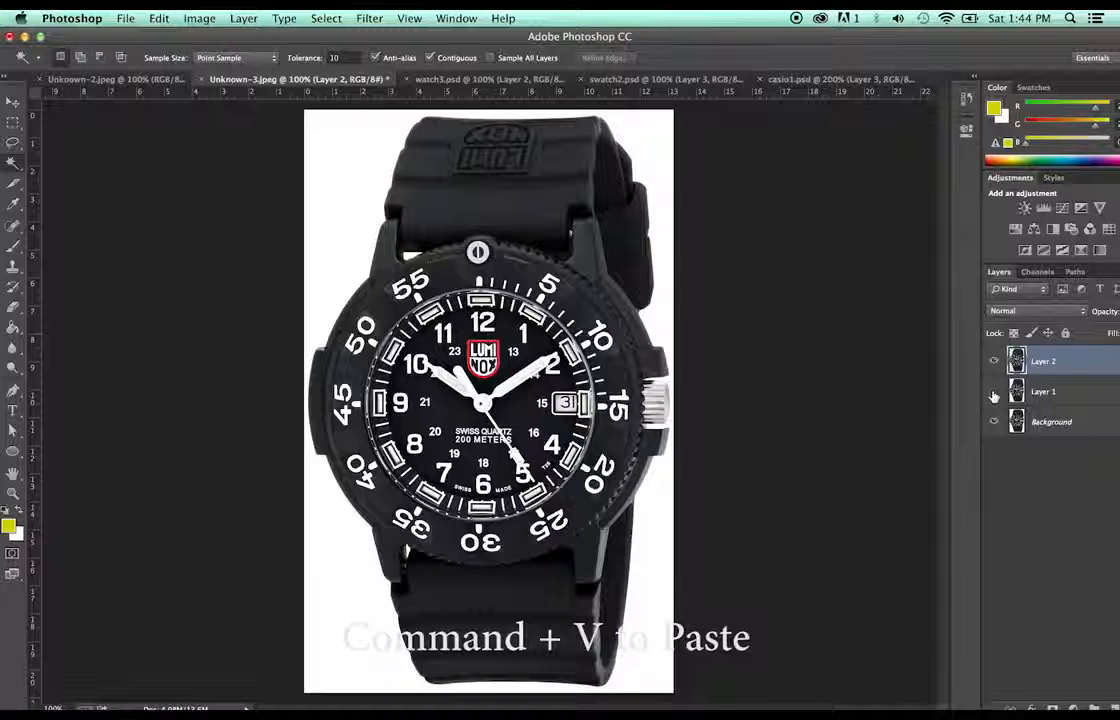
{"action": "left_click_drag", "start_coordinate": [993, 392], "coordinate": [993, 422]}
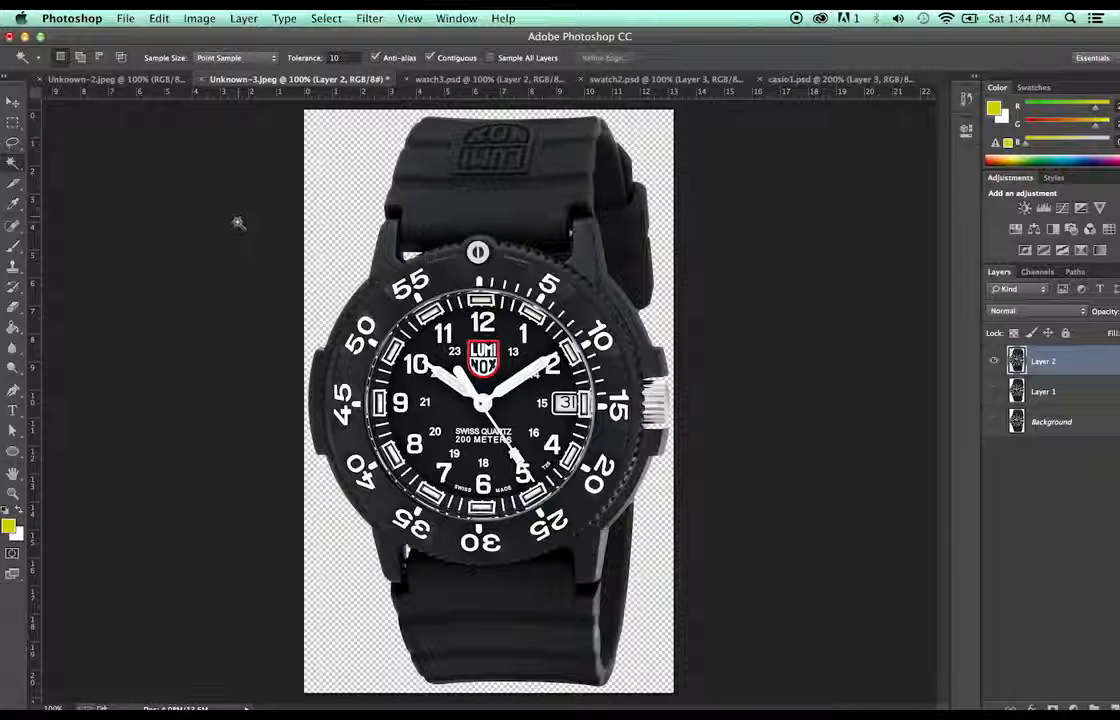
- Test-fill the transparent surroundings and the small gap beside the upper strap with yellow using the Paint Bucket, and undo both fills
{"action": "key", "text": "g"}
{"action": "left_click", "coordinate": [323, 193]}
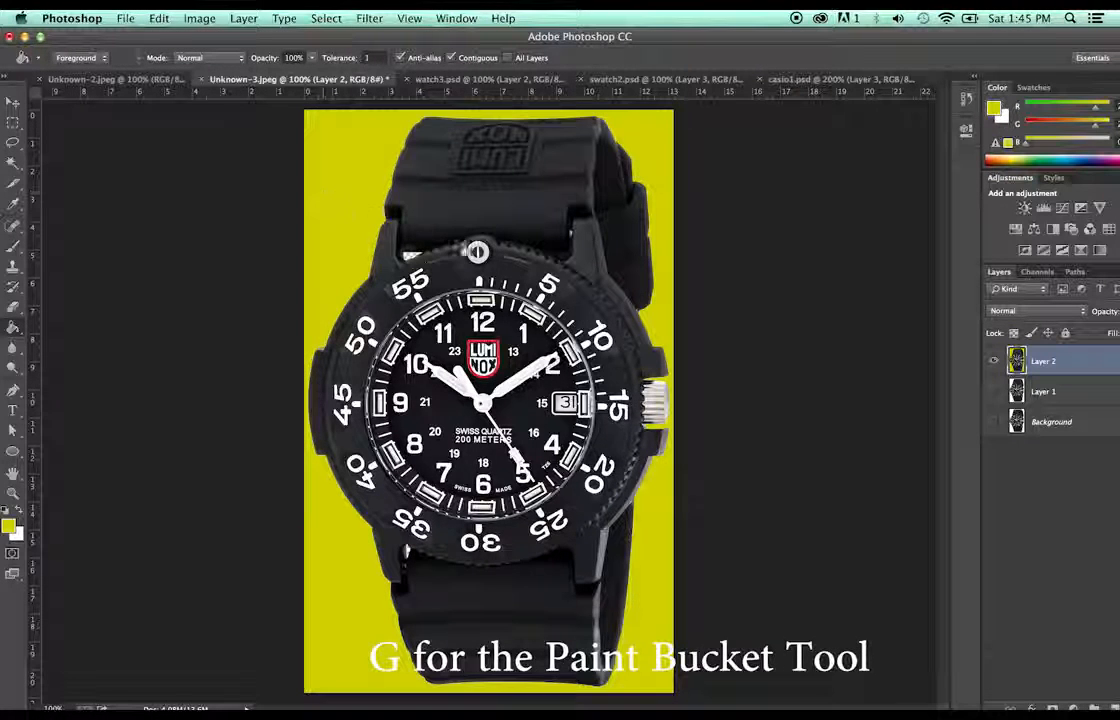
{"action": "left_click", "coordinate": [412, 257]}
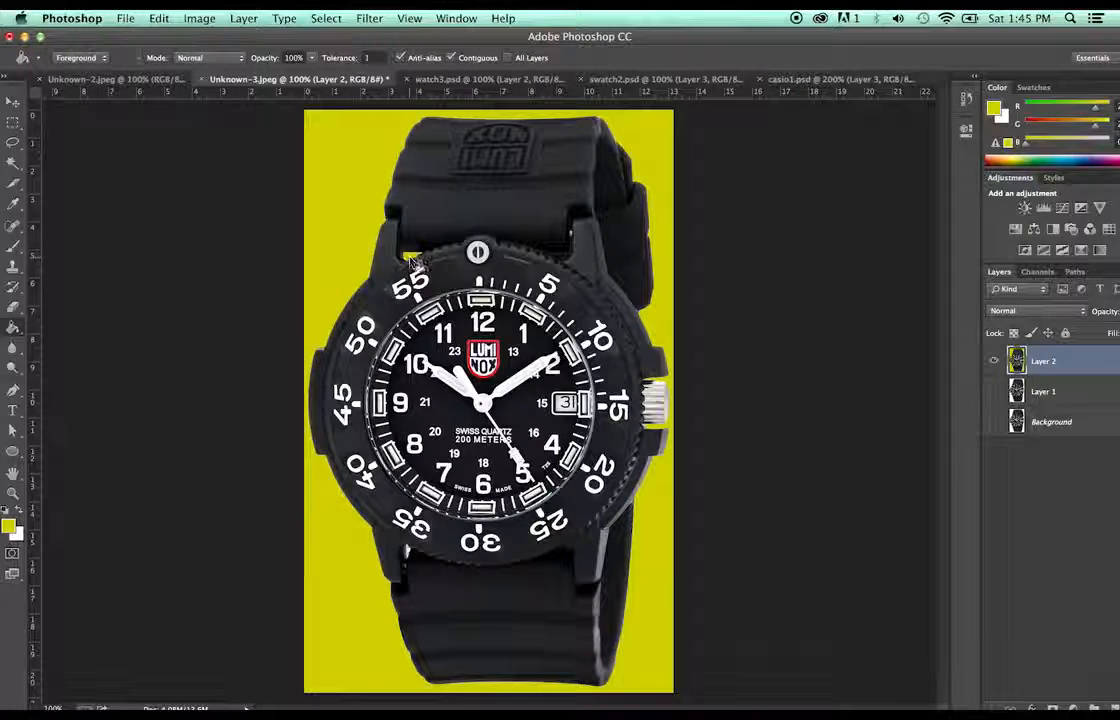
{"action": "key", "text": "super+z"}
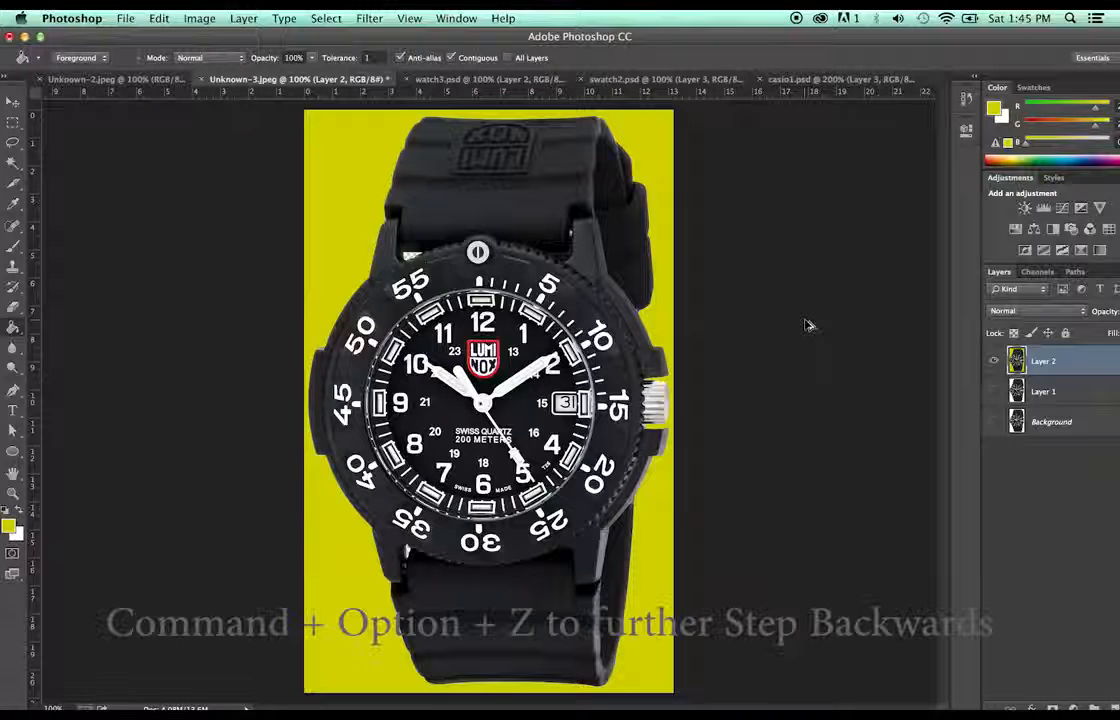
{"action": "key", "text": "super+alt+z"}
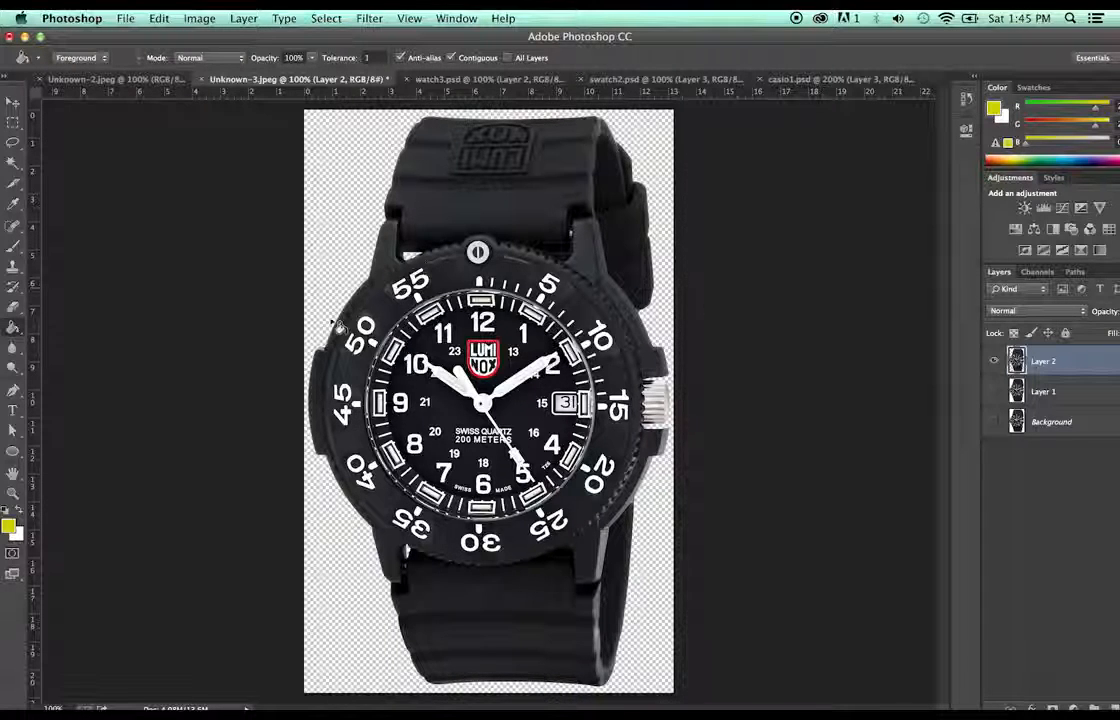
- Save the Luminox cutout to the Desktop as watch4.psd in Photoshop format with layers
{"action": "left_click", "coordinate": [128, 18]}
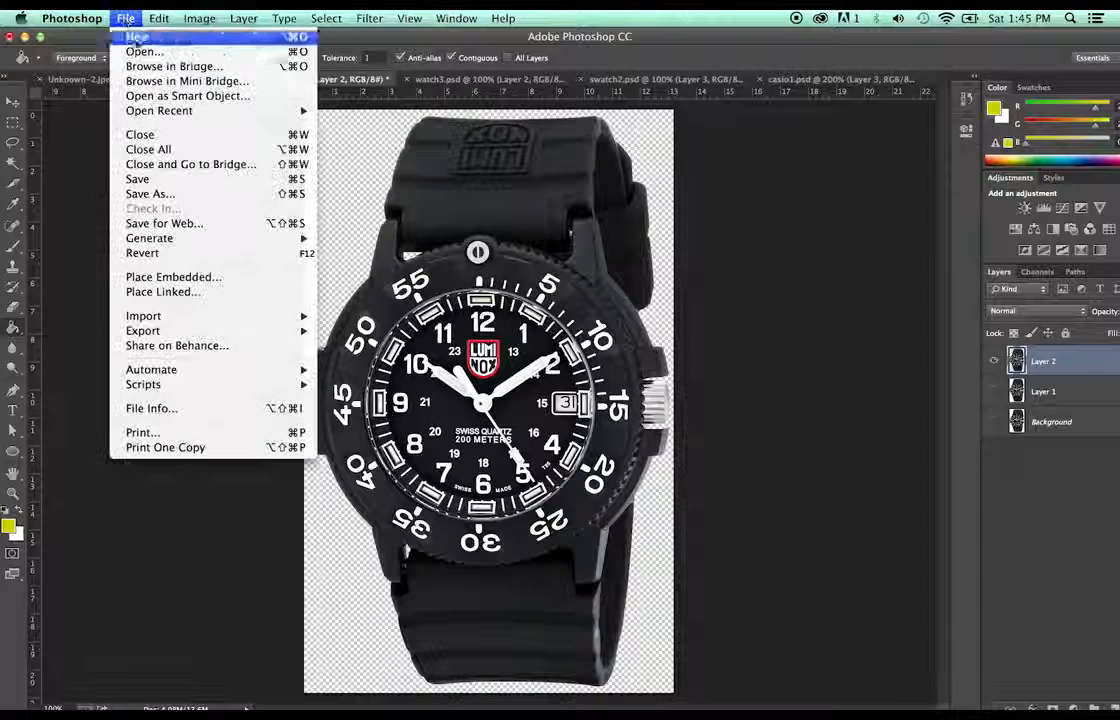
{"action": "left_click", "coordinate": [165, 194]}
{"action": "type", "text": "wa"}
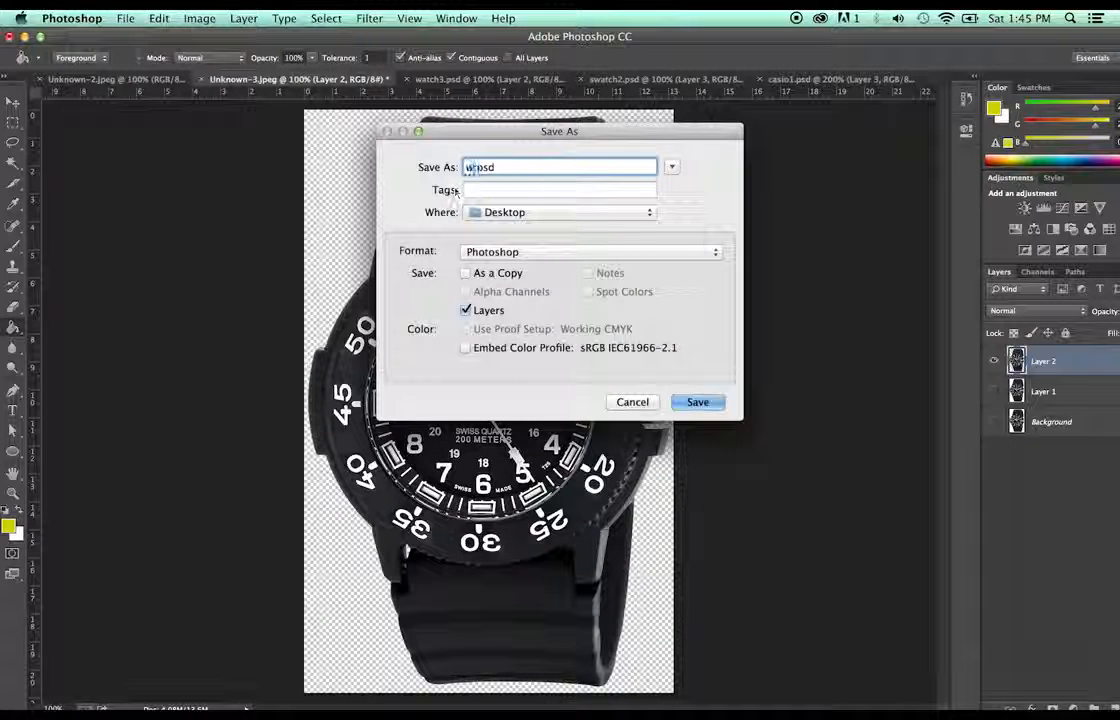
{"action": "type", "text": "tch4"}
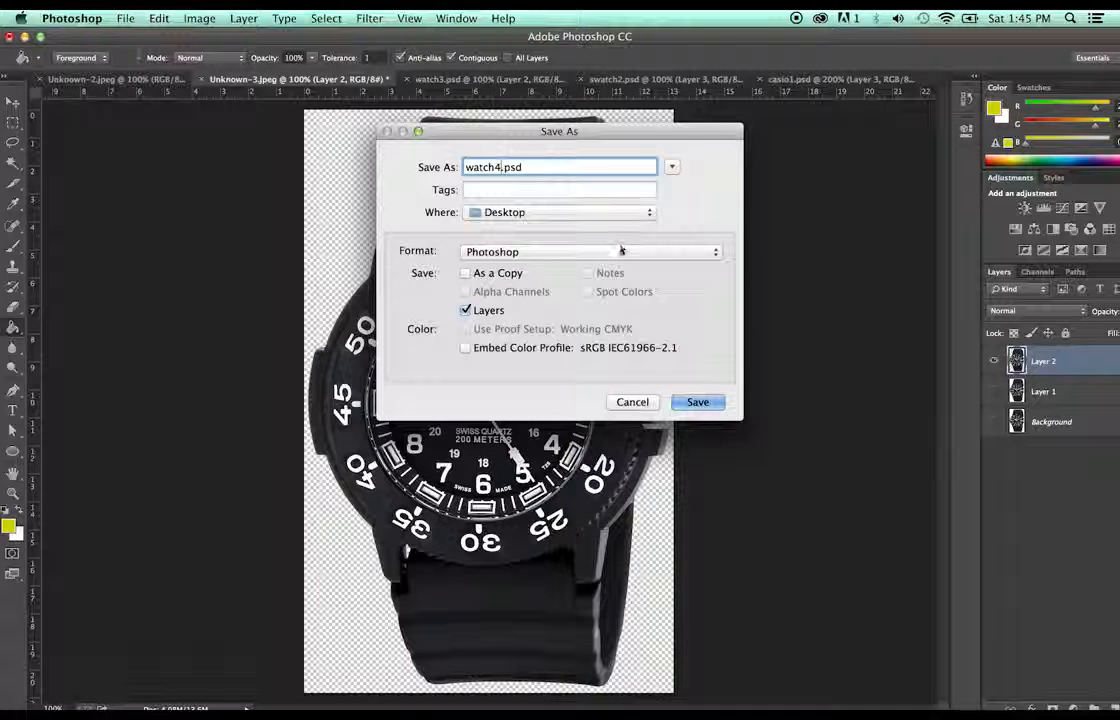
{"action": "left_click", "coordinate": [696, 401]}
{"action": "left_click", "coordinate": [727, 304]}
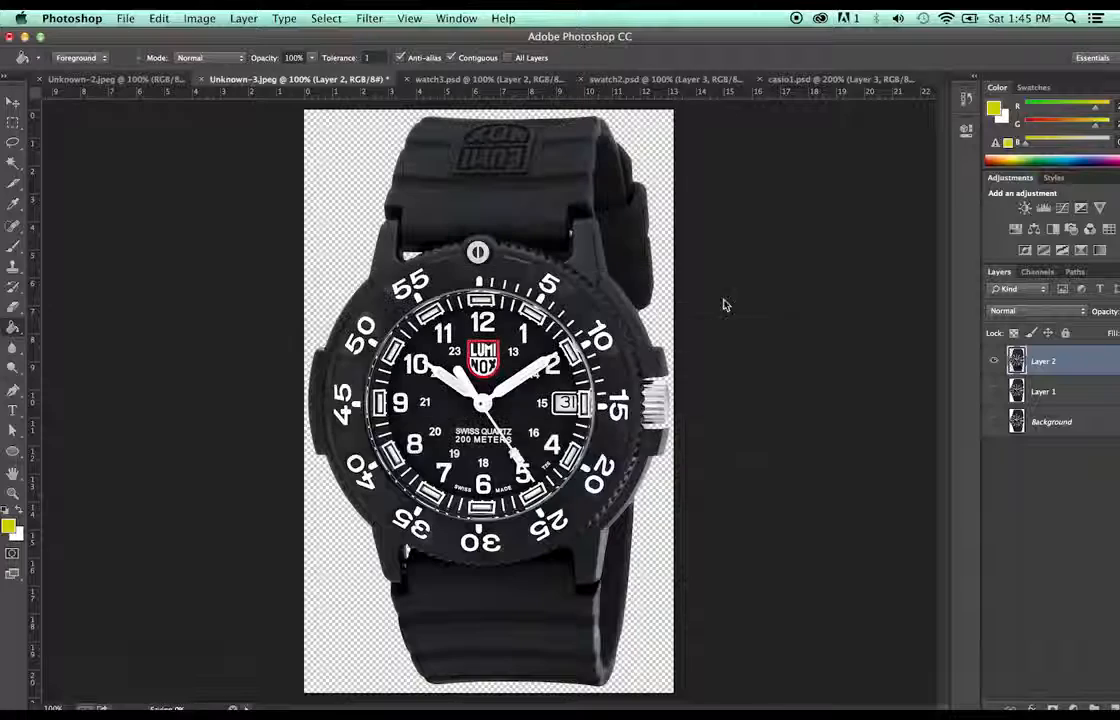
- Save an additional PNG version of the watch4 cutout
{"action": "left_click", "coordinate": [124, 18]}
{"action": "left_click", "coordinate": [165, 193]}
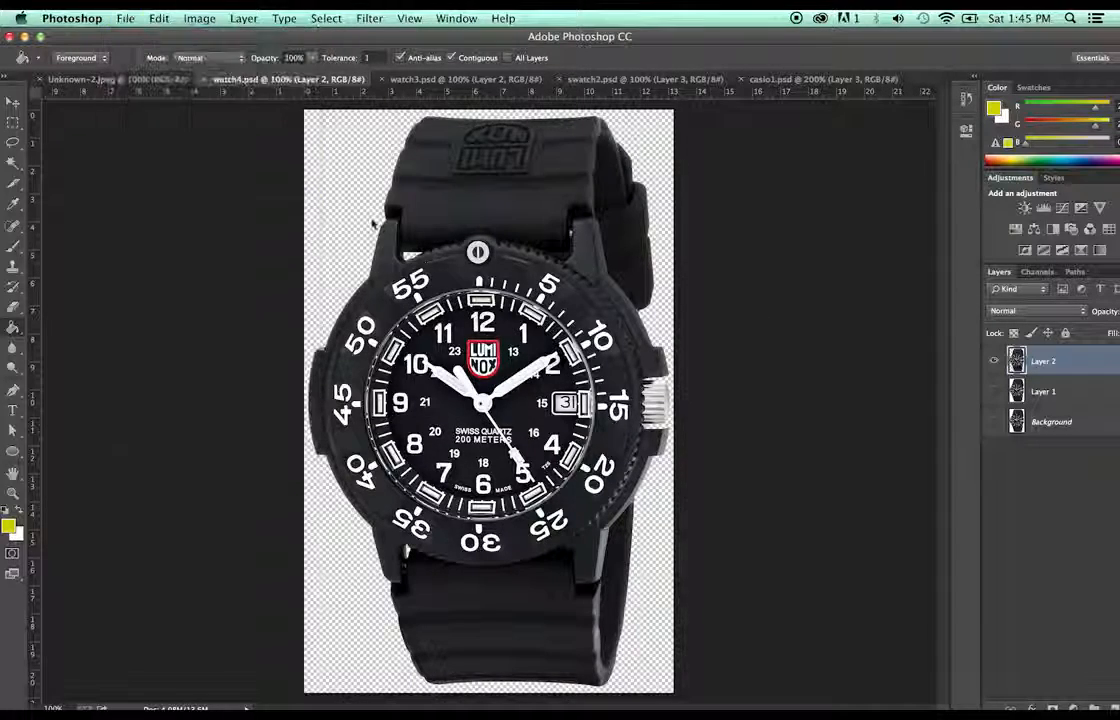
{"action": "left_click", "coordinate": [700, 252]}
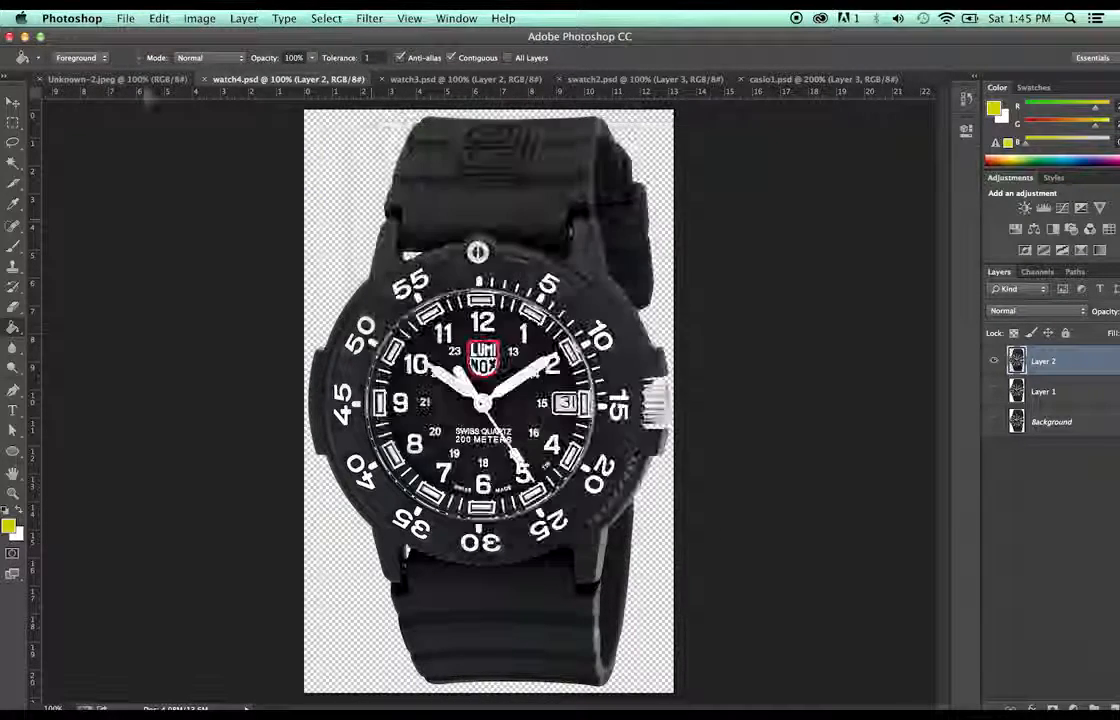
- In Unknown-2.jpeg, duplicate the Background layer and select the Seiko watch by inverting a Magic Wand selection of the white background
{"action": "left_click", "coordinate": [139, 84]}
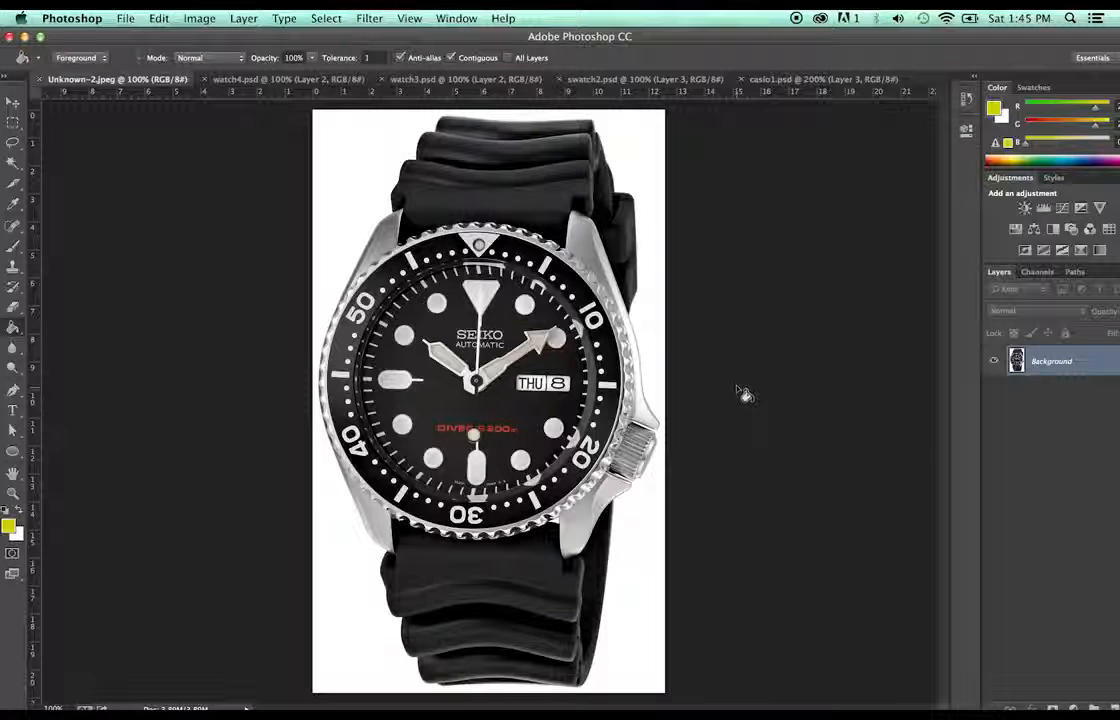
{"action": "key", "text": "super+j"}
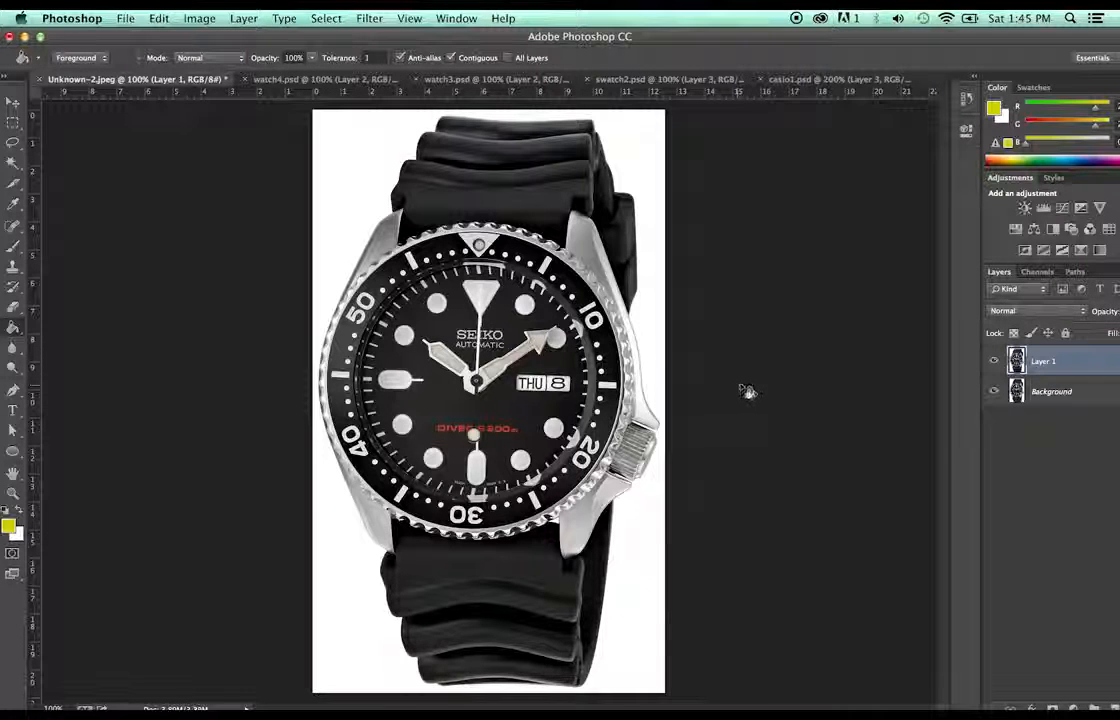
{"action": "left_click", "coordinate": [12, 161]}
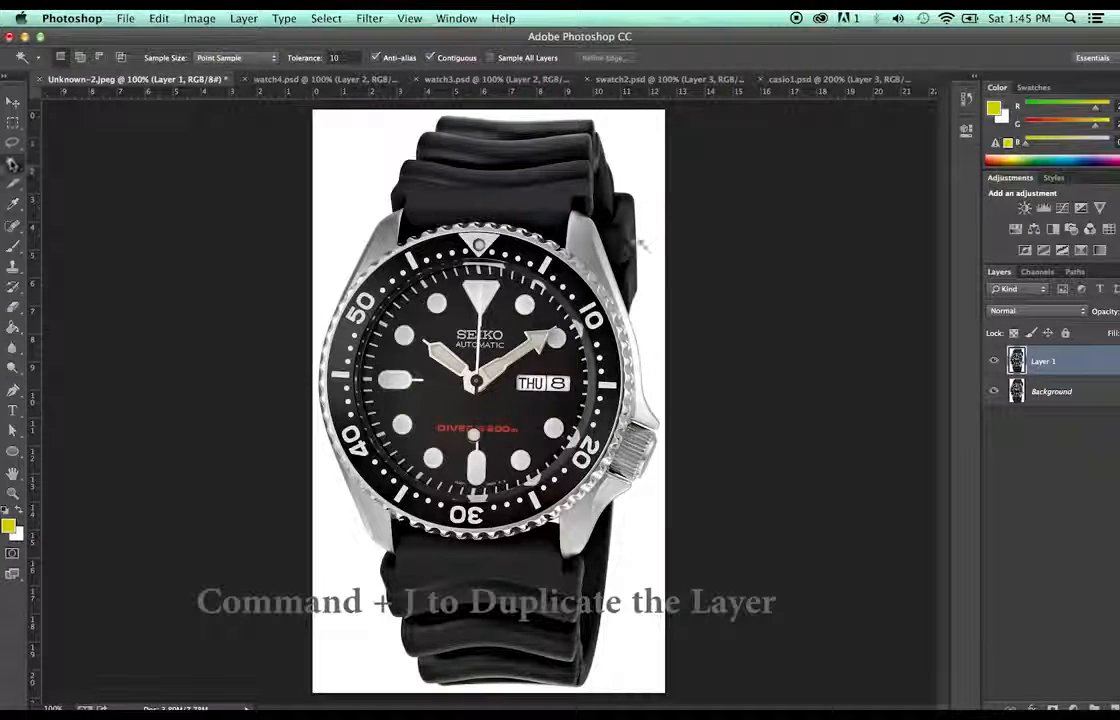
{"action": "left_click", "coordinate": [631, 155]}
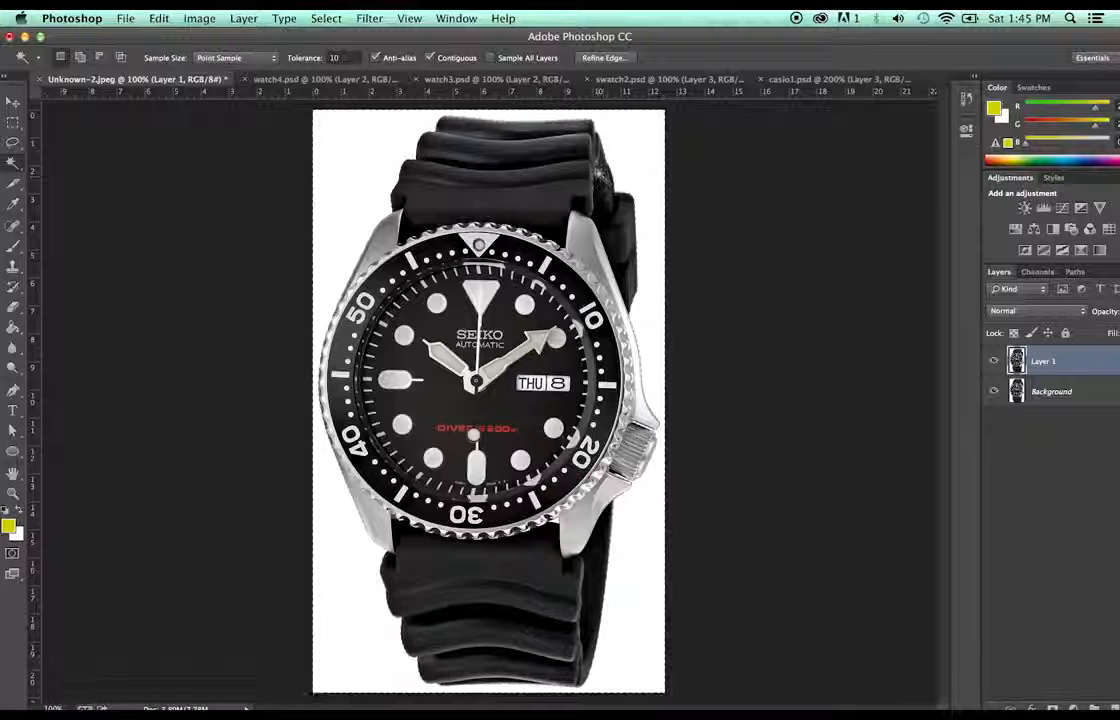
{"action": "left_click", "coordinate": [328, 19]}
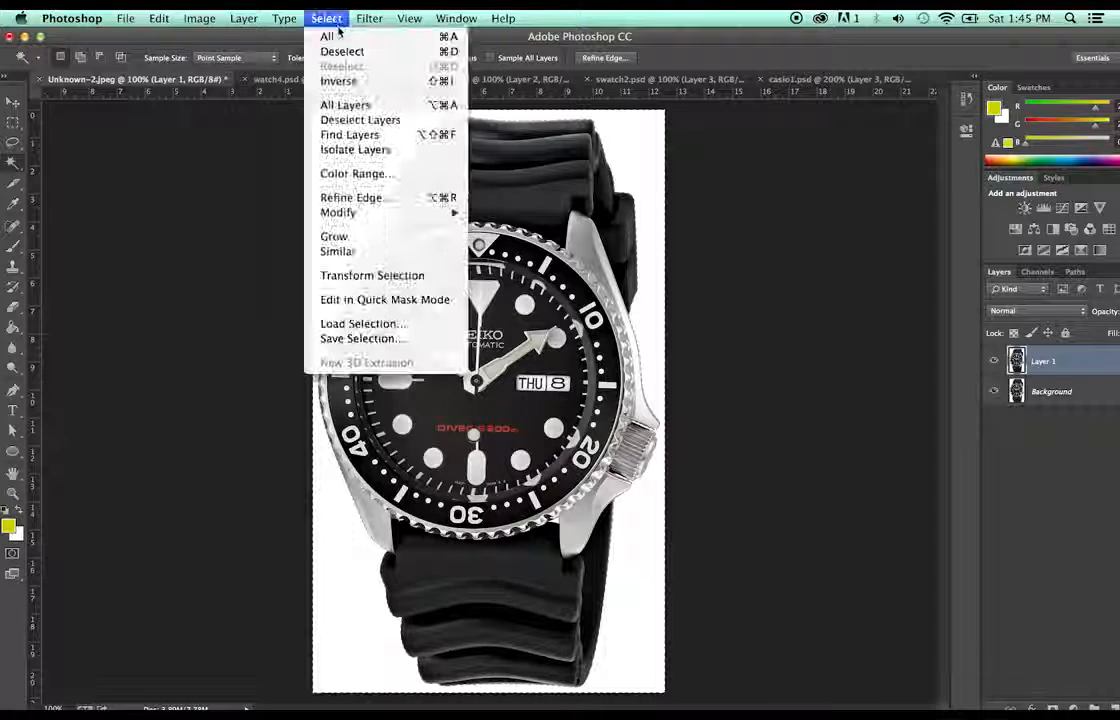
{"action": "left_click", "coordinate": [340, 80]}
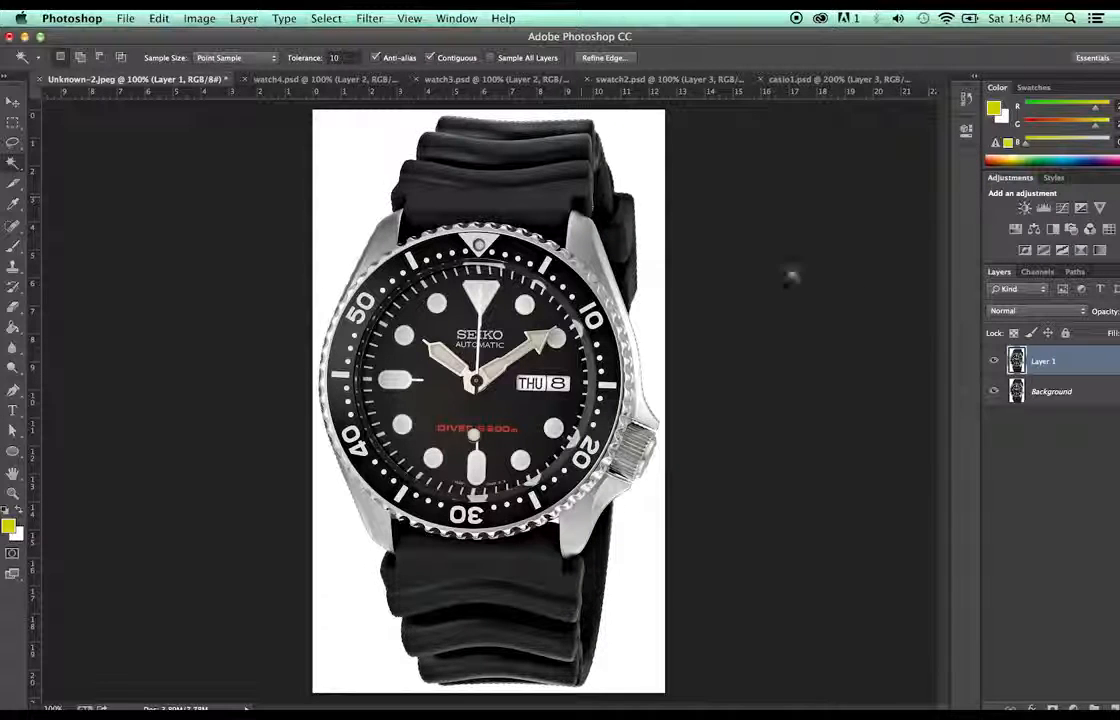
- Copy the selected Seiko watch onto a new layer and hide Layer 1 and Background
{"action": "key", "text": "super+c"}
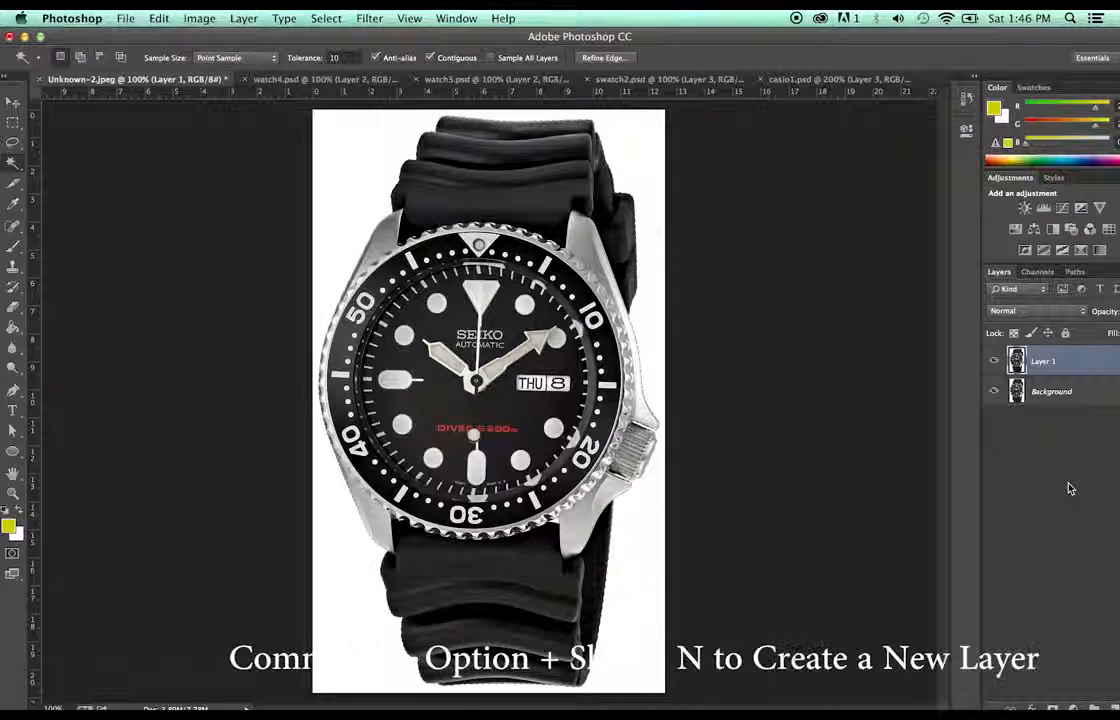
{"action": "key", "text": "super+alt+shift+n"}
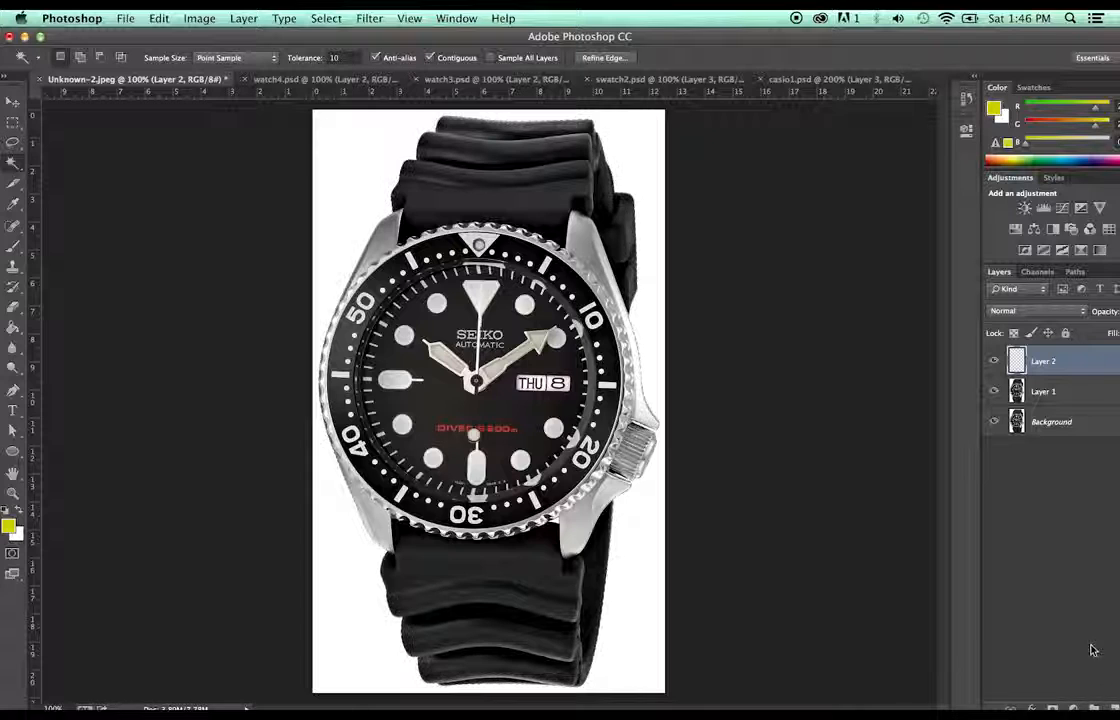
{"action": "key", "text": "super+alt+shift+e"}
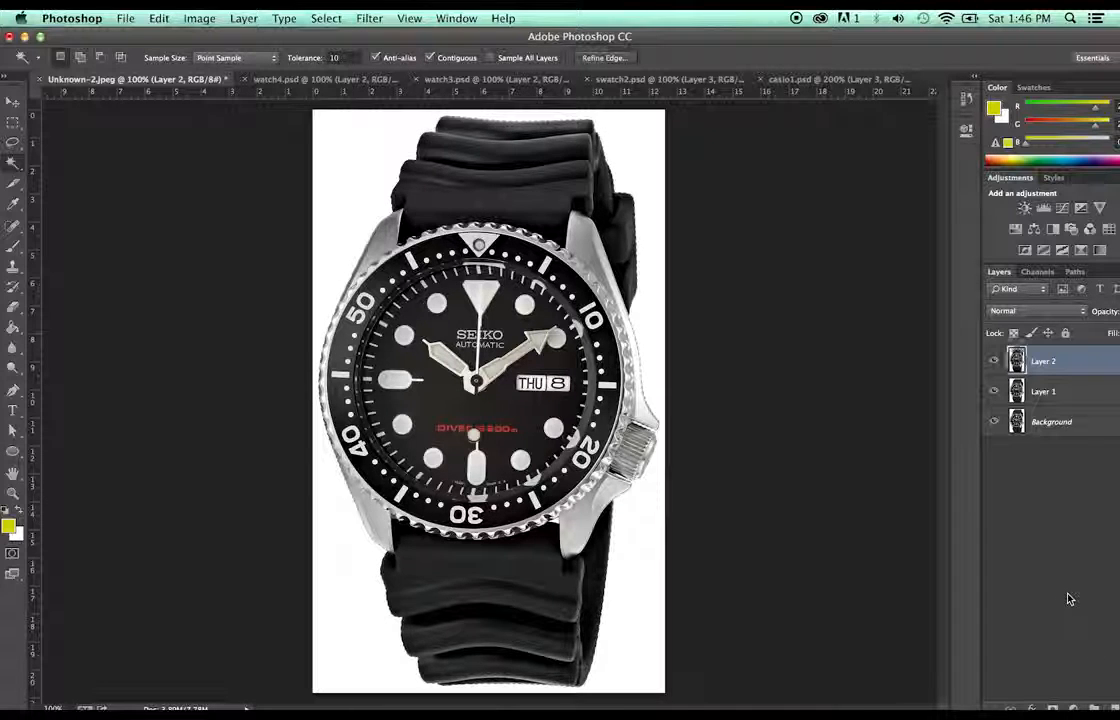
{"action": "left_click_drag", "start_coordinate": [994, 391], "coordinate": [997, 422]}
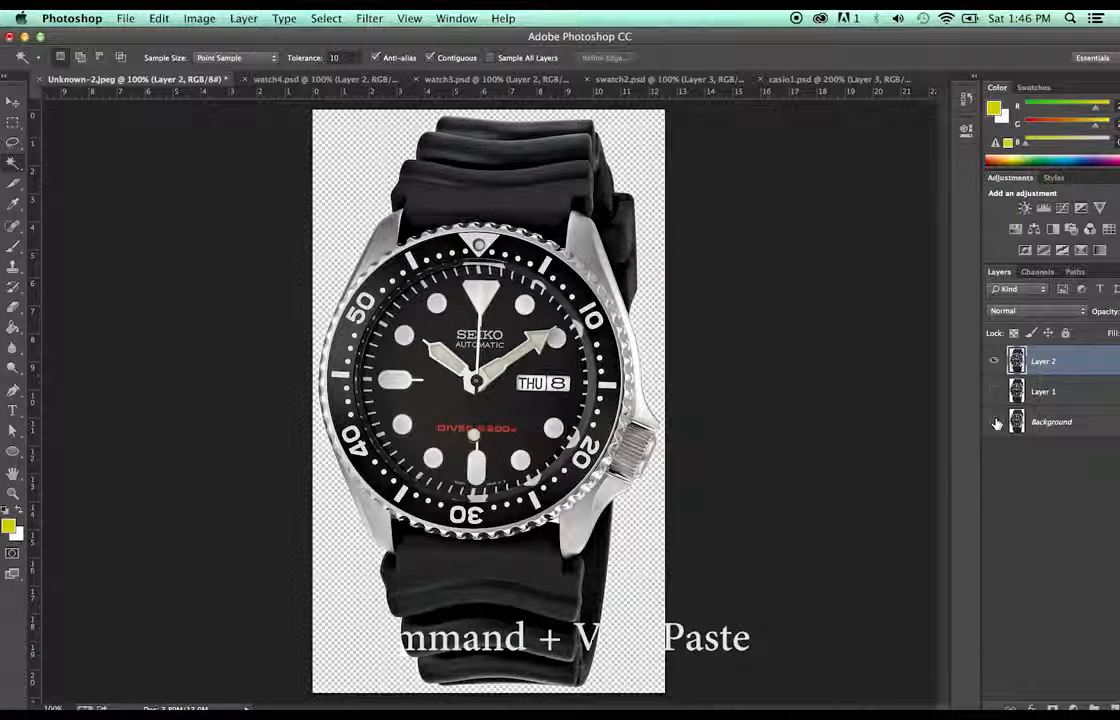
- Add a new layer filled with blue 0078ff using the Paint Bucket and move it beneath the Seiko cutout on Layer 2
{"action": "left_click", "coordinate": [1100, 706]}
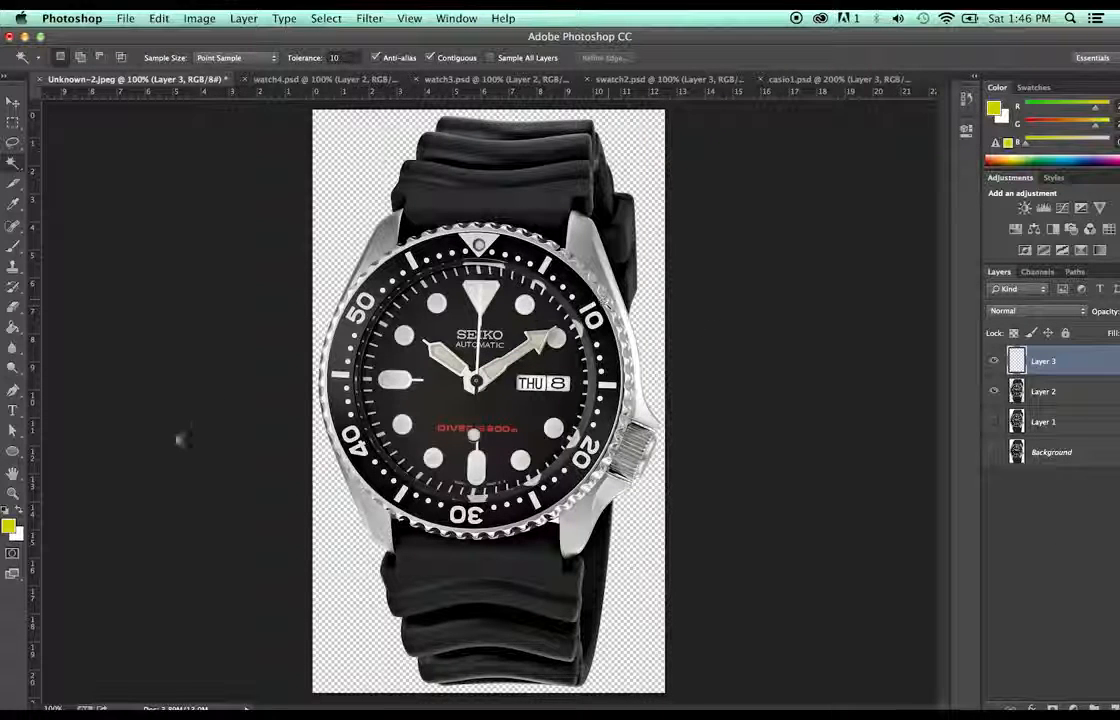
{"action": "left_click", "coordinate": [8, 526]}
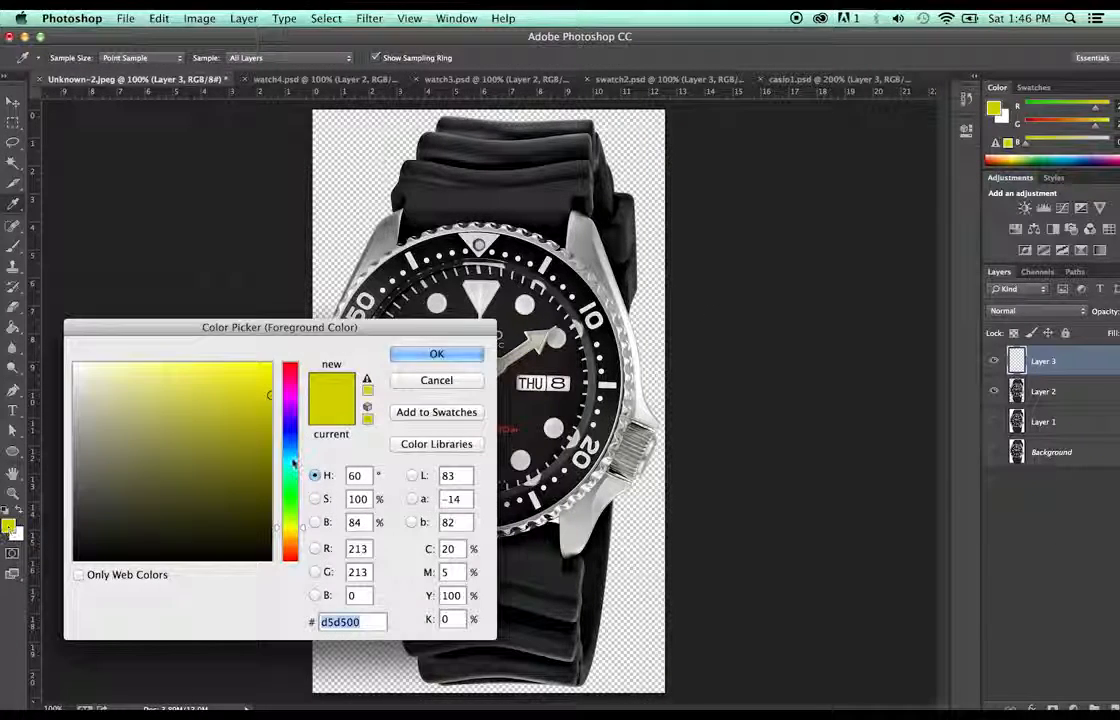
{"action": "left_click", "coordinate": [287, 448]}
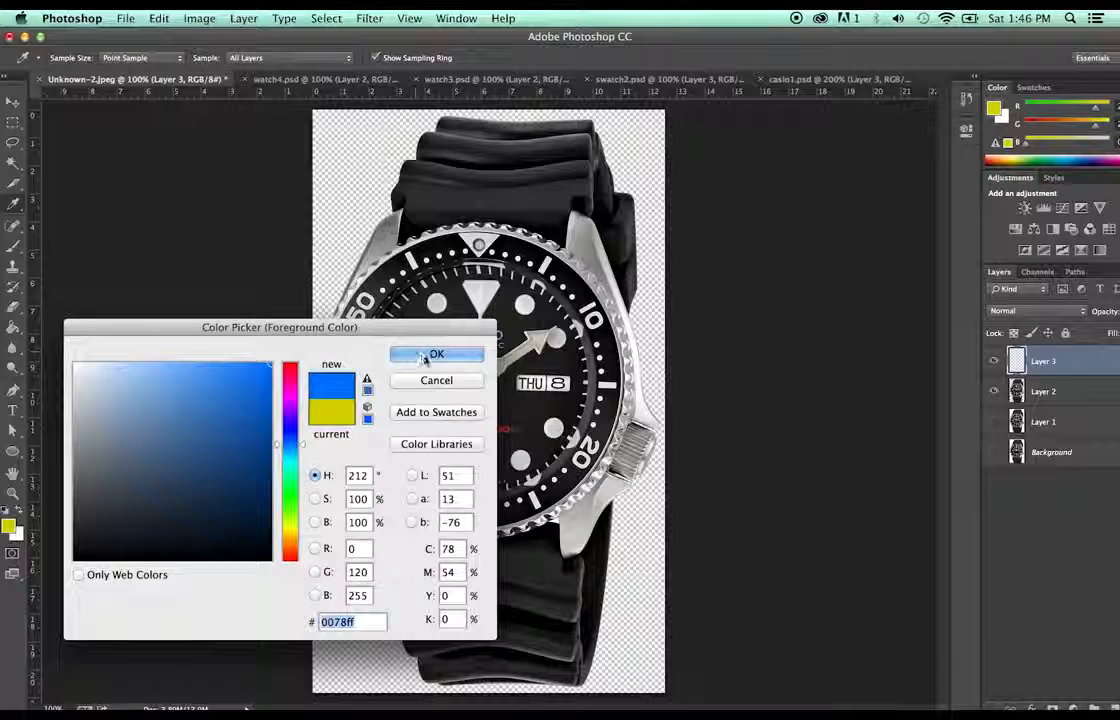
{"action": "left_click", "coordinate": [431, 355]}
{"action": "key", "text": "g"}
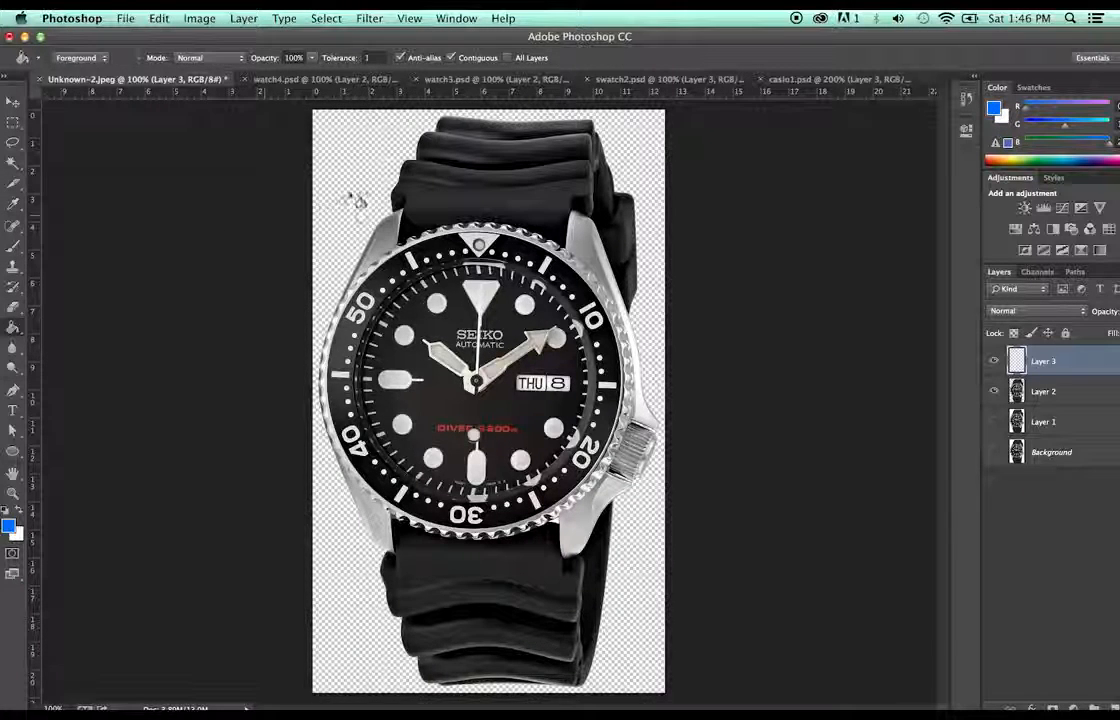
{"action": "left_click", "coordinate": [372, 168]}
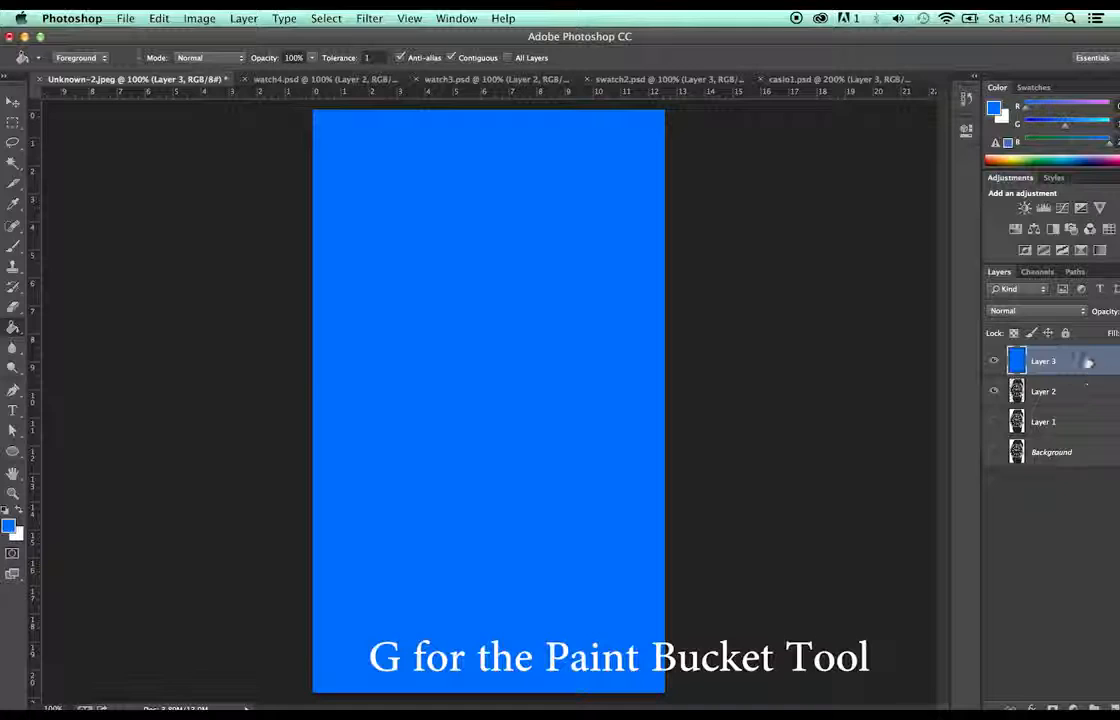
{"action": "left_click_drag", "start_coordinate": [1088, 362], "coordinate": [1097, 405]}
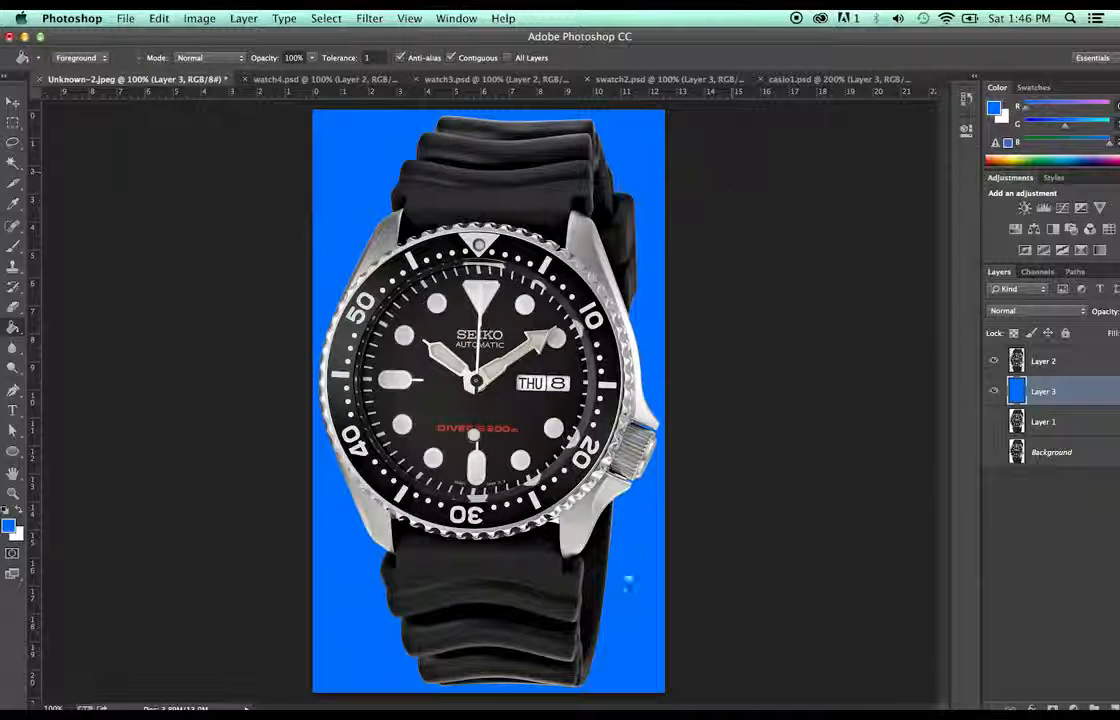
- Hide the blue Layer 3 and save the Seiko cutout to the Desktop as watch5.psd in Photoshop format with layers
{"action": "left_click", "coordinate": [993, 391]}
{"action": "left_click", "coordinate": [125, 18]}
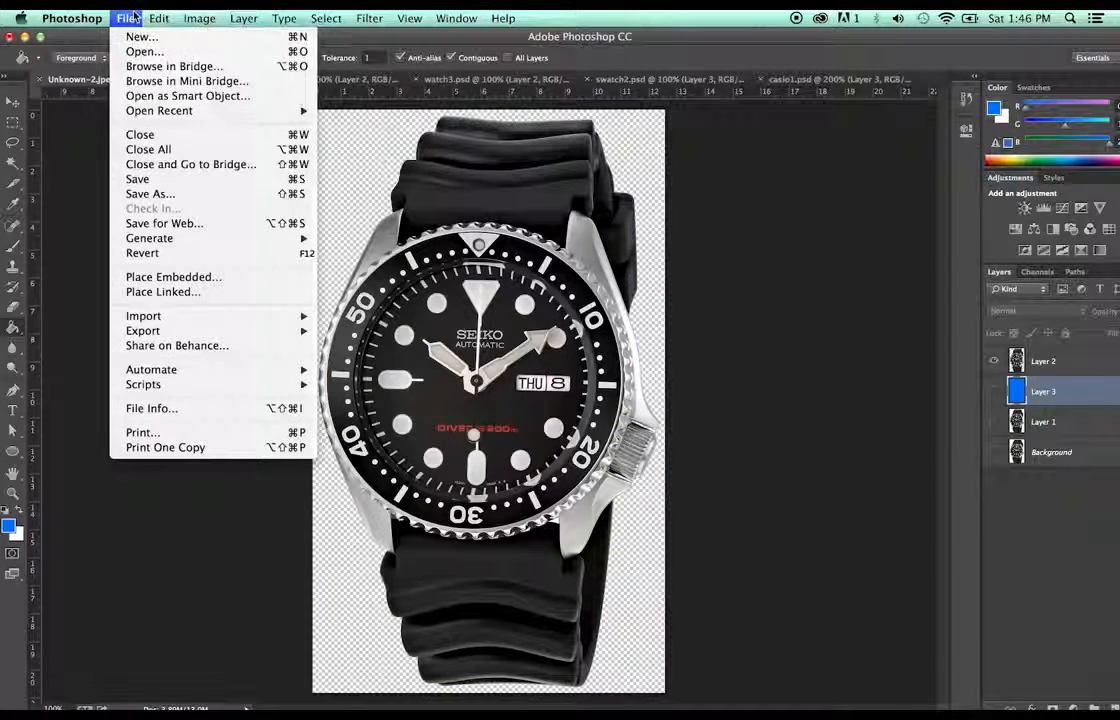
{"action": "left_click", "coordinate": [160, 190]}
{"action": "type", "text": "watc"}
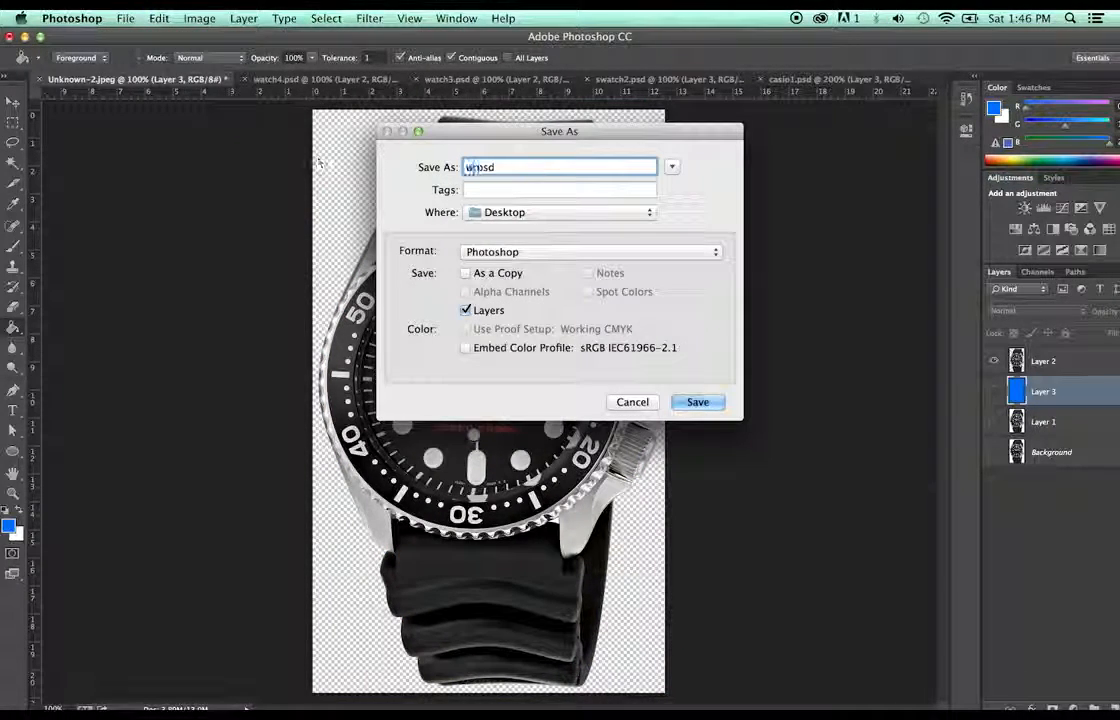
{"action": "type", "text": "h5"}
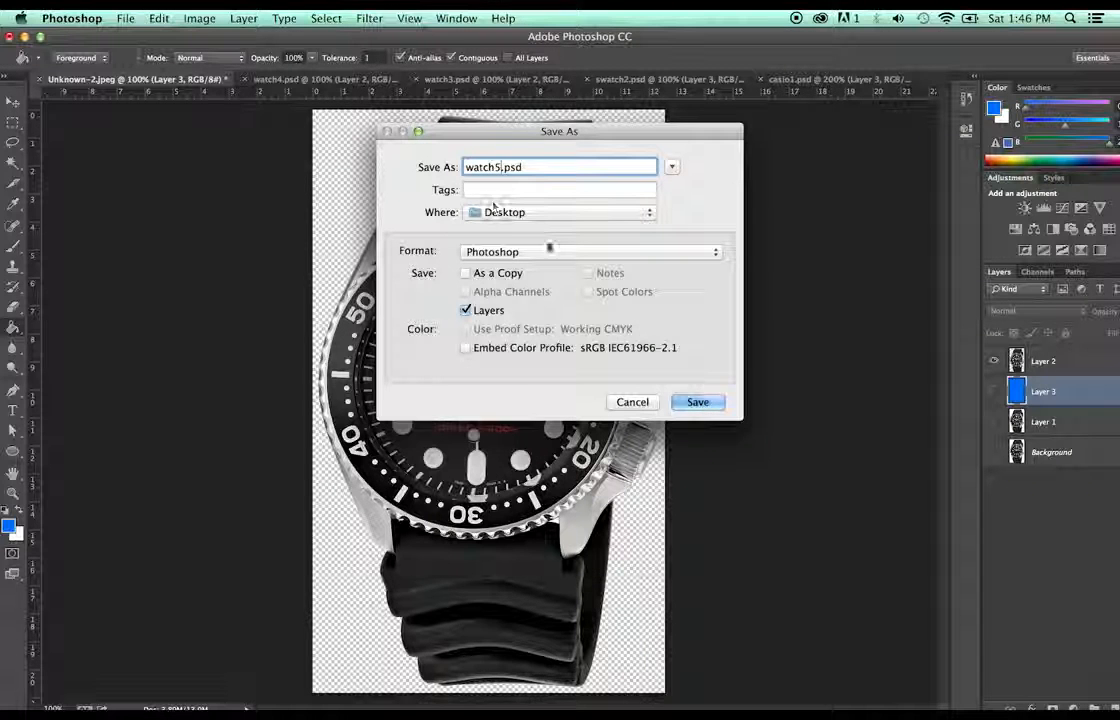
{"action": "left_click", "coordinate": [698, 402]}
{"action": "left_click", "coordinate": [731, 304]}
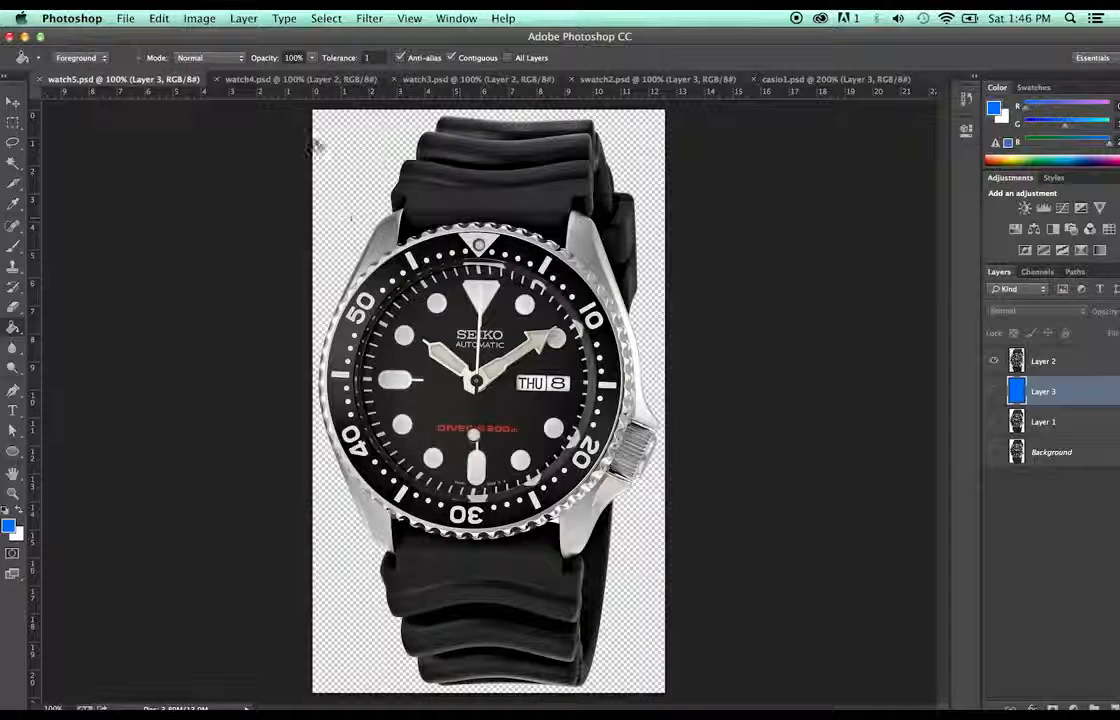
- Save a transparent PNG copy of the Seiko cutout to the Desktop as watch5.png
{"action": "left_click", "coordinate": [127, 18]}
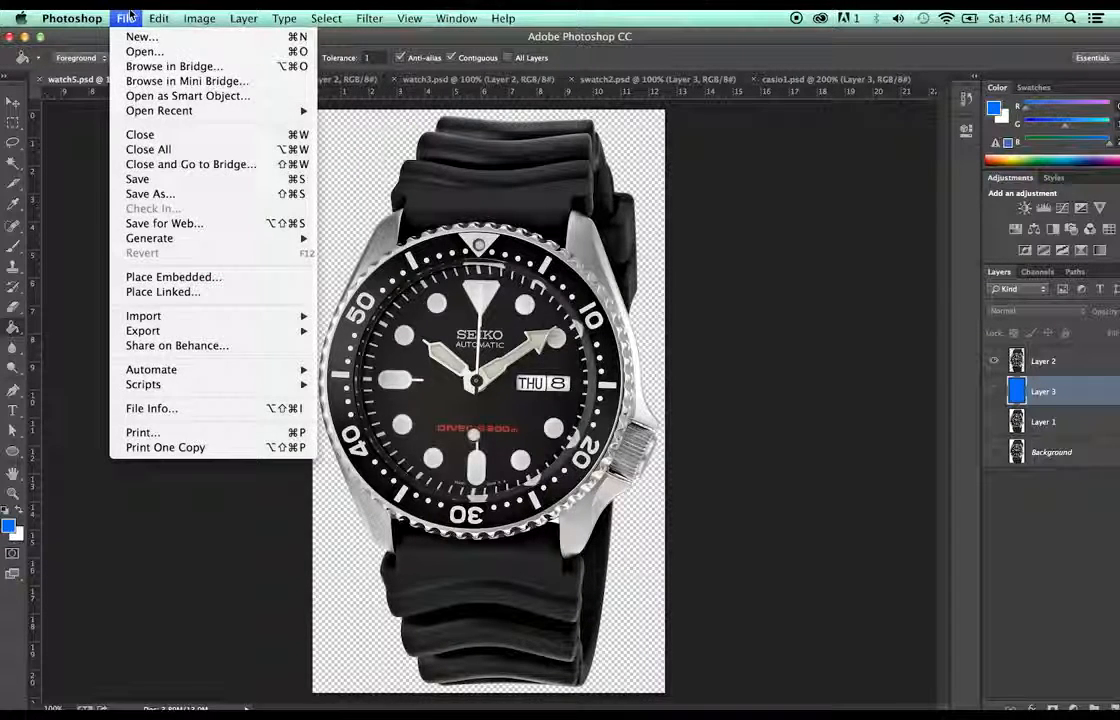
{"action": "left_click", "coordinate": [140, 193]}
{"action": "left_click", "coordinate": [583, 251]}
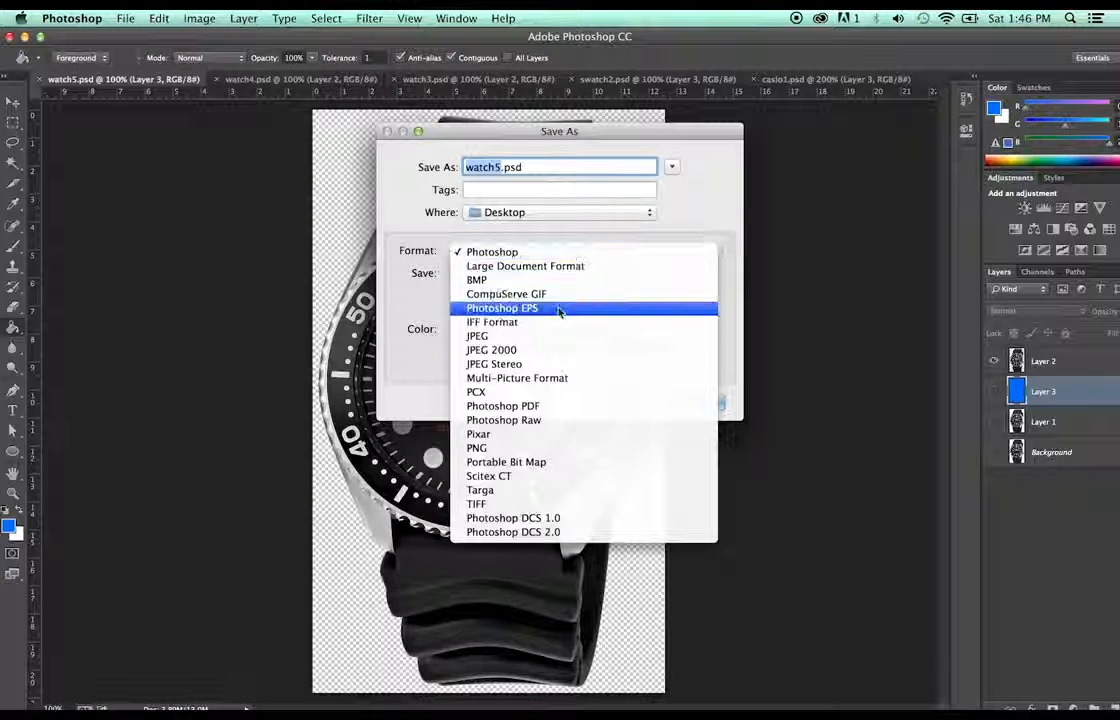
{"action": "left_click", "coordinate": [549, 449]}
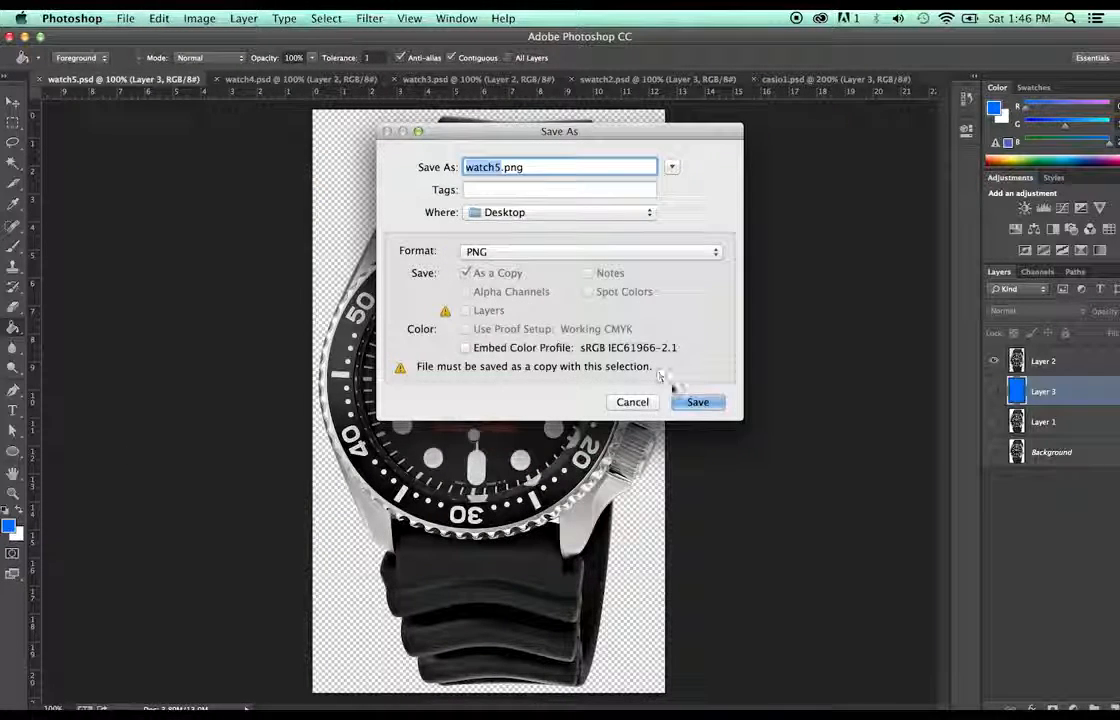
{"action": "left_click", "coordinate": [692, 405]}
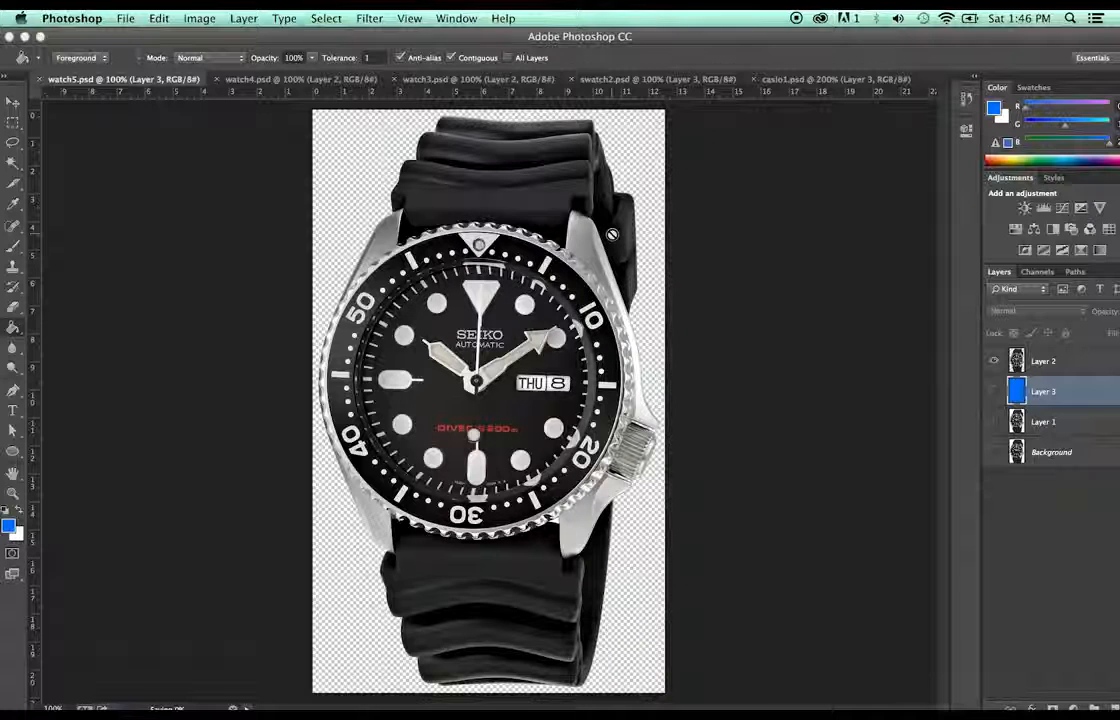